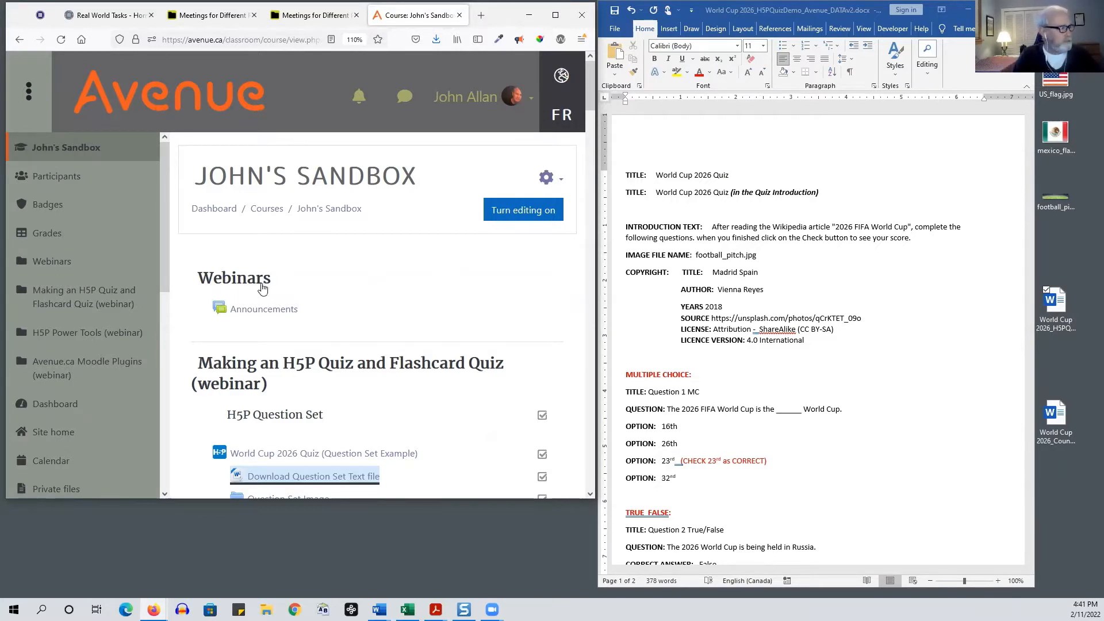
Open the course's content bank and sort its items by last modified date, newest first
scroll(163, 257, down, 1)
drag(168, 283, 164, 384)
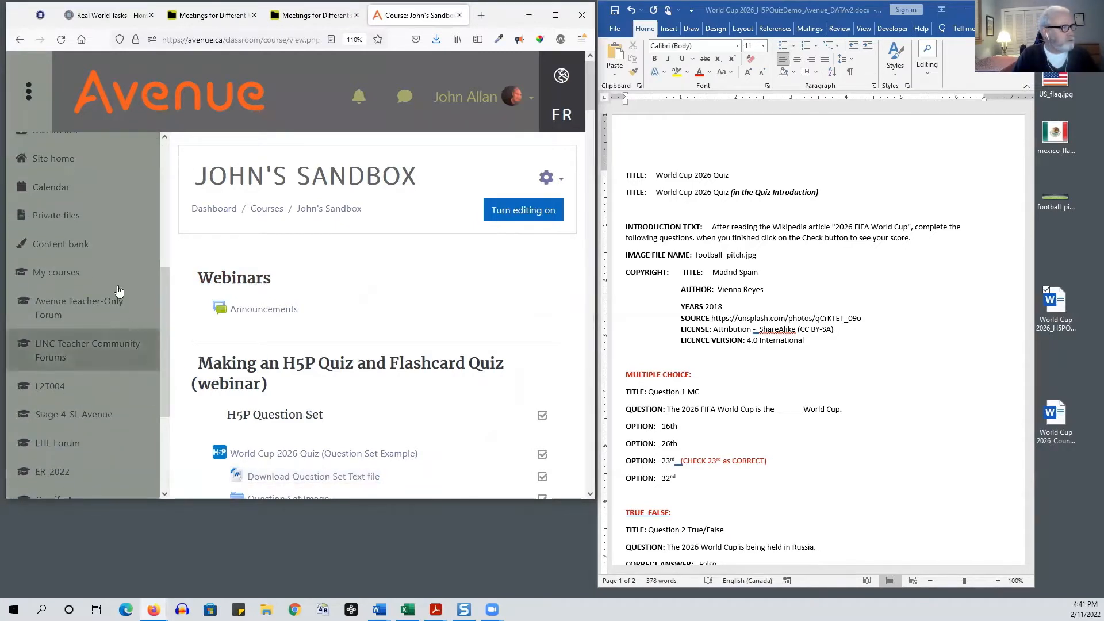
click(79, 253)
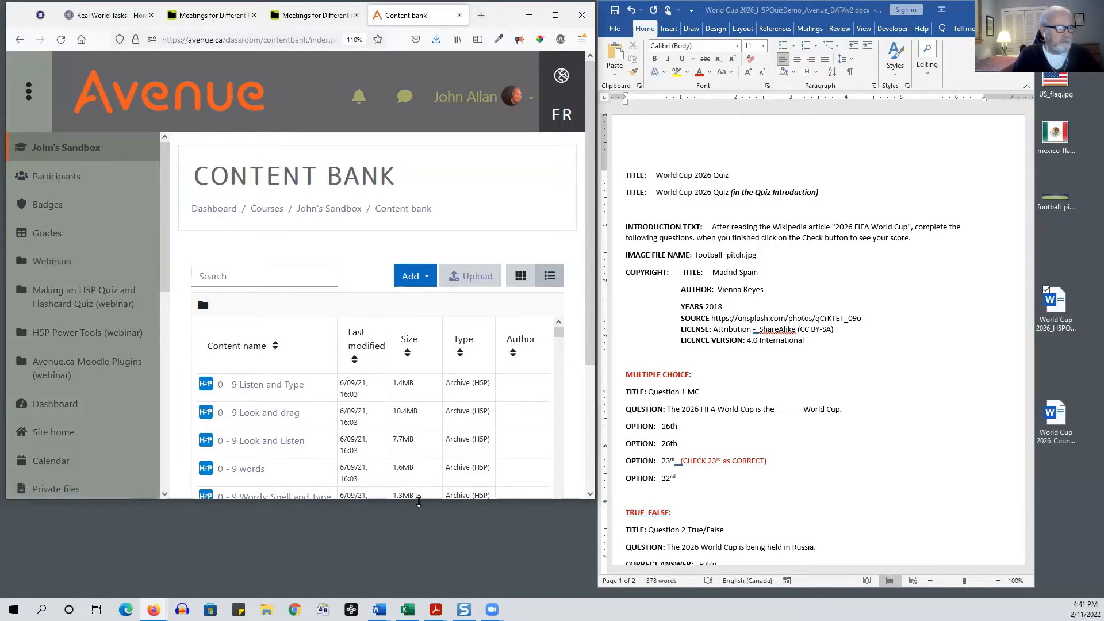
drag(419, 501, 422, 585)
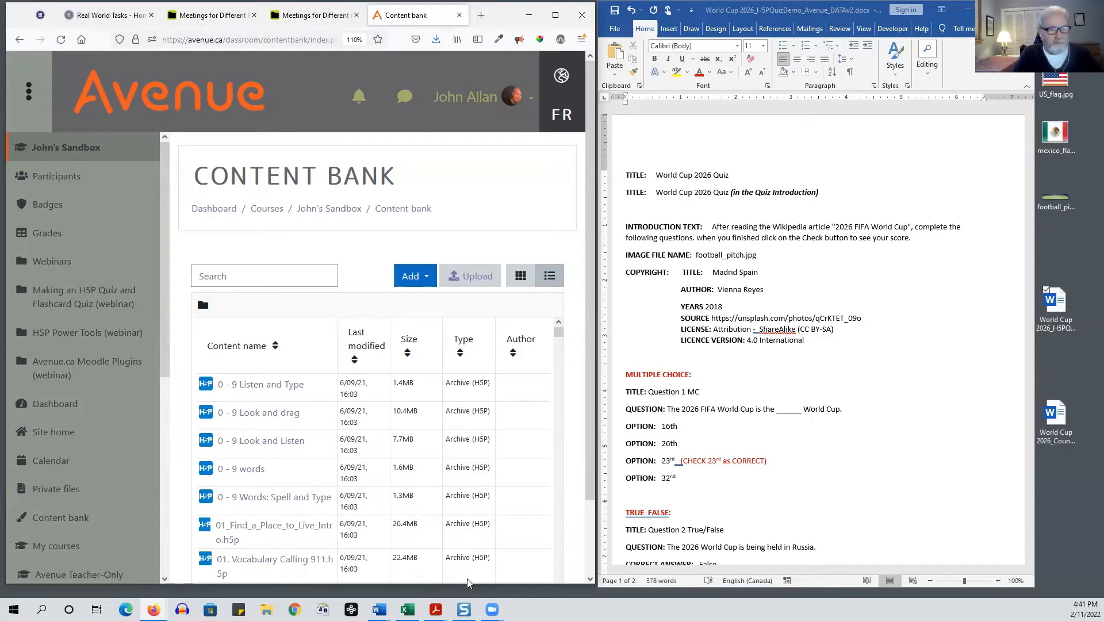
click(362, 355)
click(363, 355)
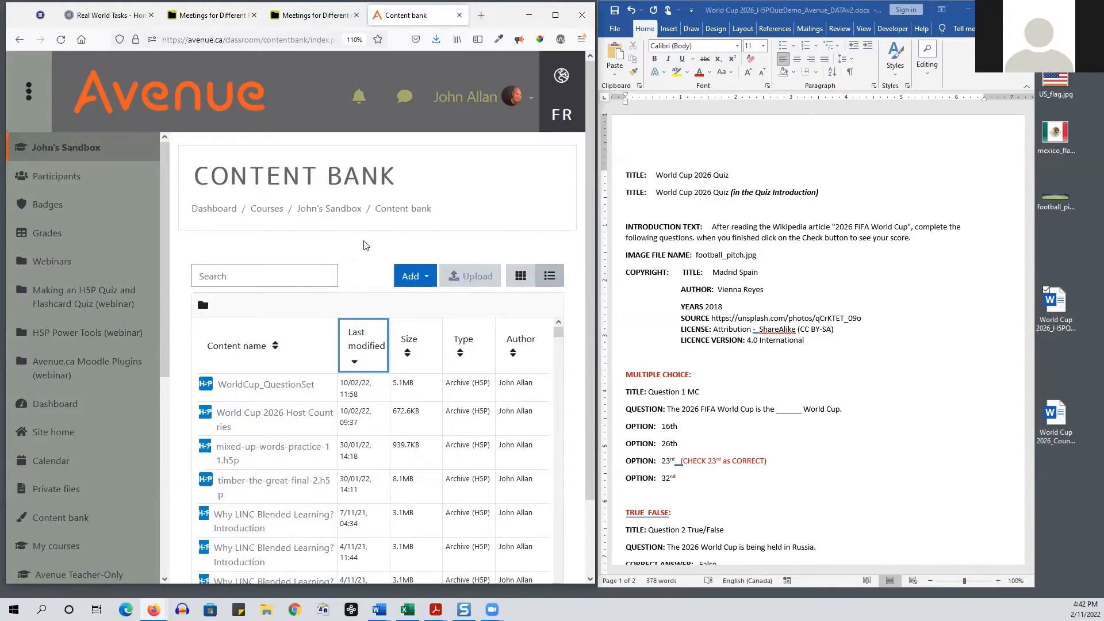
Start a new H5P Question Set in the content bank
click(425, 282)
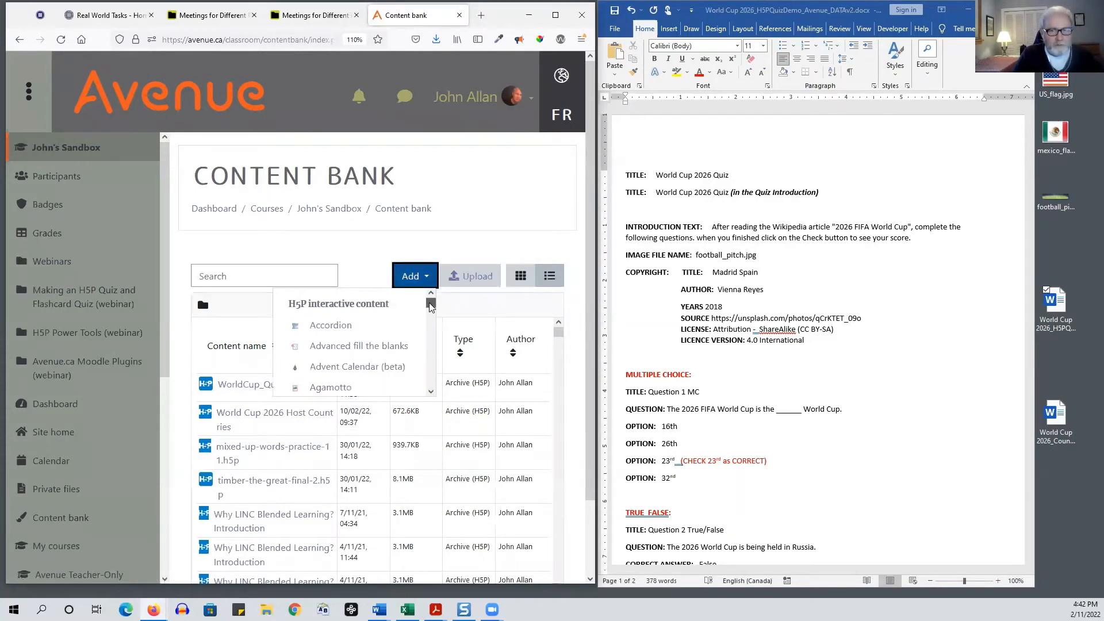
drag(429, 302, 431, 374)
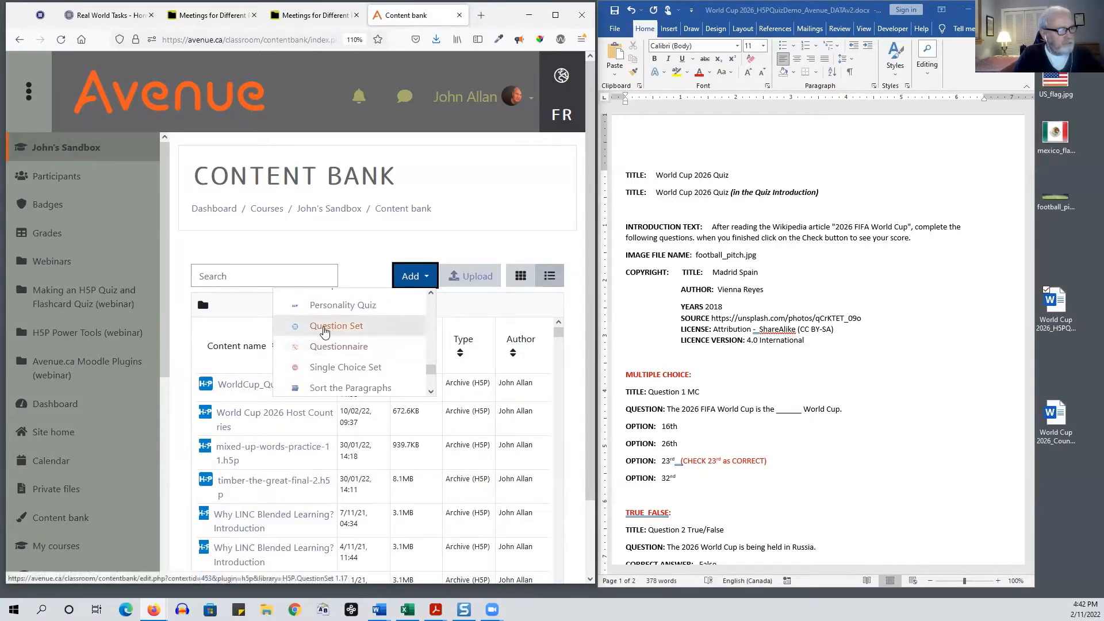
click(355, 331)
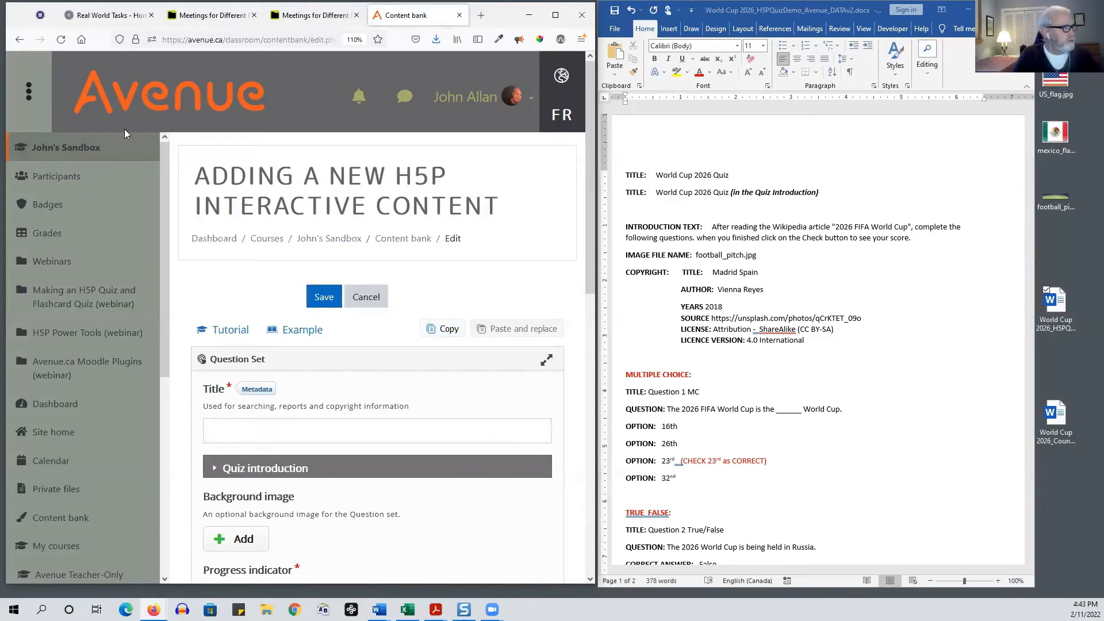
Collapse the site navigation sidebar to widen the Question Set editing form
click(29, 99)
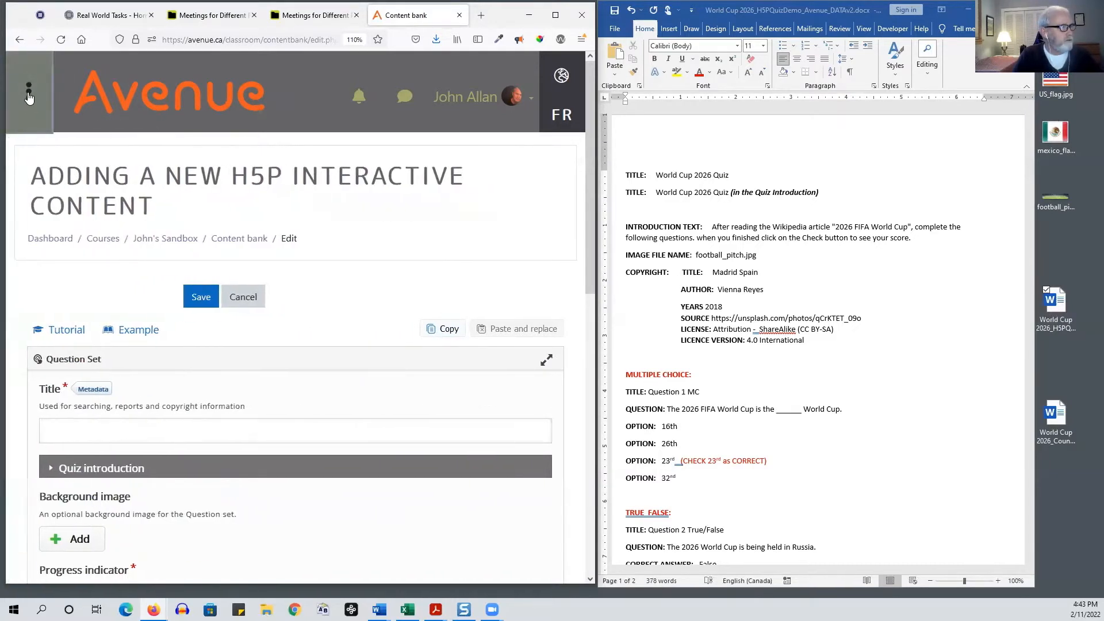
click(29, 98)
click(36, 95)
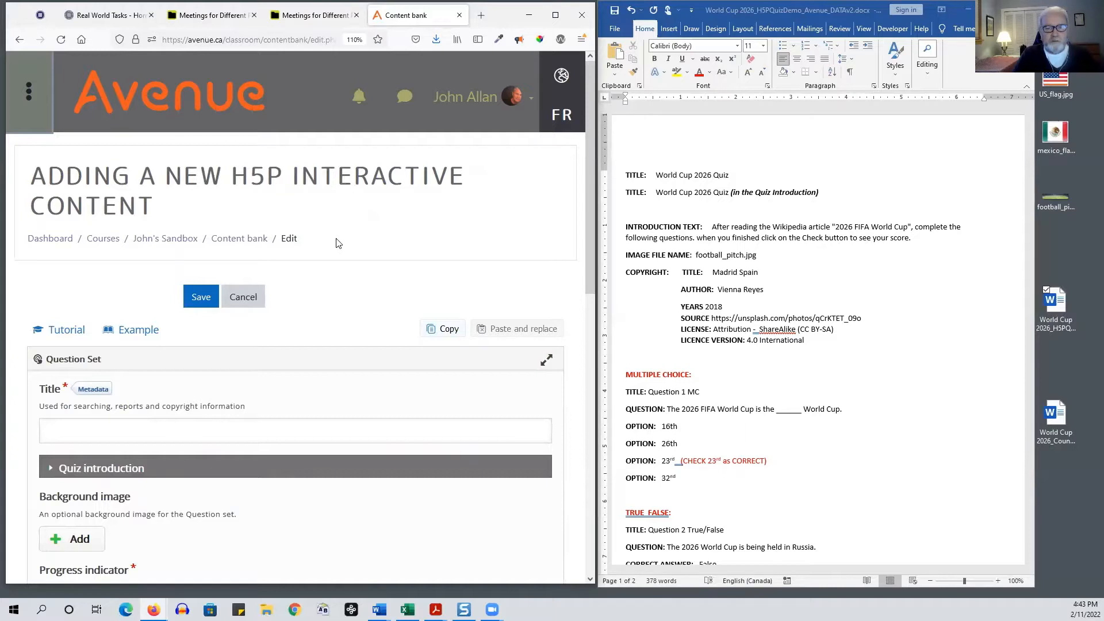
click(29, 92)
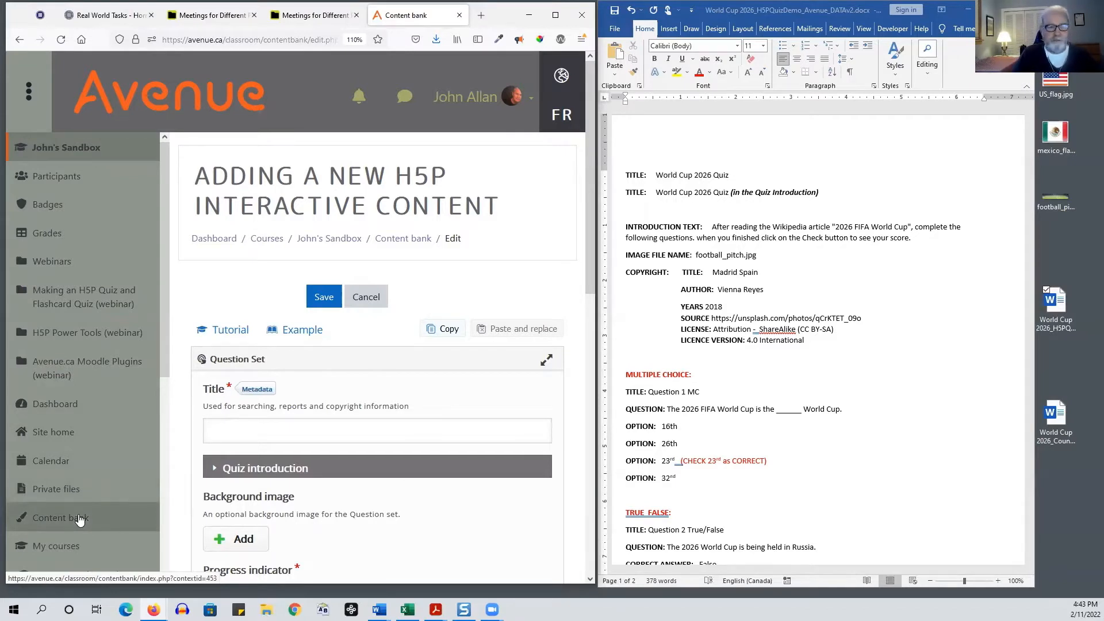
click(29, 92)
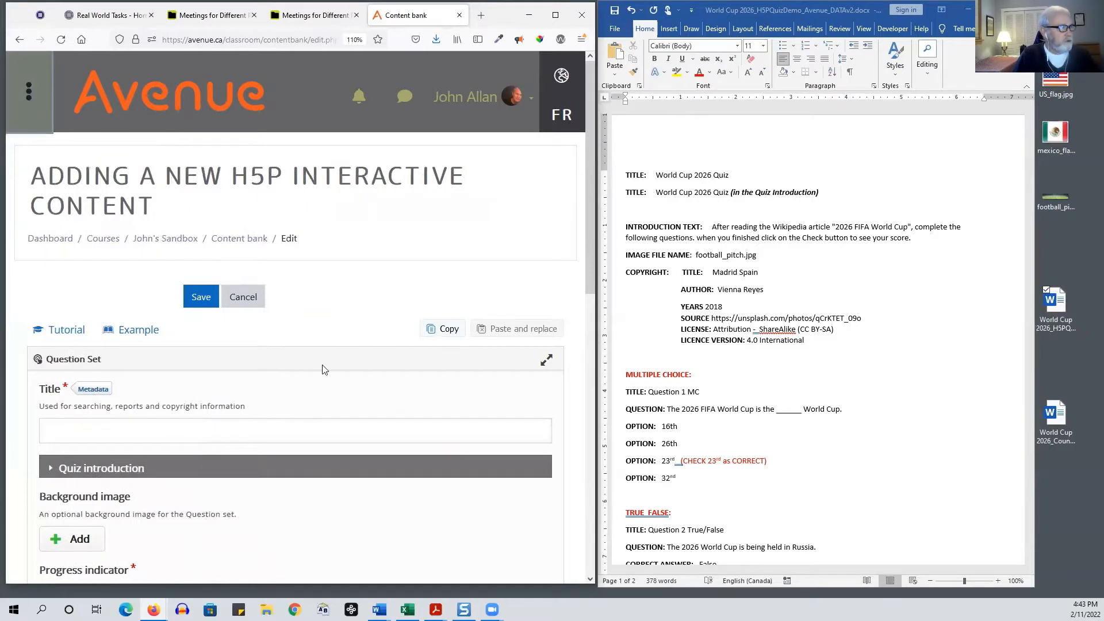
Copy "World Cup 2026 Quiz" from the first title line of the Word document into the Question Set's Title field
drag(586, 210, 598, 276)
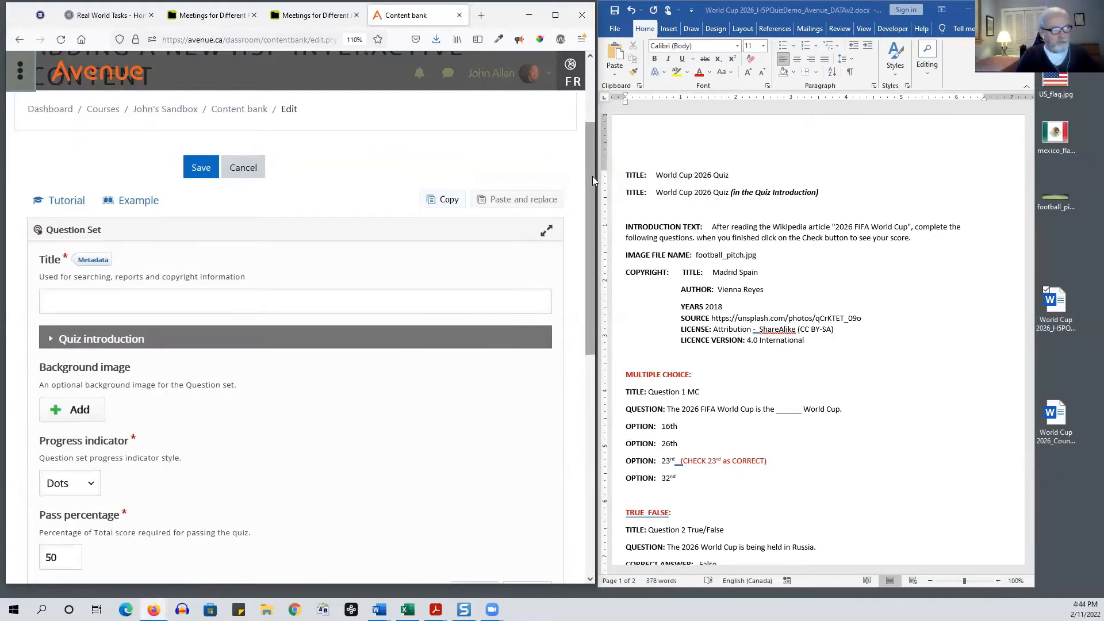
drag(593, 181, 607, 226)
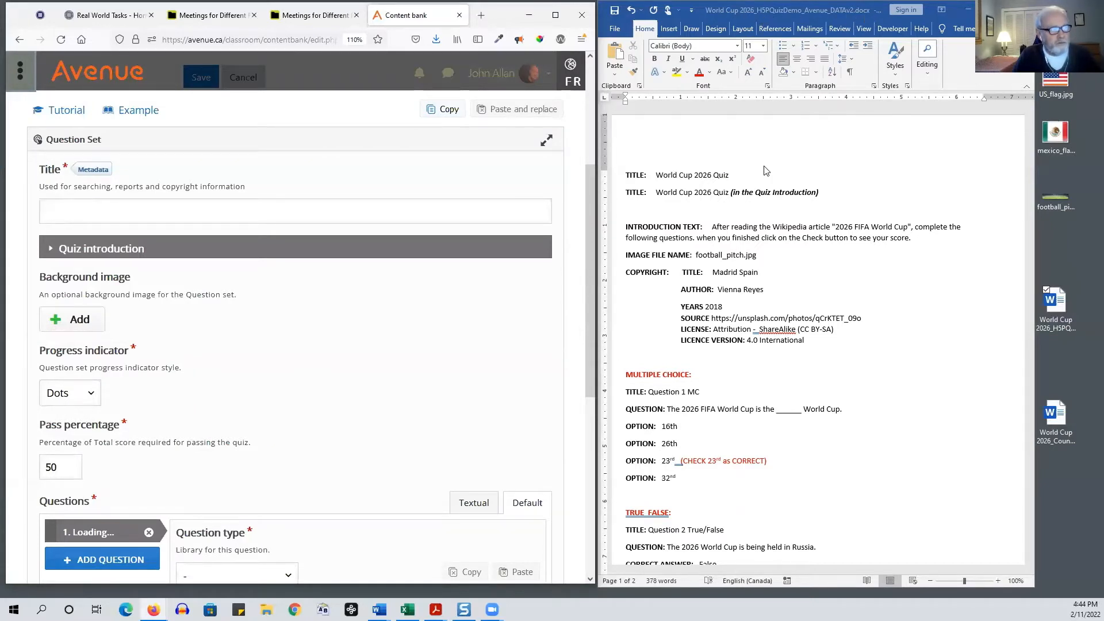
drag(729, 173, 666, 172)
right_click(665, 183)
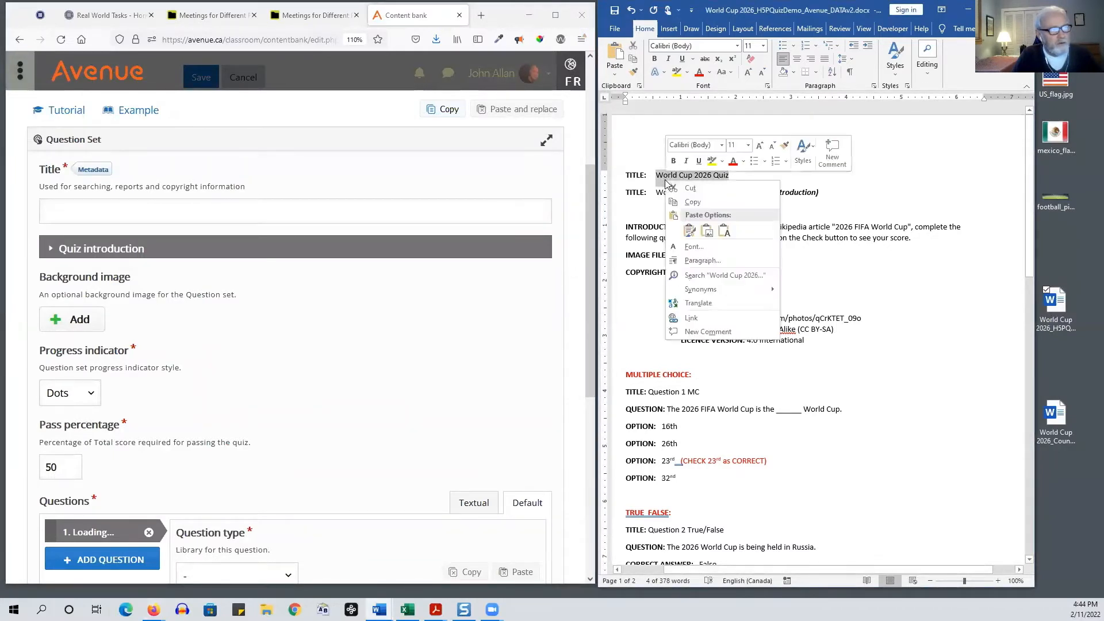
click(673, 192)
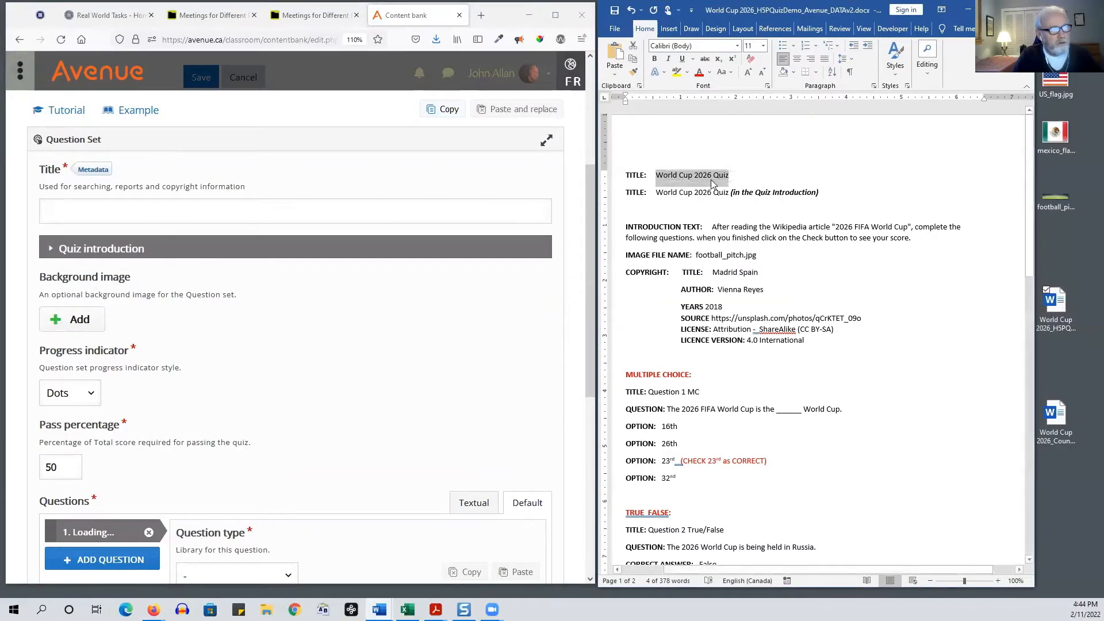
click(237, 208)
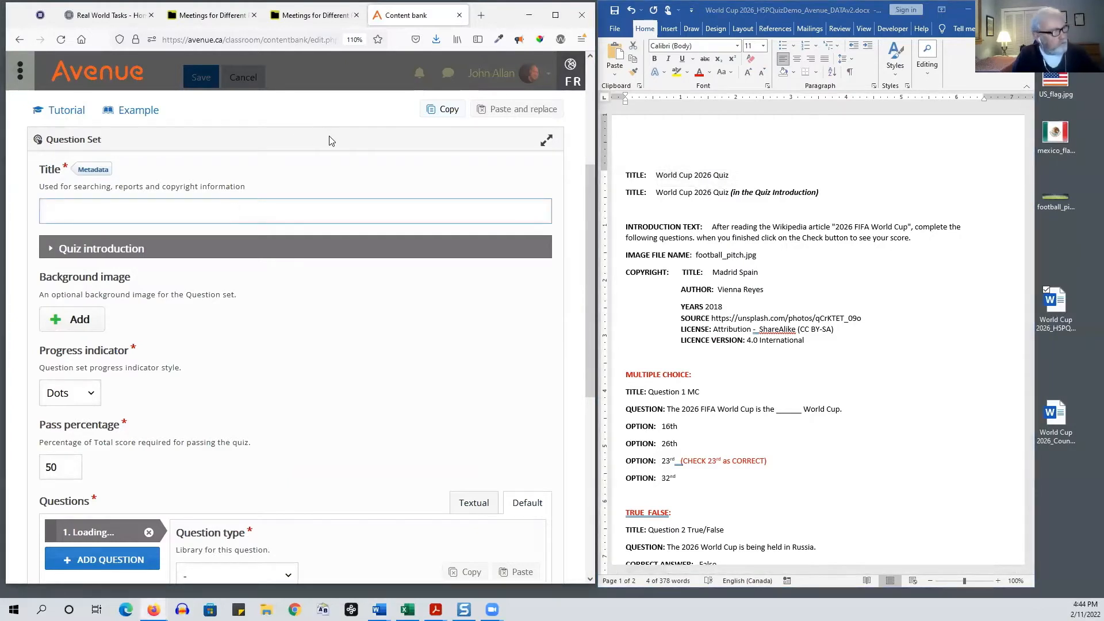
key(ctrl+v)
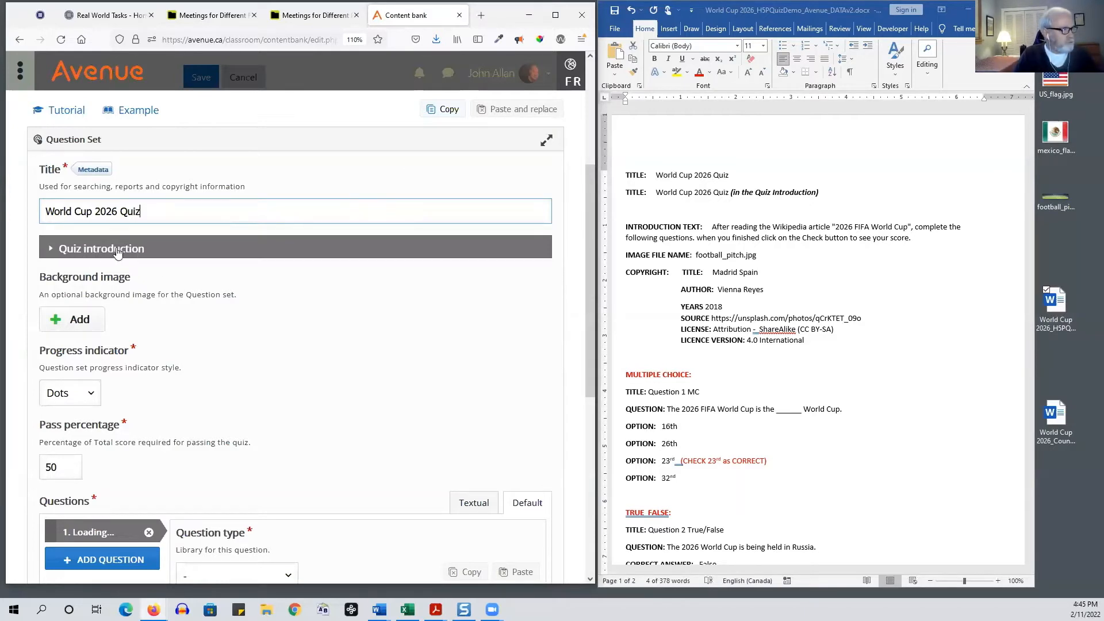
Enable the quiz introduction display and set its title to "World Cup 2026 Quiz", copied from the Word document
click(51, 252)
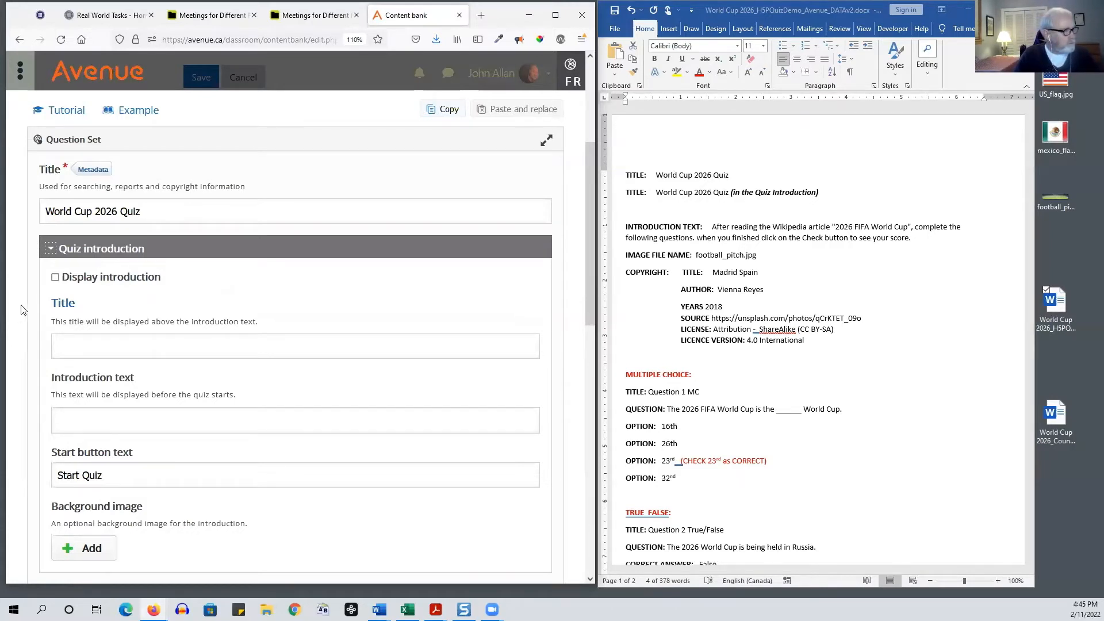
click(55, 278)
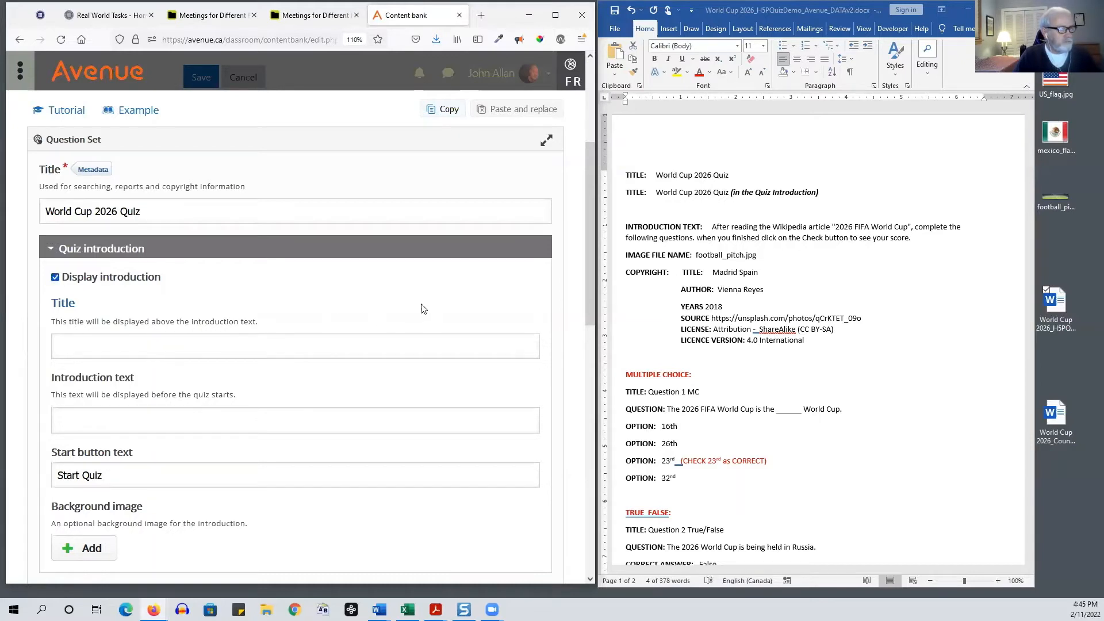
drag(592, 243, 585, 280)
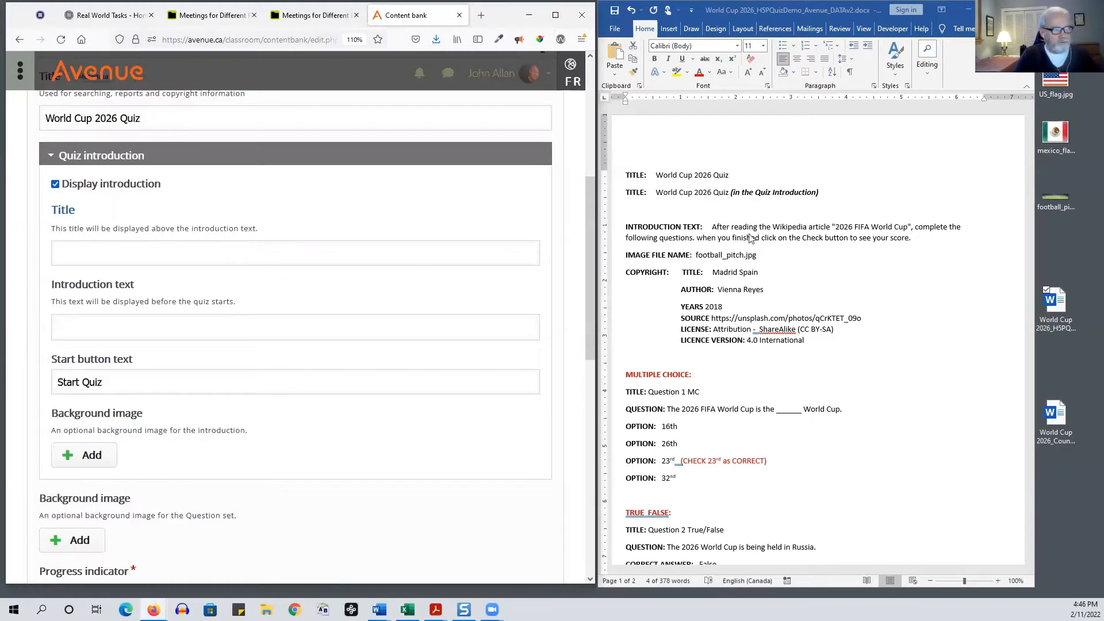
click(720, 203)
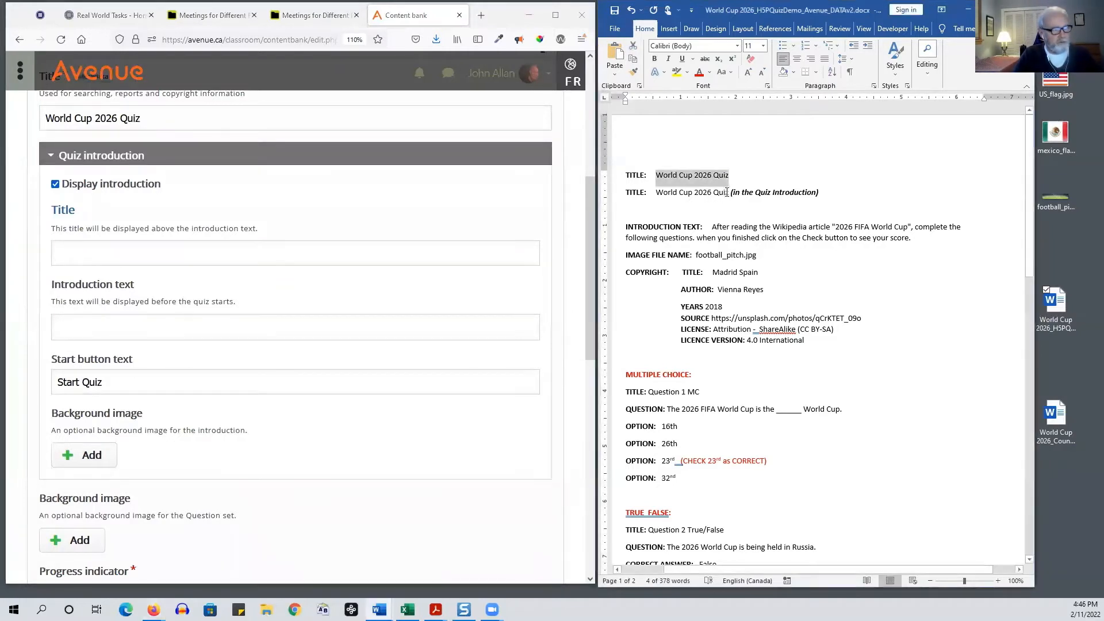
drag(729, 193, 656, 194)
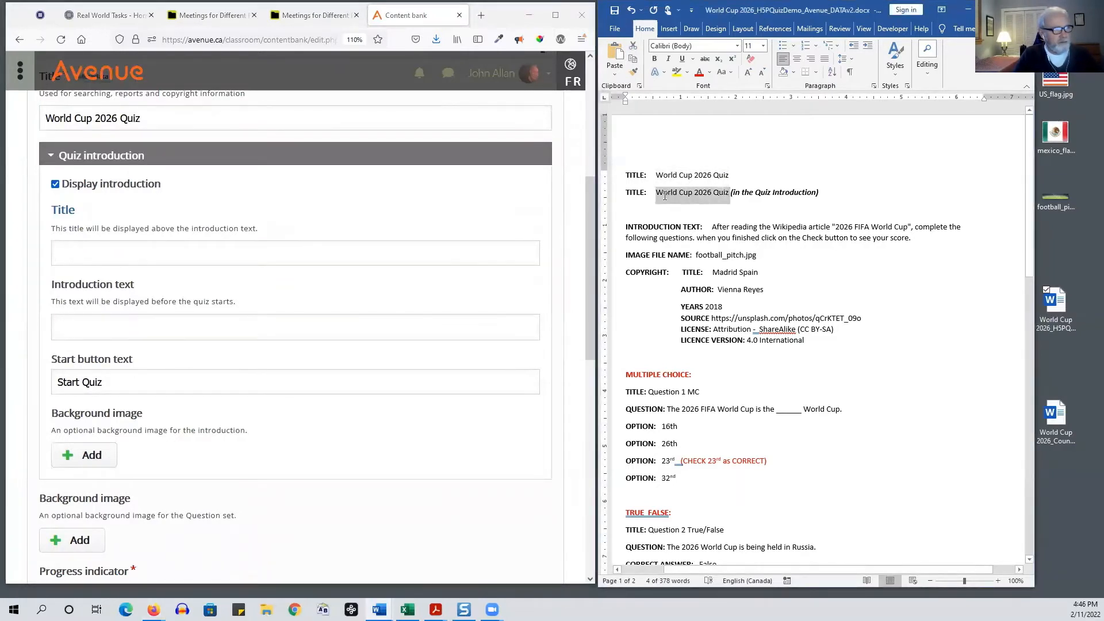
right_click(664, 196)
click(691, 217)
click(265, 253)
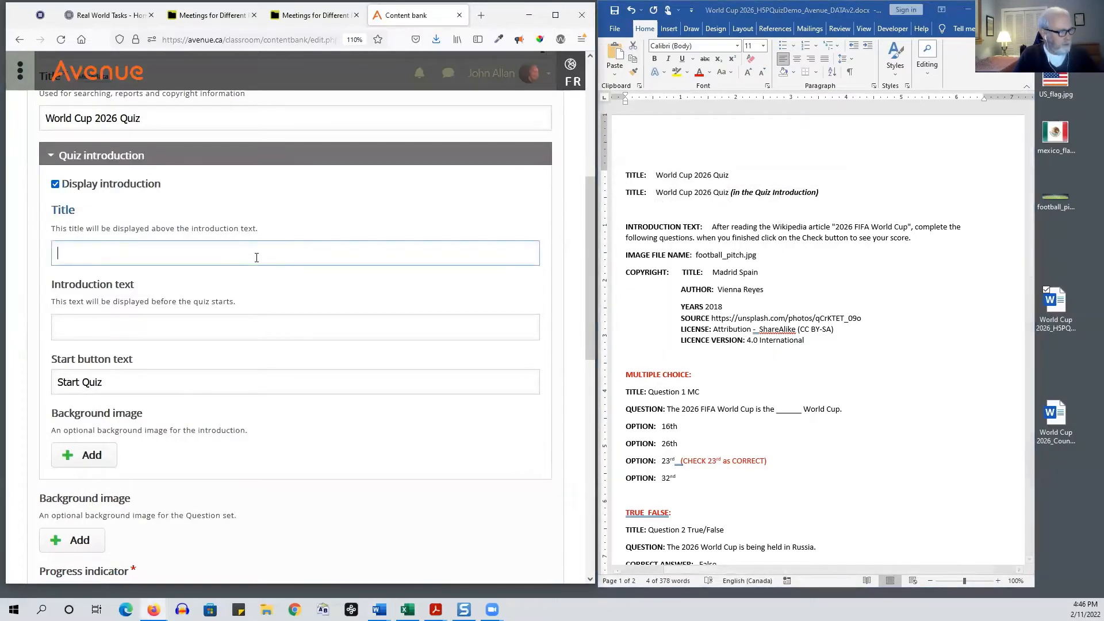
key(ctrl+v)
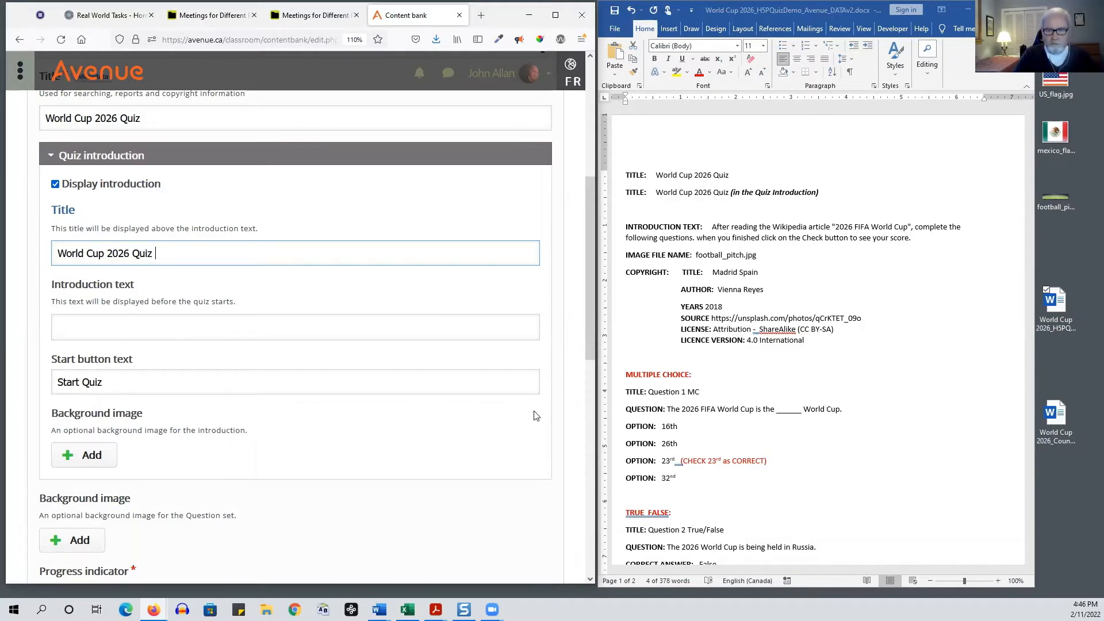
Copy the introduction paragraph about the "2026 FIFA World Cup" Wikipedia article from the Word document into the quiz's Introduction text
click(98, 325)
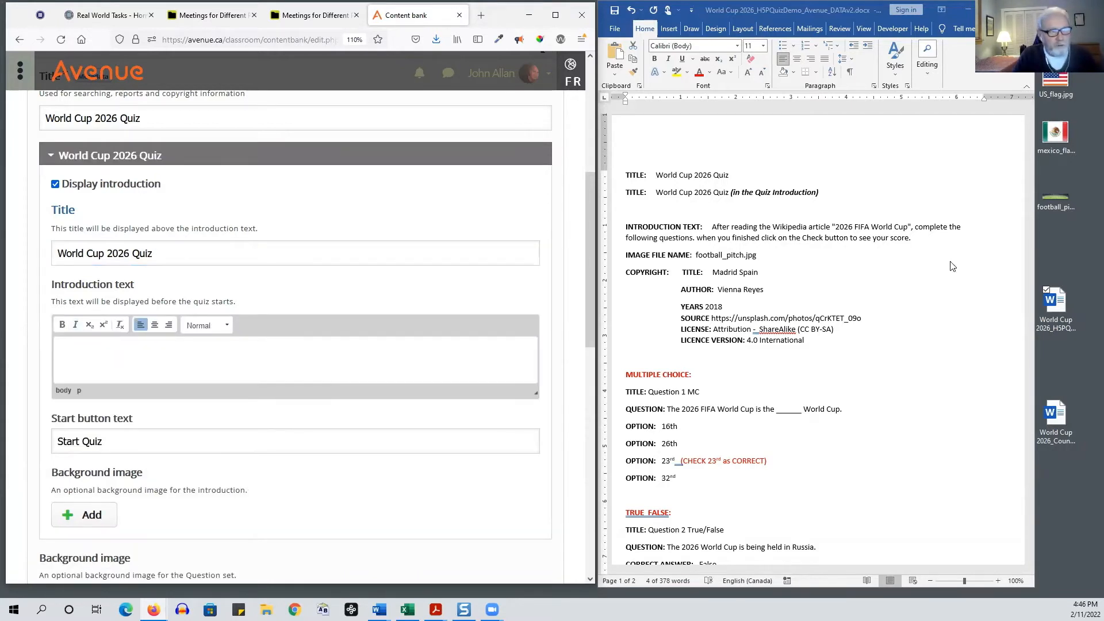
drag(922, 238, 855, 228)
drag(712, 228, 915, 238)
right_click(914, 238)
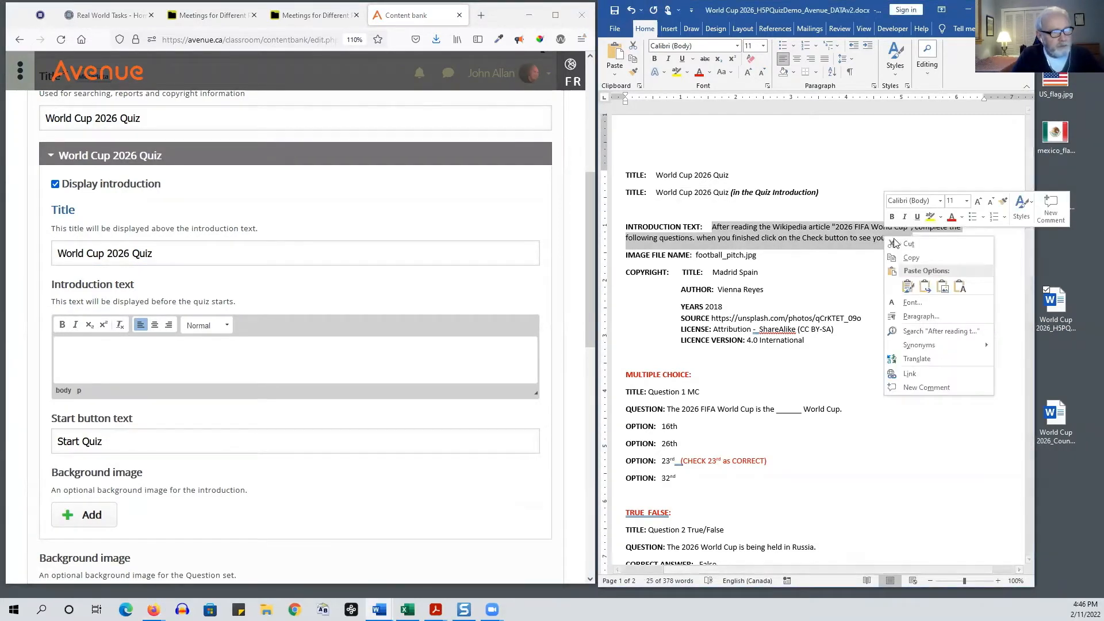
click(898, 251)
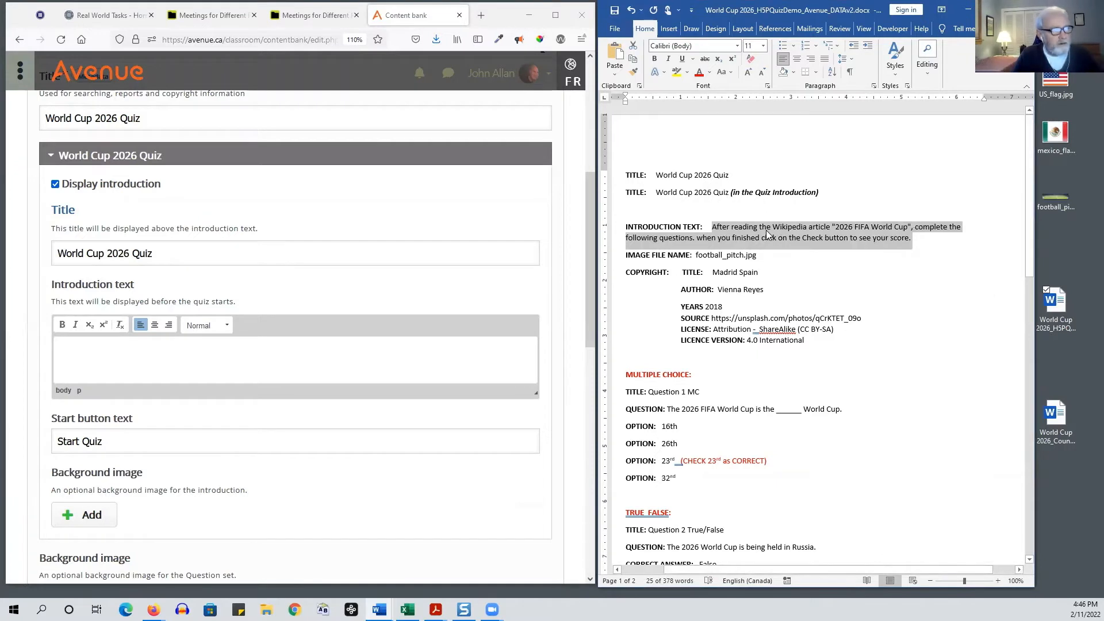
click(318, 353)
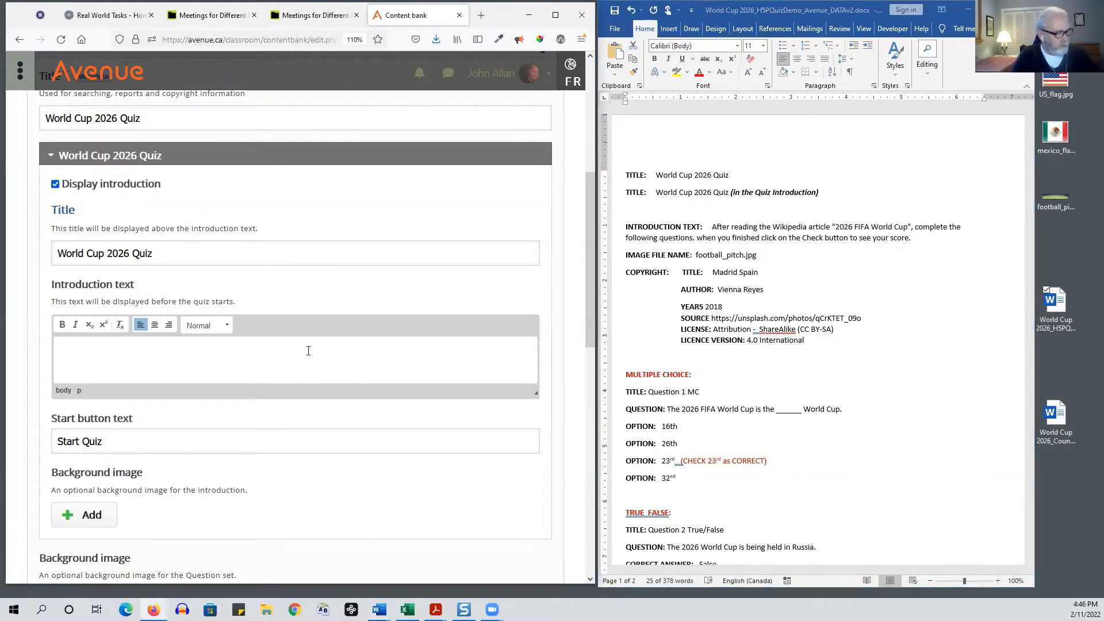
key(ctrl+v)
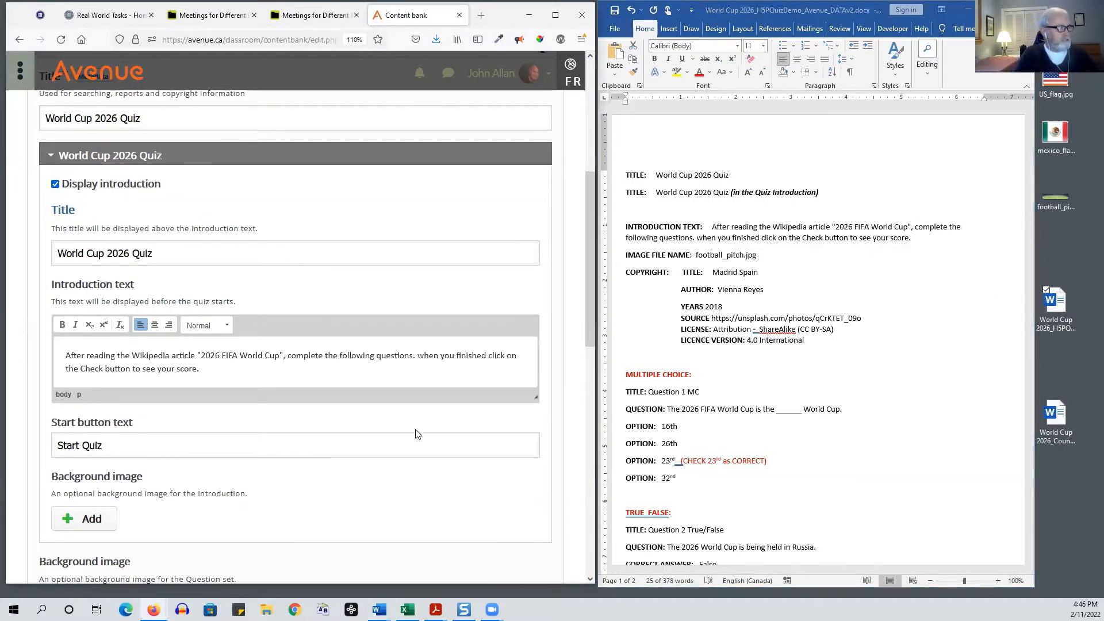
Correct the introduction's second sentence so that it begins "When you are finished"
click(423, 354)
key(BackSpace)
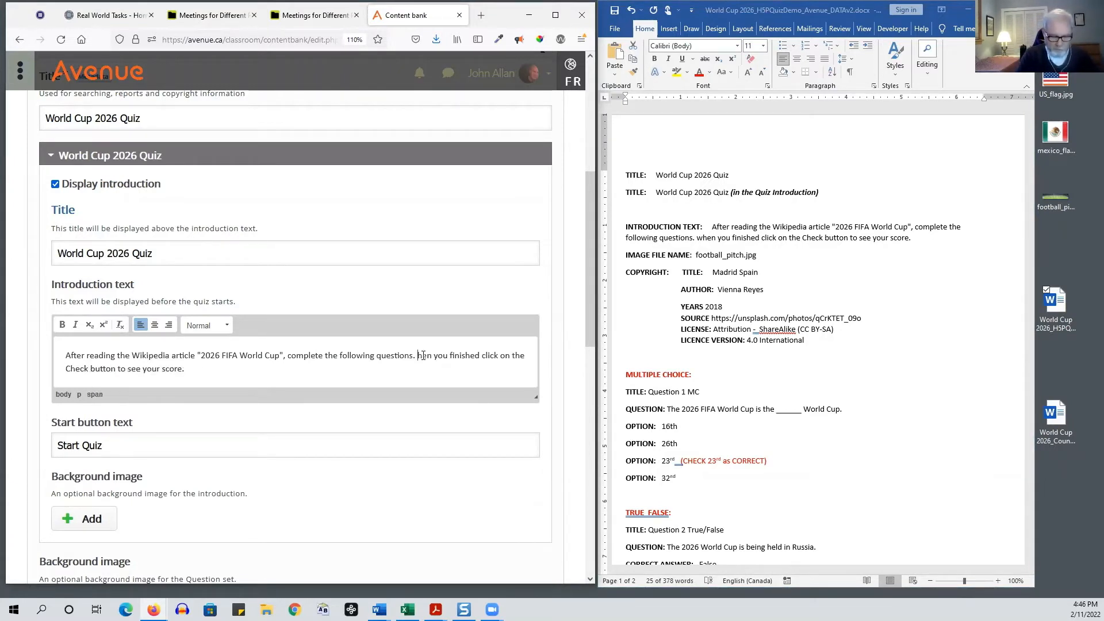
text(W)
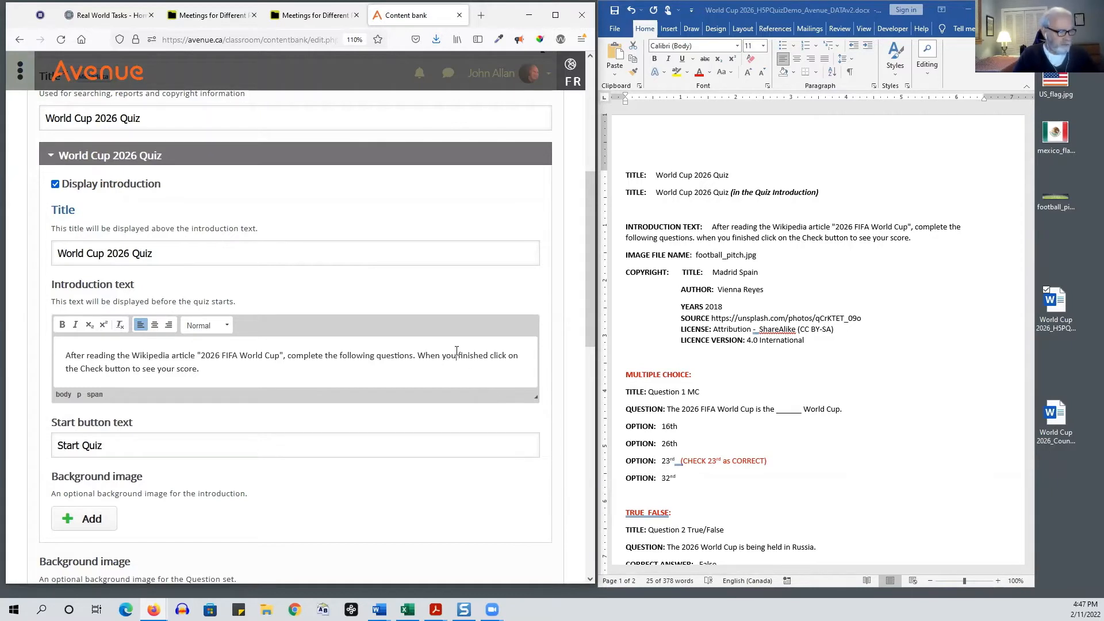
text(a)
key(BackSpace)
key(BackSpace)
text(are)
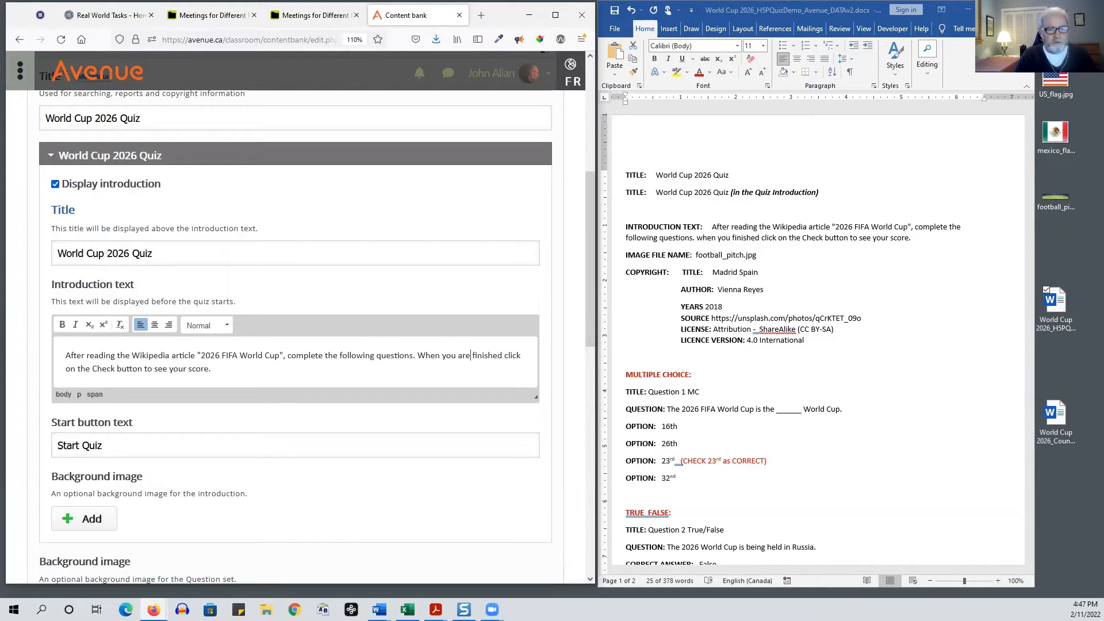
scroll(352, 361, down, 2)
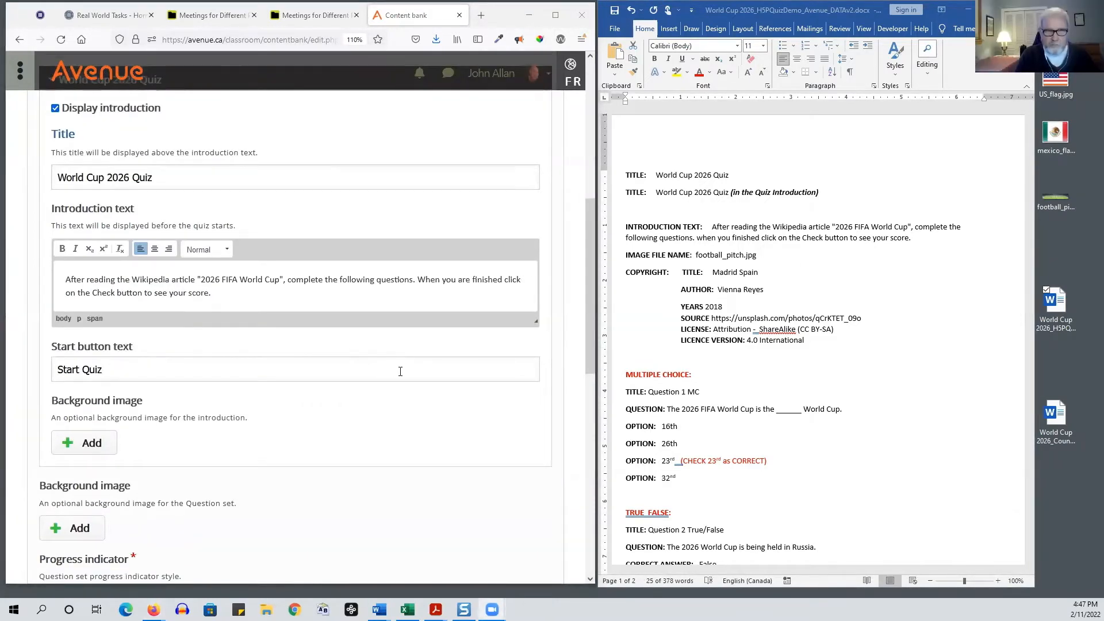
scroll(410, 382, down, 2)
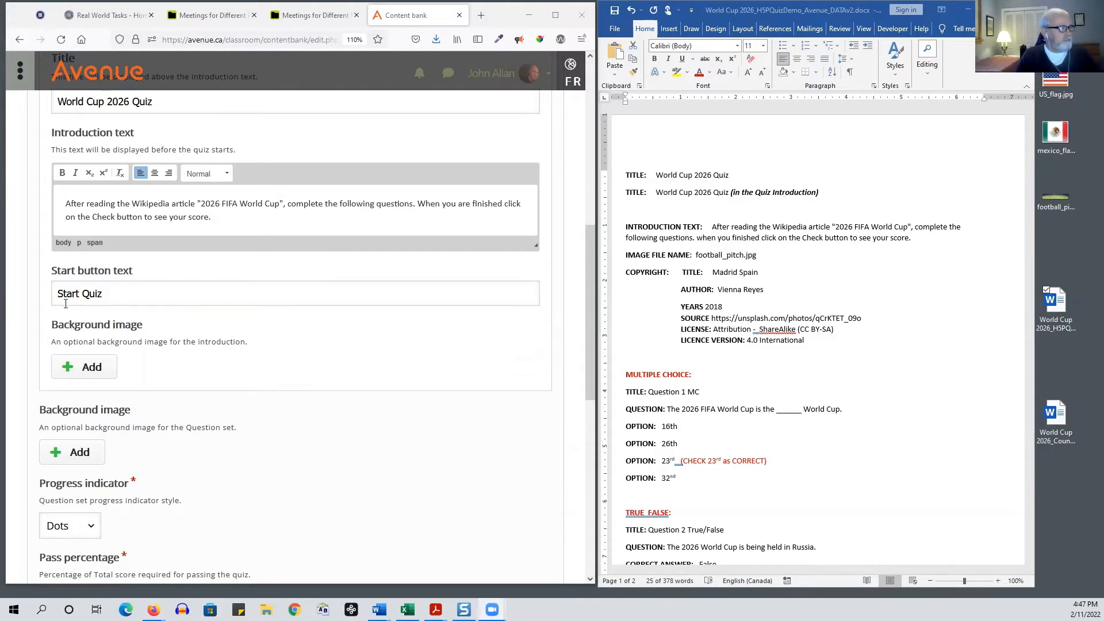
click(190, 300)
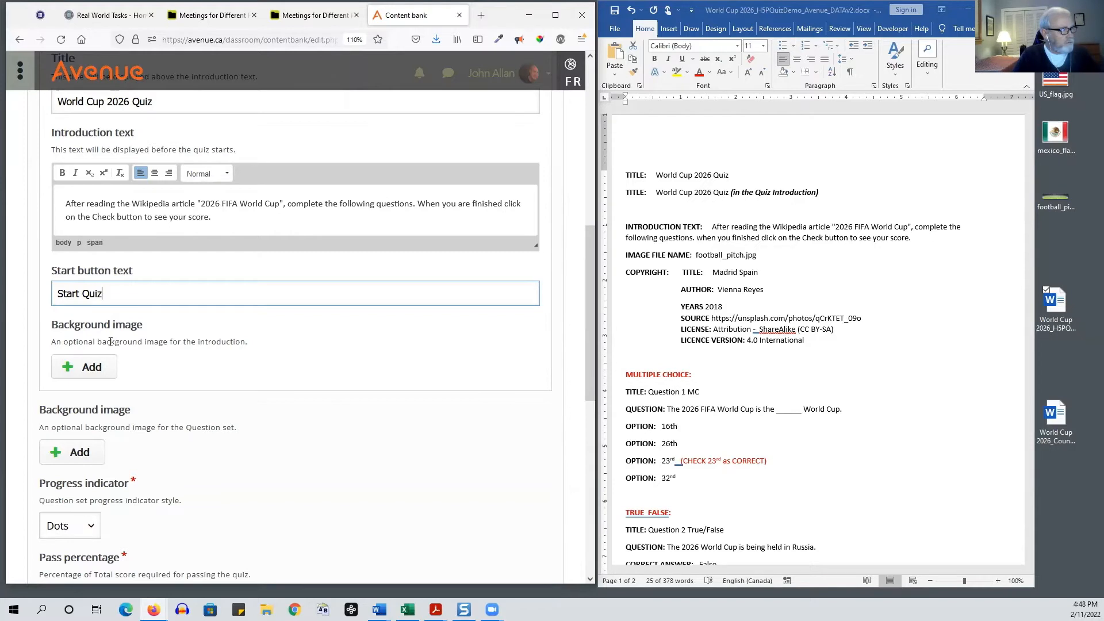
Add football_pitch.jpg from the Desktop as the background image for the quiz introduction
click(93, 368)
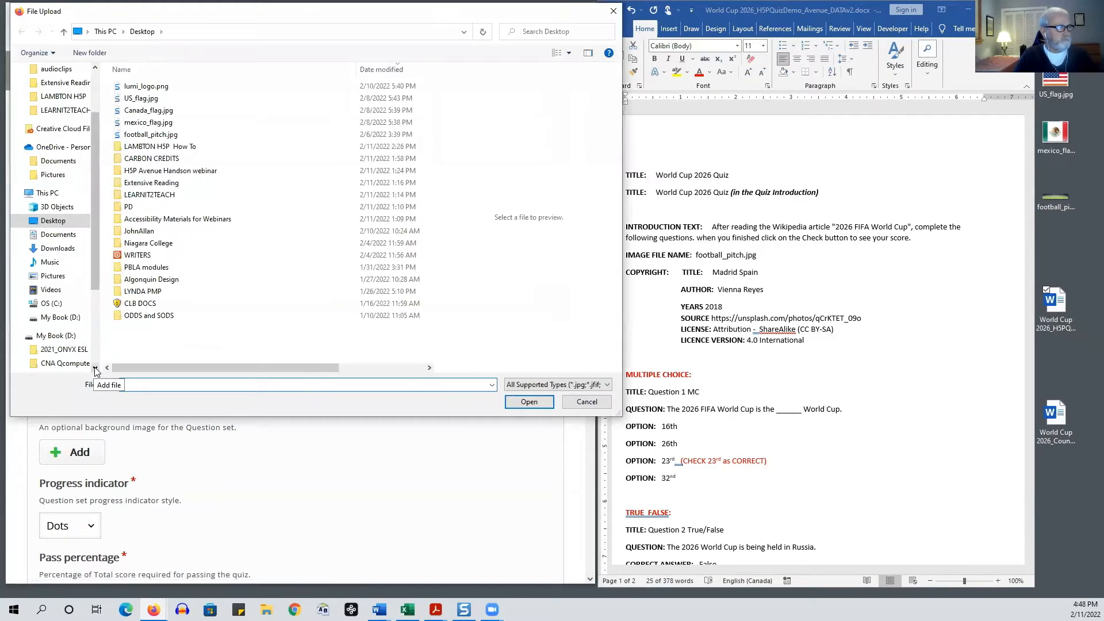
click(132, 135)
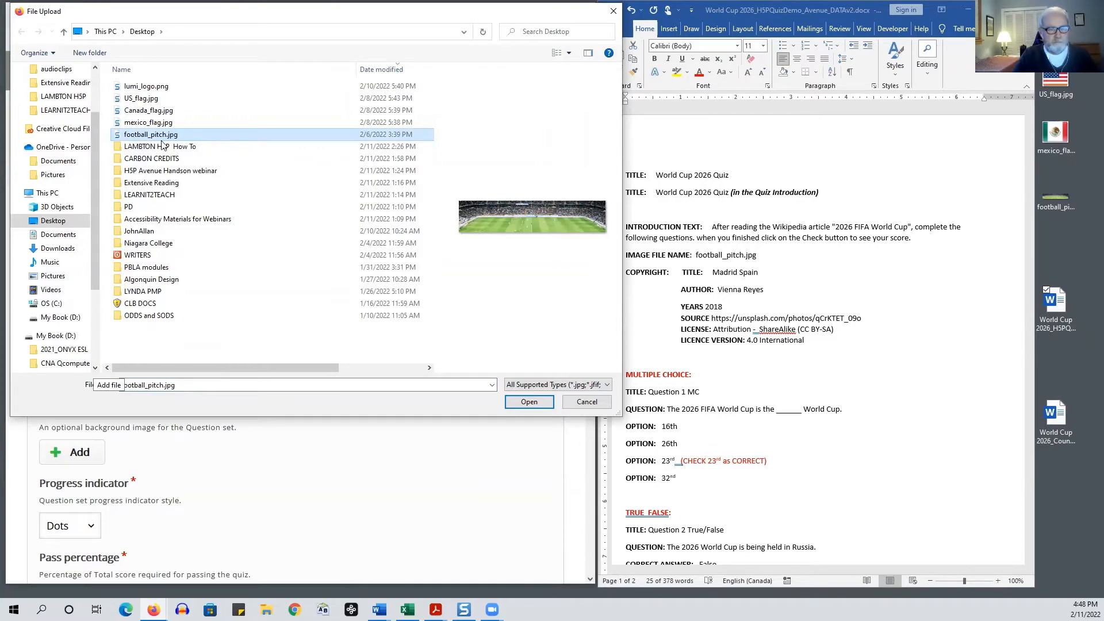
click(529, 402)
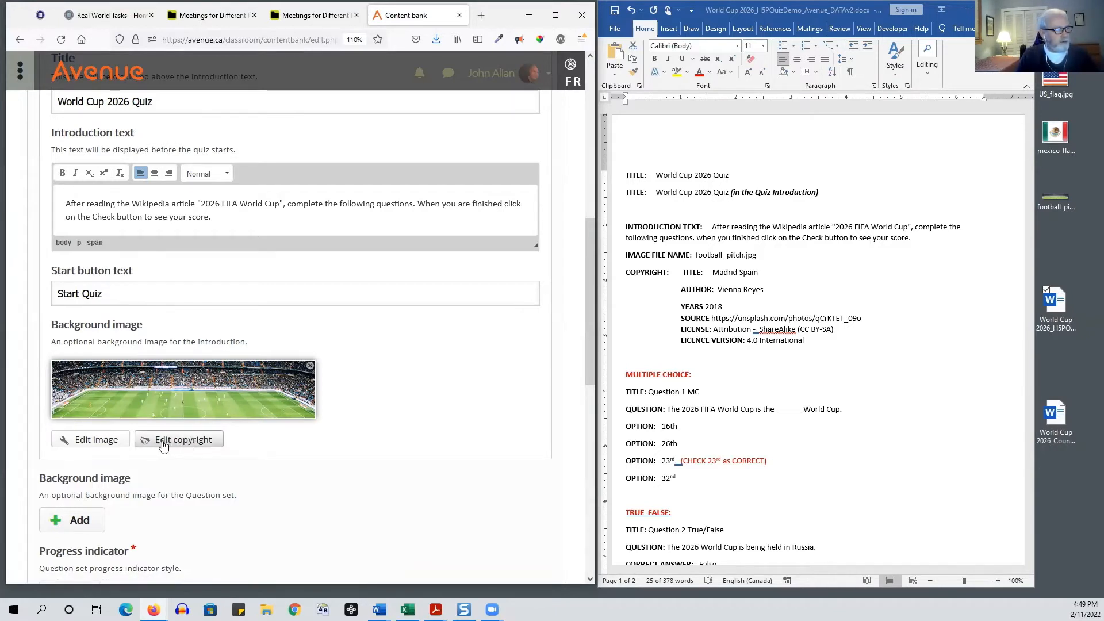
Open the introduction background image's copyright details and copy "Madrid Spain" from the Word document into its Title
click(207, 440)
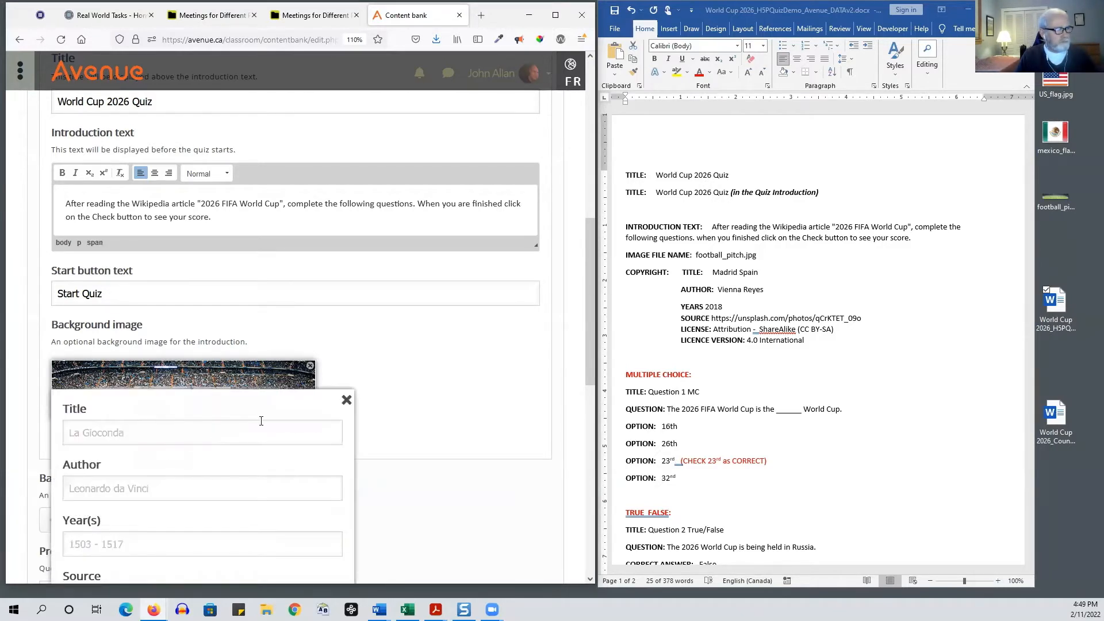
scroll(467, 403, down, 4)
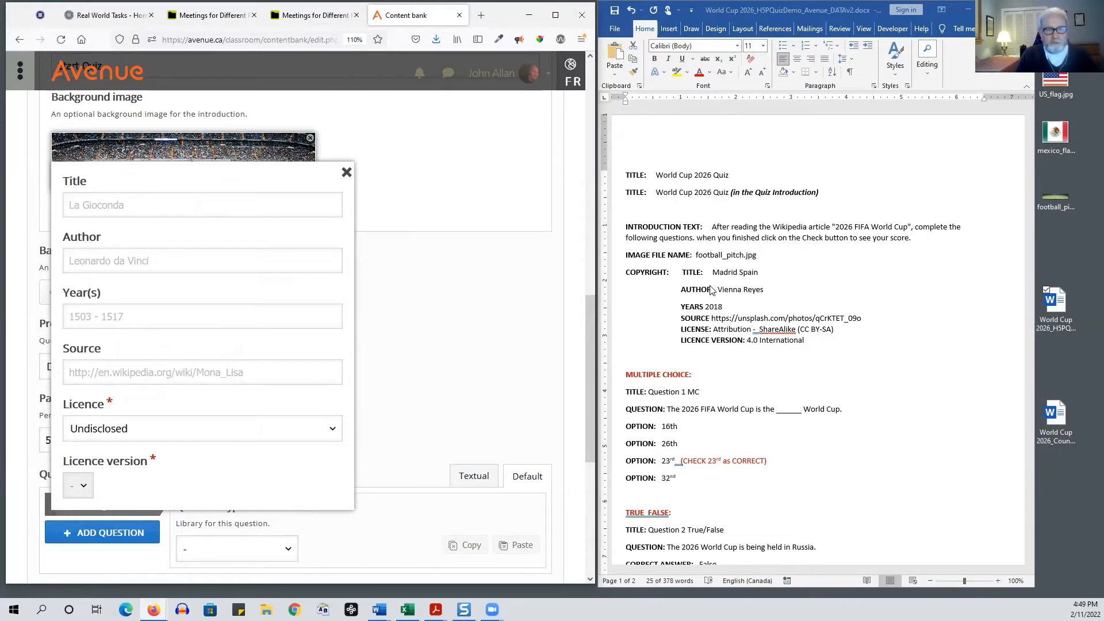
click(760, 274)
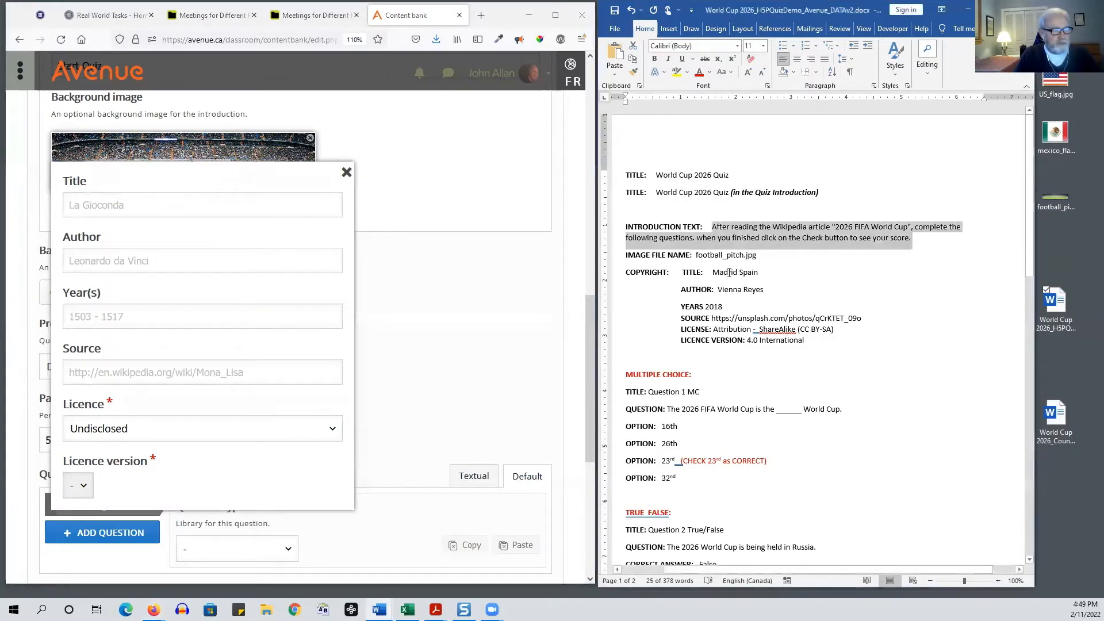
drag(760, 273, 713, 274)
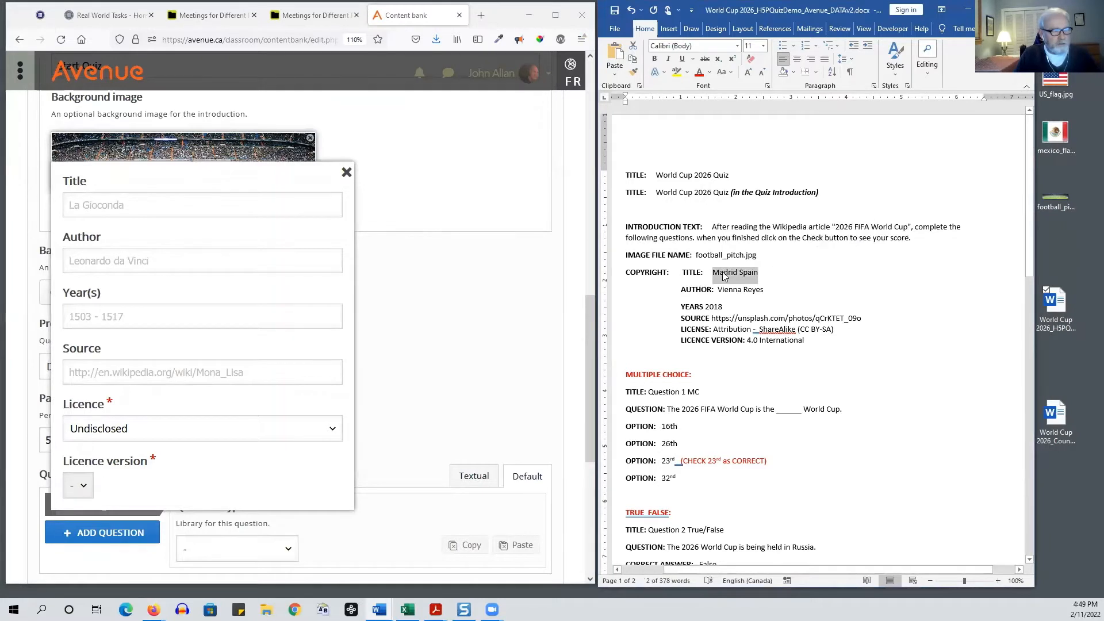
right_click(724, 273)
click(750, 293)
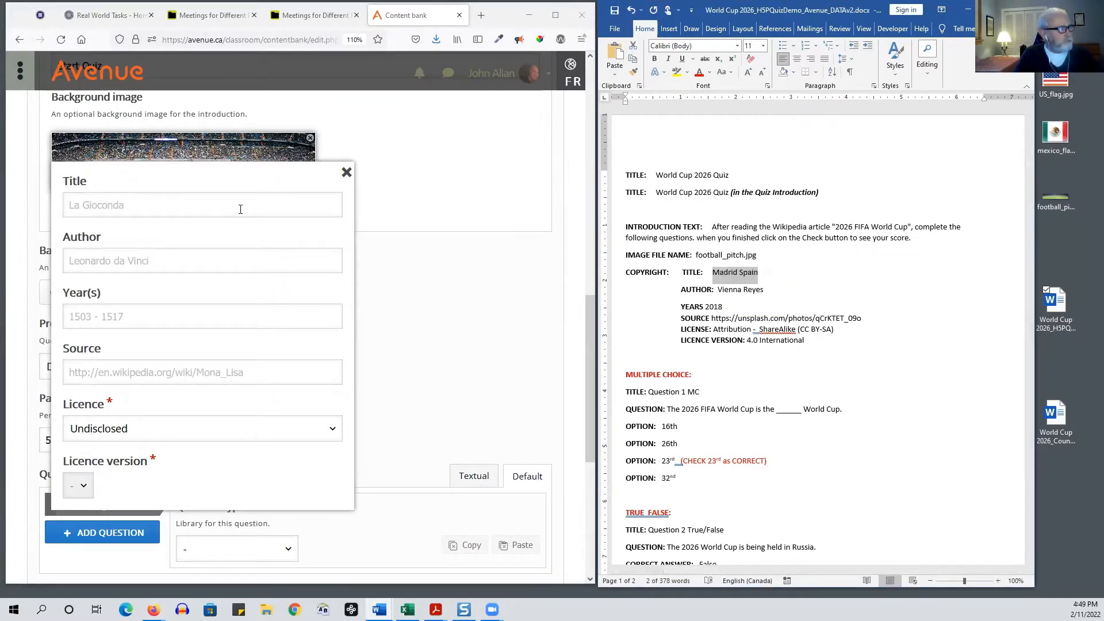
click(230, 201)
key(ctrl+v)
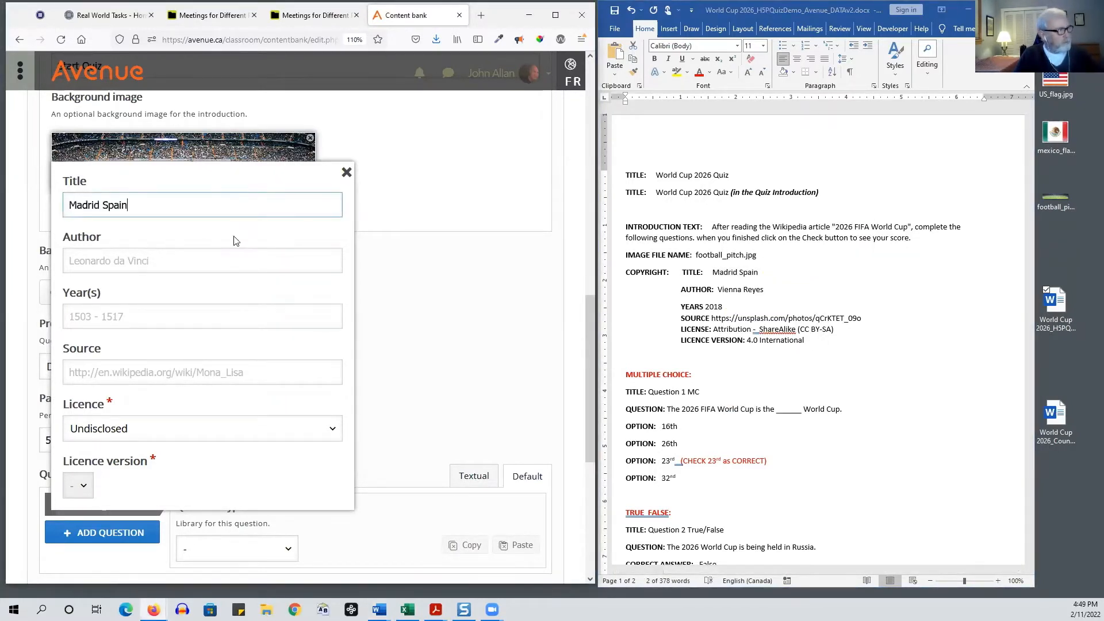
Copy the image author's name from the Word document into the copyright details and set the year to 2018
click(771, 288)
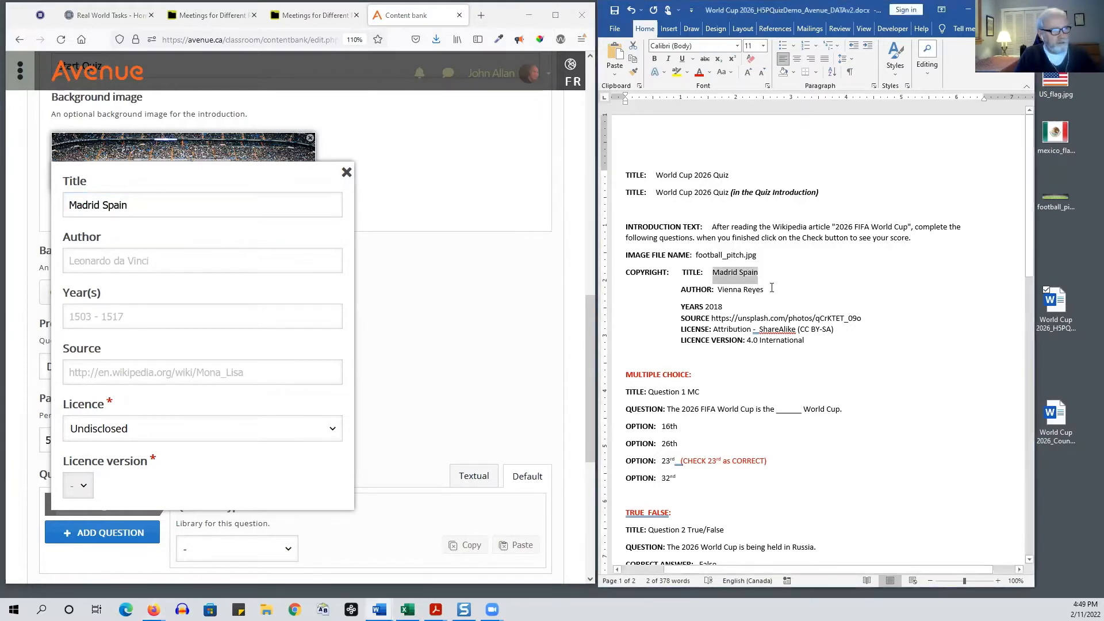
drag(762, 289, 724, 290)
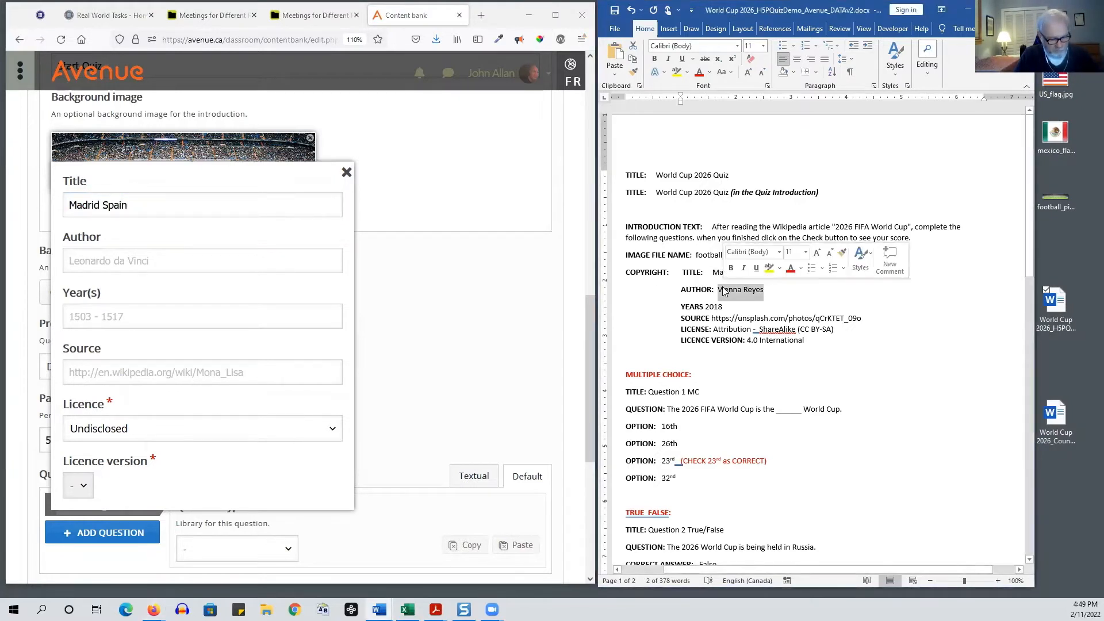
click(214, 266)
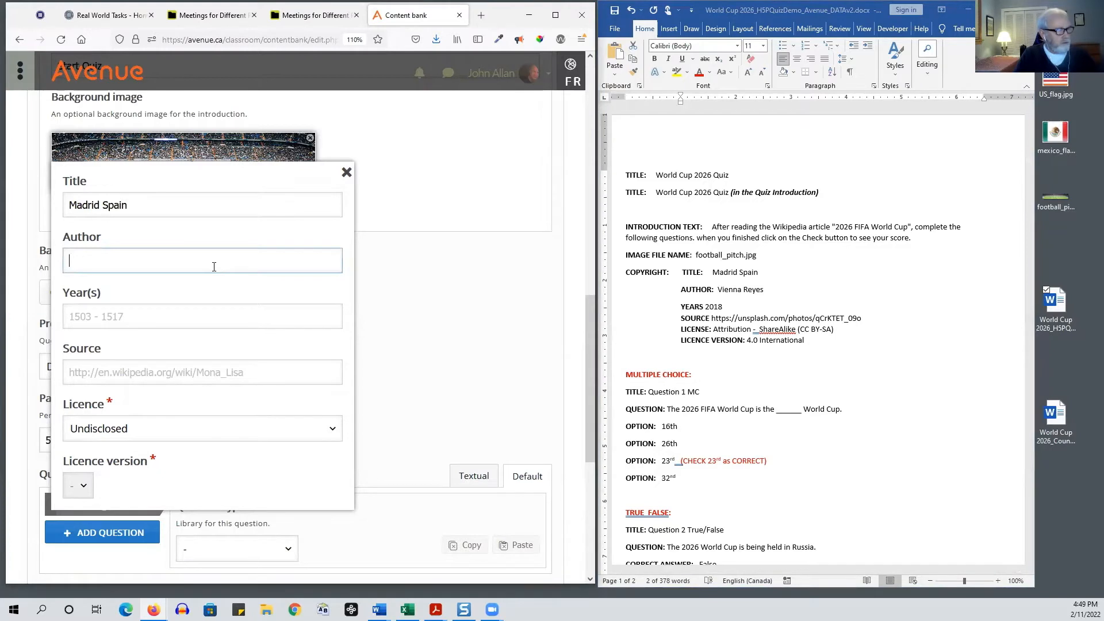
key(ctrl+v)
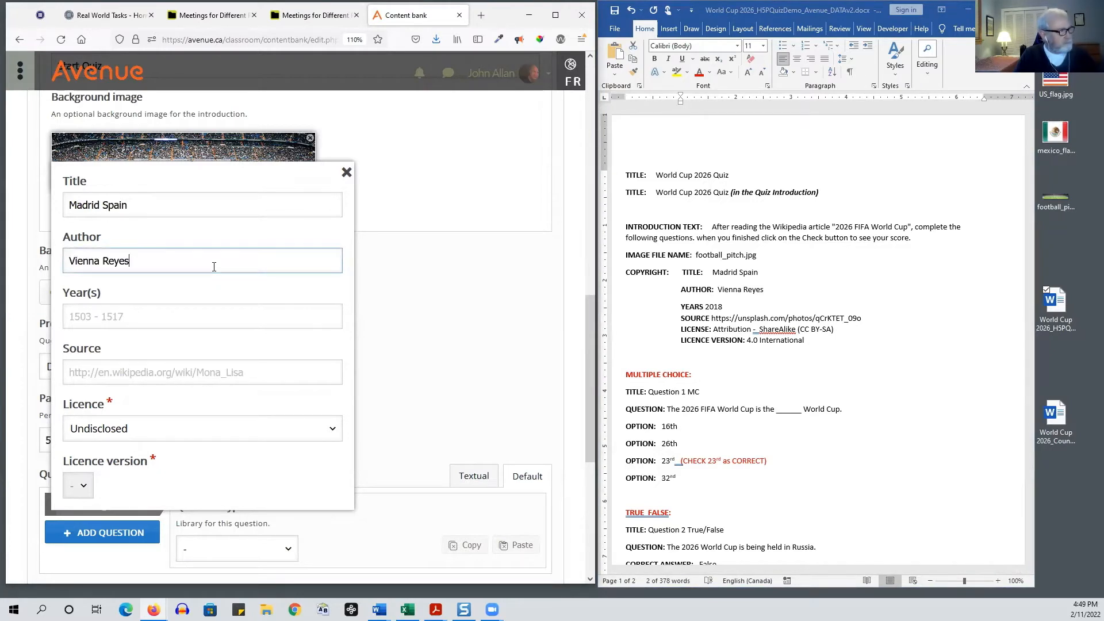
click(162, 310)
text(2018)
scroll(164, 316, down, 3)
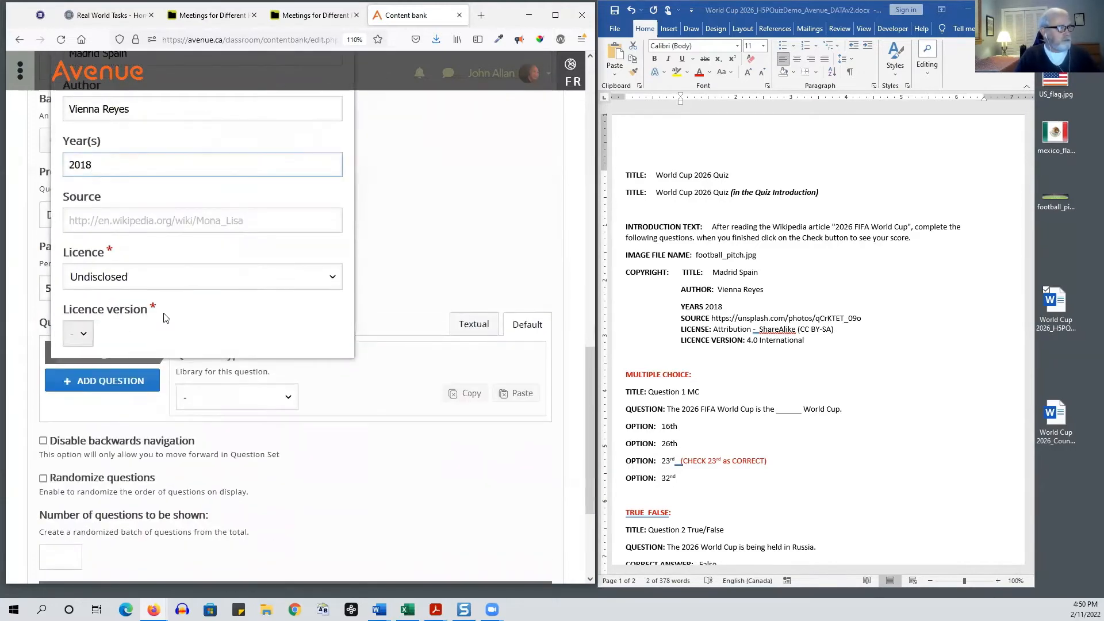
scroll(204, 303, up, 2)
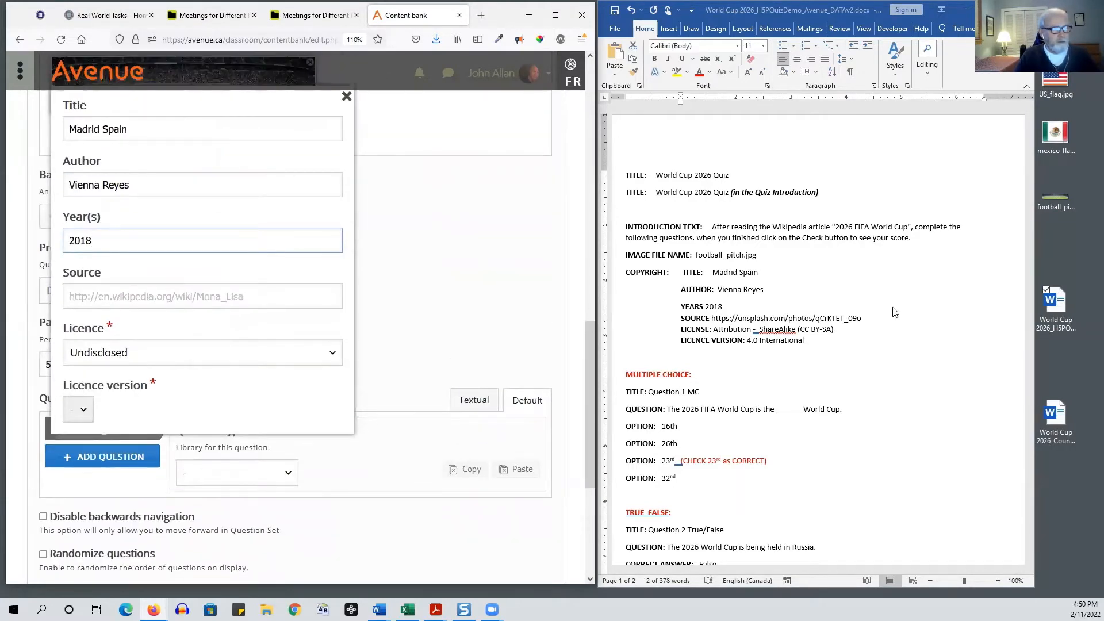
click(874, 313)
drag(867, 314, 713, 320)
right_click(715, 321)
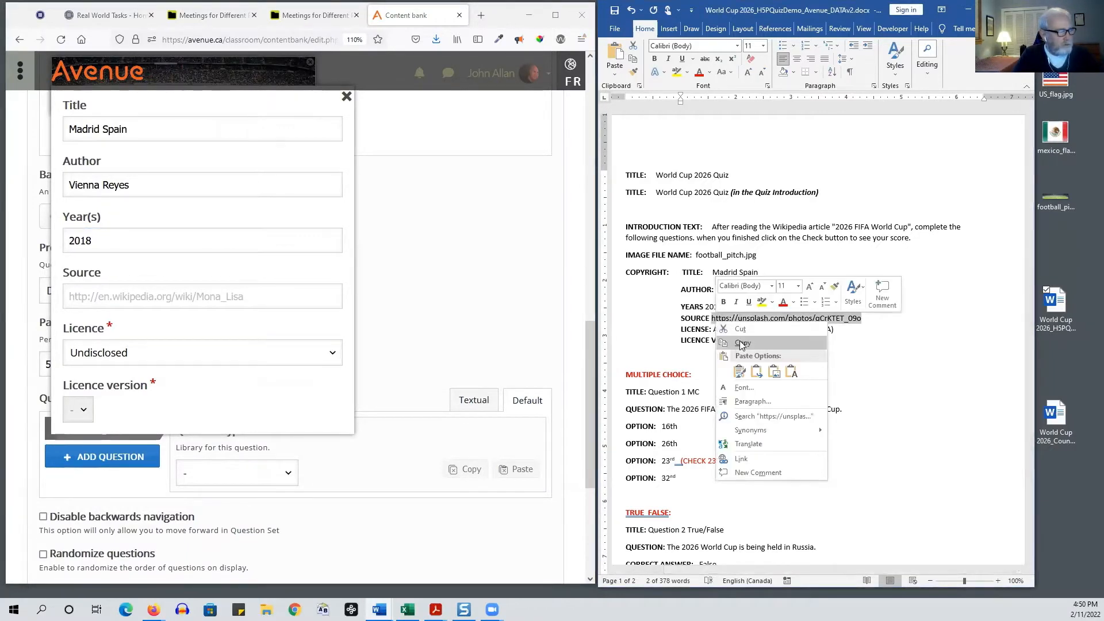
click(742, 343)
click(148, 299)
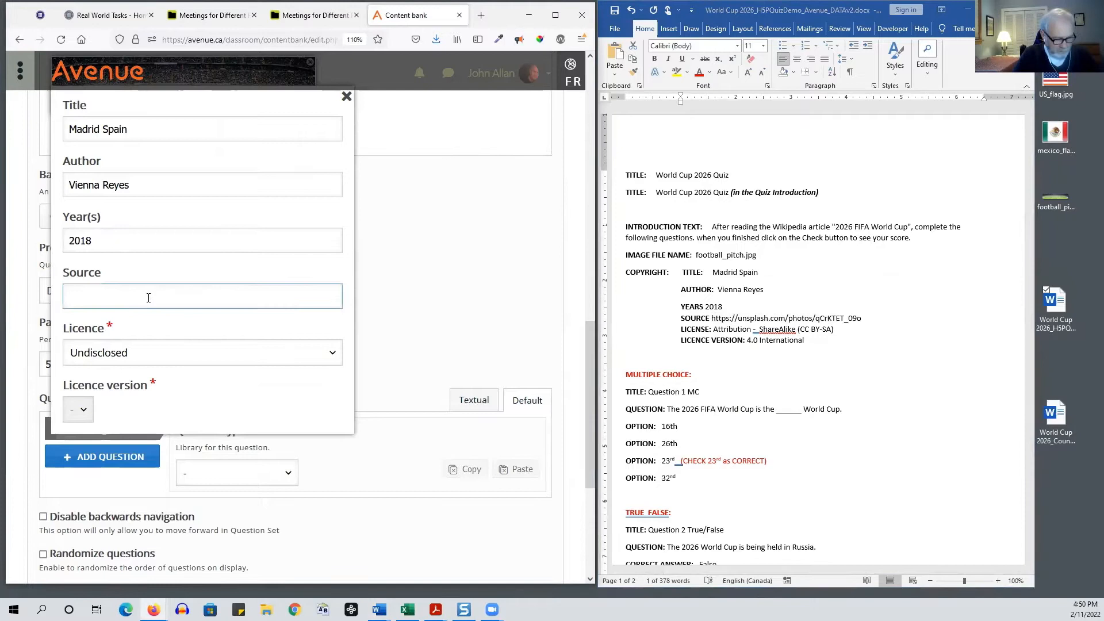
key(ctrl+v)
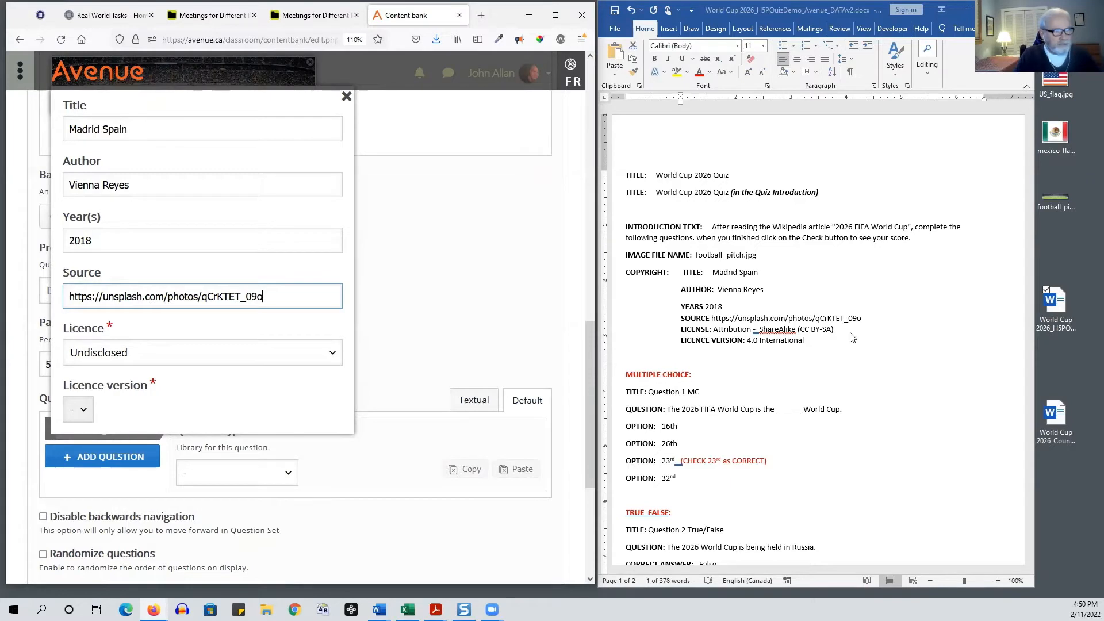
Set the image's licence to Attribution-ShareAlike (CC BY-SA), version 4.0 International, and close the copyright details
click(332, 357)
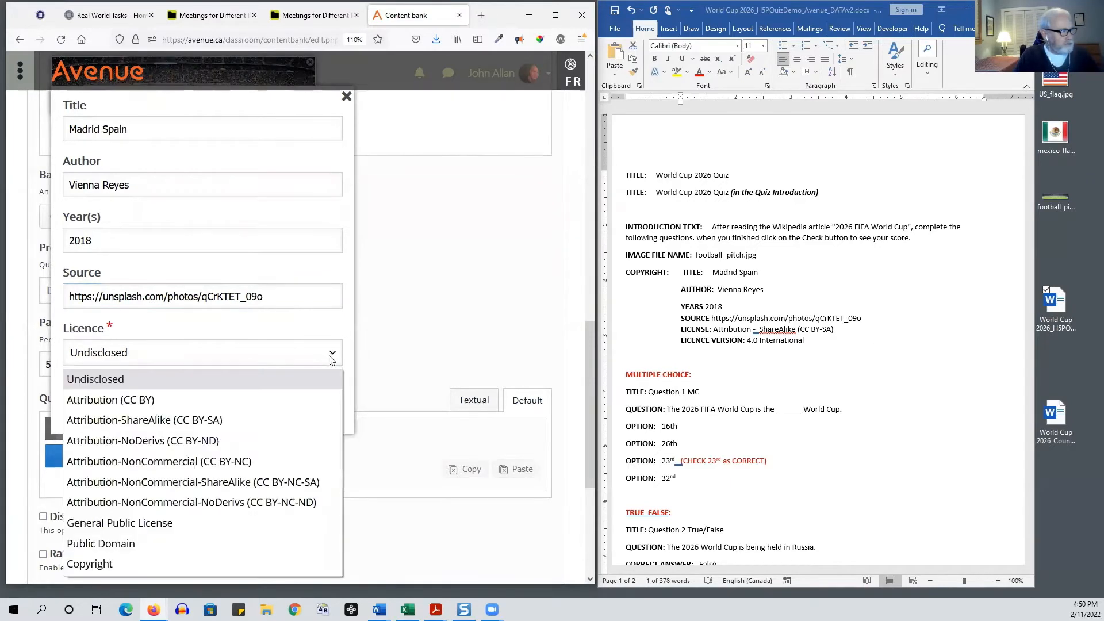
click(293, 421)
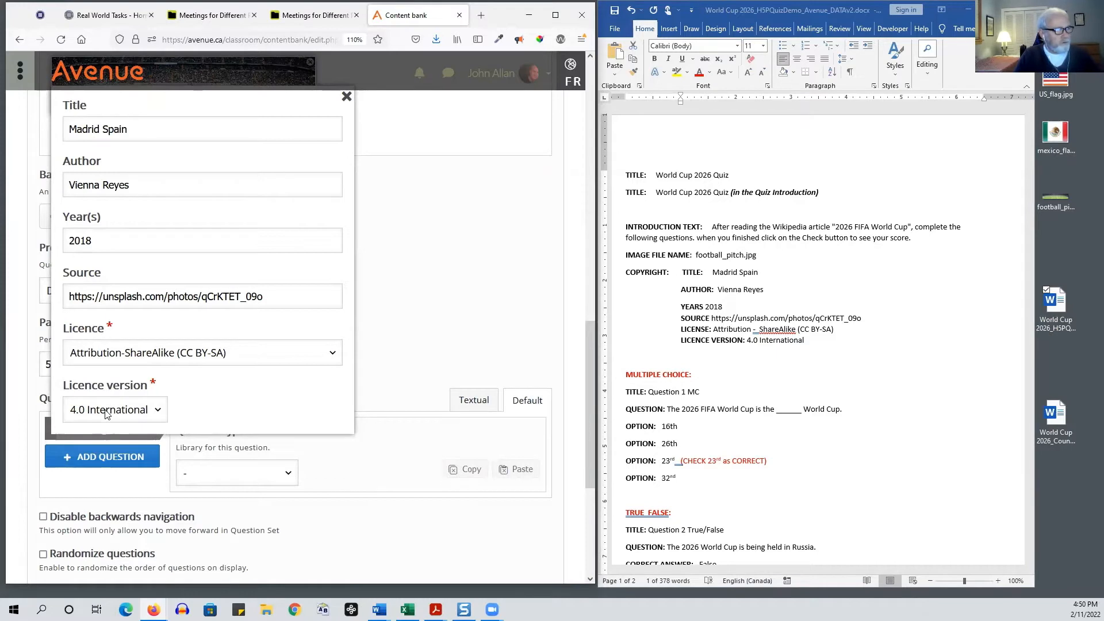
scroll(496, 265, up, 1)
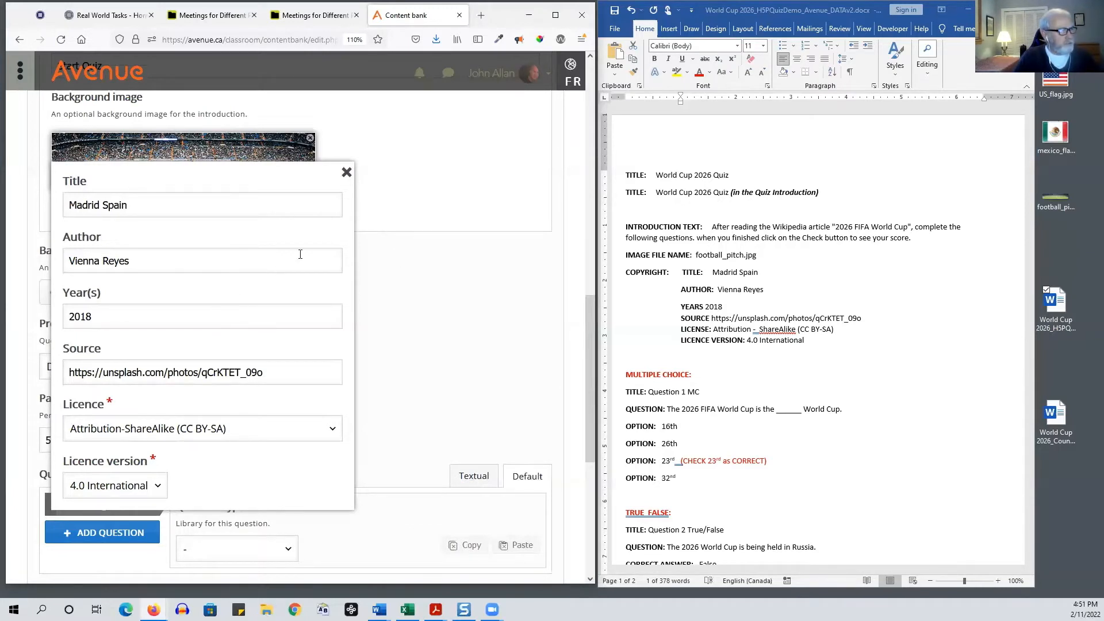
click(346, 180)
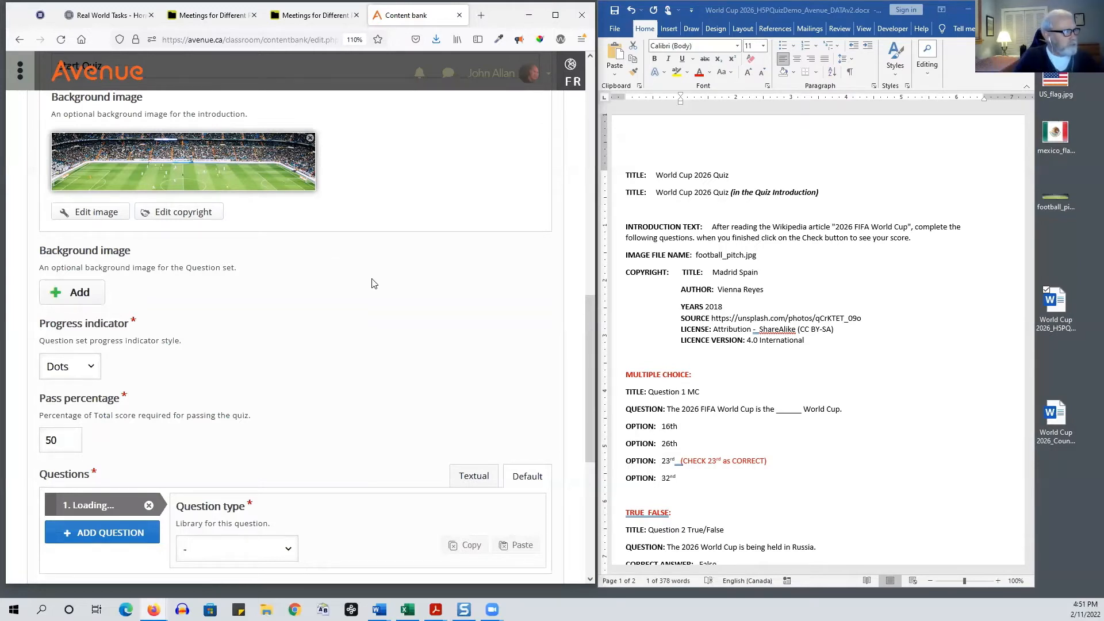
Check the available progress indicator styles and set the Question Set's pass percentage to 70
scroll(377, 270, down, 2)
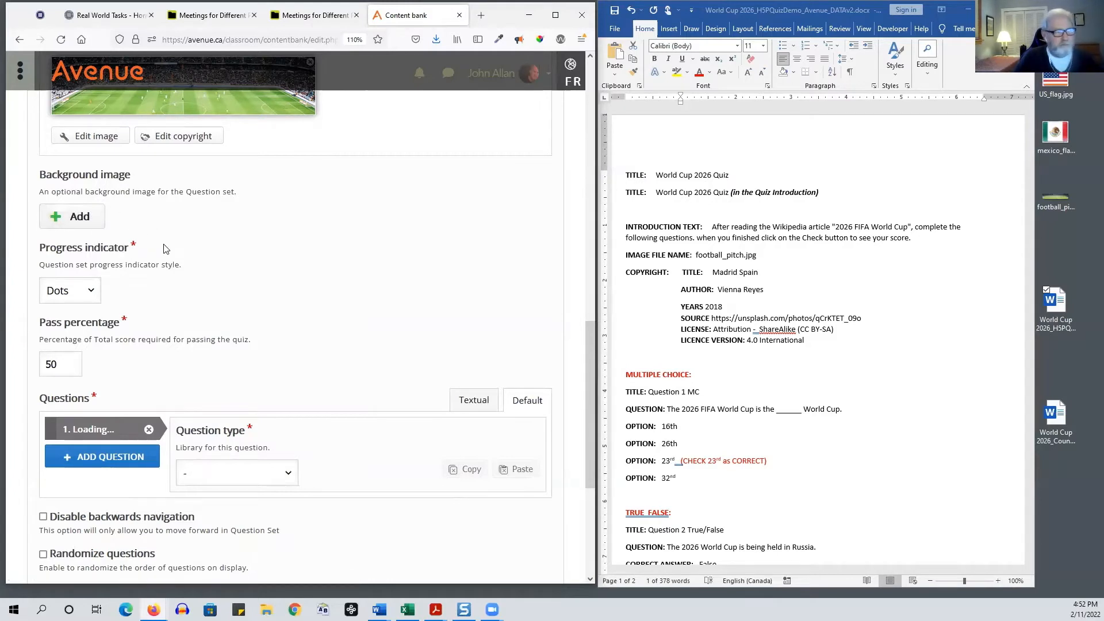
scroll(337, 263, down, 2)
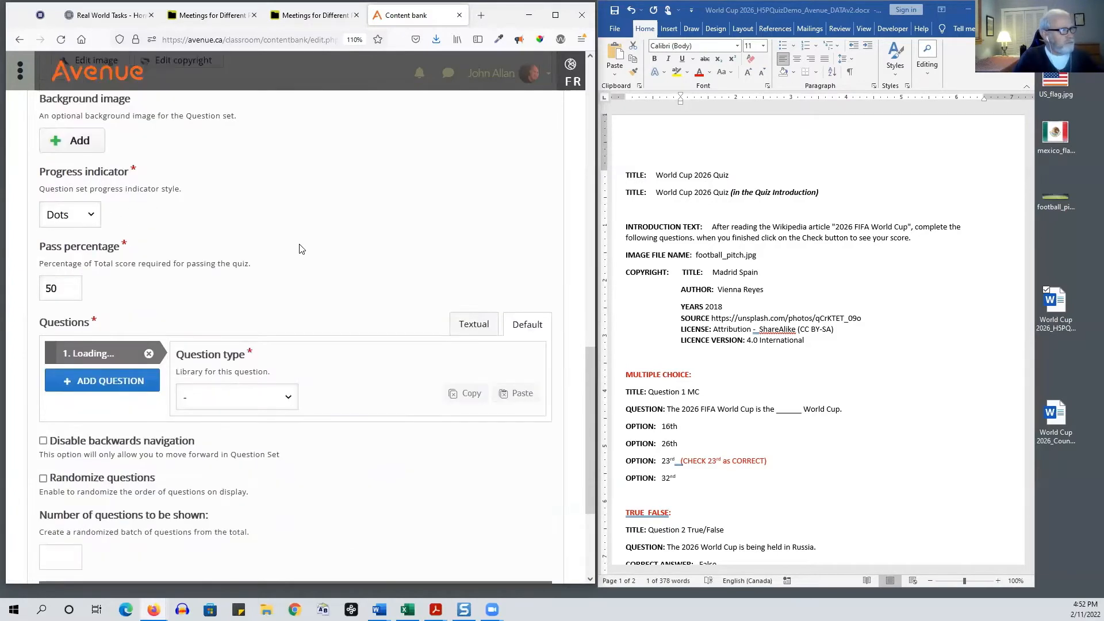
click(92, 215)
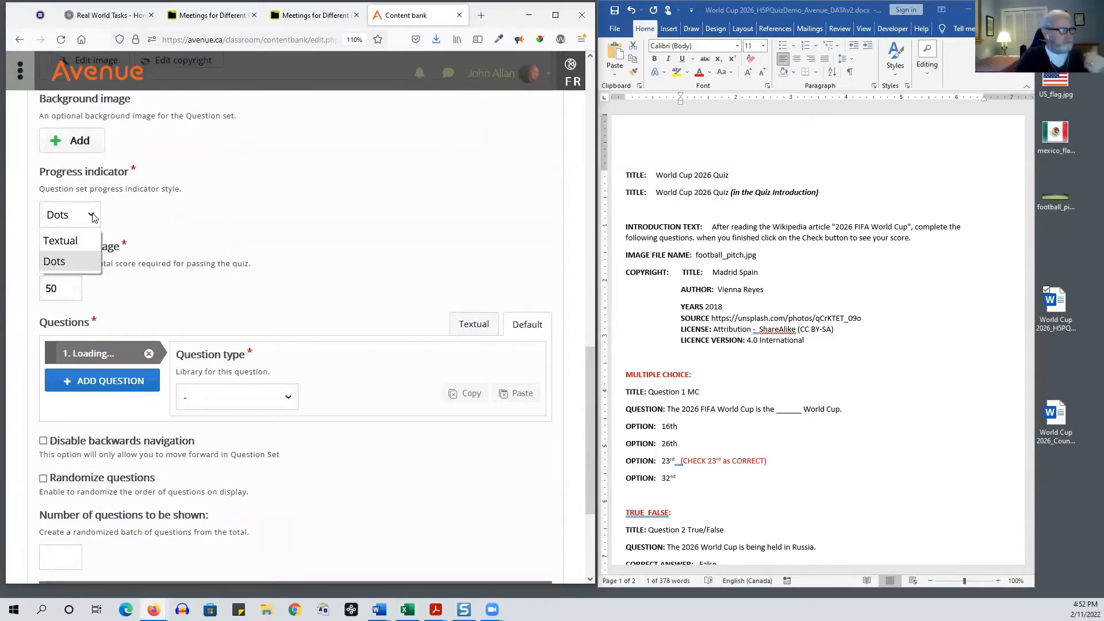
click(183, 230)
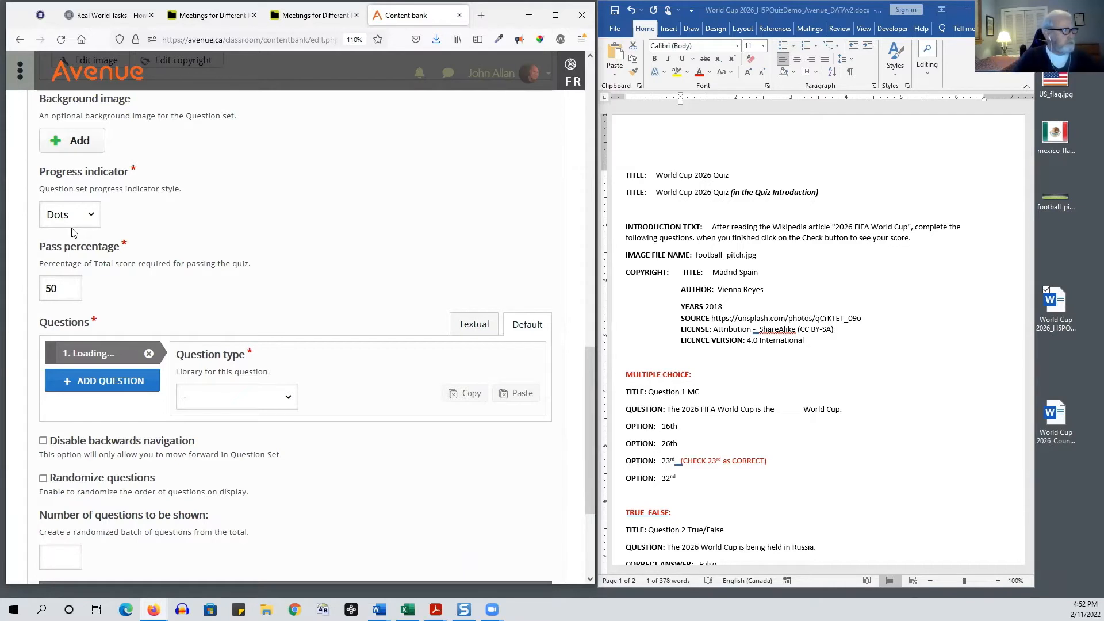
drag(74, 289, 42, 292)
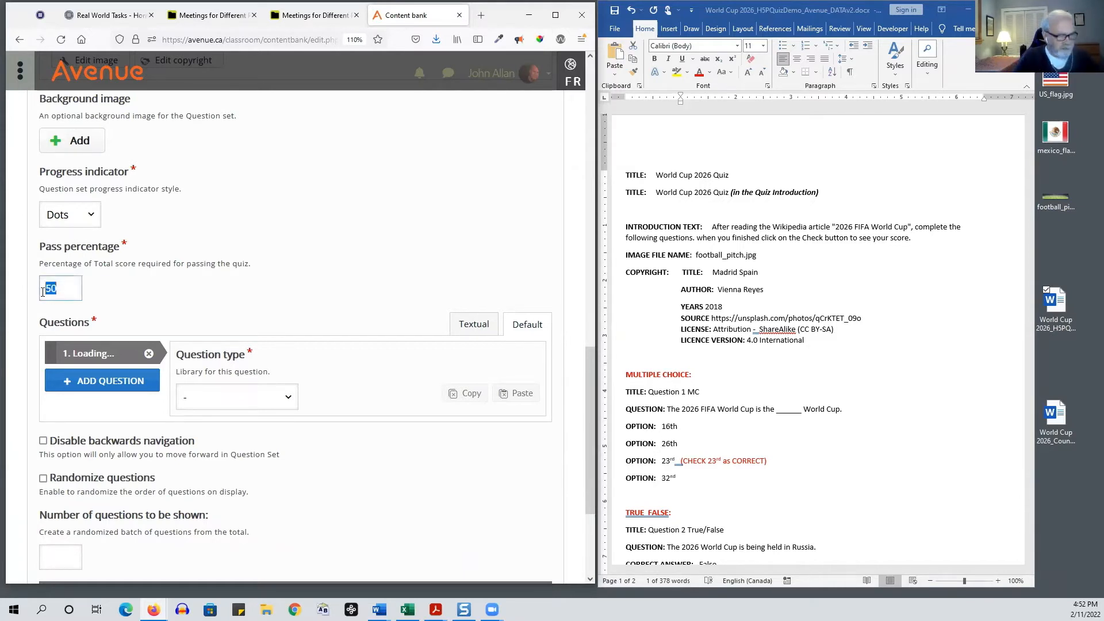
text(7)
click(331, 227)
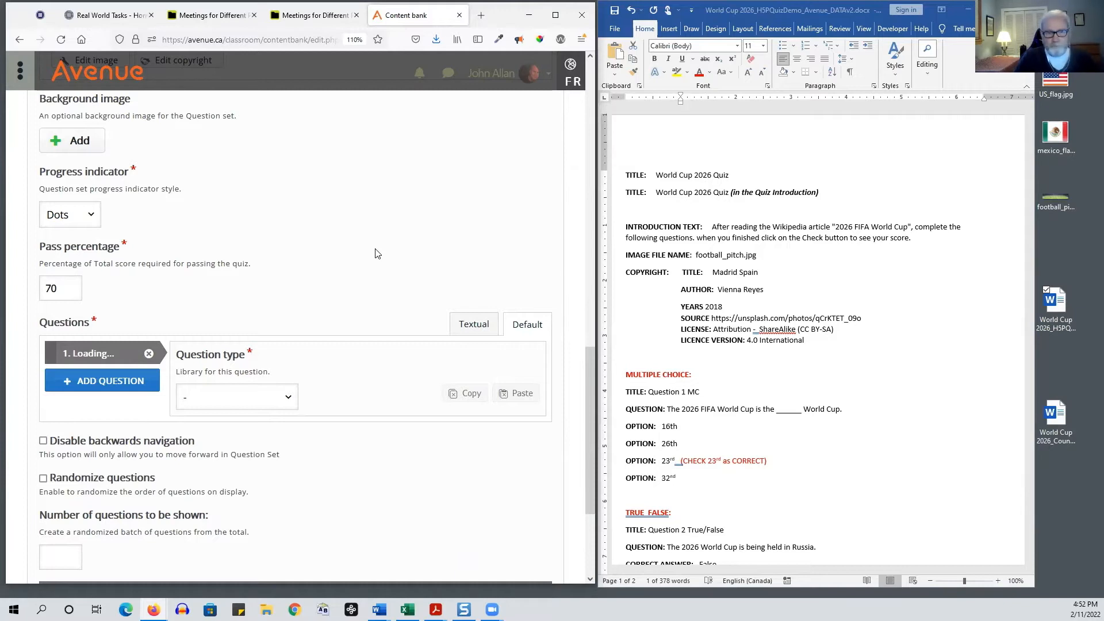
Set the first question's type to Multiple Choice, with the Word document showing the prepared multiple choice text
scroll(375, 253, down, 2)
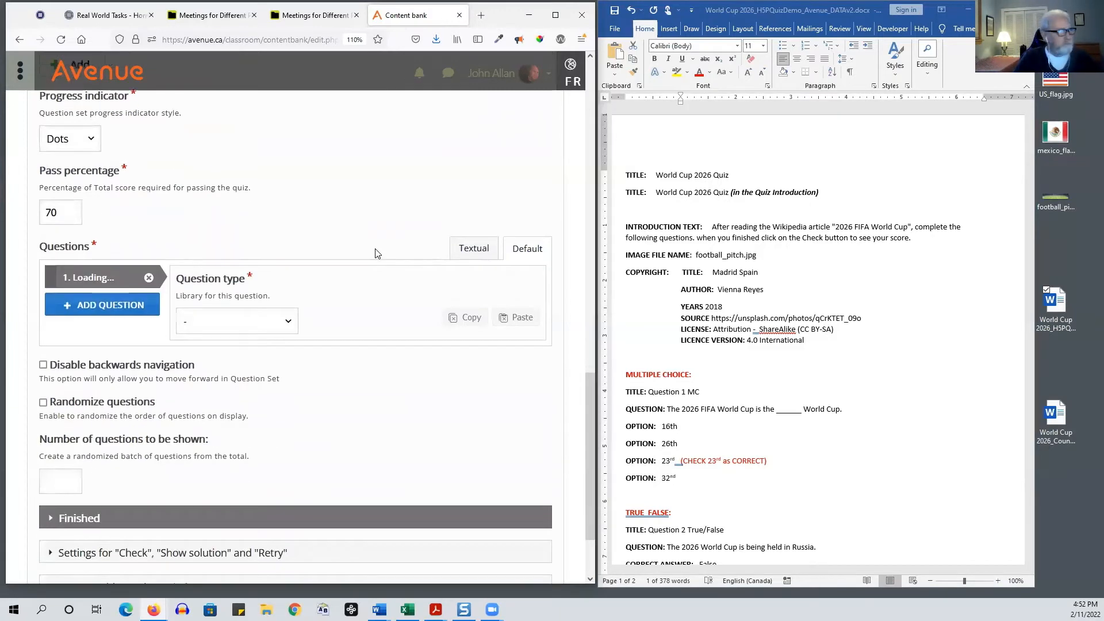
scroll(375, 254, down, 3)
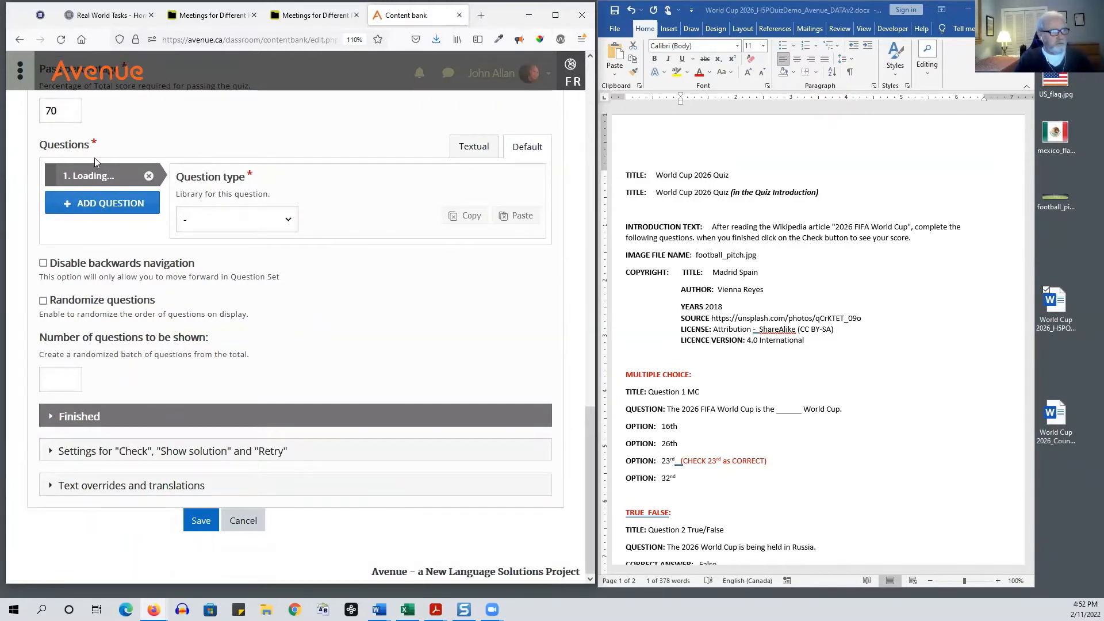
scroll(923, 308, down, 2)
scroll(923, 309, down, 4)
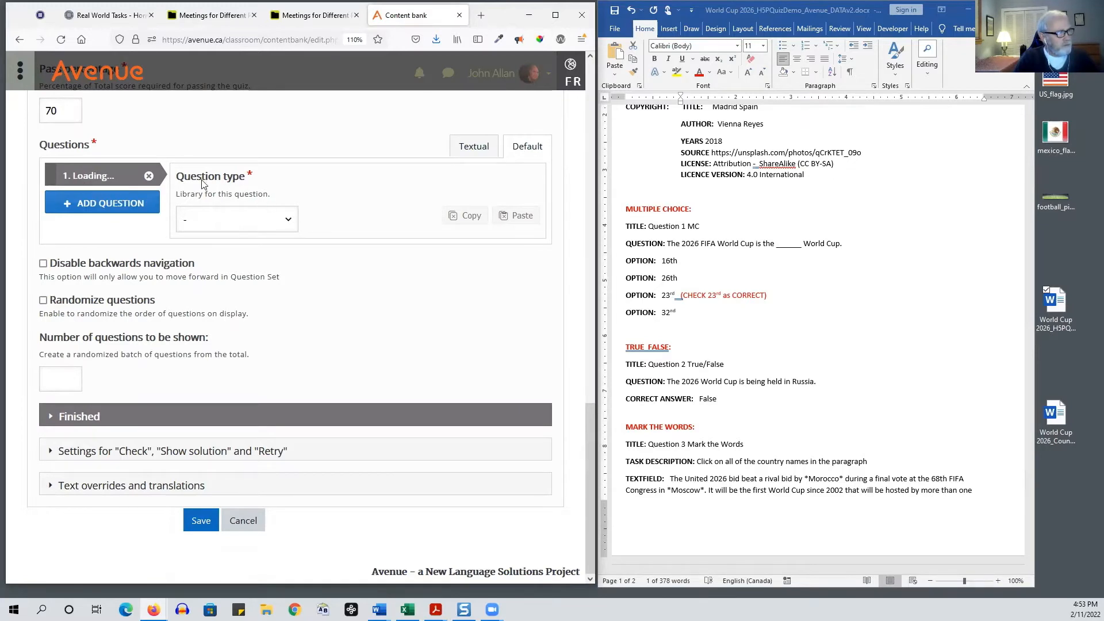
click(292, 220)
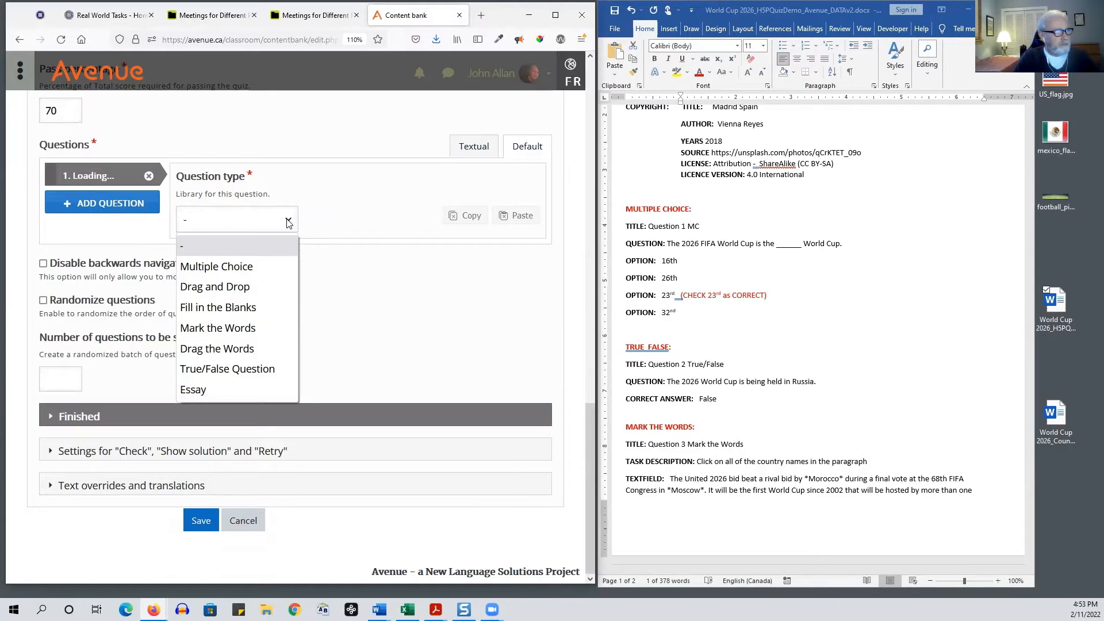
click(281, 272)
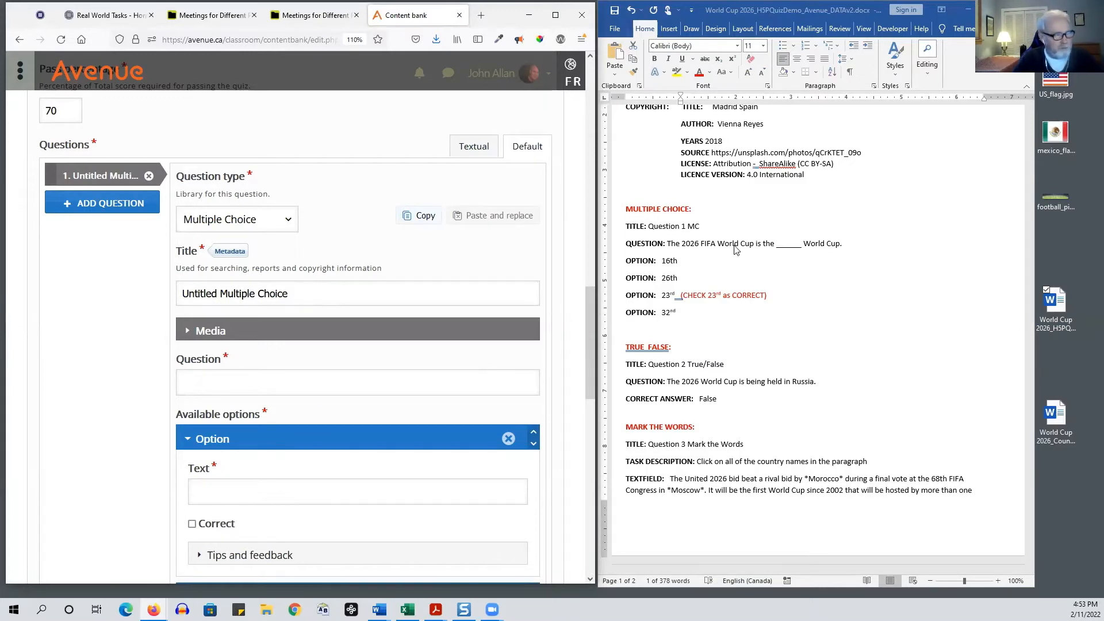
Replace the multiple choice question's default title with "Question 1 MC", copied from the Word document
click(690, 228)
drag(703, 226, 649, 227)
right_click(667, 227)
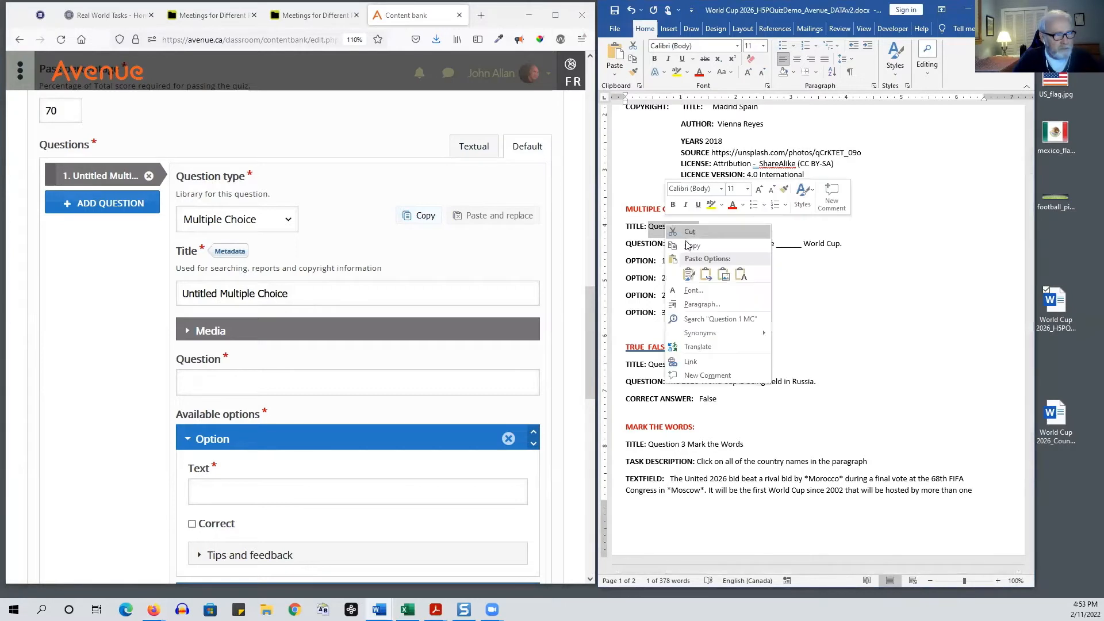
click(692, 245)
click(299, 294)
drag(299, 294, 175, 302)
key(ctrl+v)
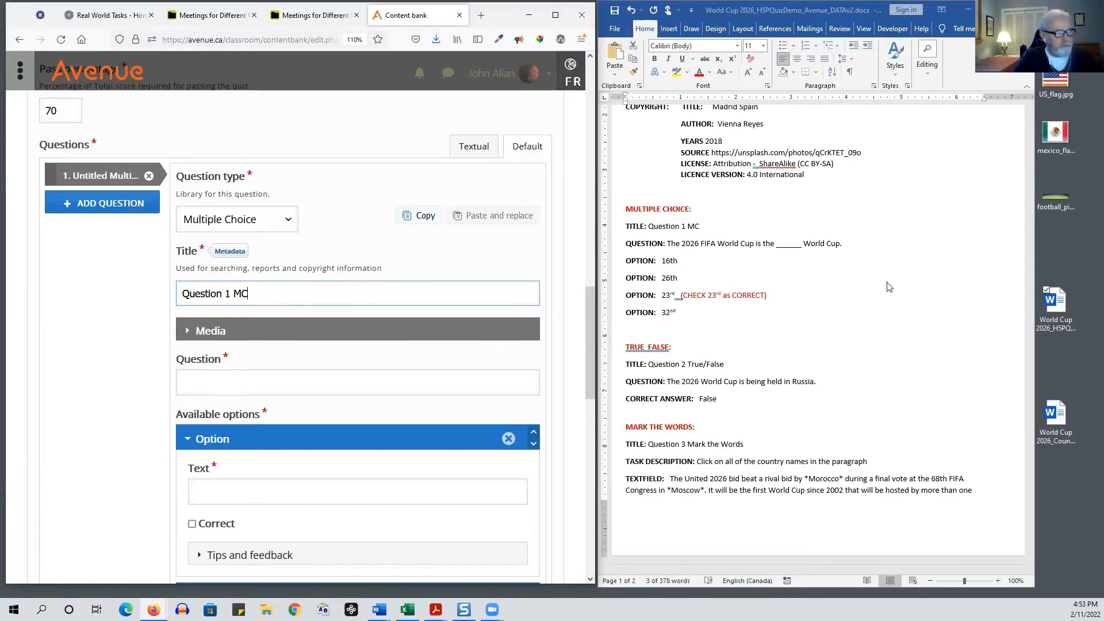
Fill in the multiple choice question text with "The 2026 FIFA World Cup is the ______ World Cup.", copied from the Word document
click(855, 253)
drag(843, 244, 672, 249)
right_click(671, 249)
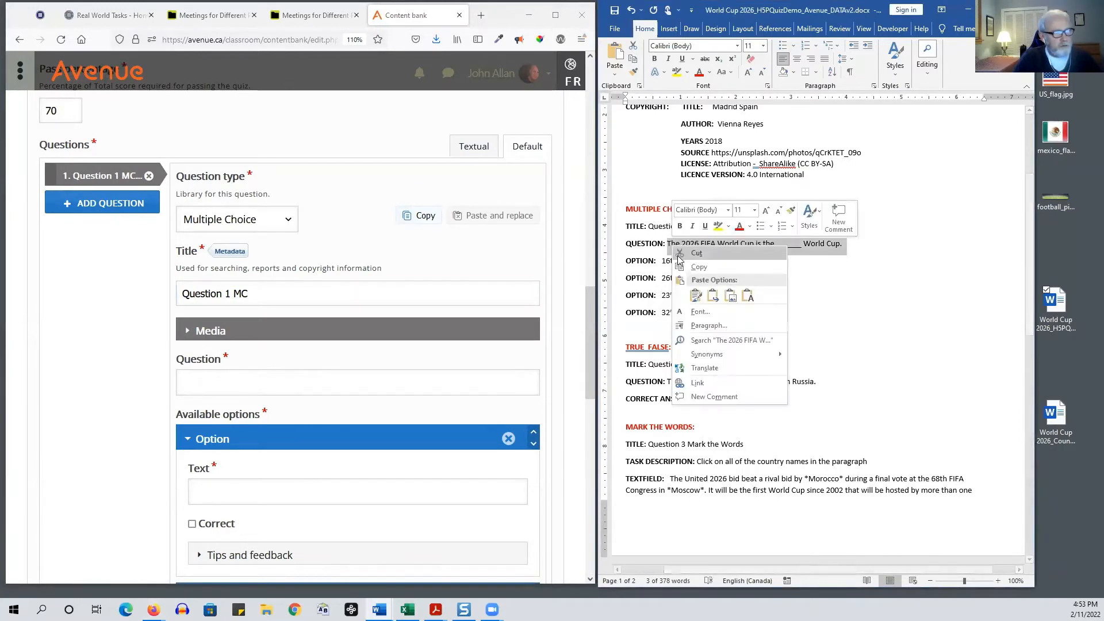
click(690, 266)
click(341, 383)
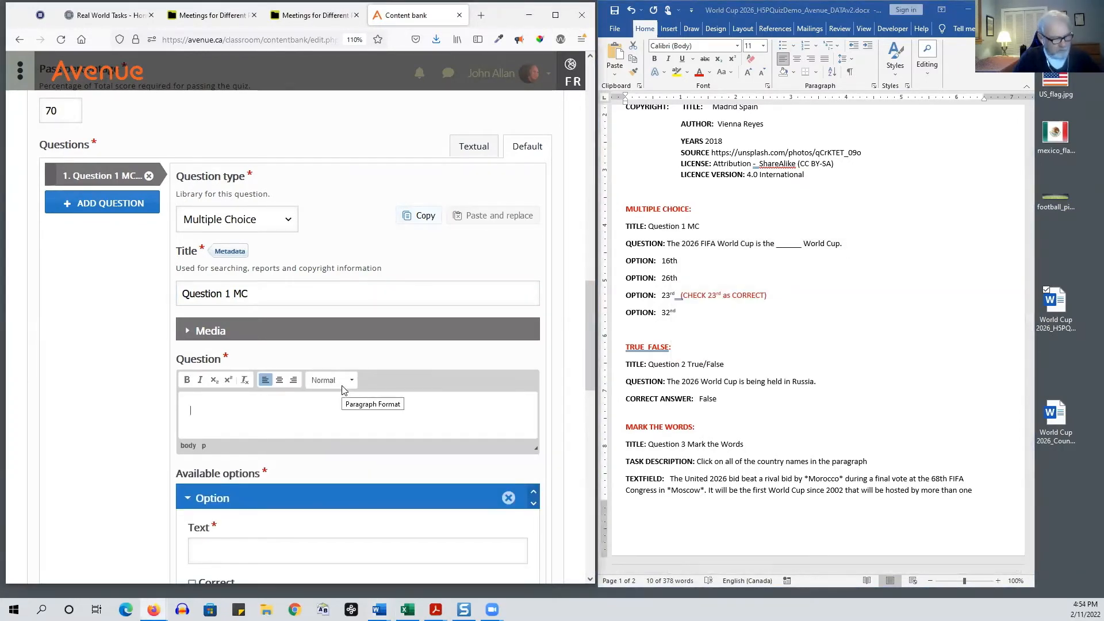
key(ctrl+v)
scroll(524, 407, down, 2)
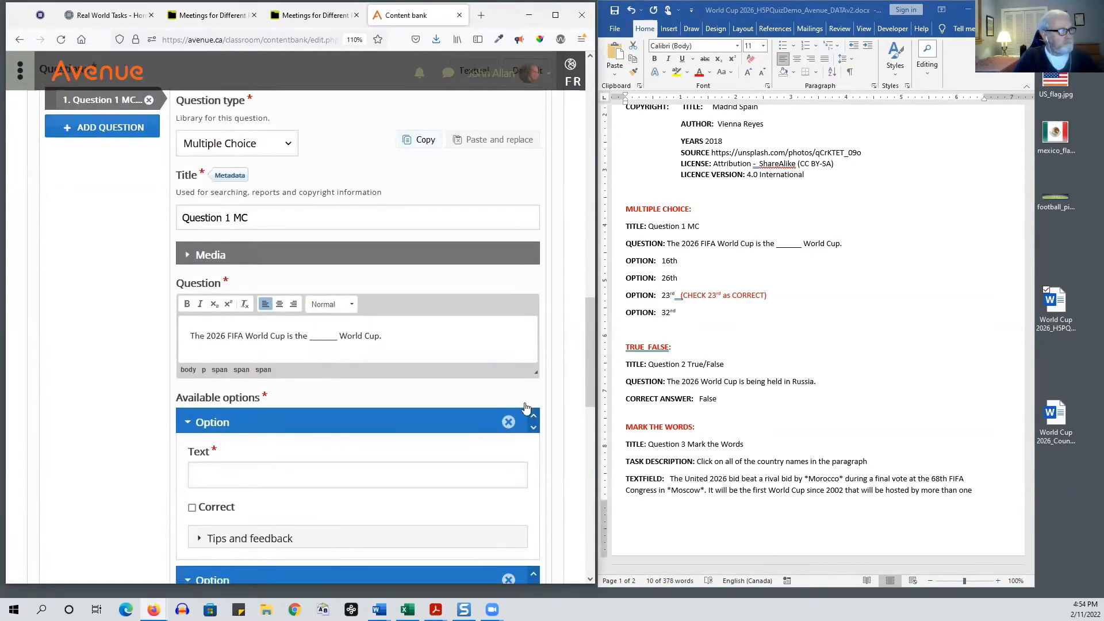
Set the first answer option's text to "16th", copied from the Word document, and collapse that option
scroll(524, 402, down, 2)
scroll(525, 403, up, 2)
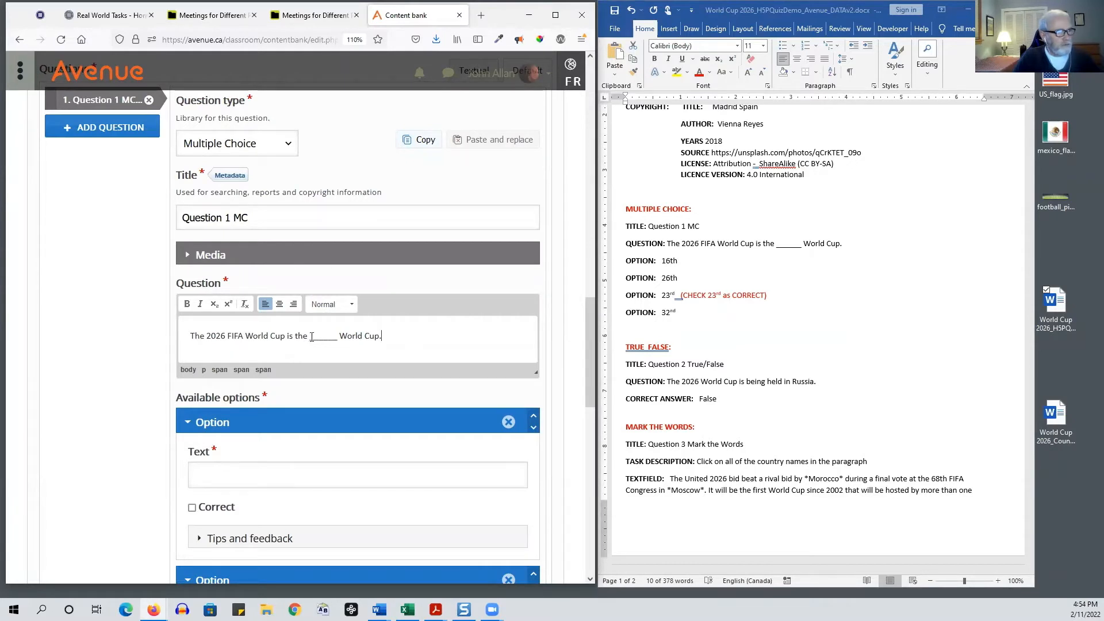
click(754, 269)
drag(680, 261, 663, 262)
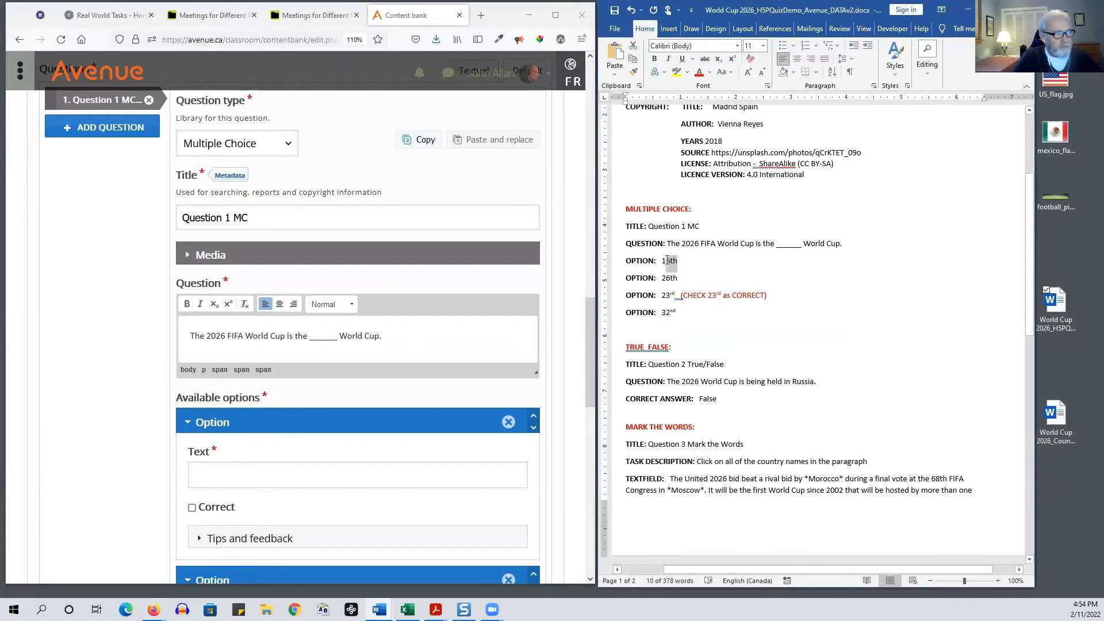
right_click(664, 263)
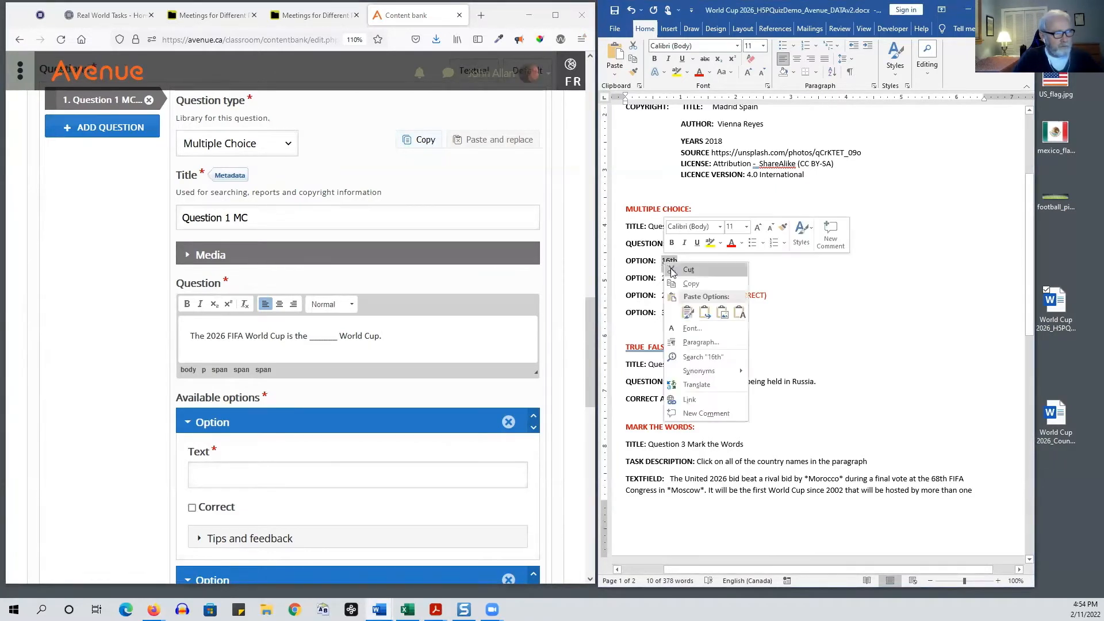
click(682, 284)
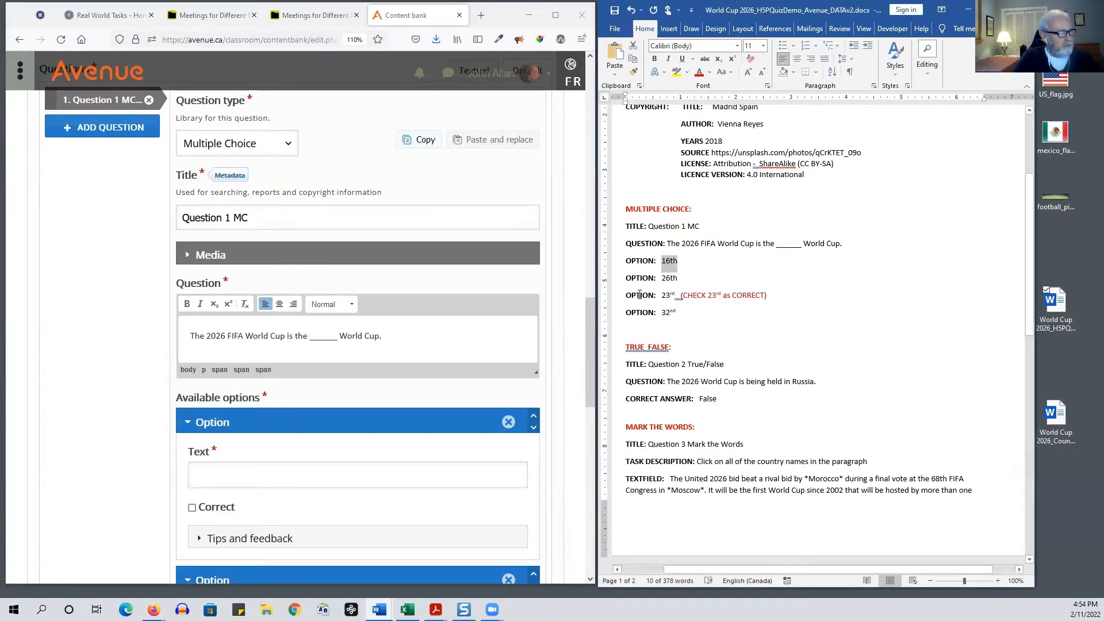
click(260, 479)
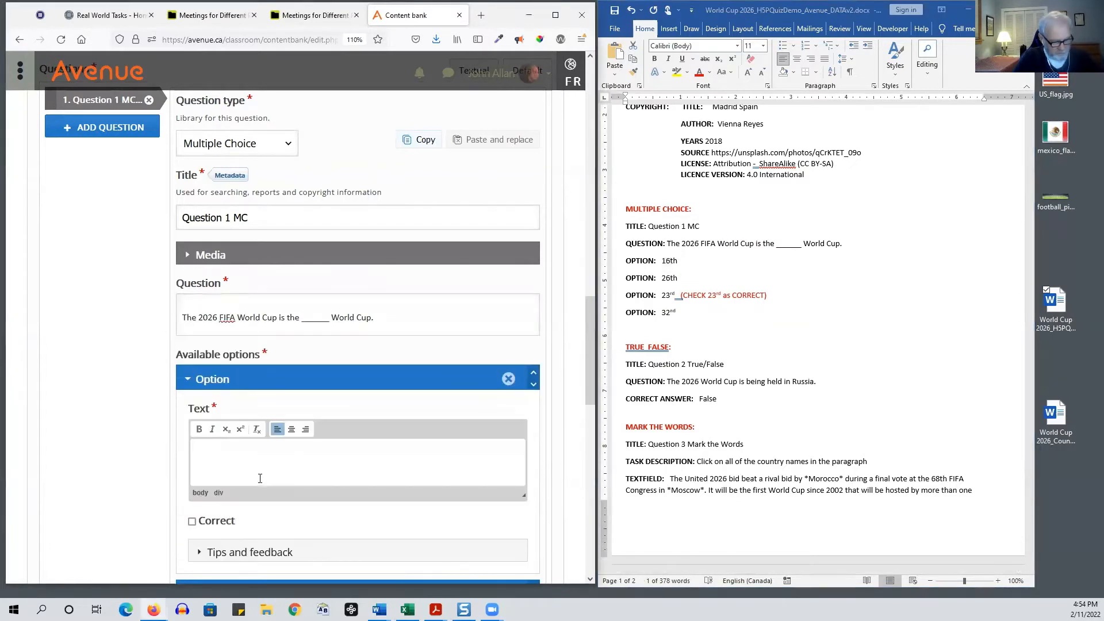
key(ctrl+v)
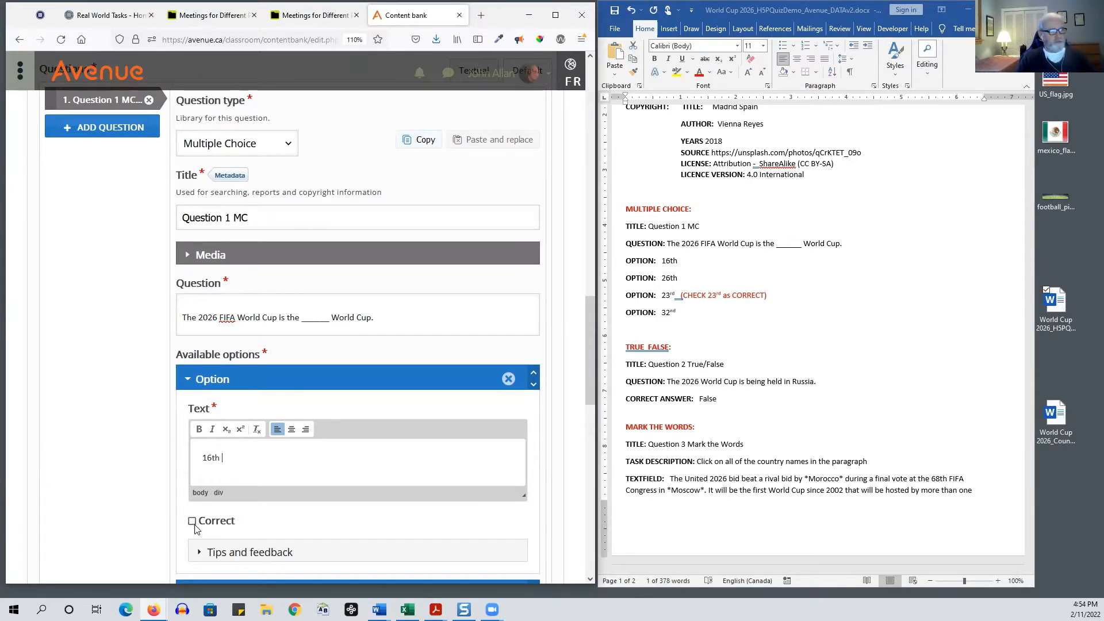
click(188, 381)
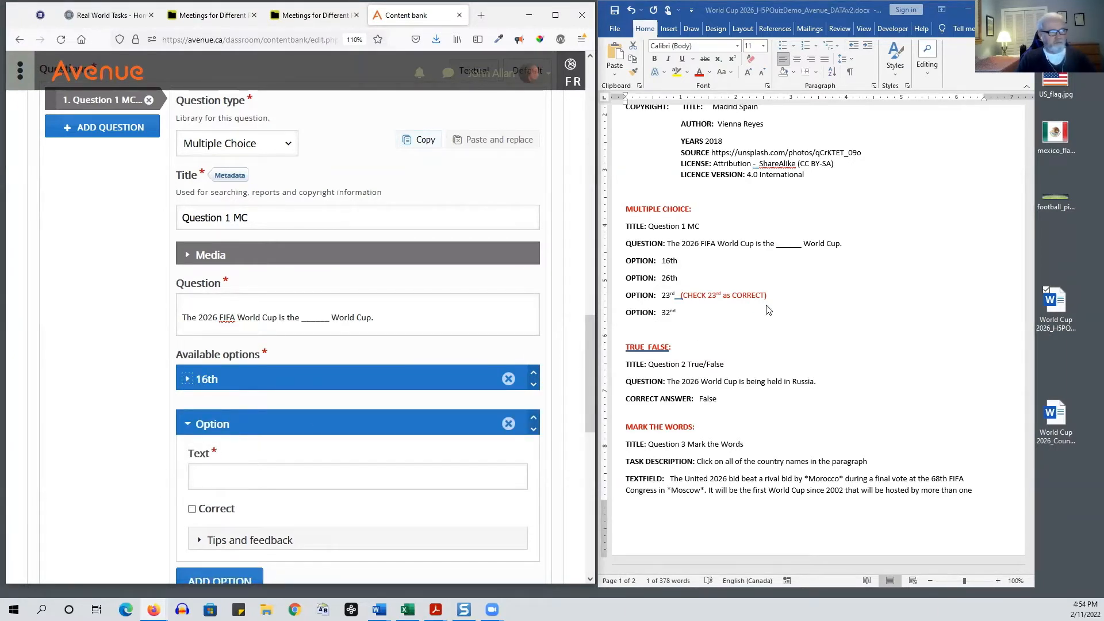
Set the second answer option's text to "26th", copied from the Word document, and collapse that option
double_click(668, 277)
right_click(664, 277)
click(688, 300)
click(335, 472)
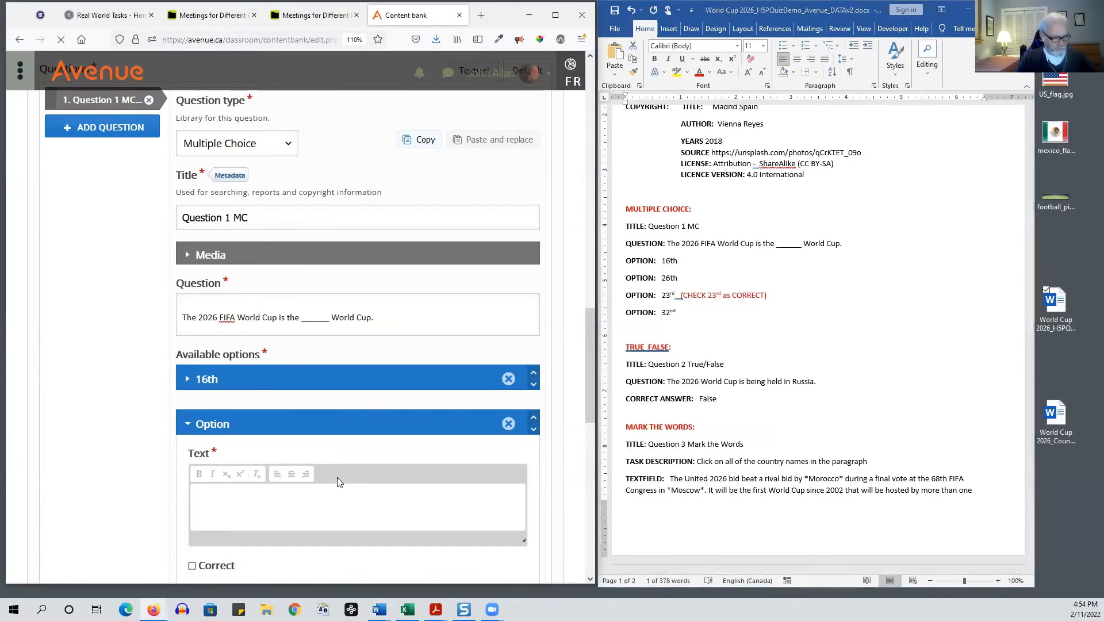
key(ctrl+v)
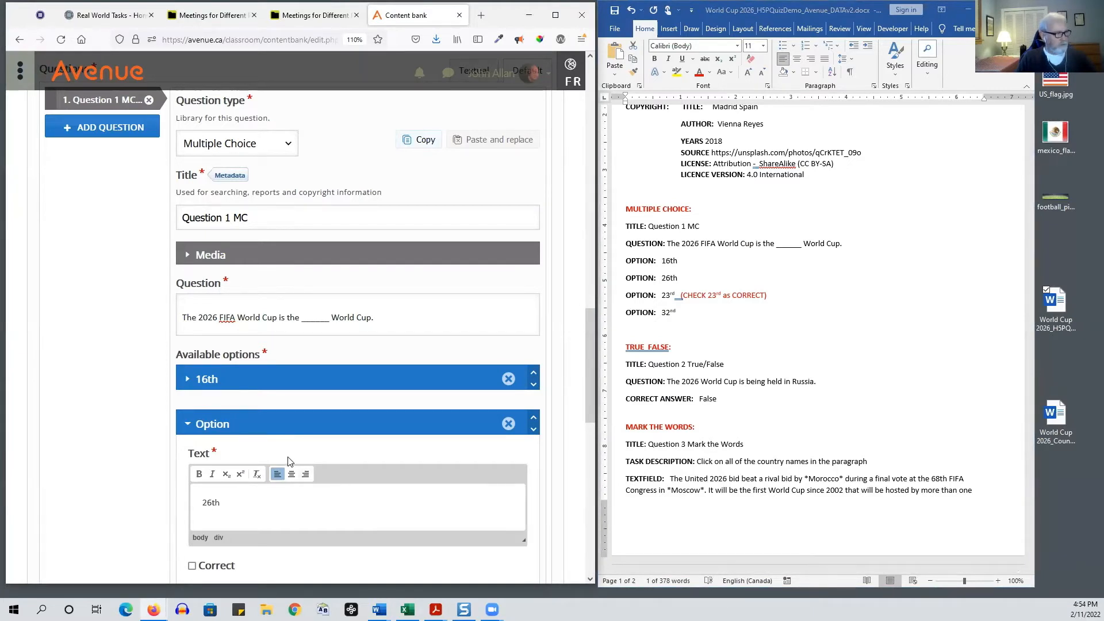
click(188, 424)
Add a third answer option reading "23rd", copied from the Word document, and mark it as correct
scroll(145, 397, down, 2)
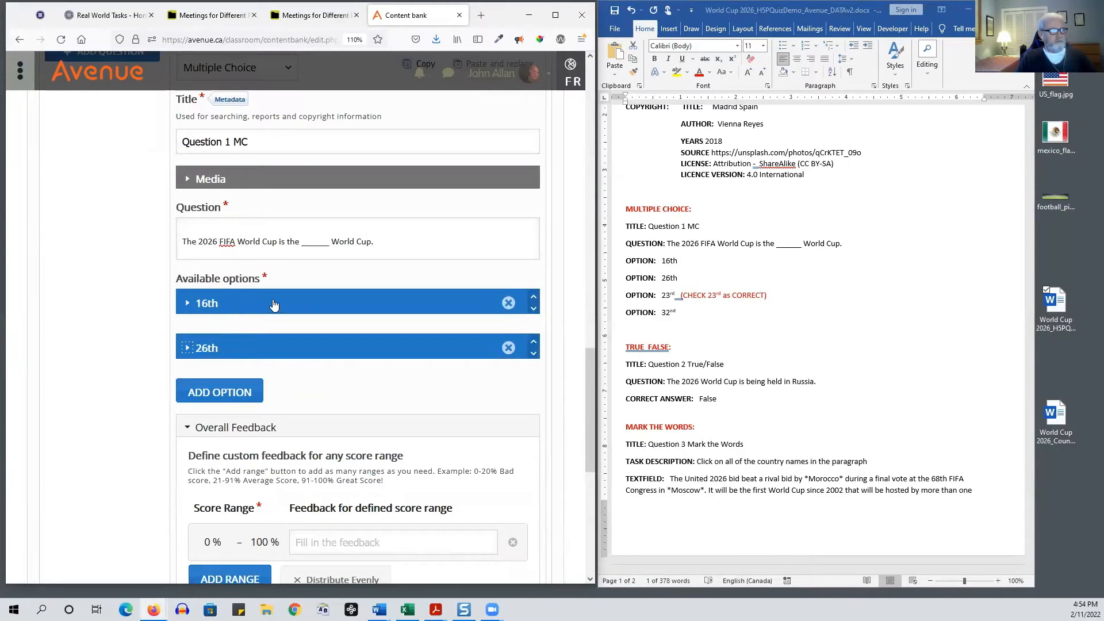
click(214, 397)
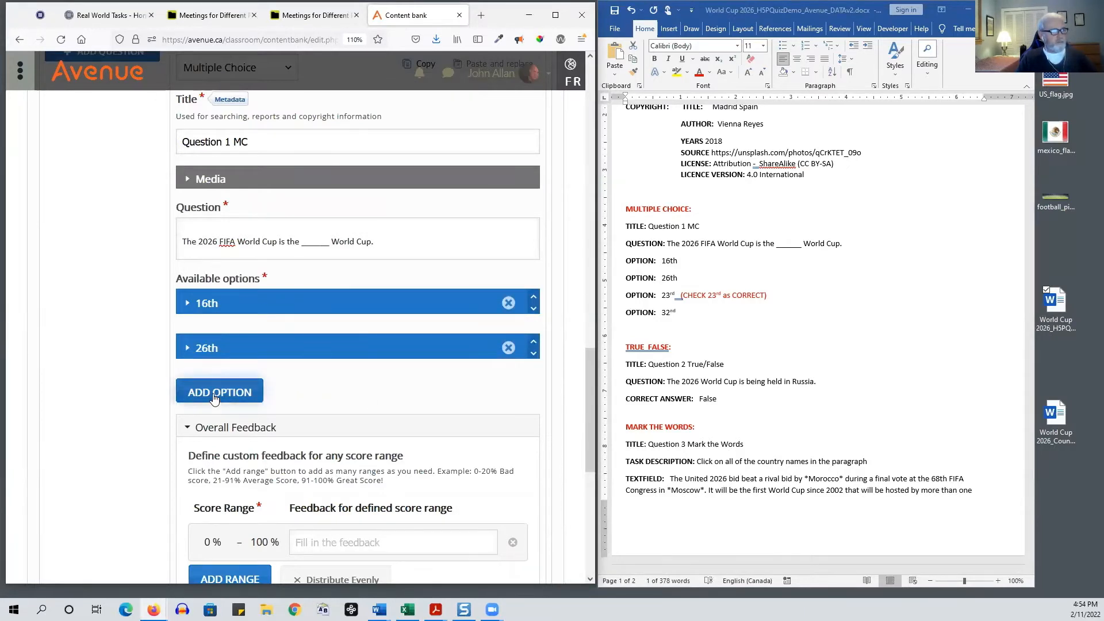
scroll(343, 424, down, 2)
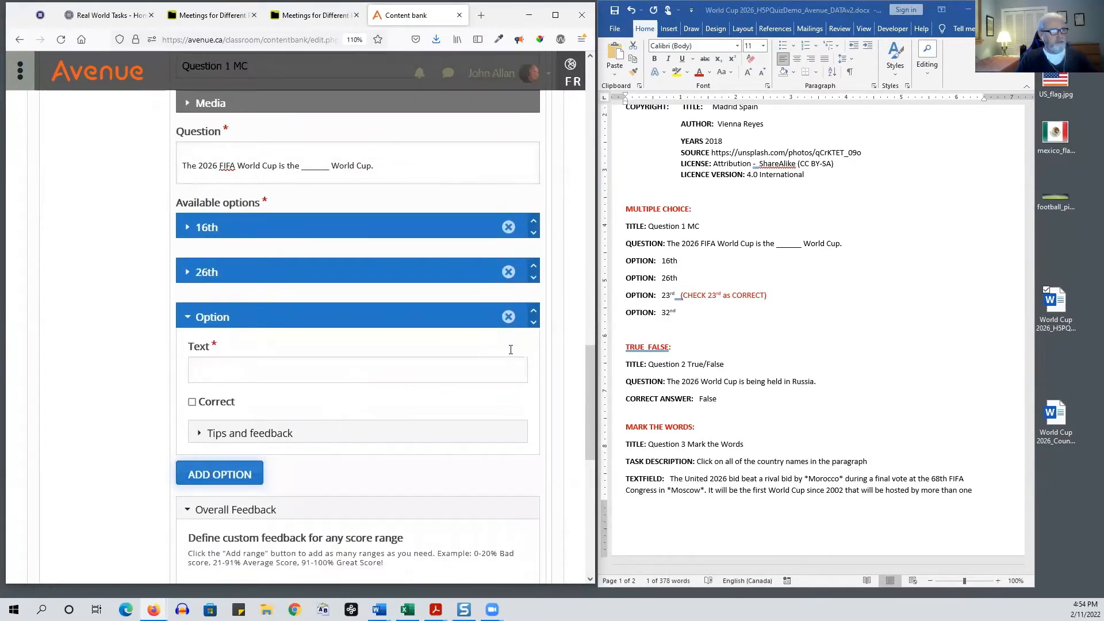
double_click(669, 278)
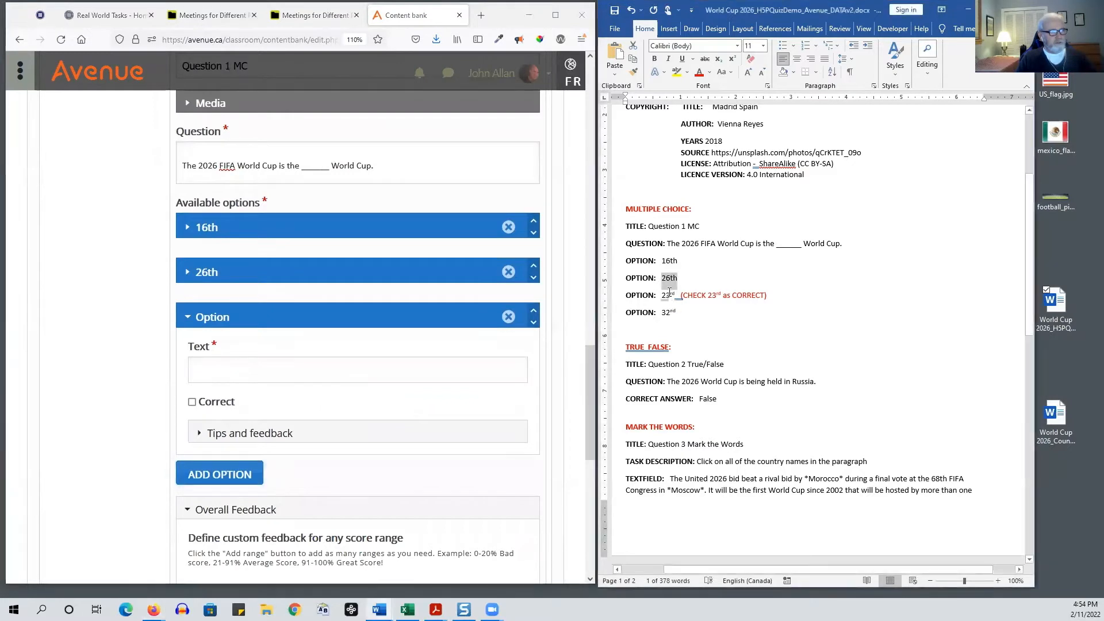
drag(677, 295, 664, 295)
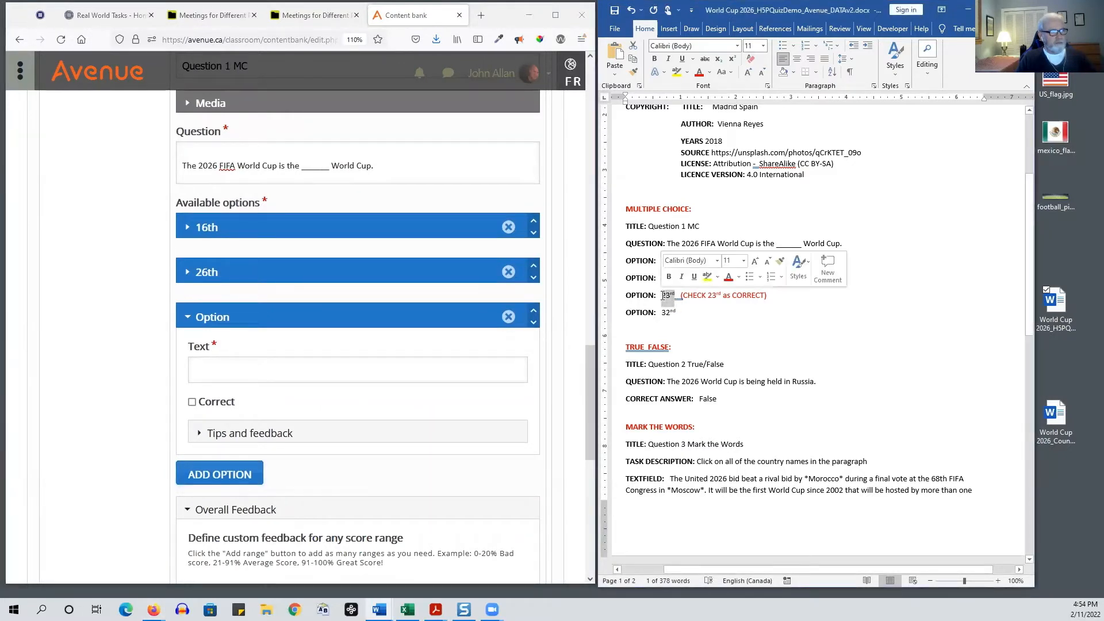
click(662, 296)
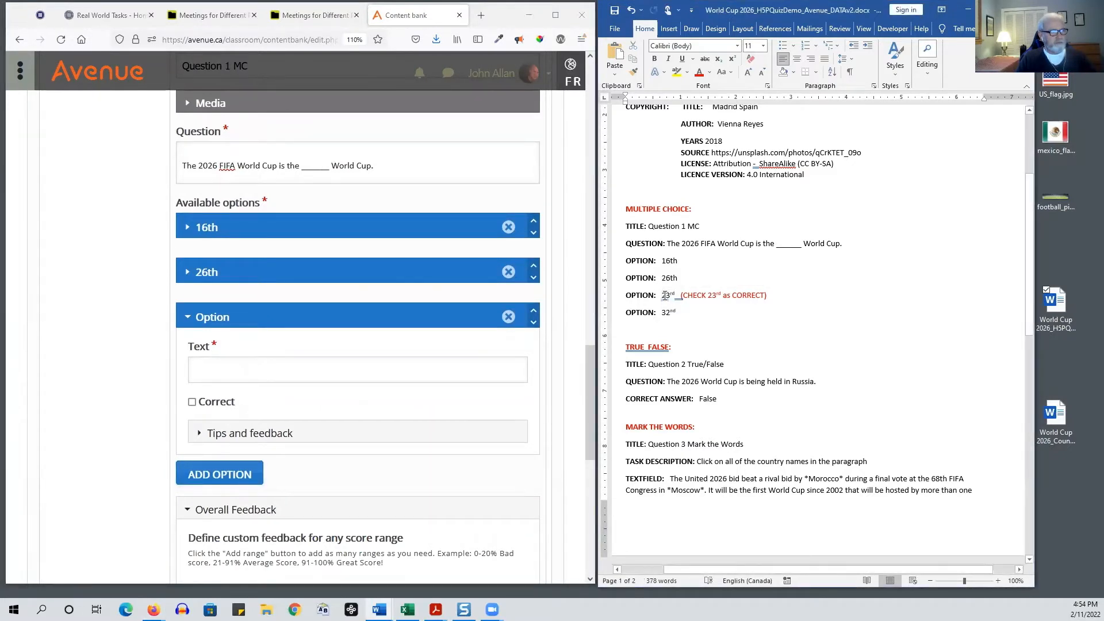
double_click(665, 295)
right_click(666, 296)
click(687, 350)
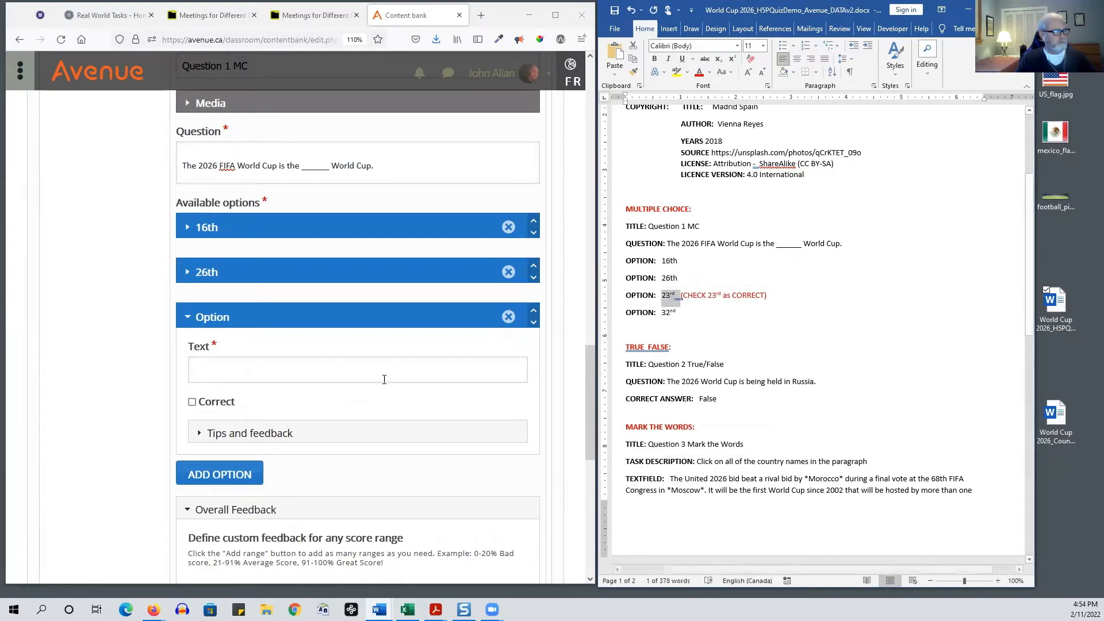
click(377, 377)
key(ctrl+v)
key(BackSpace)
key(BackSpace)
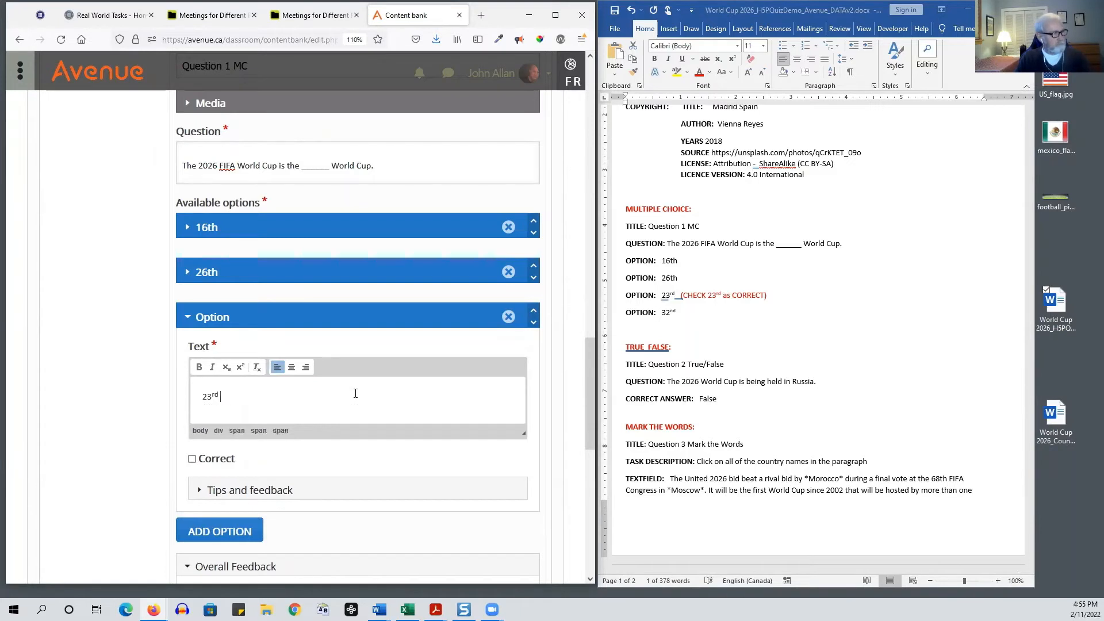
scroll(345, 396, down, 2)
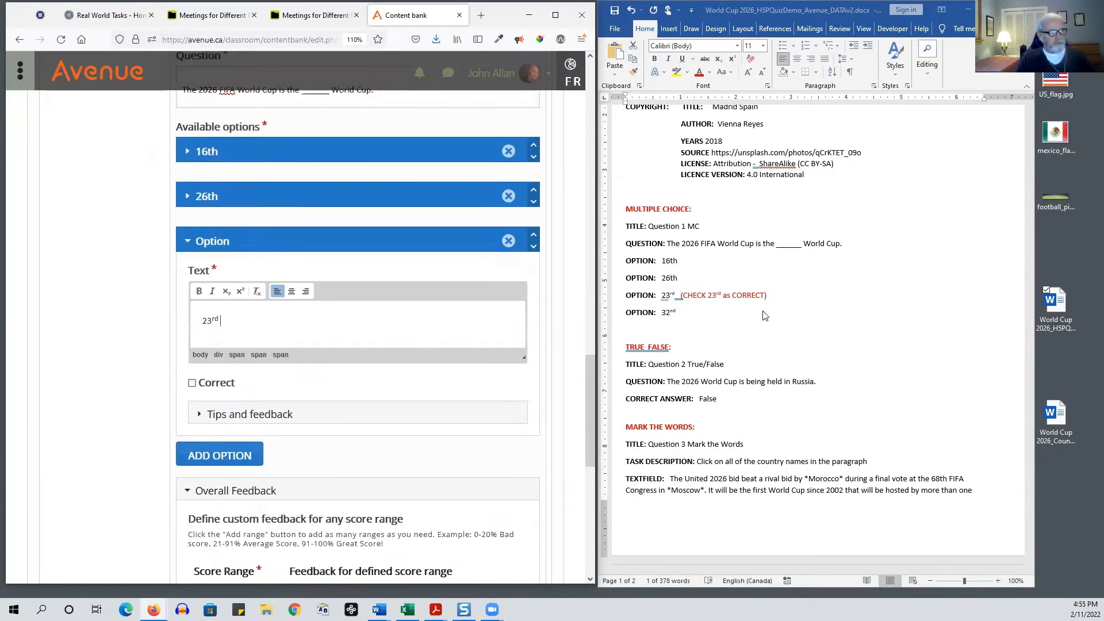
click(193, 385)
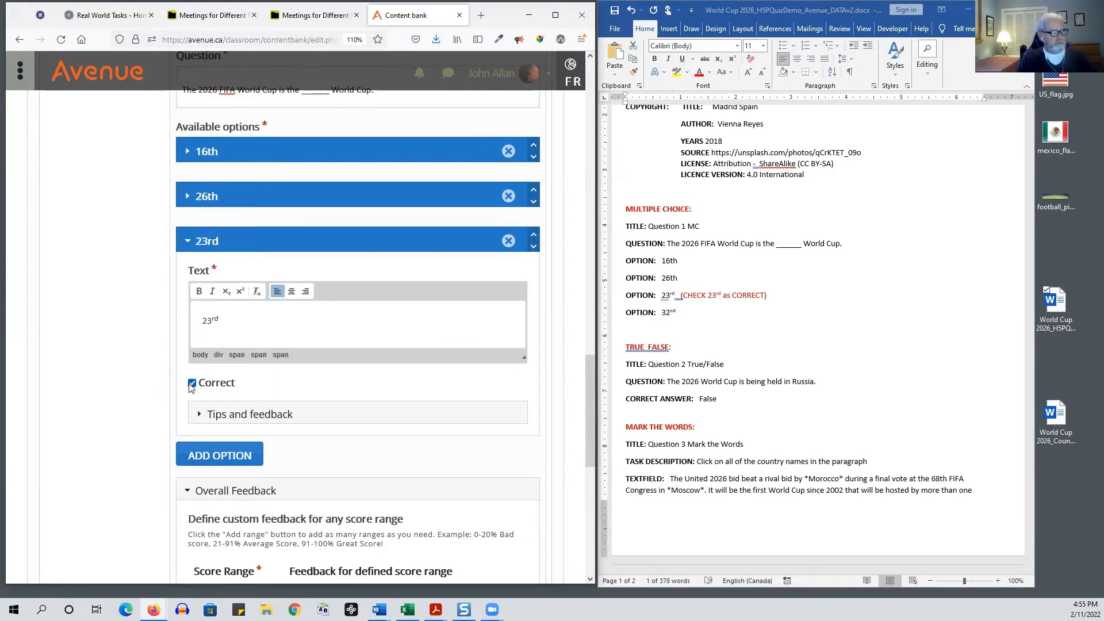
Add a fourth answer option reading "32nd", copied from the Word document, and collapse the 32nd and 23rd options
click(233, 454)
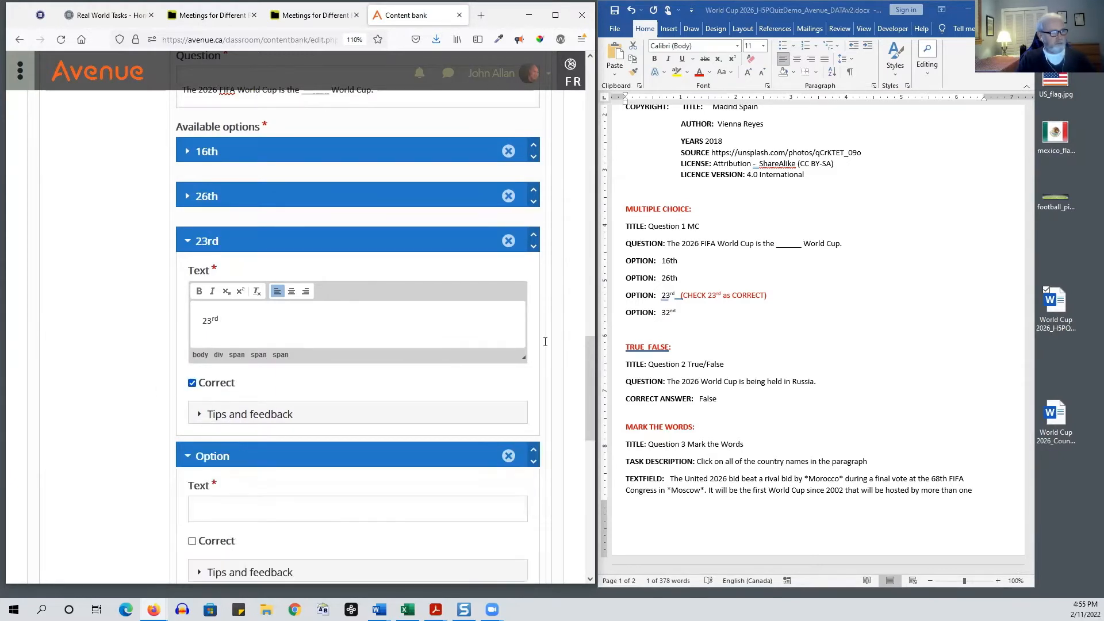
drag(678, 312, 663, 311)
right_click(664, 311)
click(685, 333)
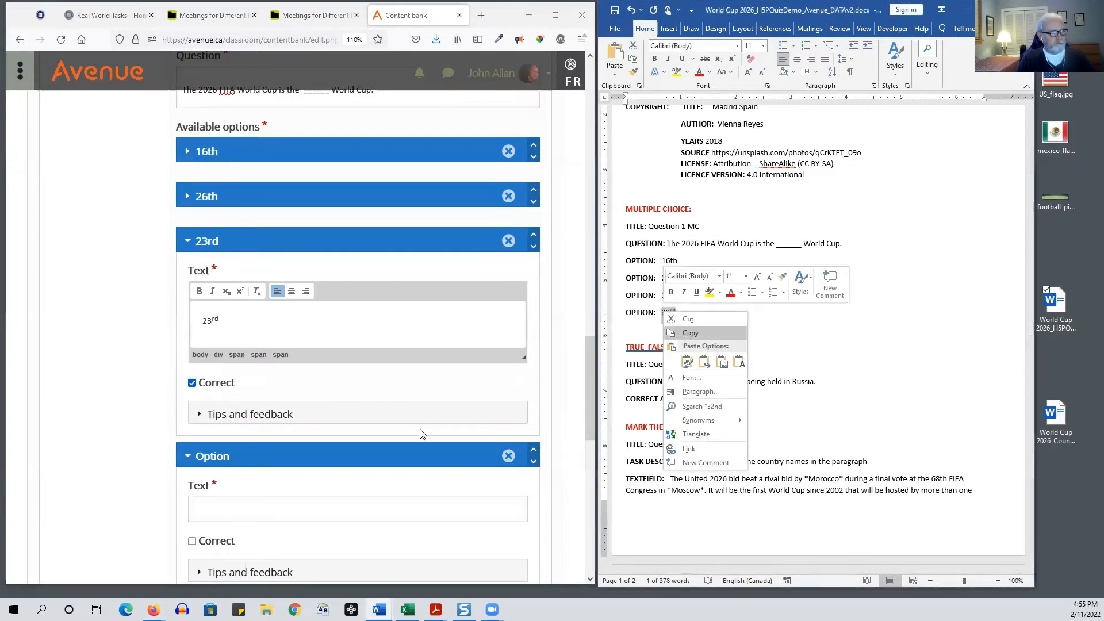
click(332, 509)
key(ctrl+v)
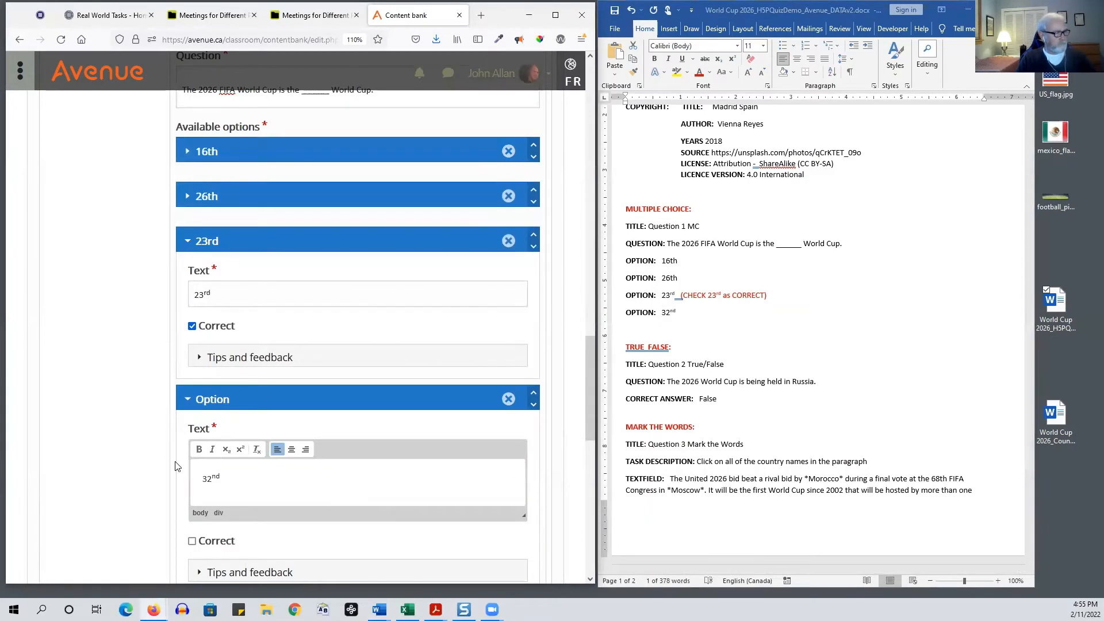
click(188, 399)
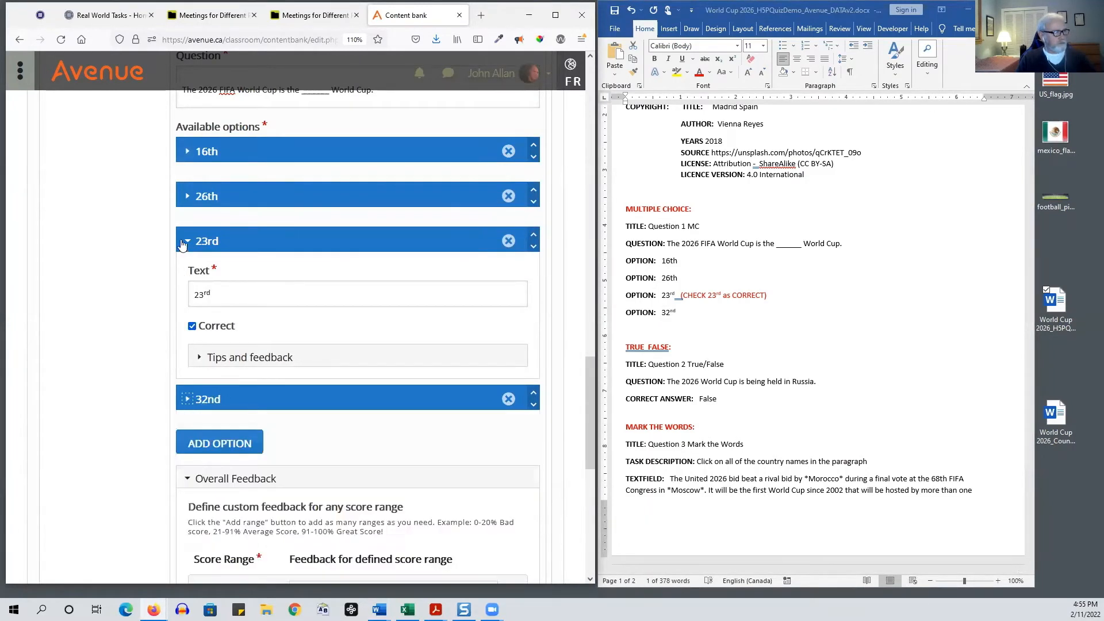
click(182, 243)
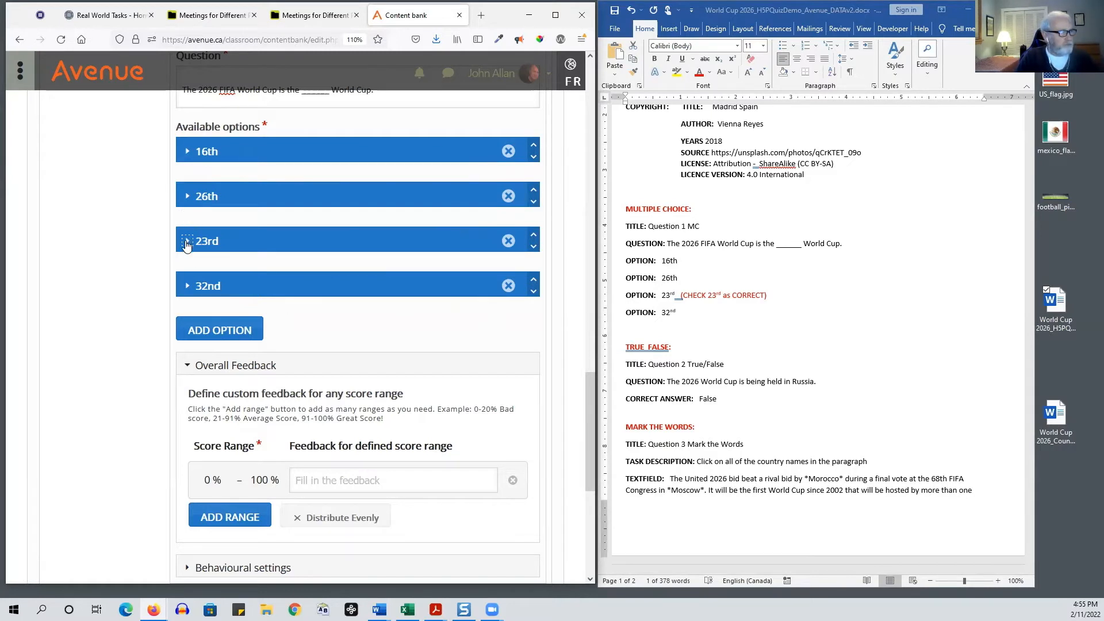
click(187, 241)
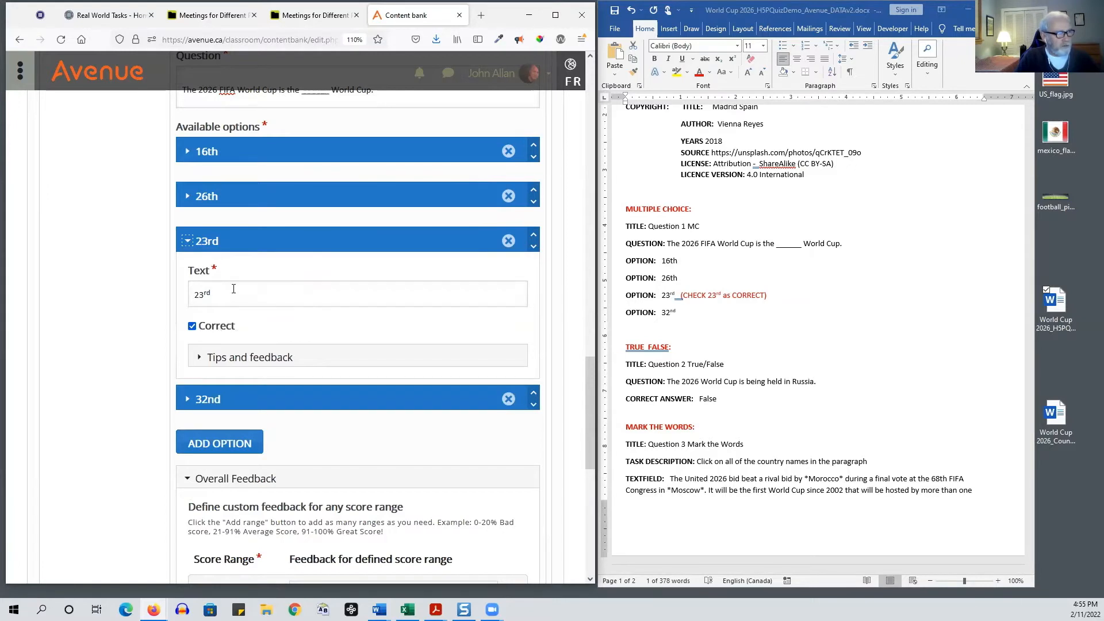
click(187, 242)
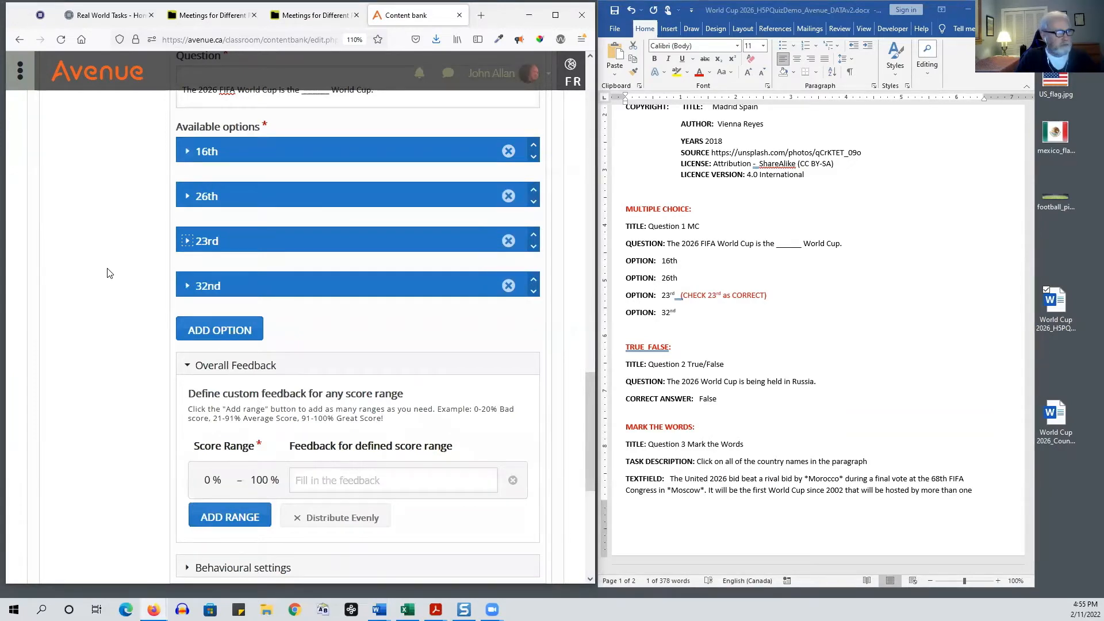
Add a second question to the Question Set and set its type to True/False Question
scroll(110, 273, up, 3)
scroll(109, 276, up, 3)
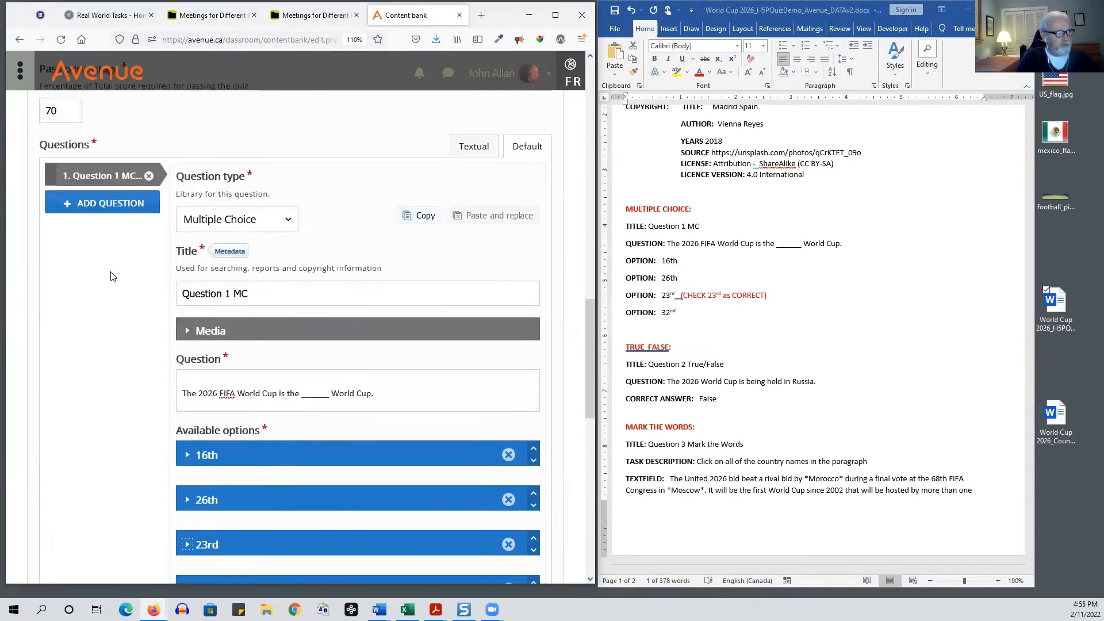
scroll(109, 276, down, 2)
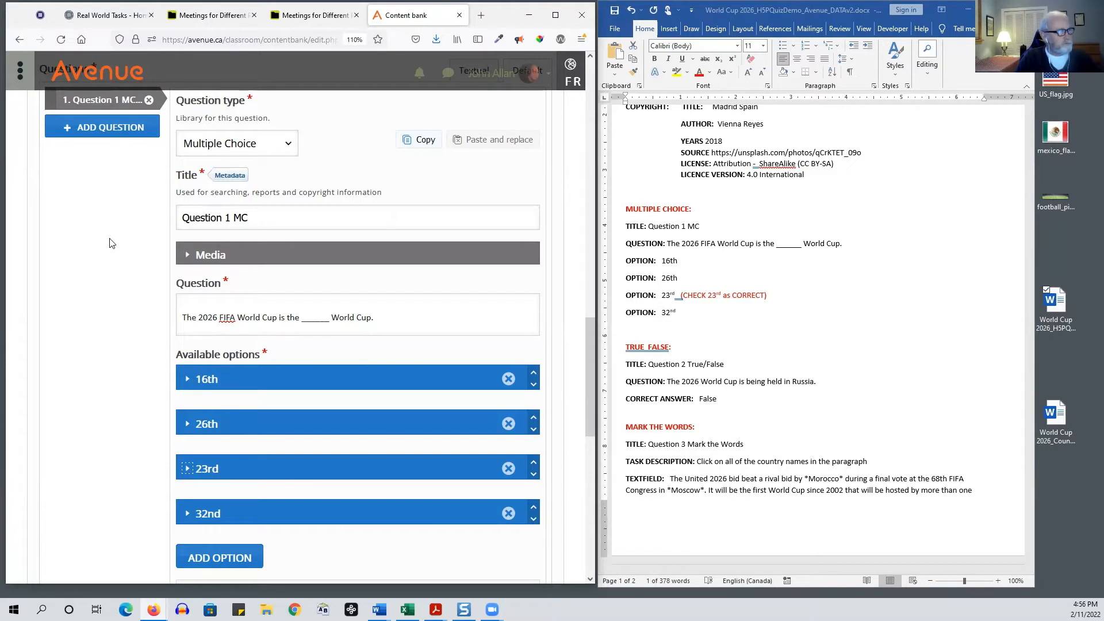
scroll(113, 266, up, 1)
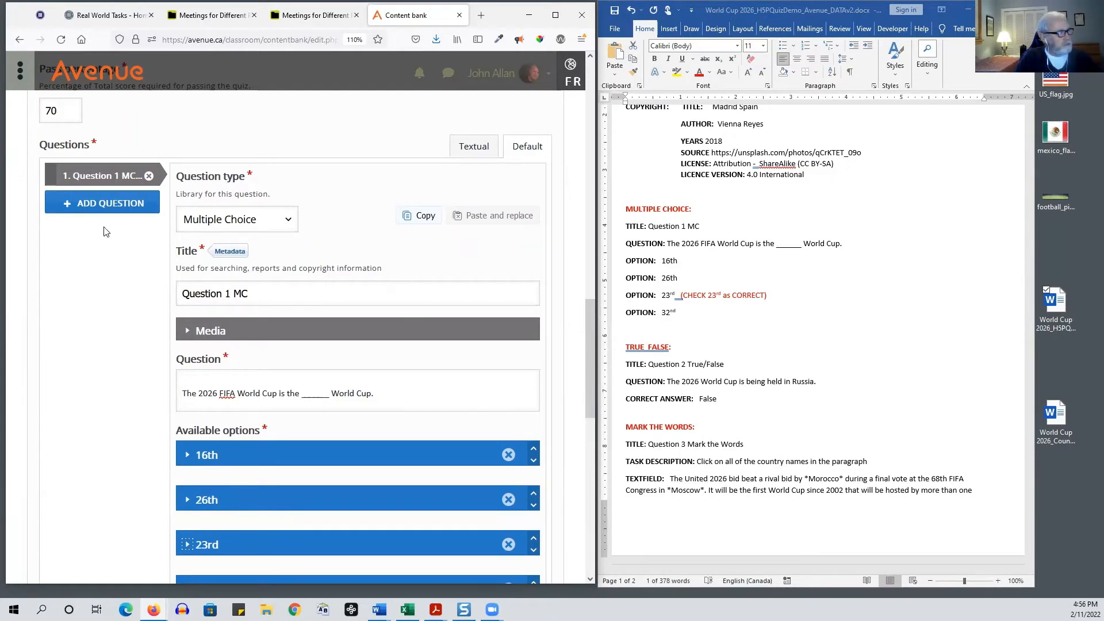
click(83, 206)
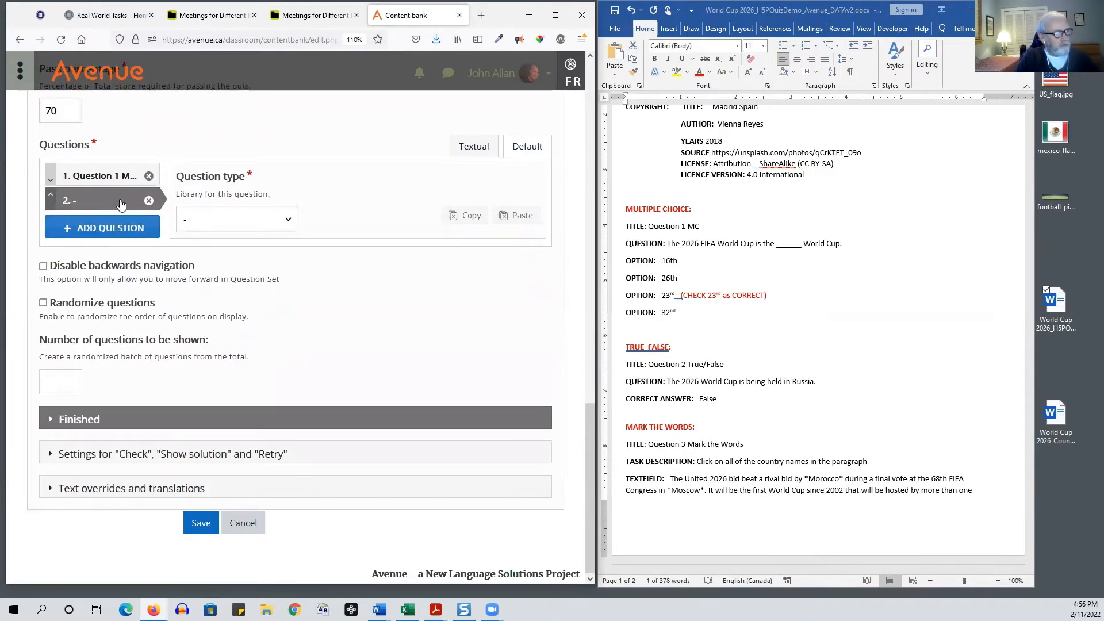
click(292, 224)
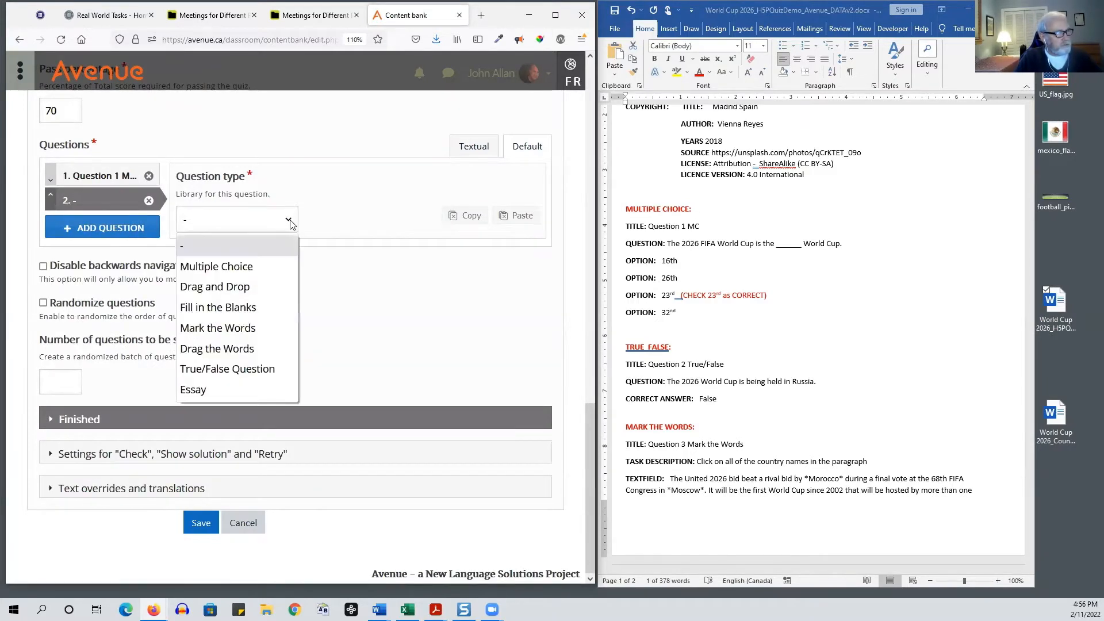
click(276, 369)
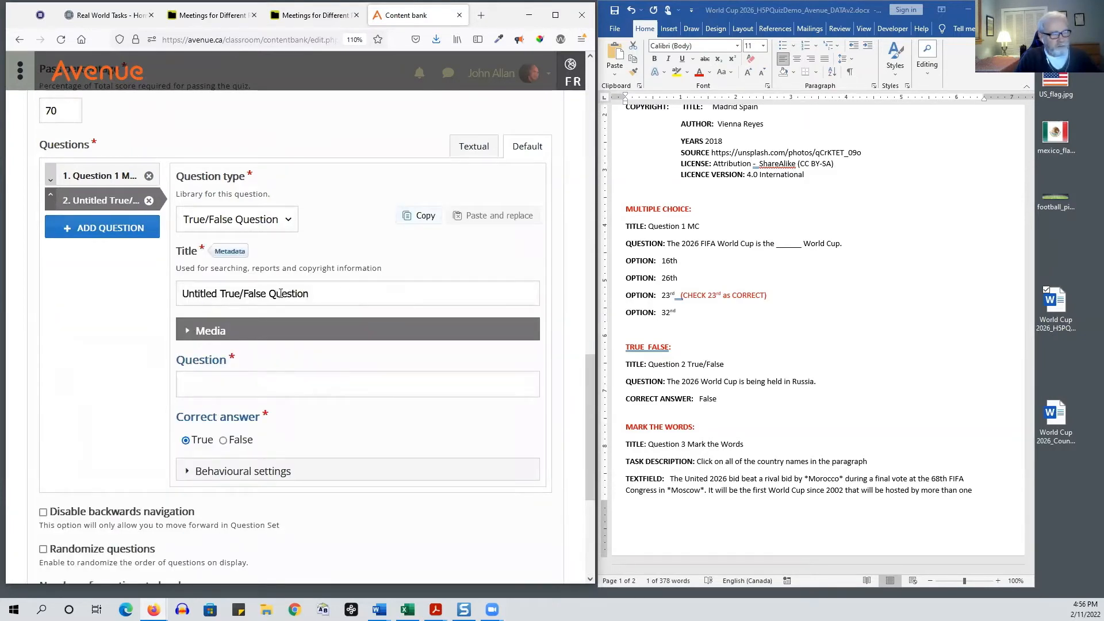
Replace the True/False question's title with "Question 2 True/False", copied from the Word document
click(758, 349)
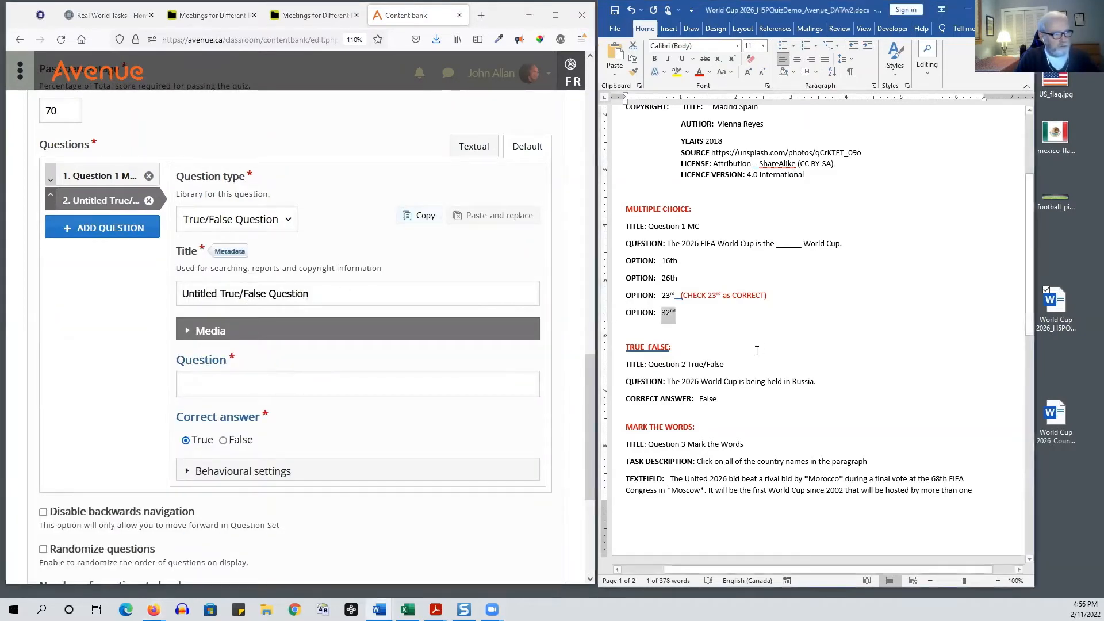
drag(730, 363, 648, 365)
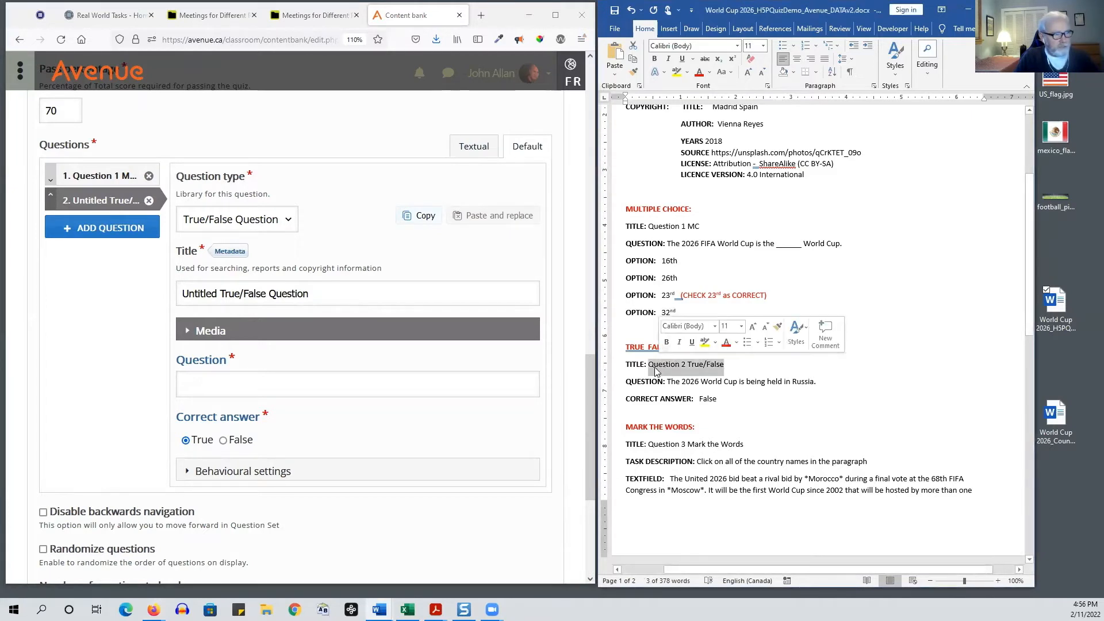
right_click(699, 368)
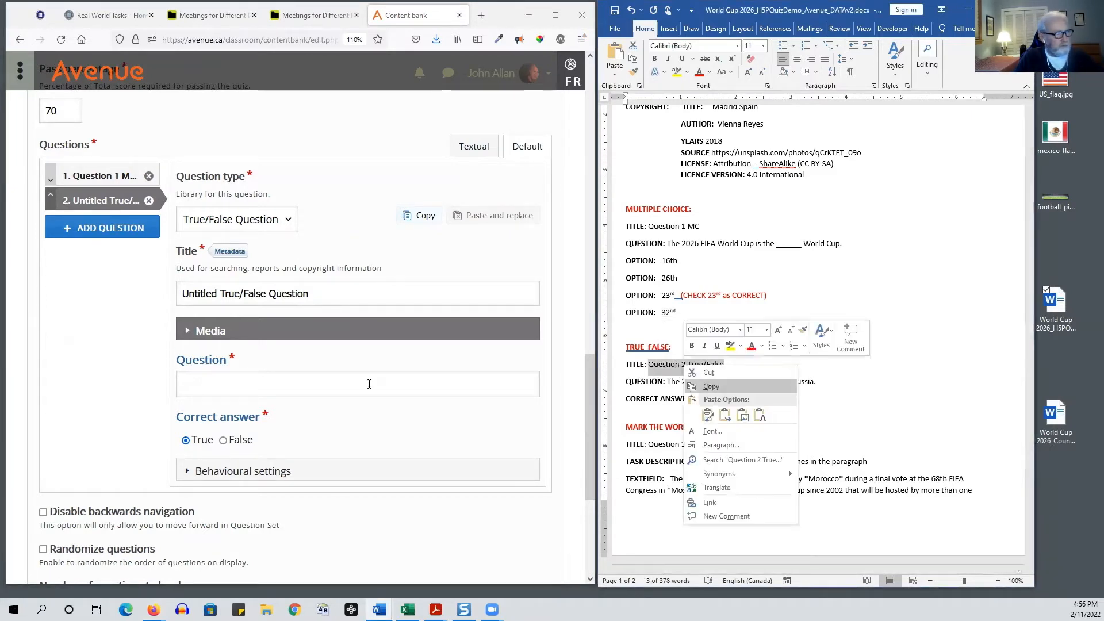
click(715, 386)
click(302, 304)
drag(314, 294, 169, 299)
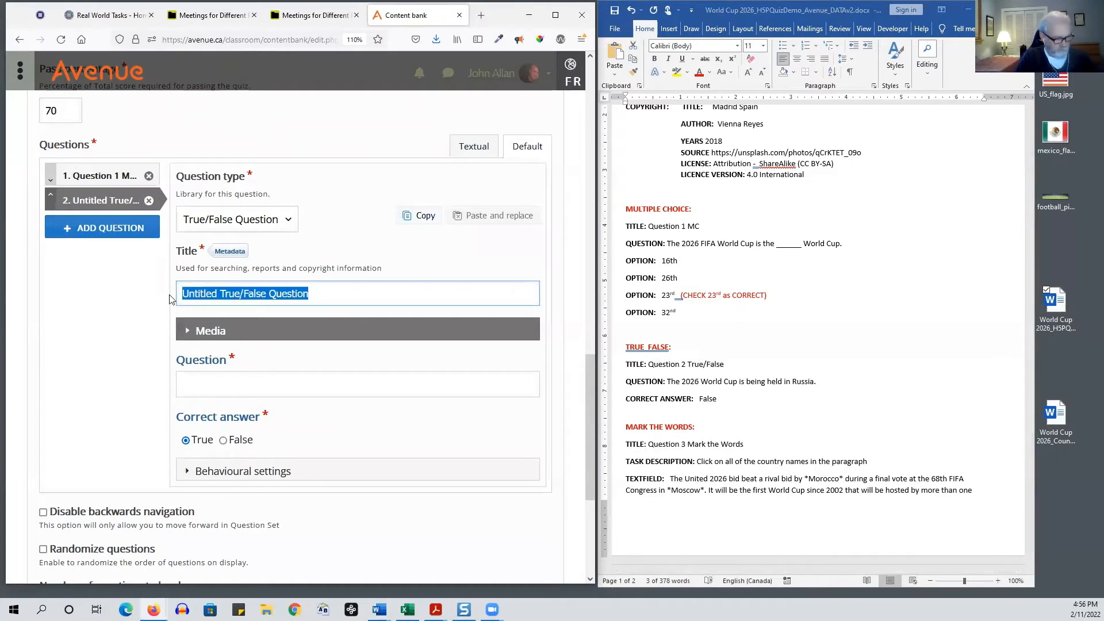
key(ctrl+v)
Enter the question text "The 2026 World Cup is being held in Russia." from the Word document and set the correct answer to False
scroll(138, 365, down, 2)
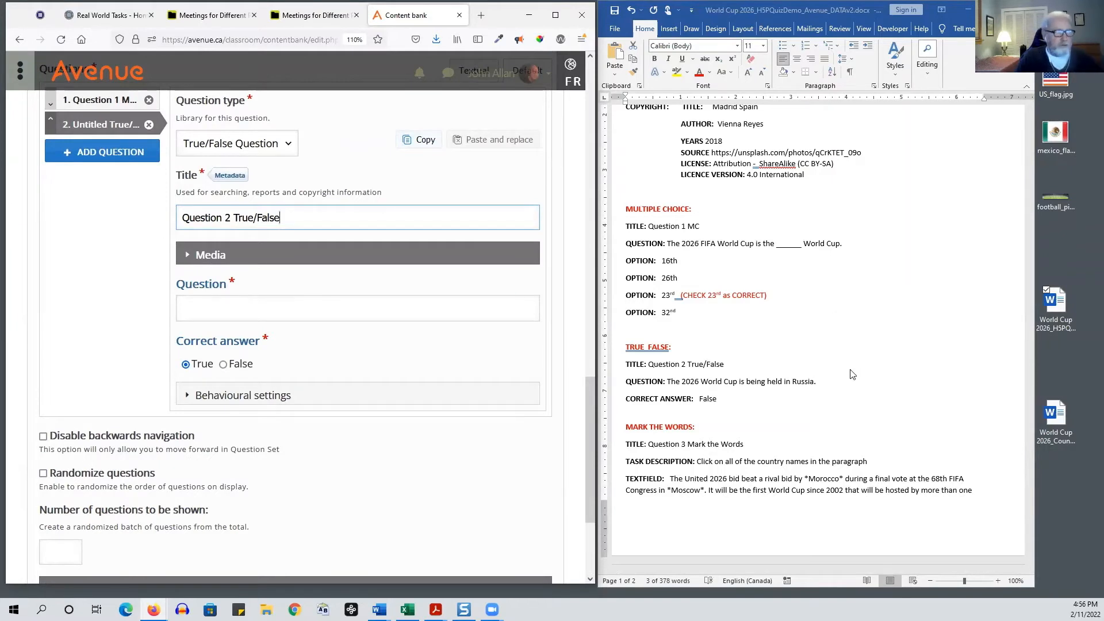
drag(826, 381, 676, 381)
right_click(675, 384)
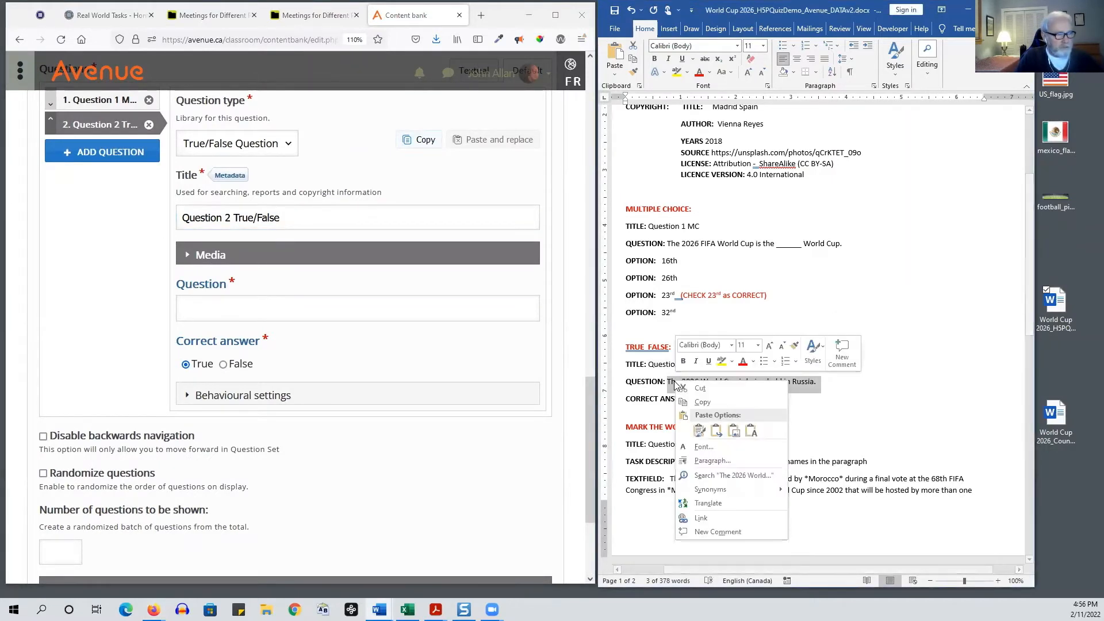
click(703, 402)
click(288, 306)
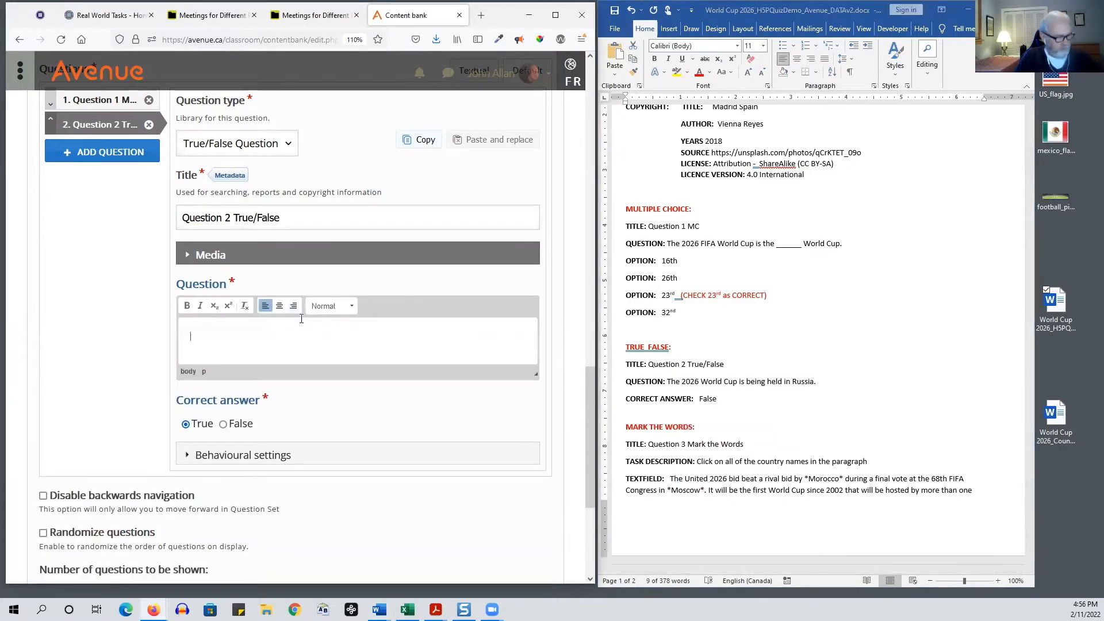
key(ctrl+v)
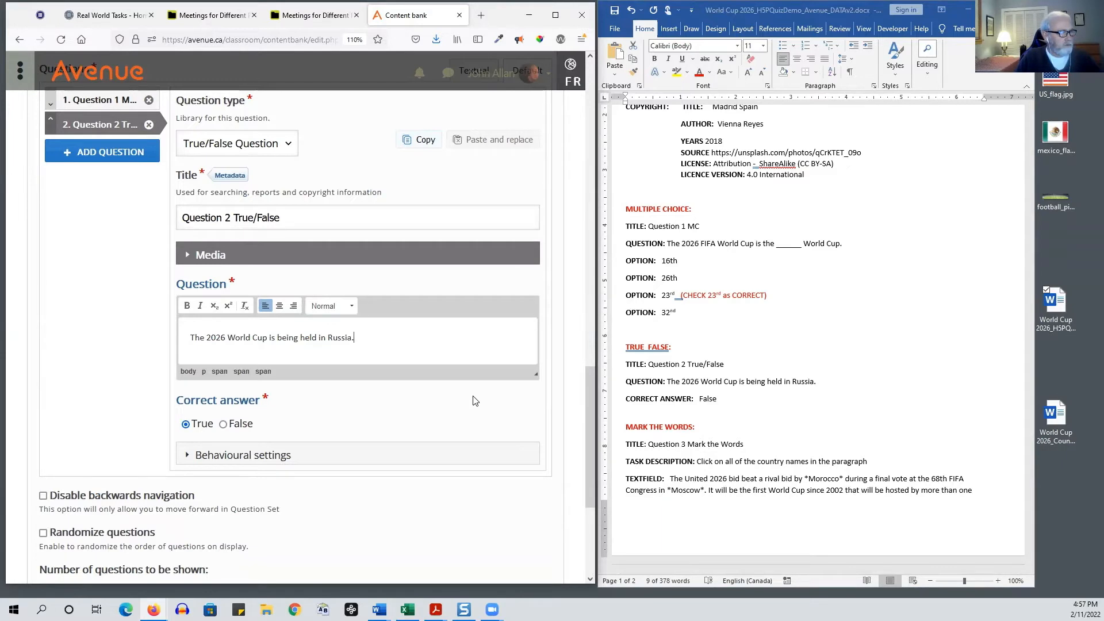
scroll(476, 399, down, 2)
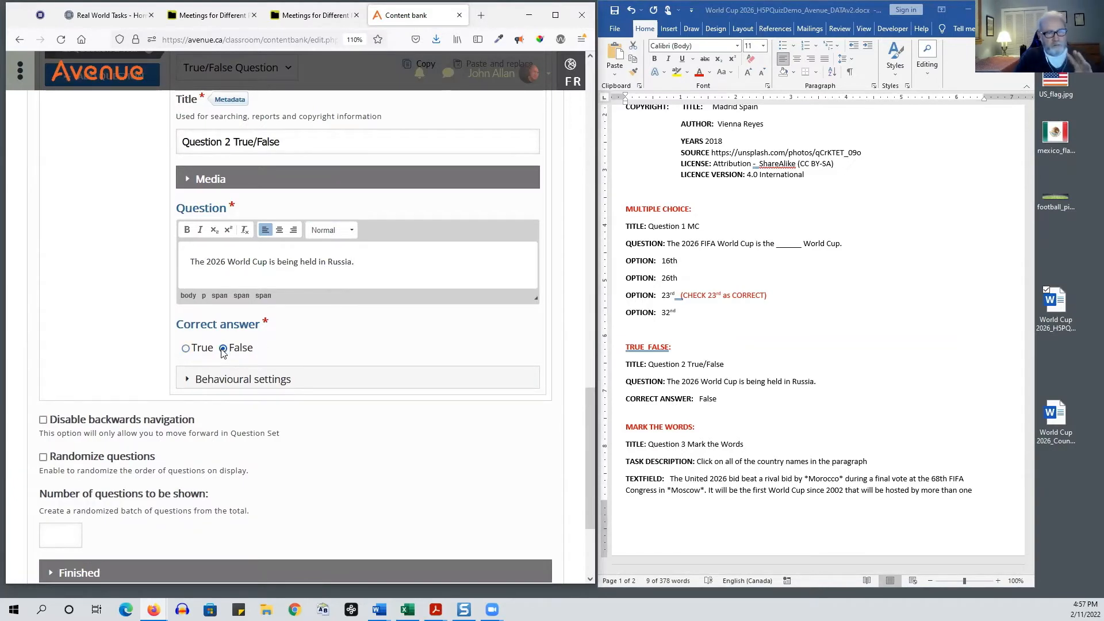
Expand the True/False question's behavioural settings, review the retry, solution, confirmation and feedback options, and collapse the section
click(186, 381)
scroll(224, 393, down, 2)
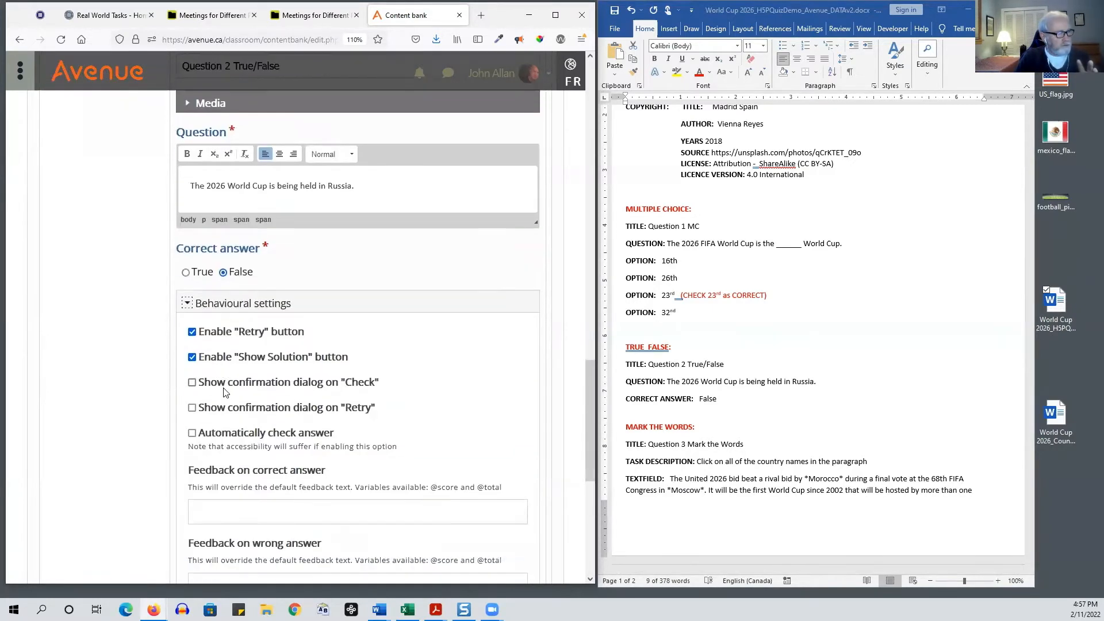
scroll(224, 393, down, 4)
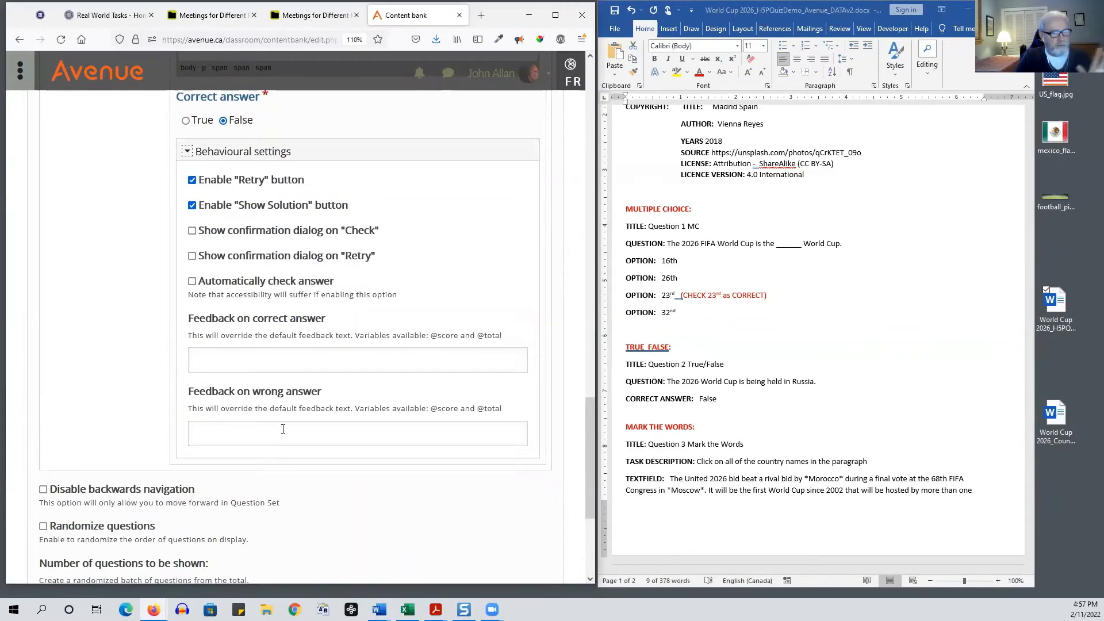
scroll(321, 362, up, 4)
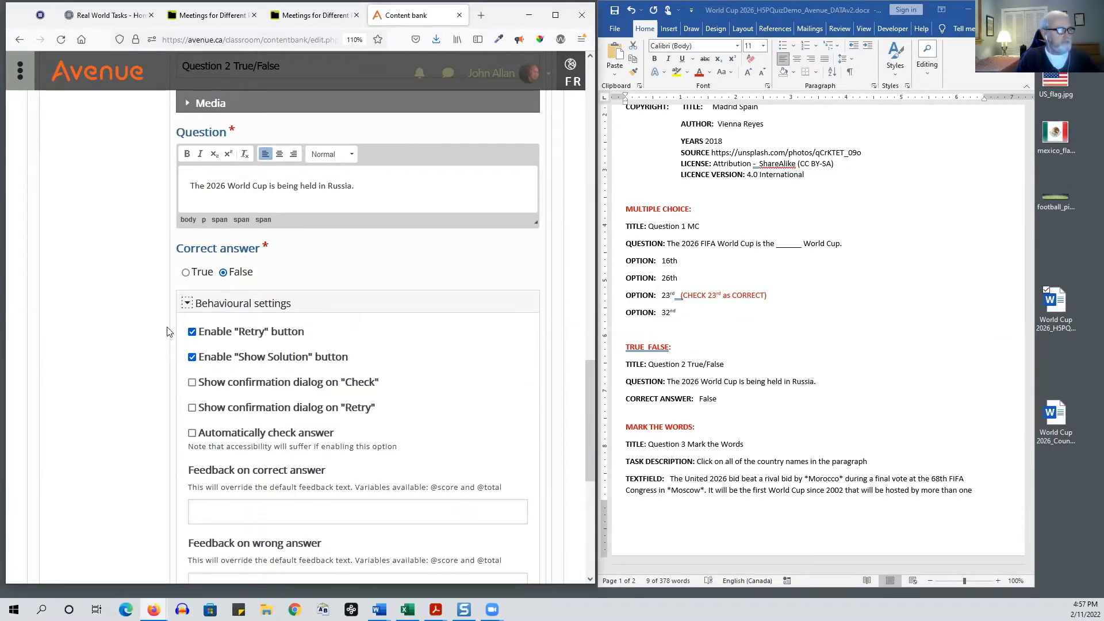
scroll(170, 345, up, 4)
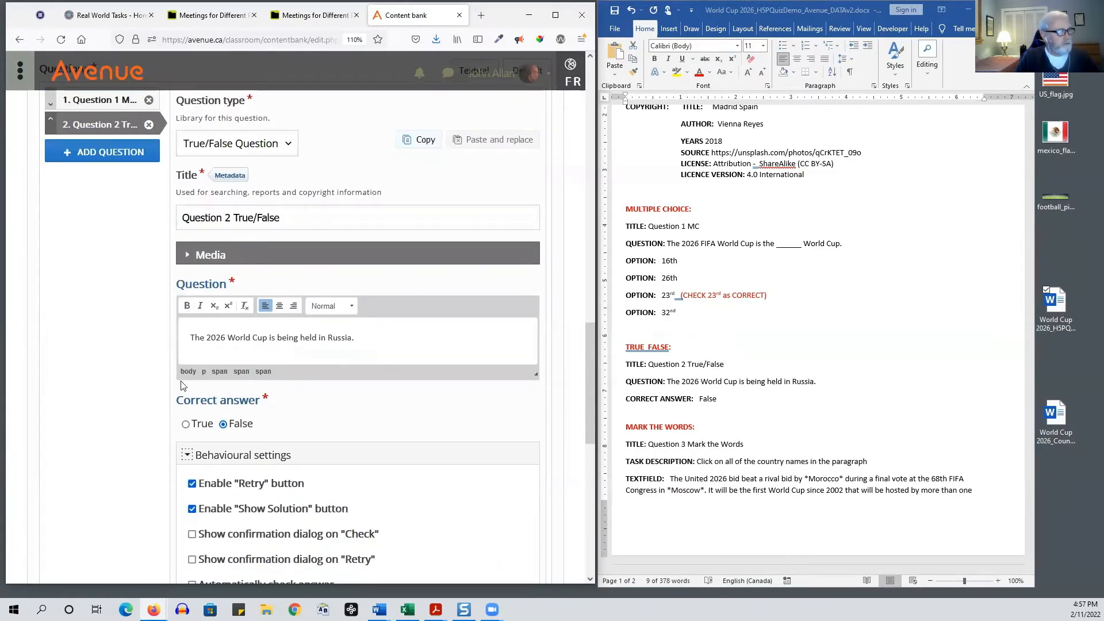
click(187, 455)
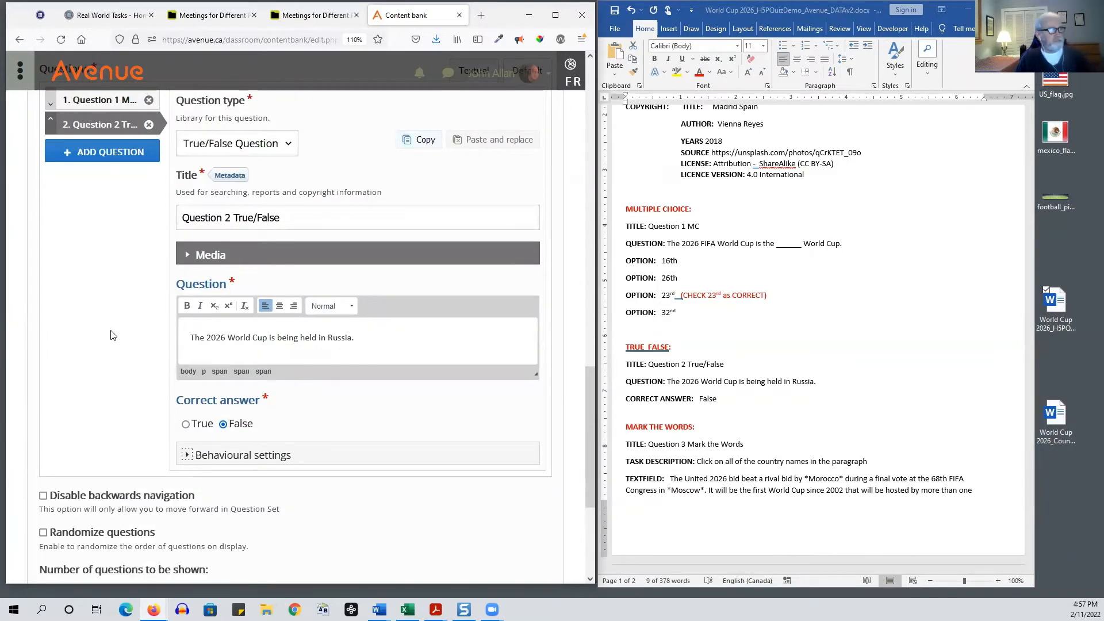
Add a third question to the Question Set and set its type to Mark the Words
scroll(113, 339, up, 2)
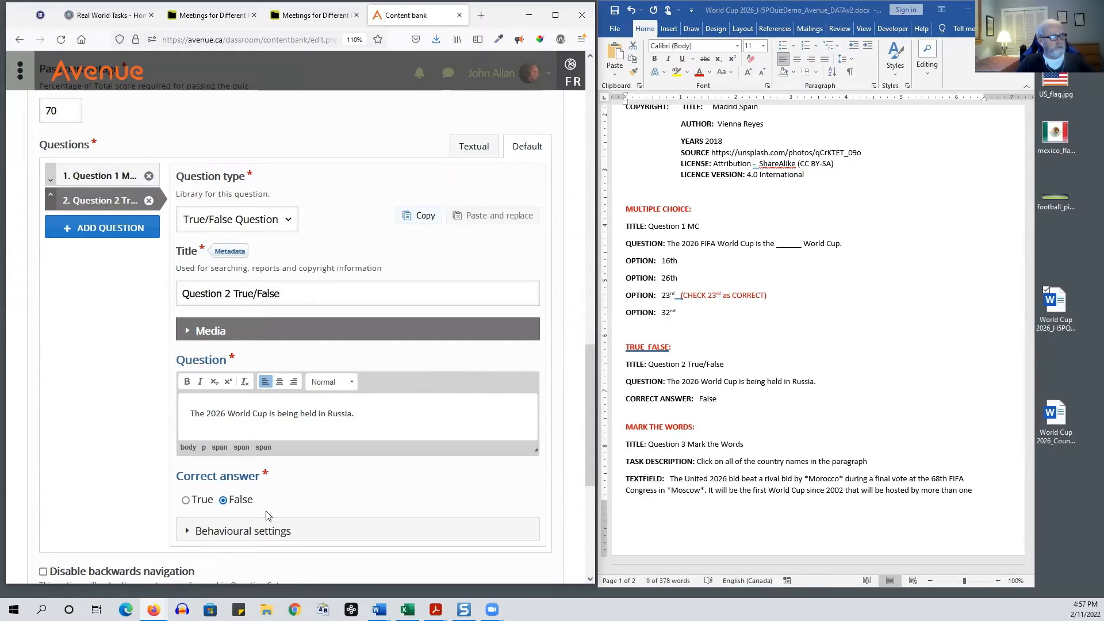
scroll(813, 264, down, 2)
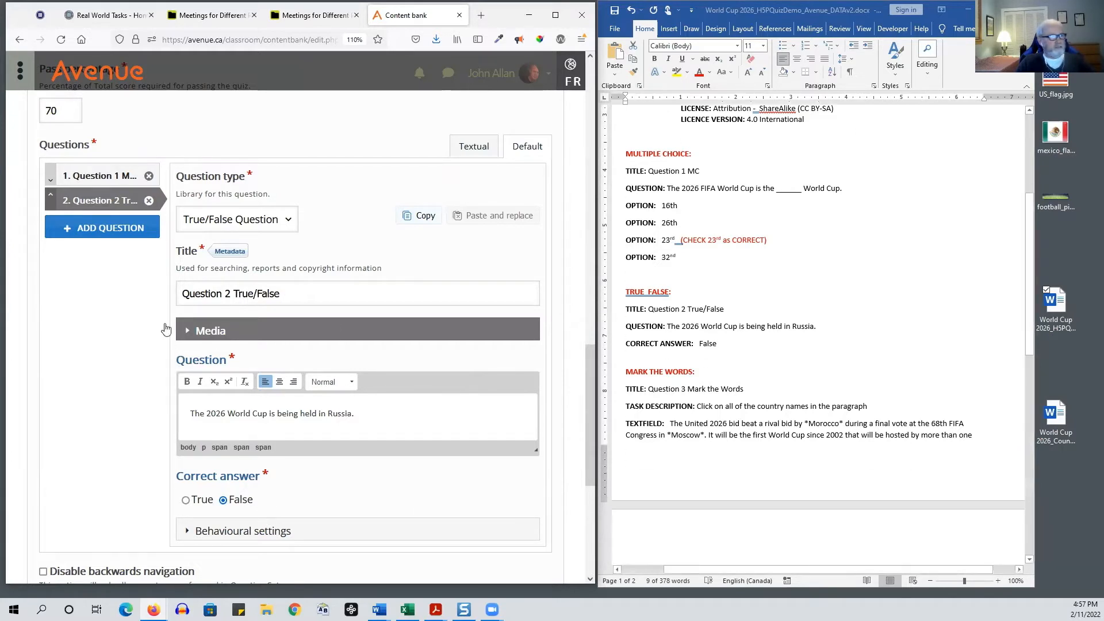
click(90, 229)
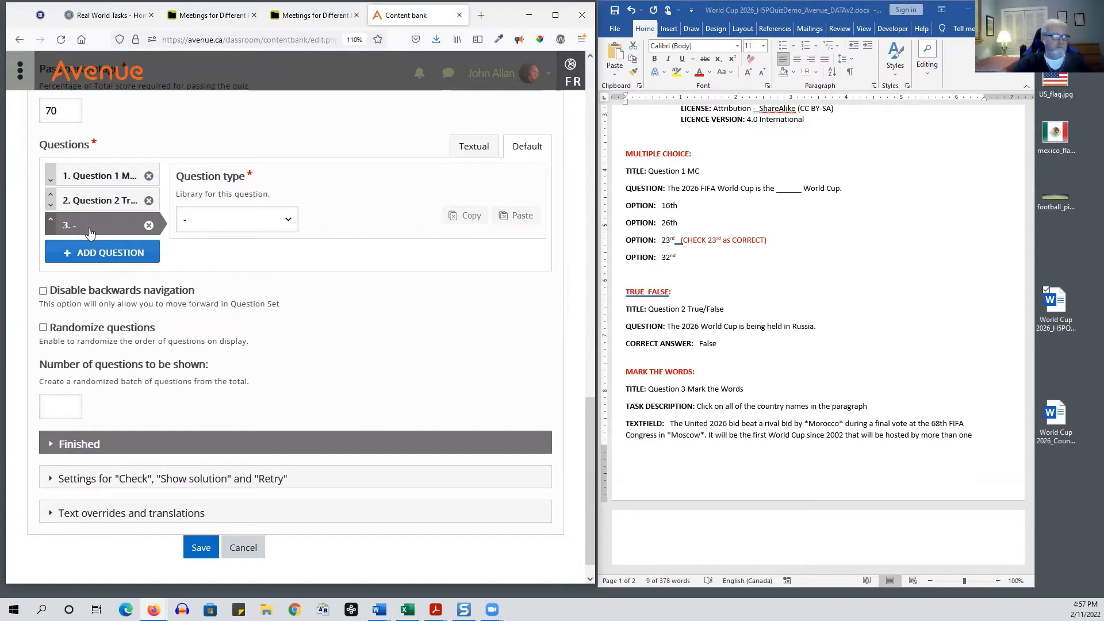
click(286, 223)
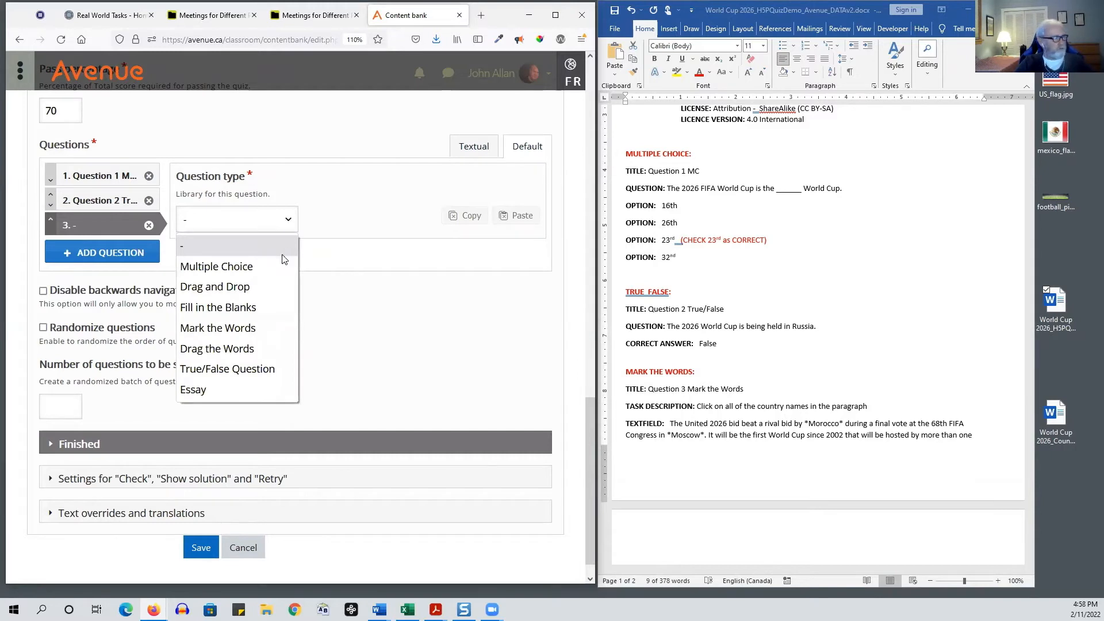
click(275, 338)
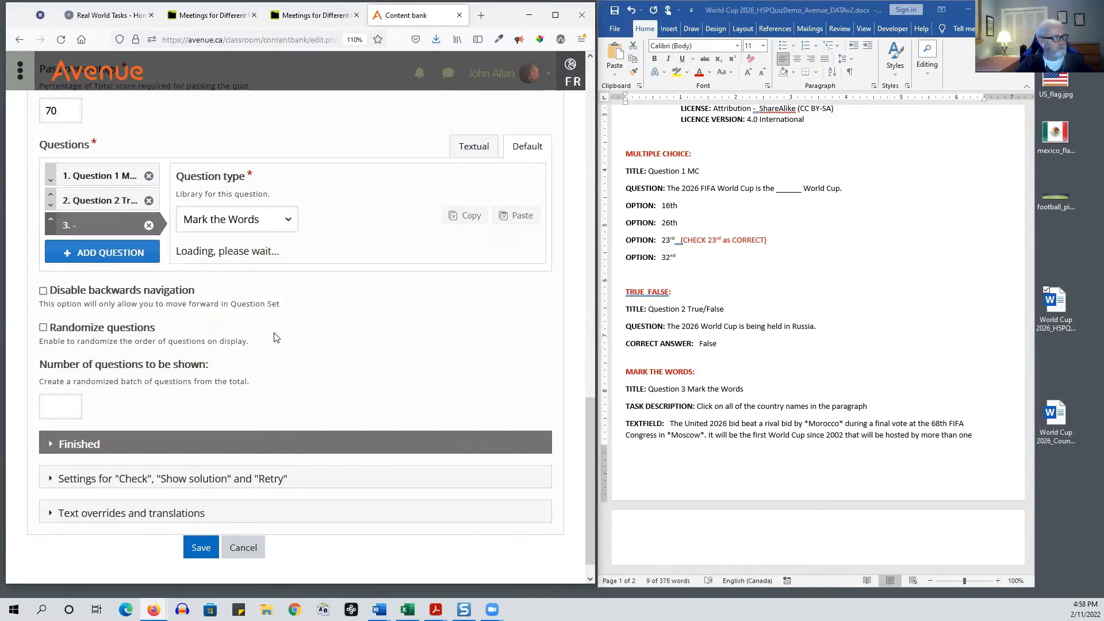
Replace the Mark the Words question's title with "Question 3 Mark the Words", copied from the Word document
scroll(333, 303, down, 1)
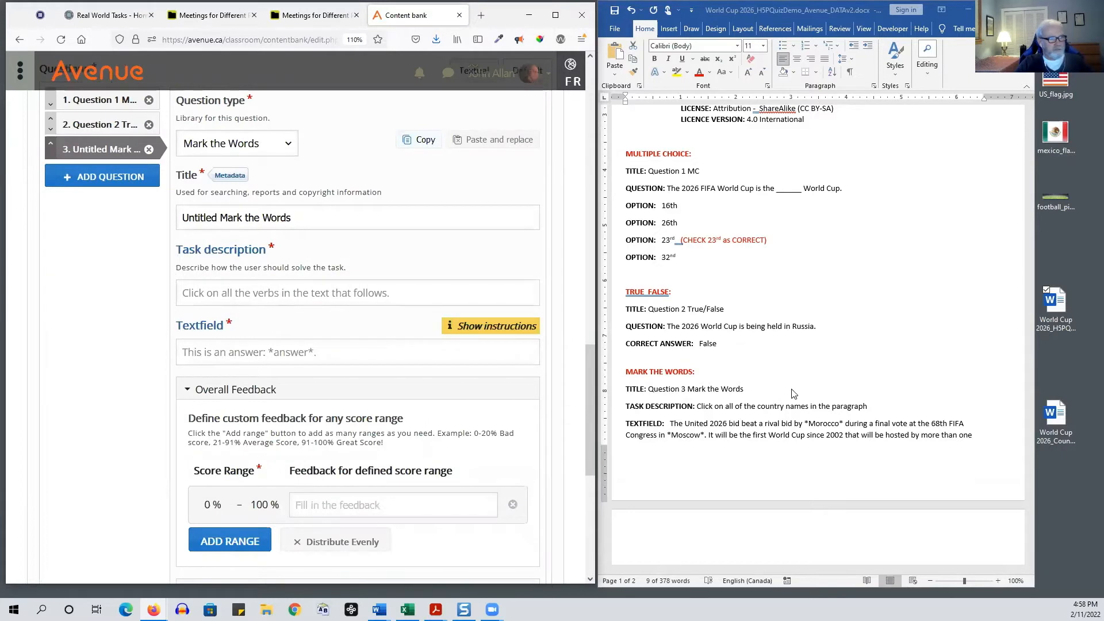
drag(744, 389, 653, 386)
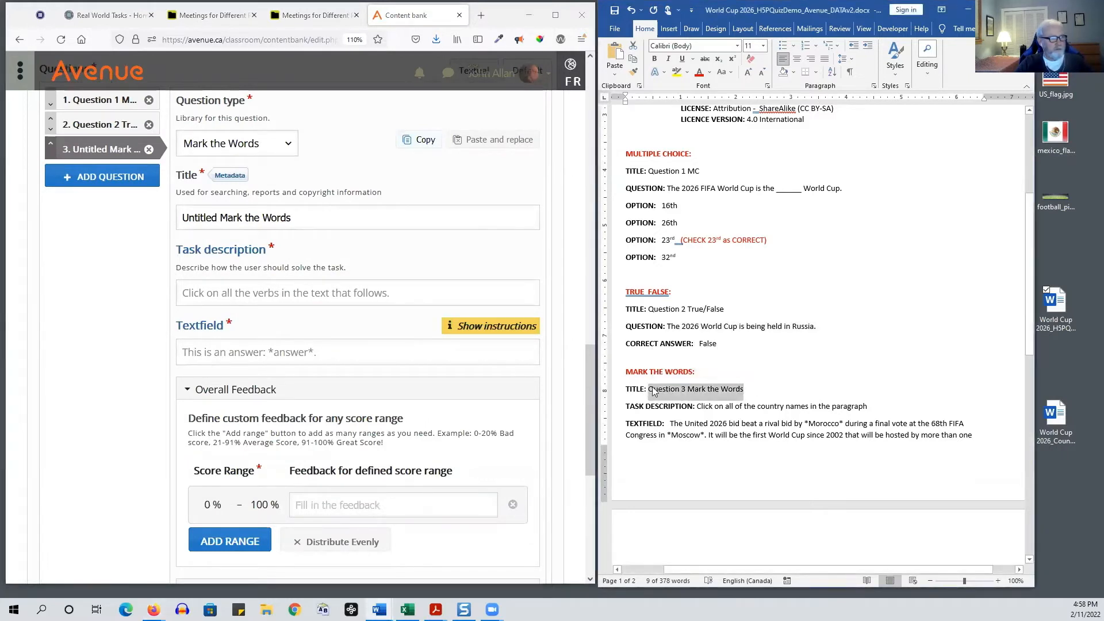
right_click(654, 392)
click(670, 412)
click(293, 221)
drag(293, 221, 153, 231)
key(ctrl+v)
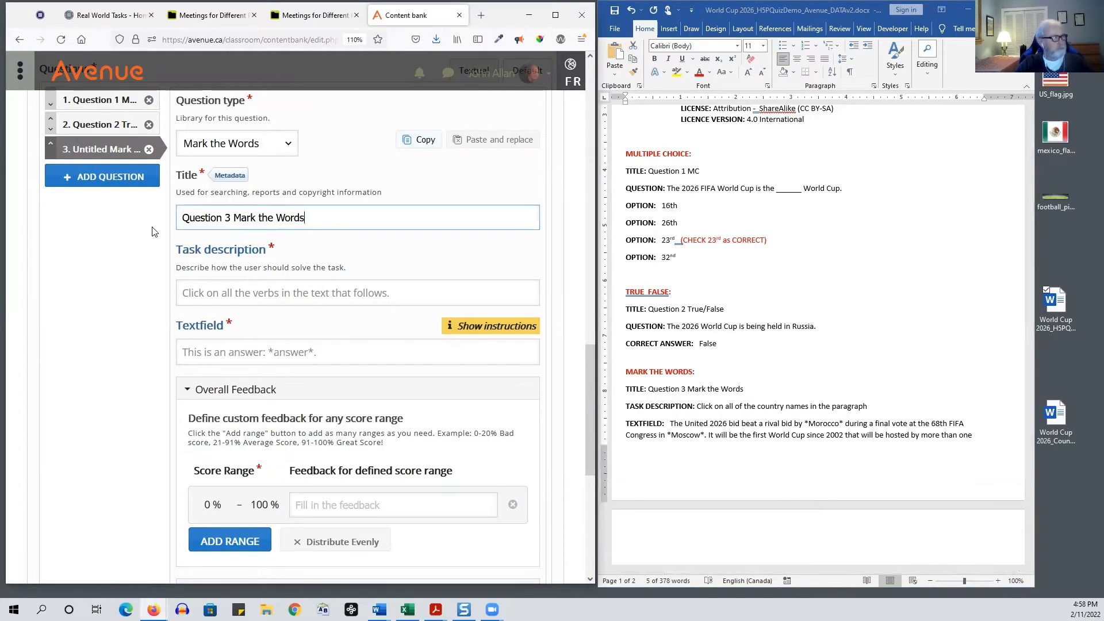
Set the task description to "Click on all of the country names in the paragraph", copied from the Word document
click(876, 409)
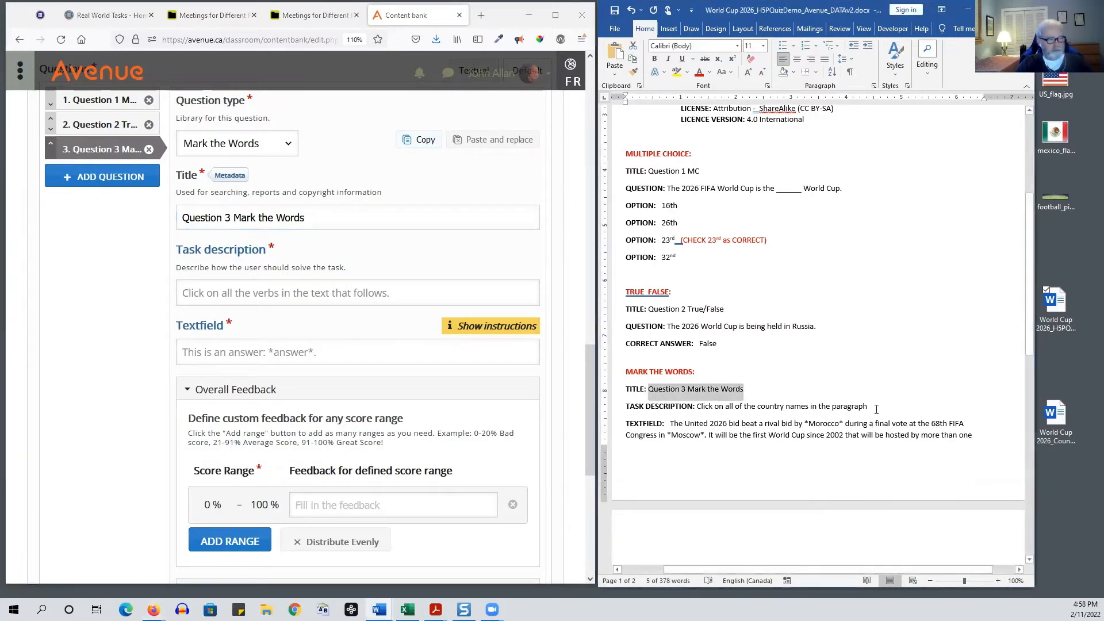
drag(874, 406, 707, 404)
right_click(707, 404)
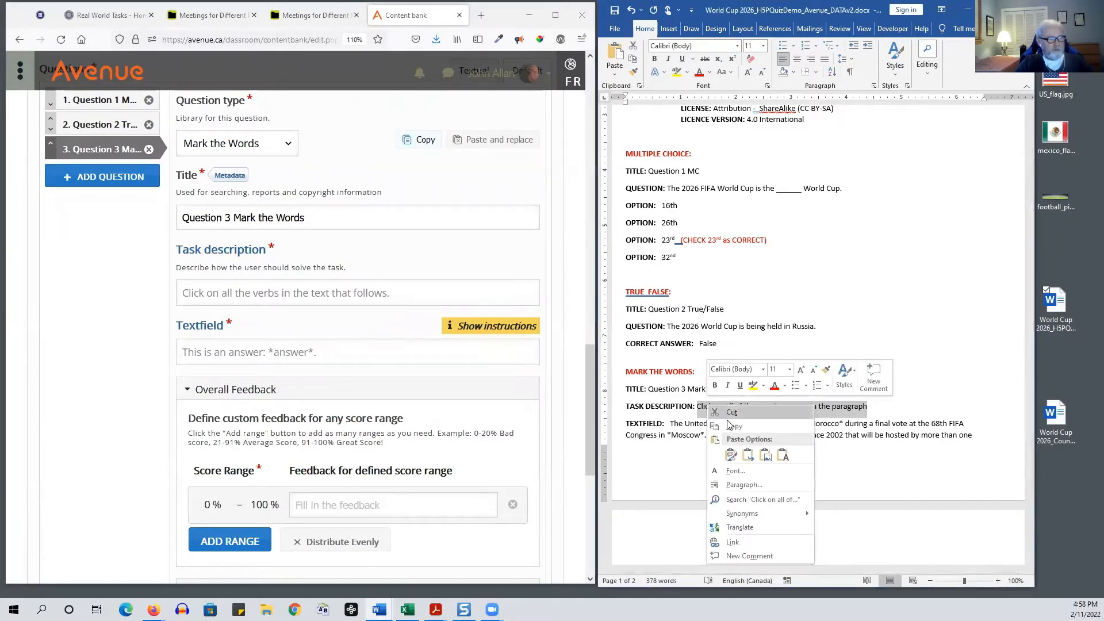
click(733, 426)
click(246, 294)
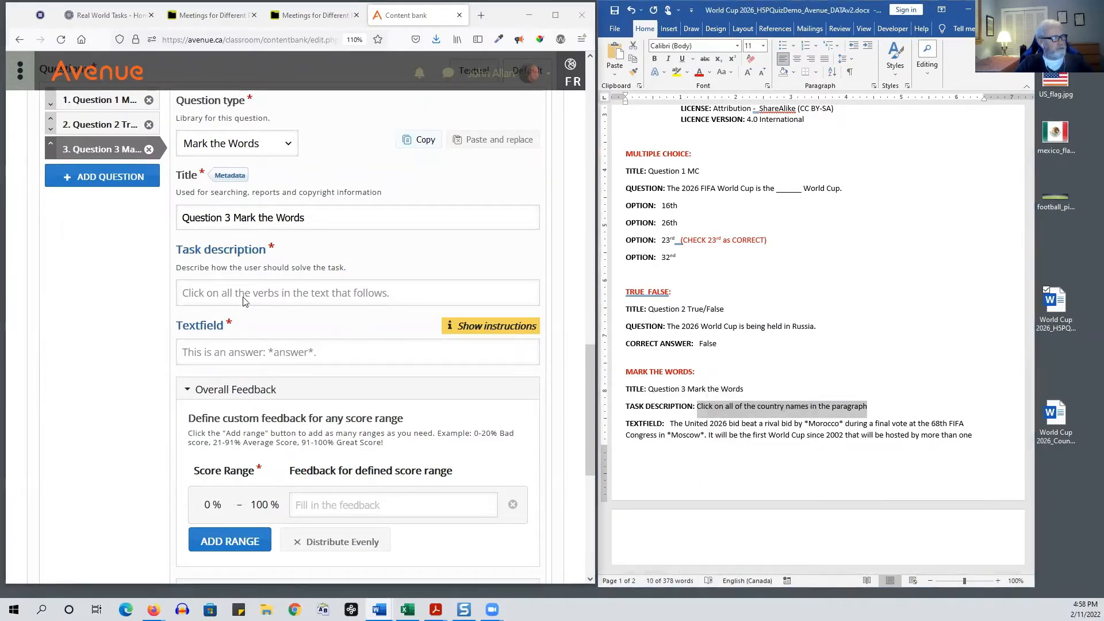
key(ctrl+v)
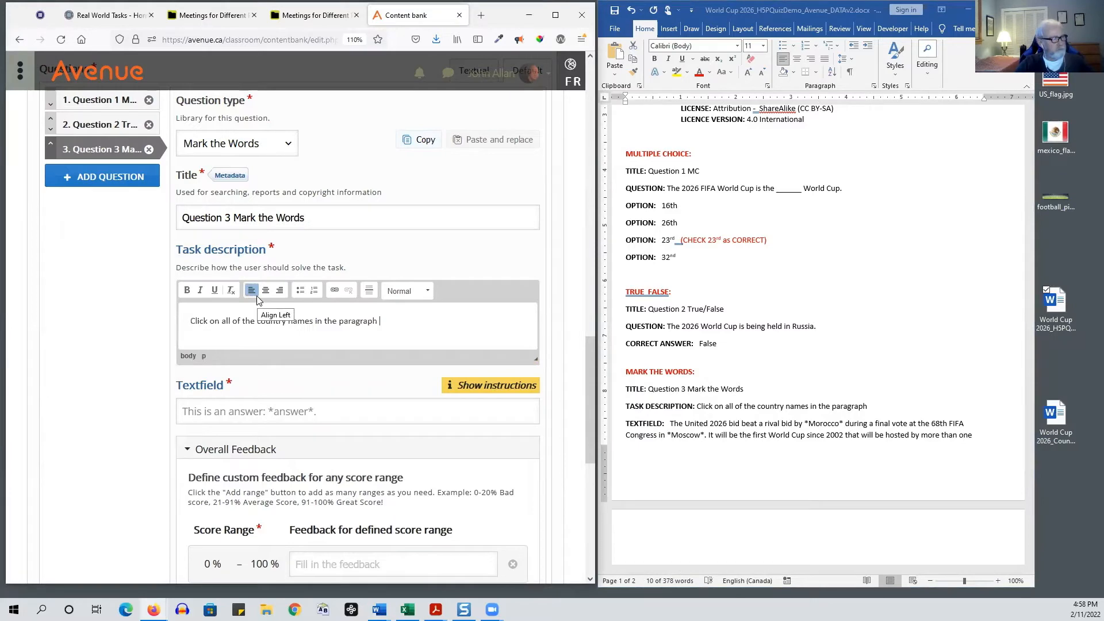
Fill the question's Textfield with the asterisk-marked paragraph starting "The United 2026 bid beat a rival bid by *Morocco*", copied from the Word document
scroll(98, 325, down, 2)
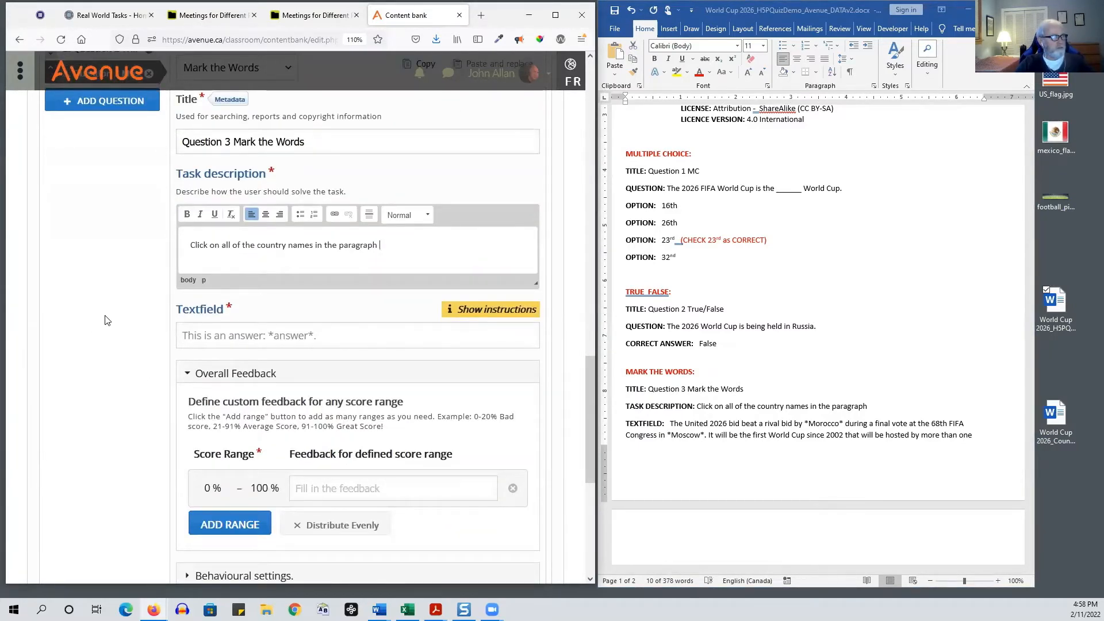
scroll(105, 320, up, 2)
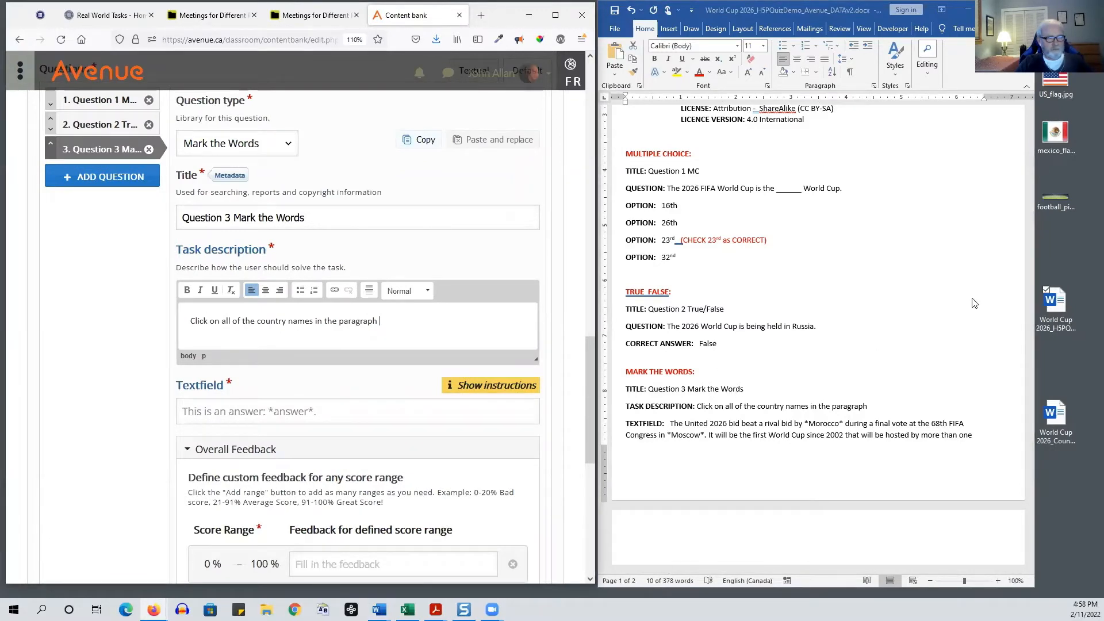
scroll(975, 302, down, 4)
scroll(976, 302, down, 2)
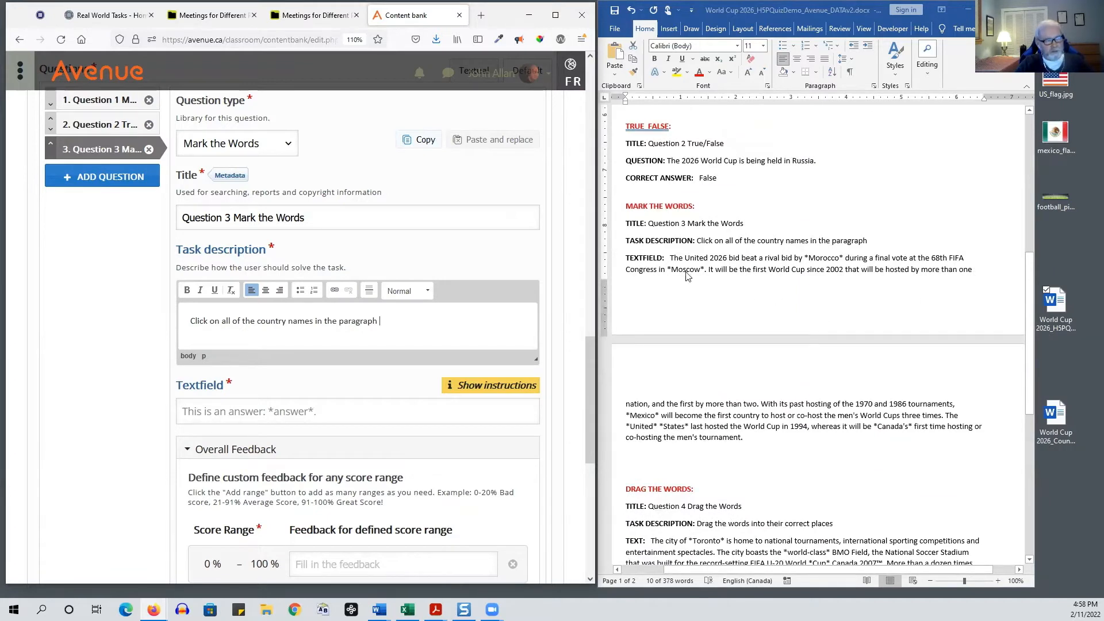
click(673, 257)
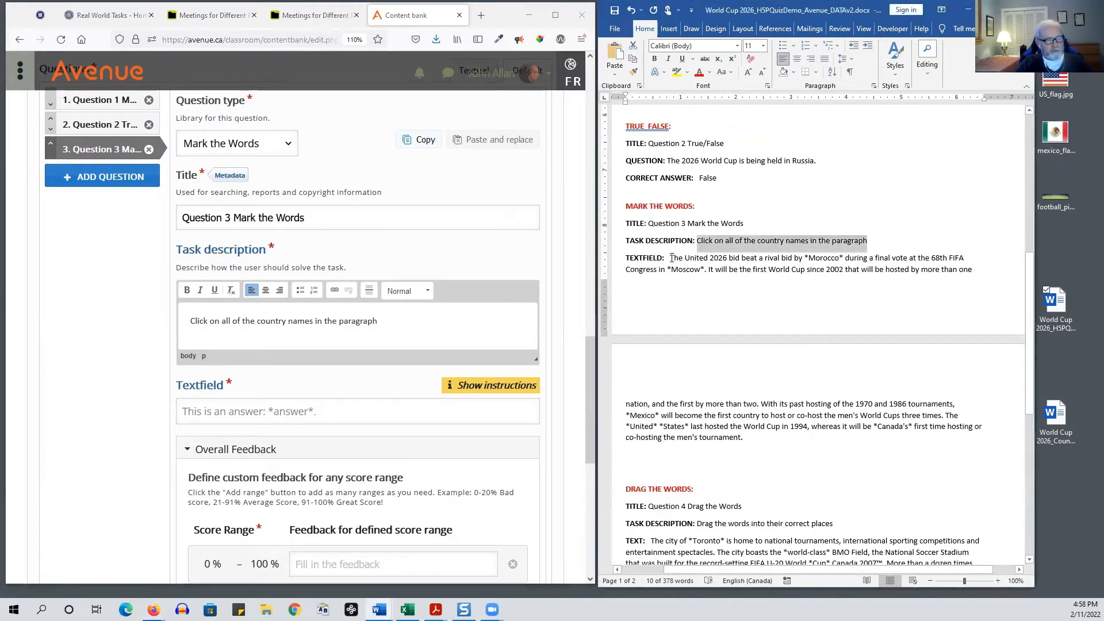
drag(671, 257, 748, 440)
right_click(746, 268)
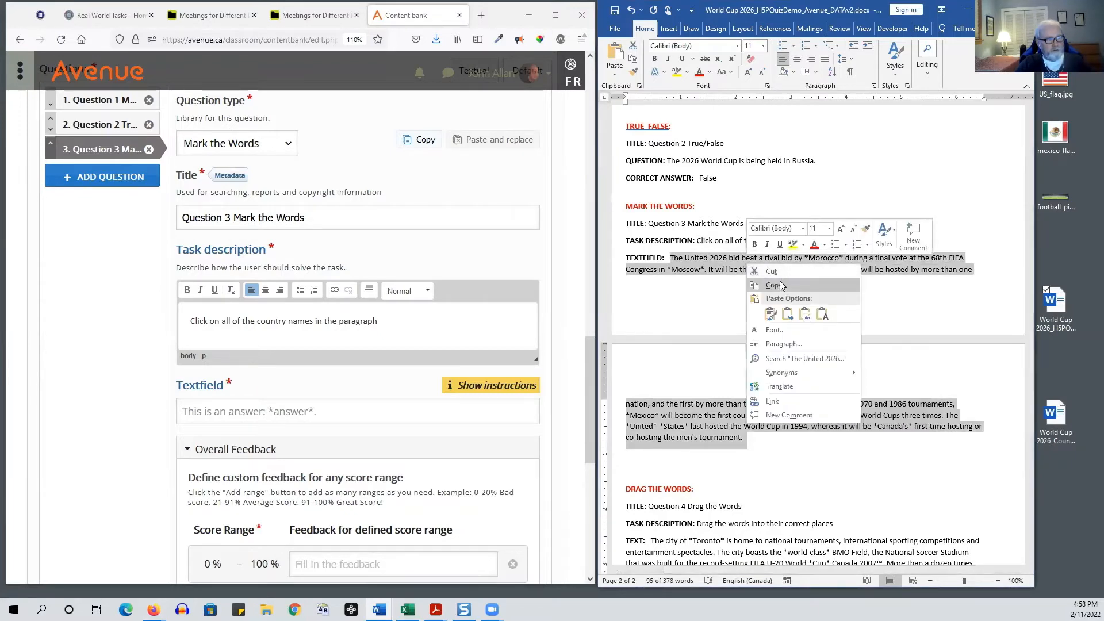
click(779, 283)
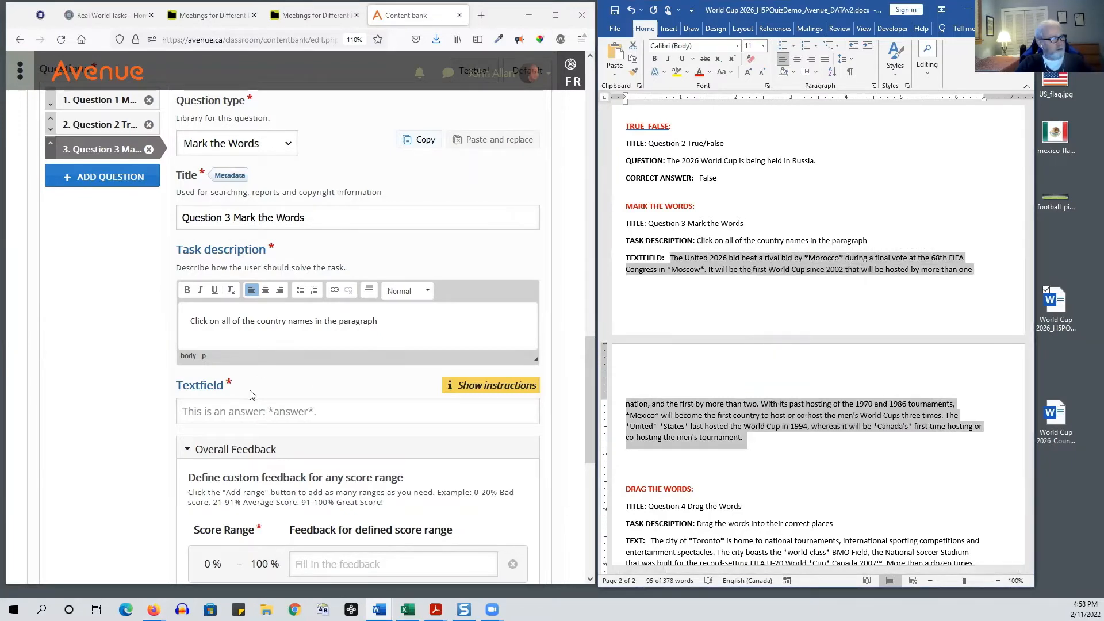
scroll(250, 395, down, 3)
click(219, 255)
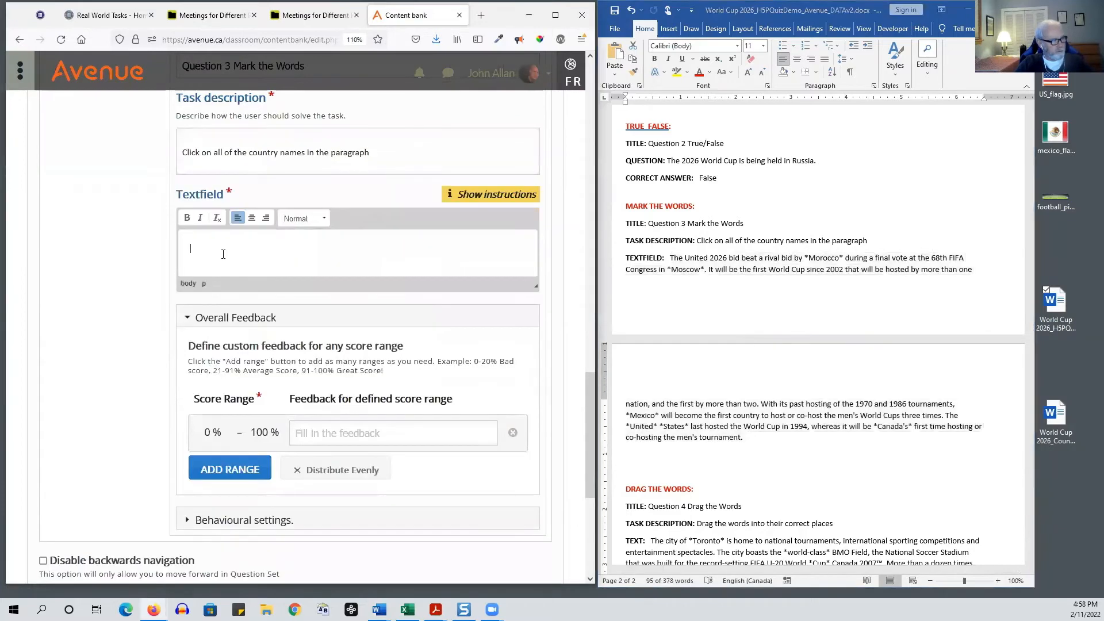
key(ctrl+v)
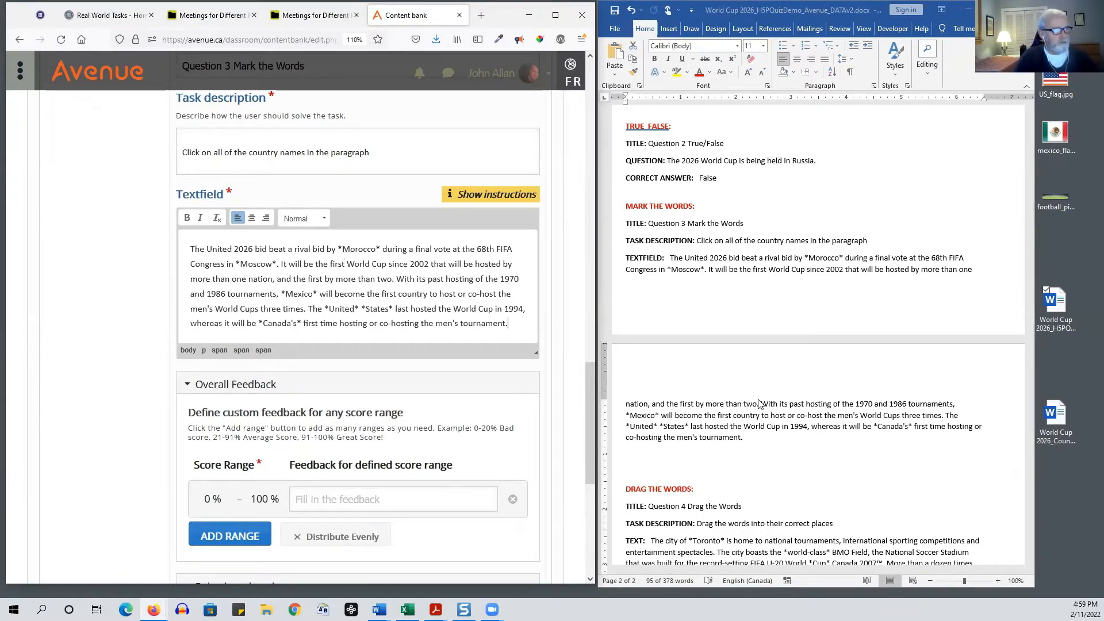
scroll(835, 401, down, 1)
scroll(835, 401, down, 2)
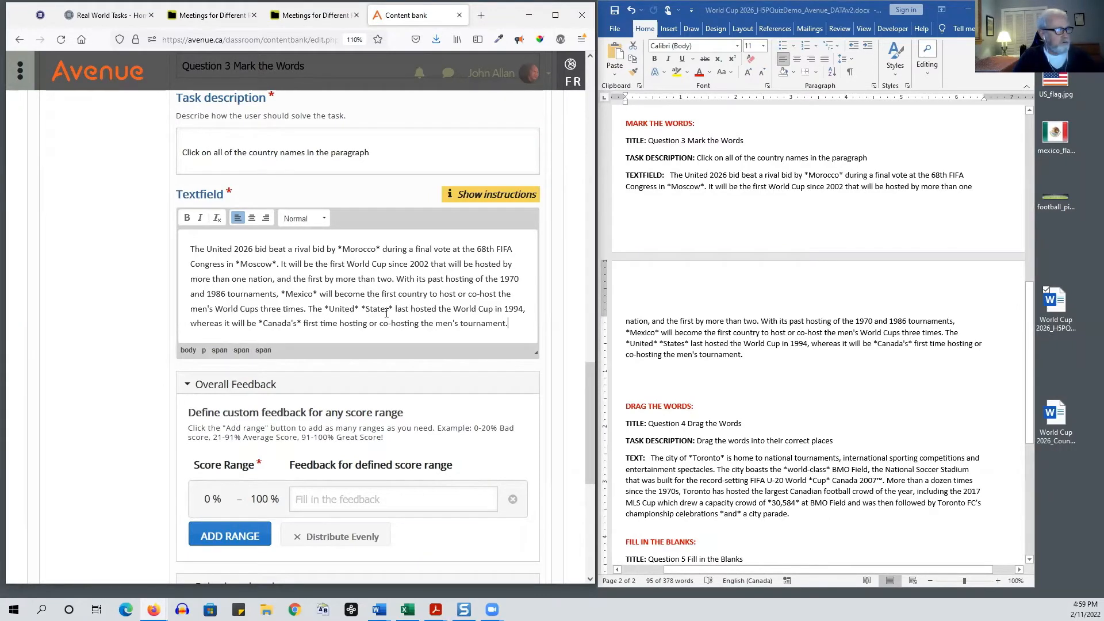
Add a fourth question to the Question Set and set its type to Drag the Words
scroll(383, 322, up, 4)
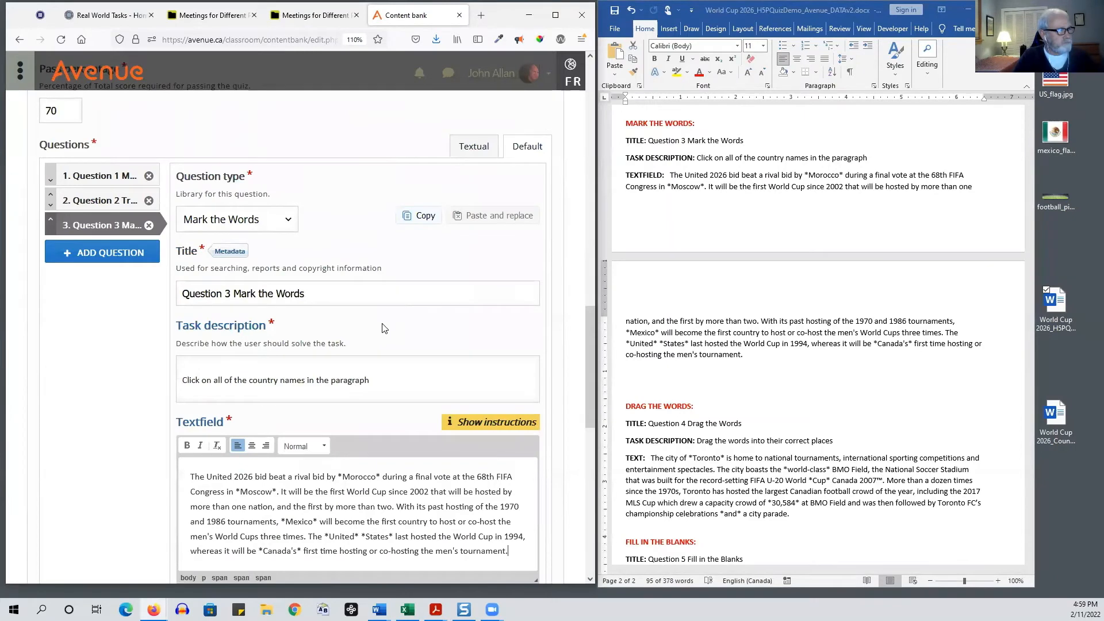
scroll(384, 328, down, 5)
scroll(381, 314, up, 3)
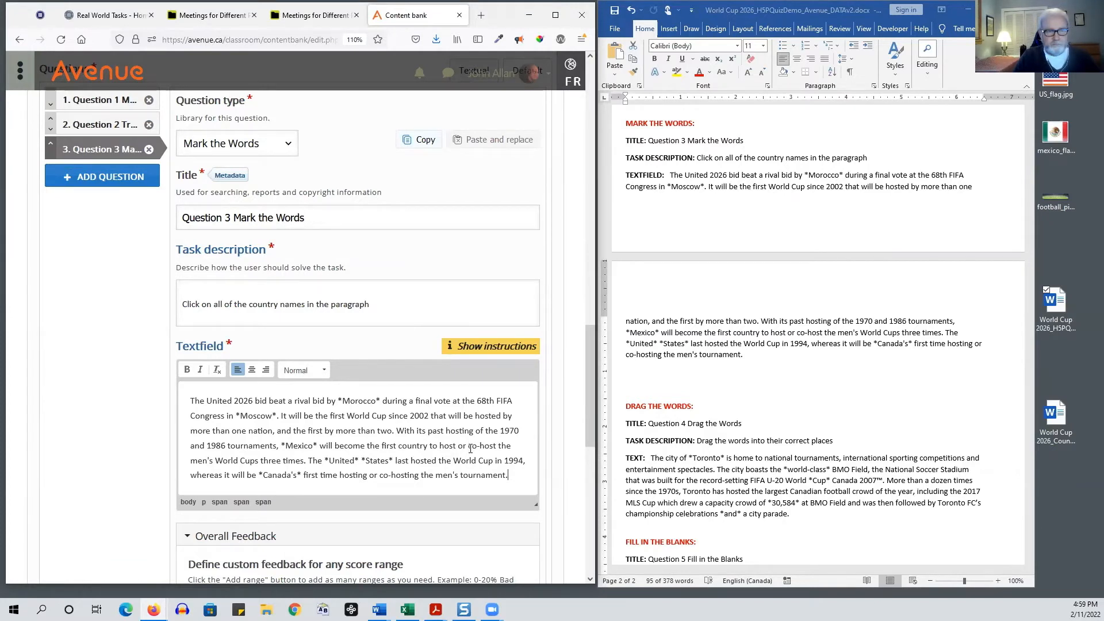
click(96, 183)
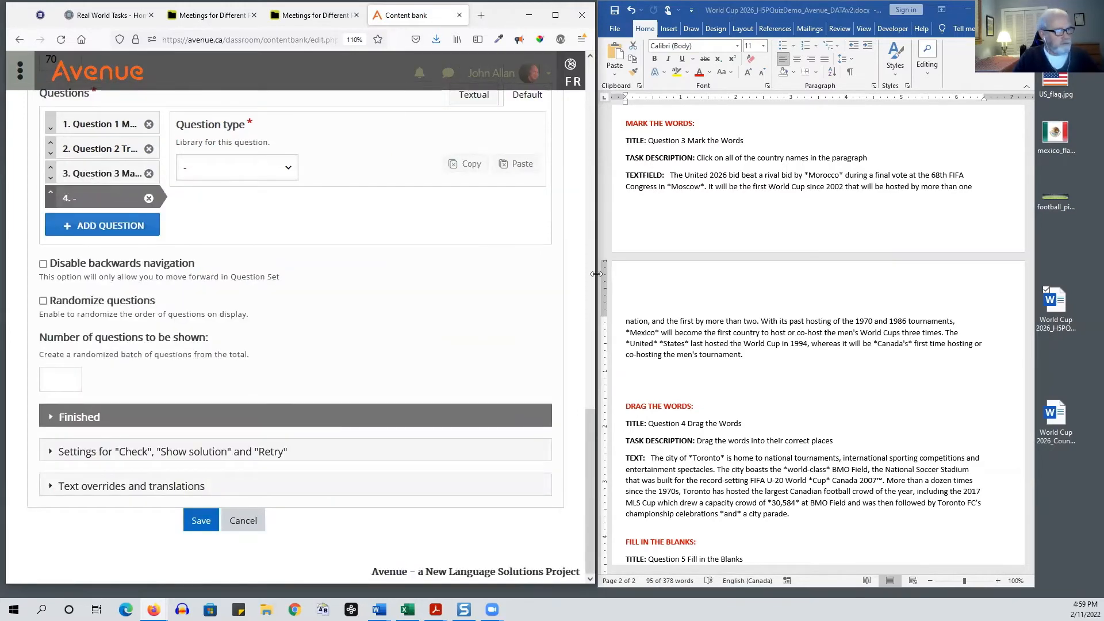
scroll(722, 351, down, 2)
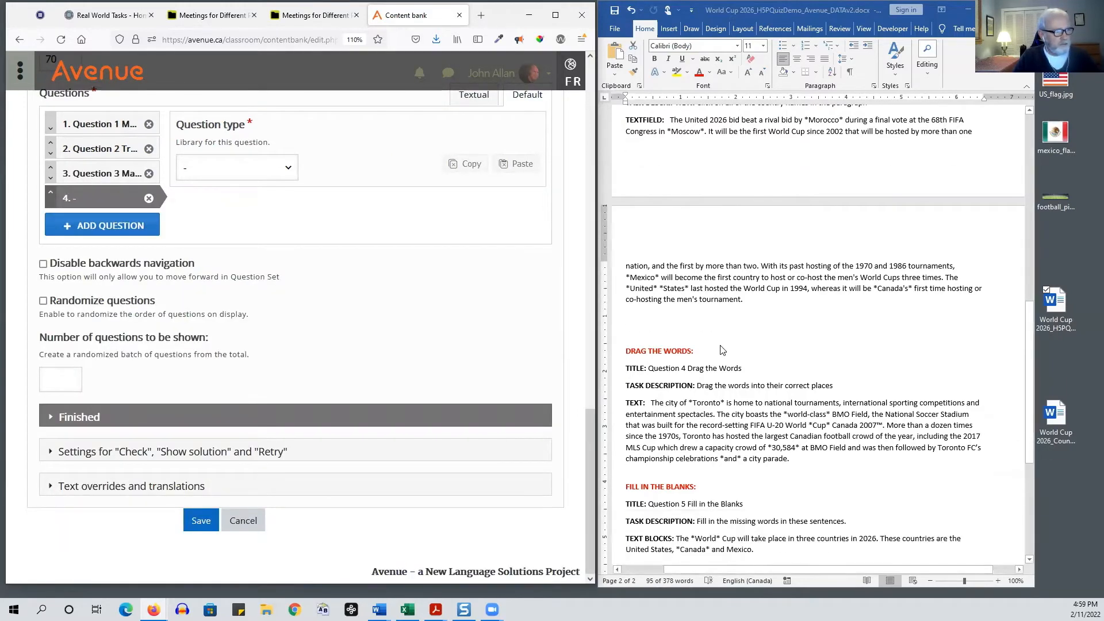
click(289, 169)
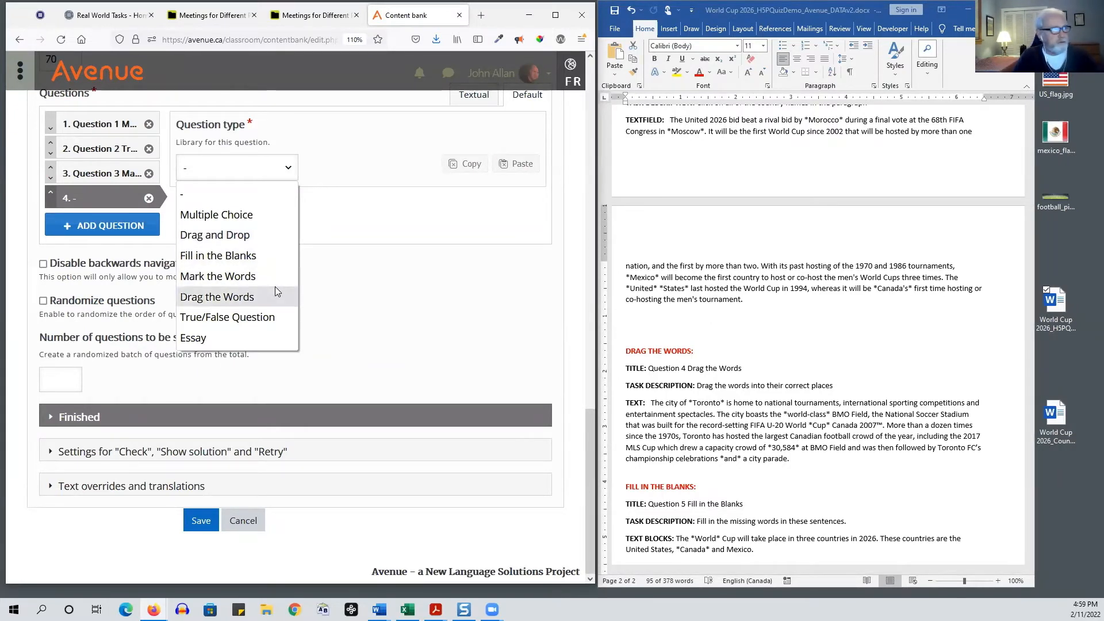
click(256, 303)
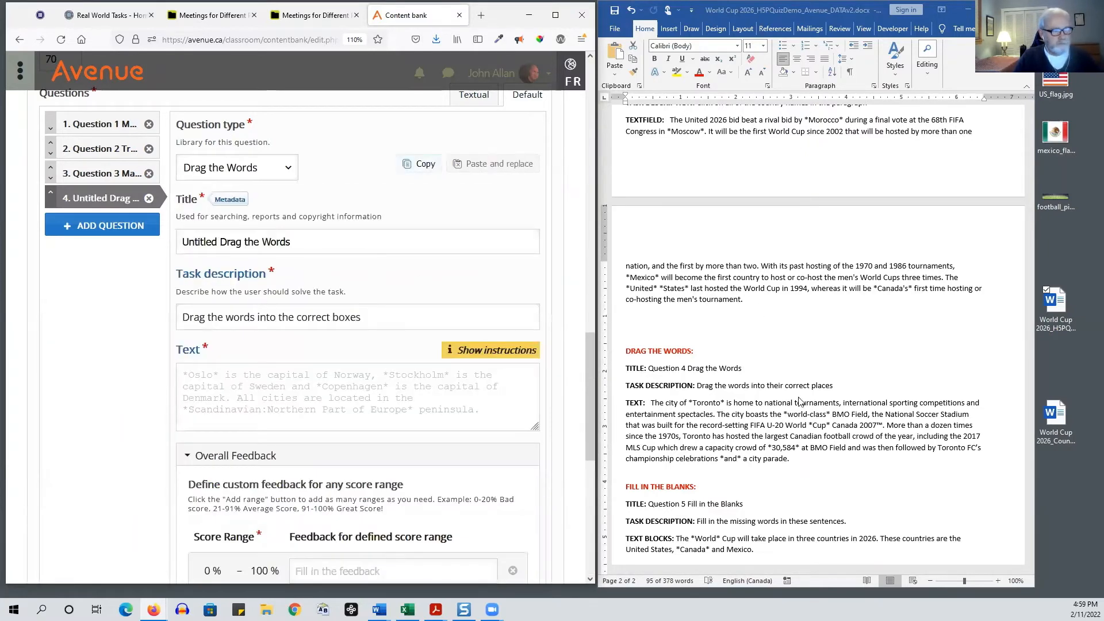
Replace the Drag the Words question's title with "Question 4 Drag the Words", copied from the Word document
click(765, 362)
drag(754, 368, 650, 370)
right_click(652, 371)
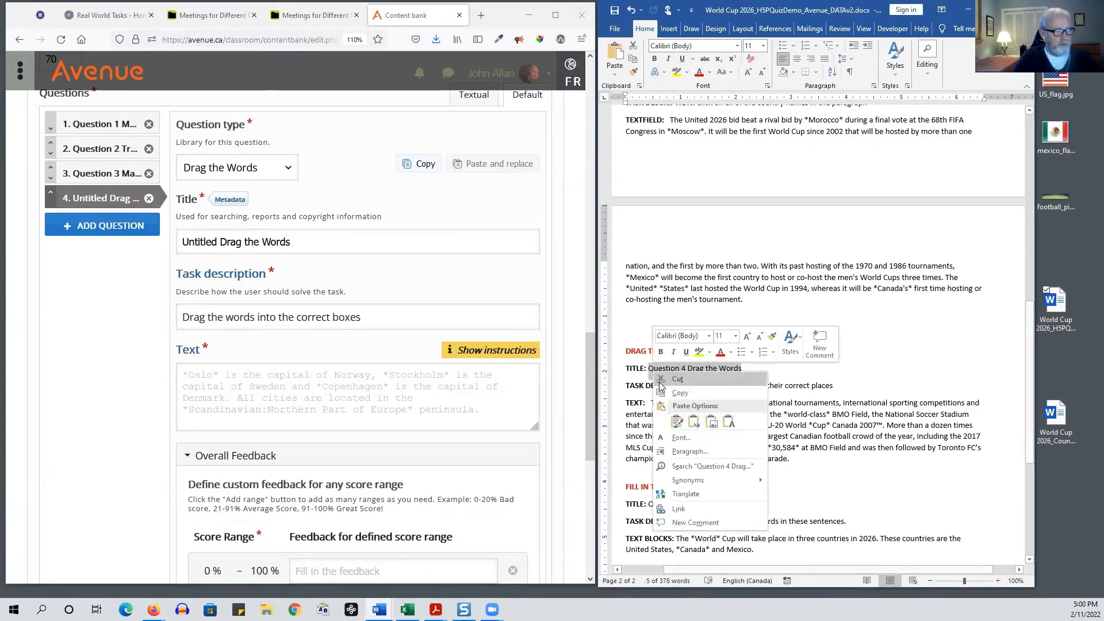
click(673, 393)
drag(354, 245, 154, 248)
key(ctrl+v)
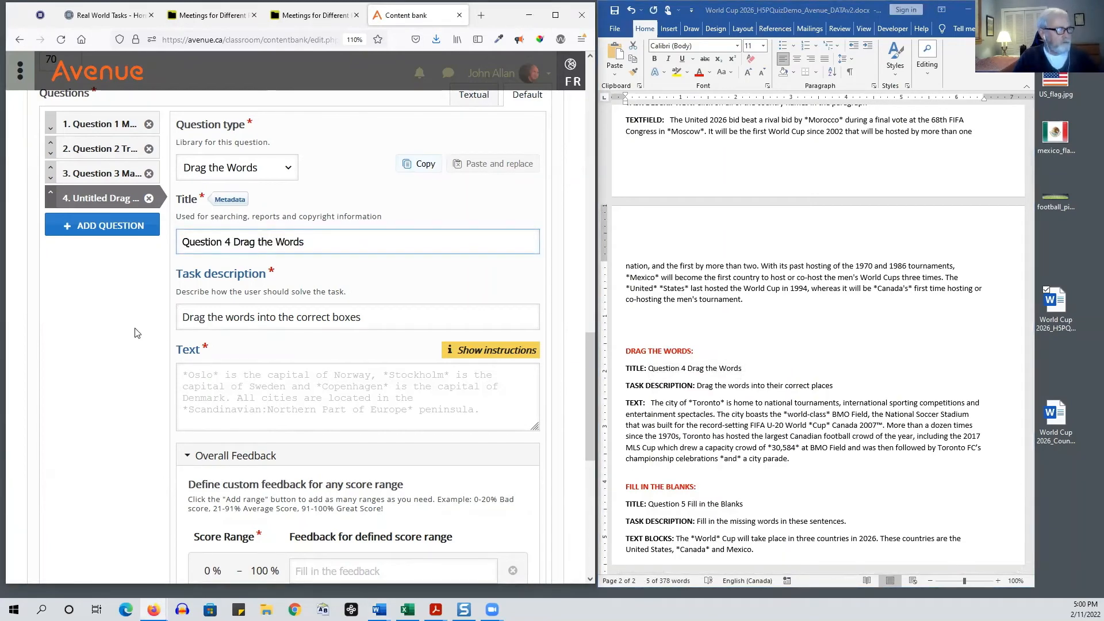
scroll(136, 333, down, 2)
scroll(139, 330, up, 2)
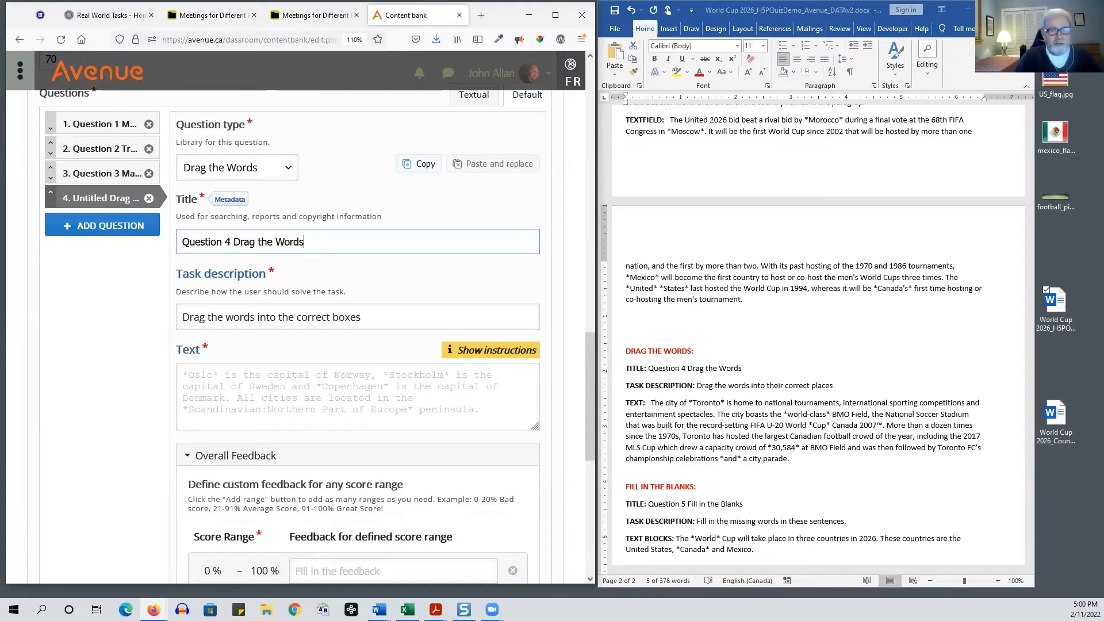
Replace the task description with "Drag the words into their correct places", copied from the Word document
drag(649, 368, 742, 368)
scroll(848, 360, down, 1)
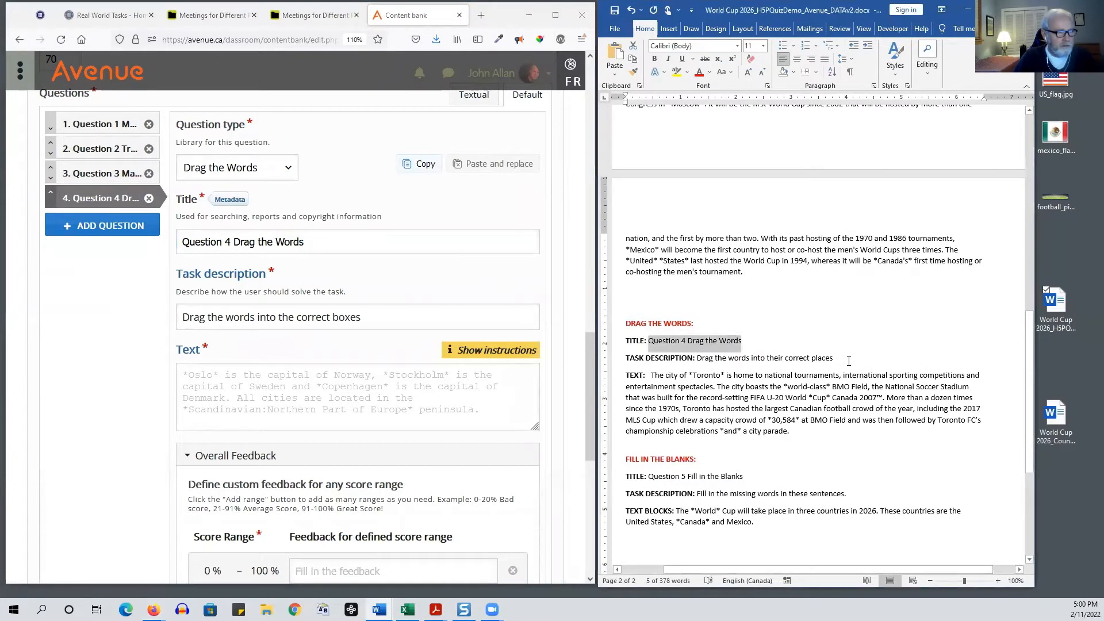
drag(835, 360, 697, 360)
right_click(697, 360)
click(725, 380)
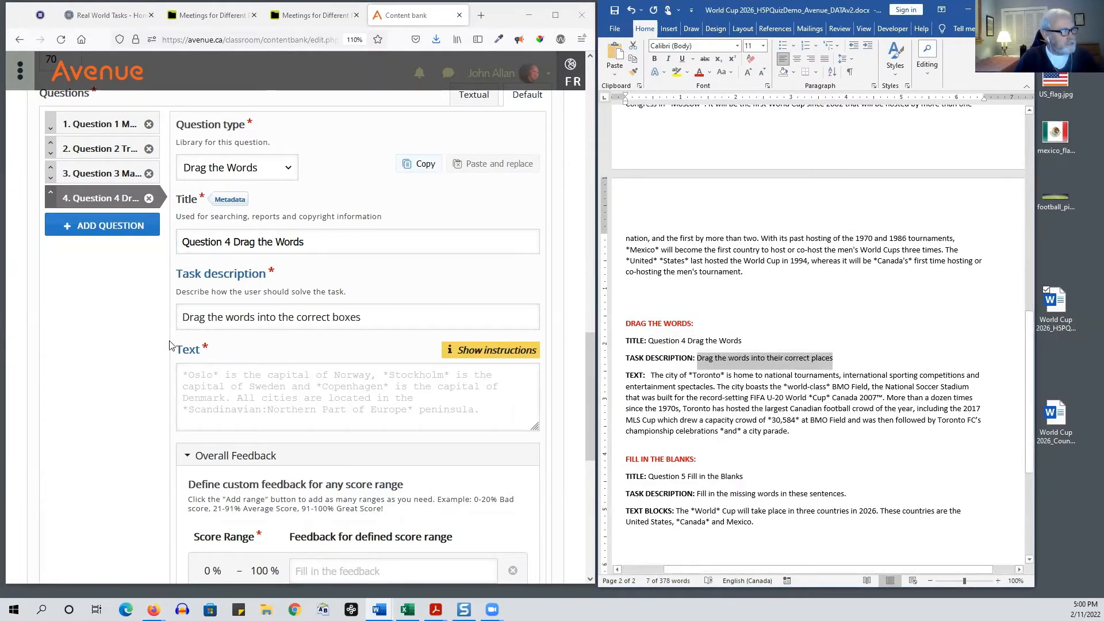
click(390, 314)
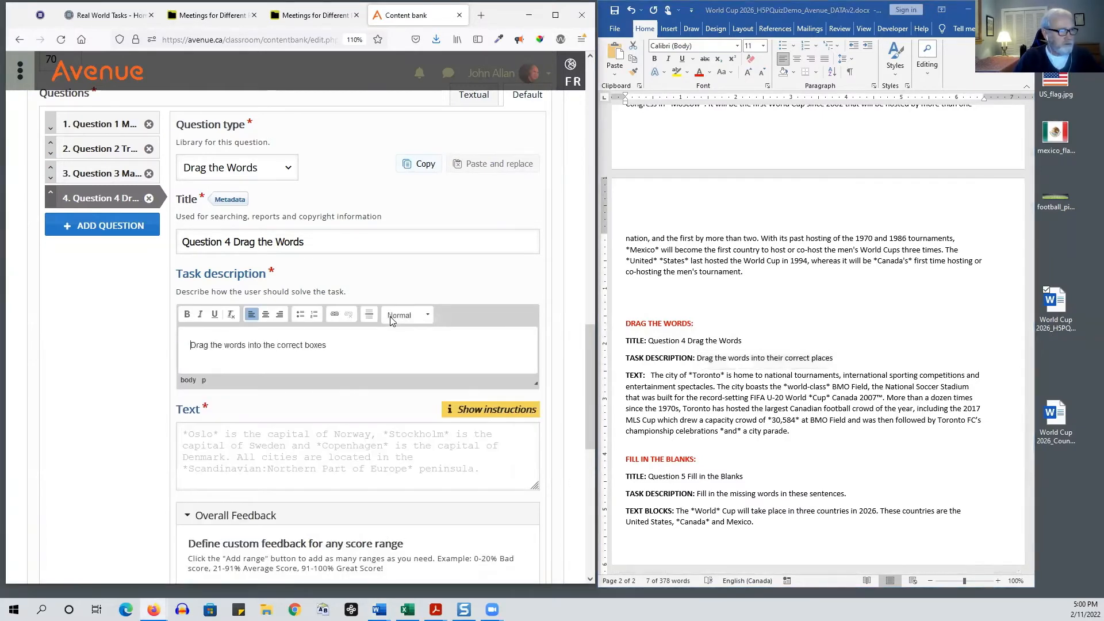
drag(326, 346, 189, 345)
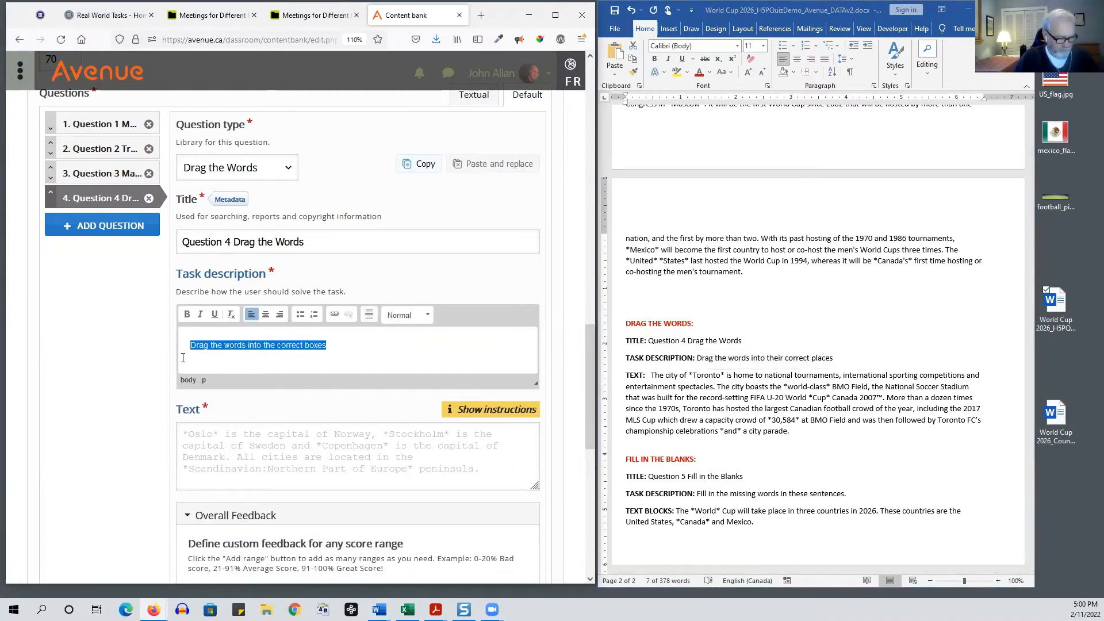
key(ctrl+v)
Fill the question's Text field with the asterisk-marked paragraph starting "The city of *Toronto*" from the Word document, and enlarge the field
scroll(163, 439, down, 2)
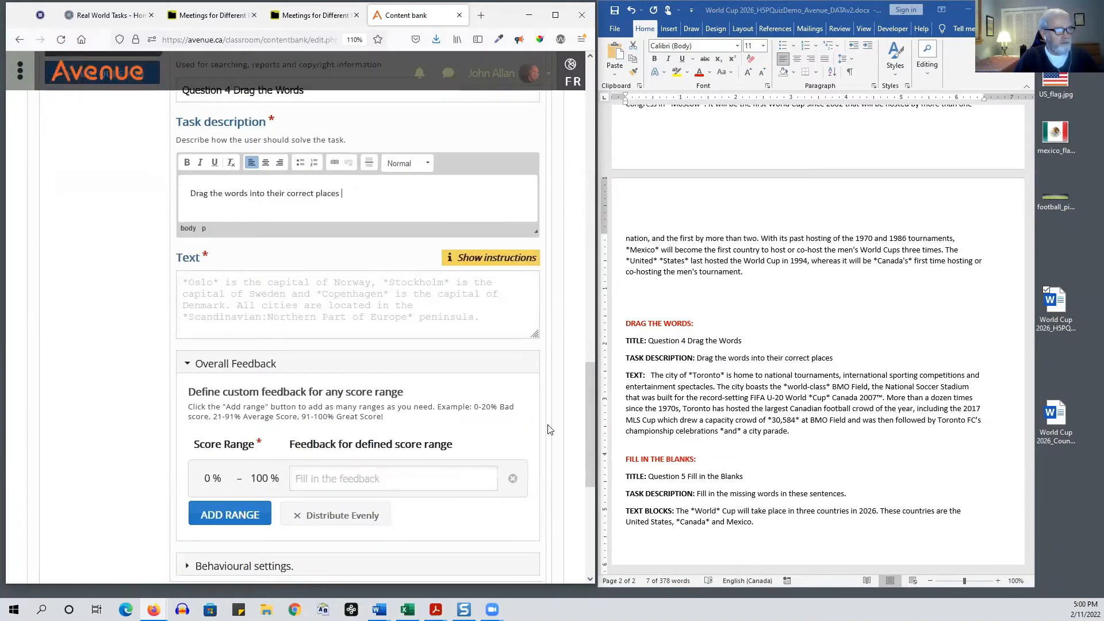
scroll(703, 365, down, 2)
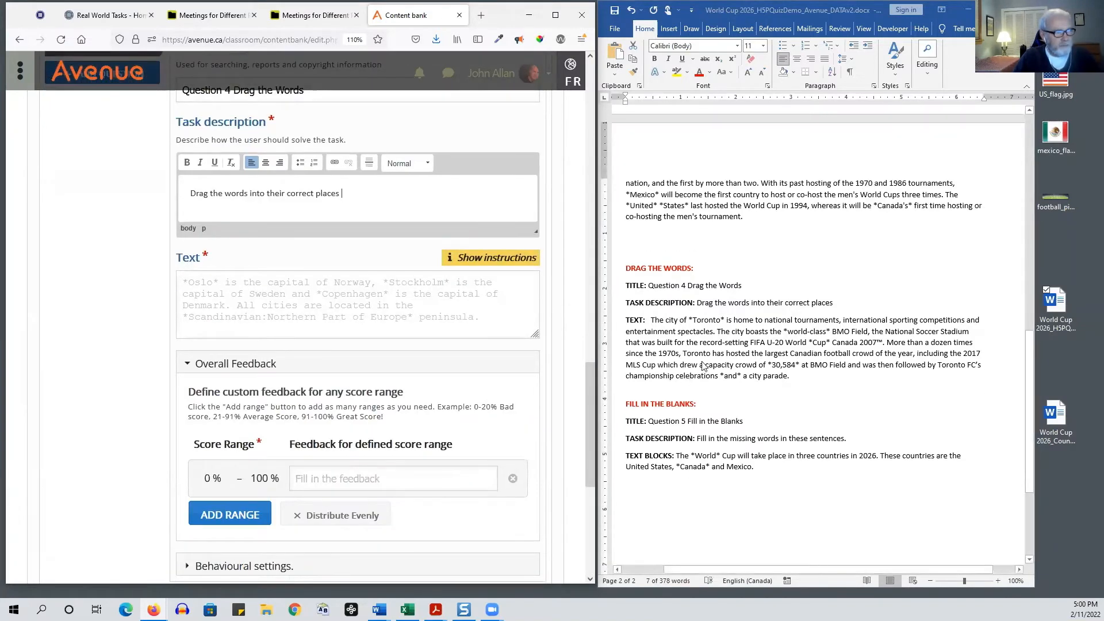
click(714, 322)
click(811, 366)
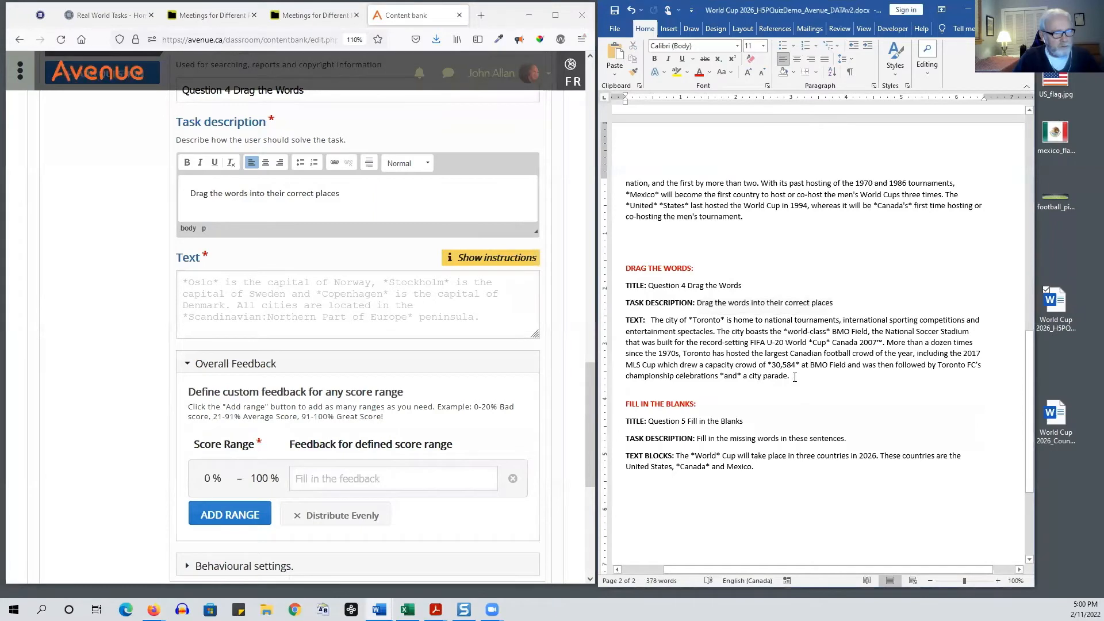
drag(789, 376, 651, 320)
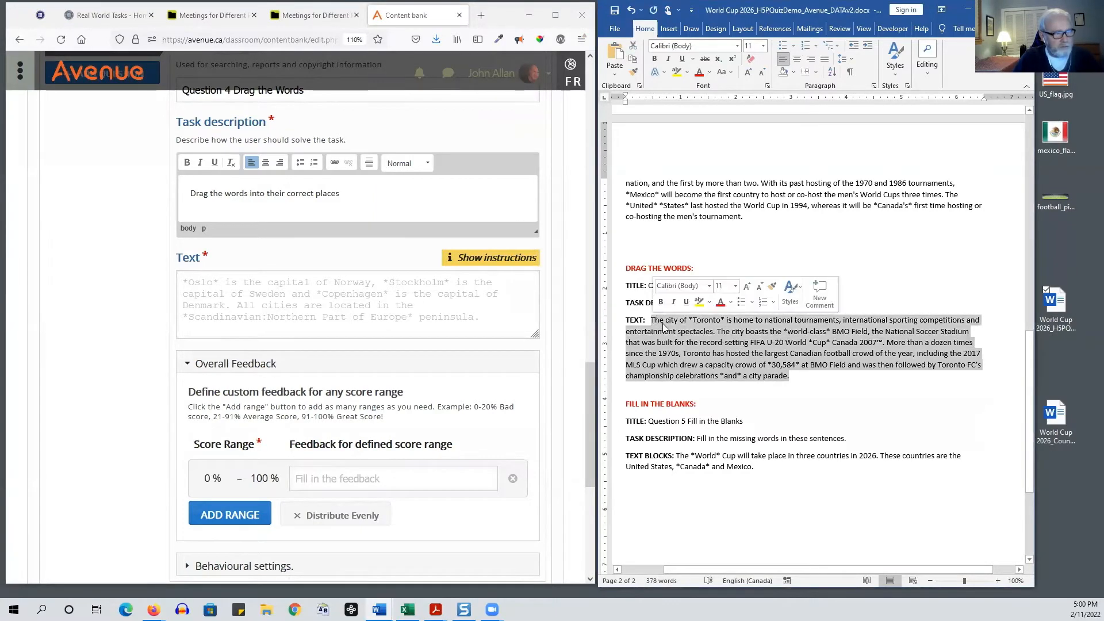
right_click(666, 326)
click(690, 345)
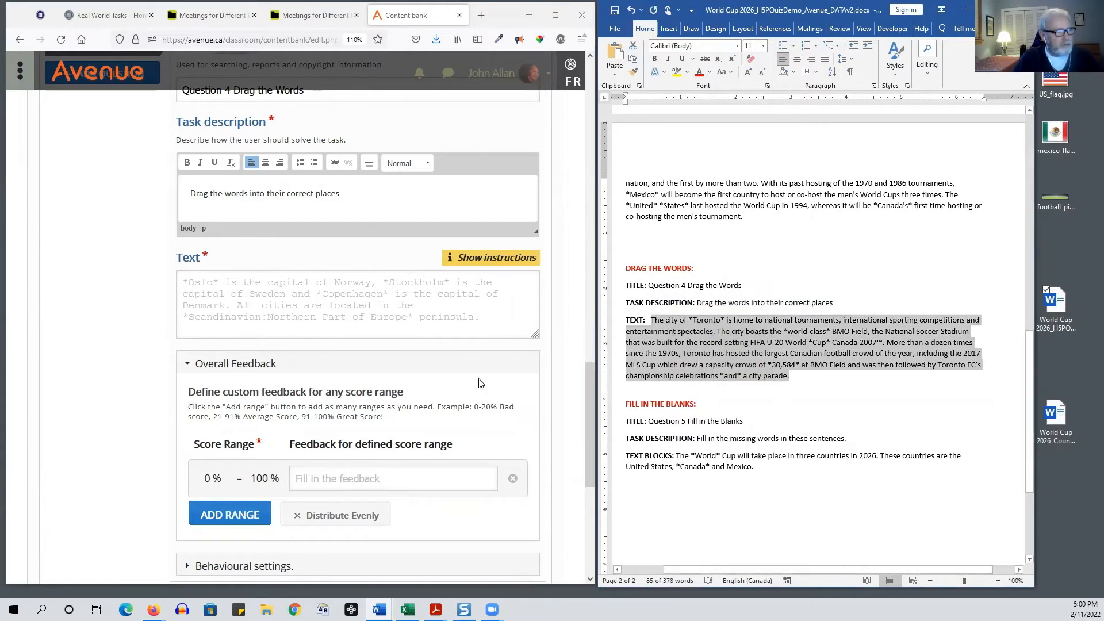
click(214, 291)
key(ctrl+v)
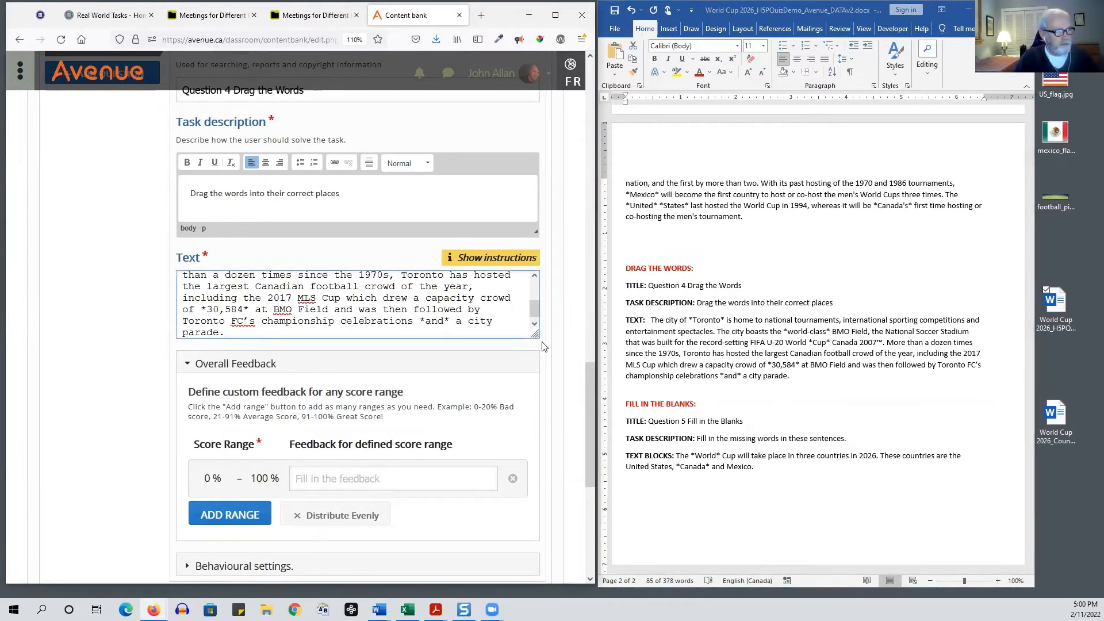
drag(535, 338, 516, 398)
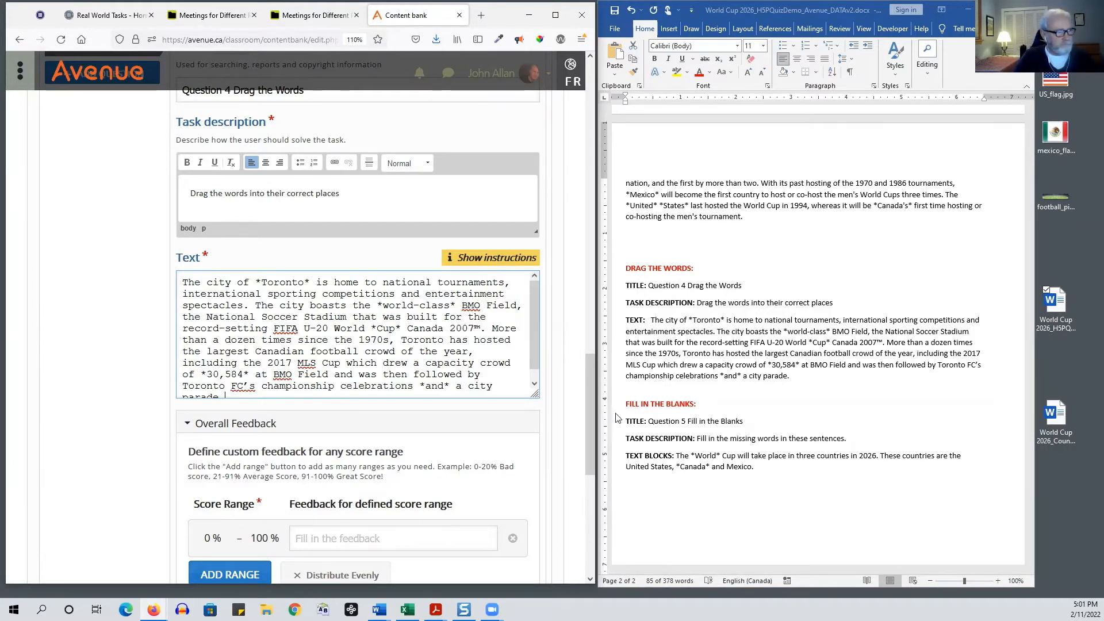
Add a fifth question to the Question Set and set its type to Fill in the Blanks
scroll(128, 401, up, 3)
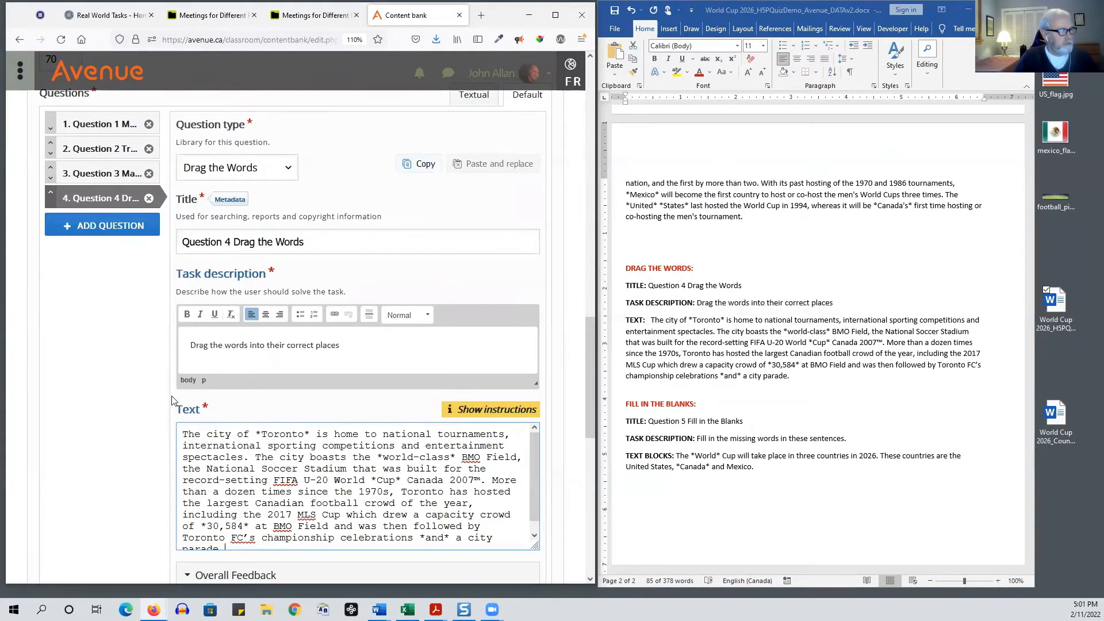
click(86, 227)
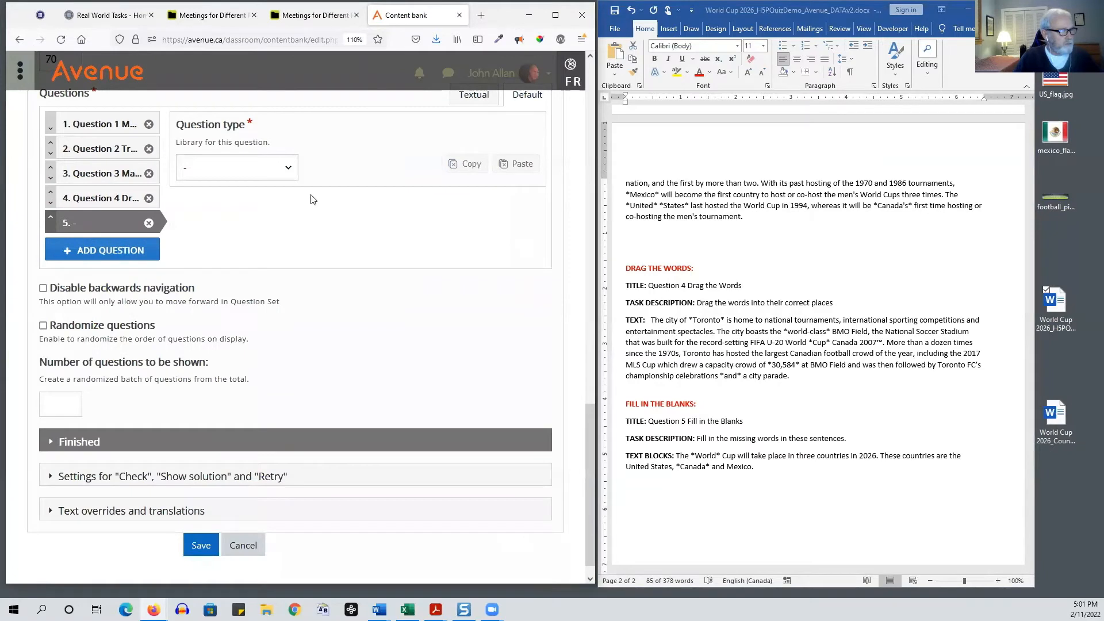
click(290, 169)
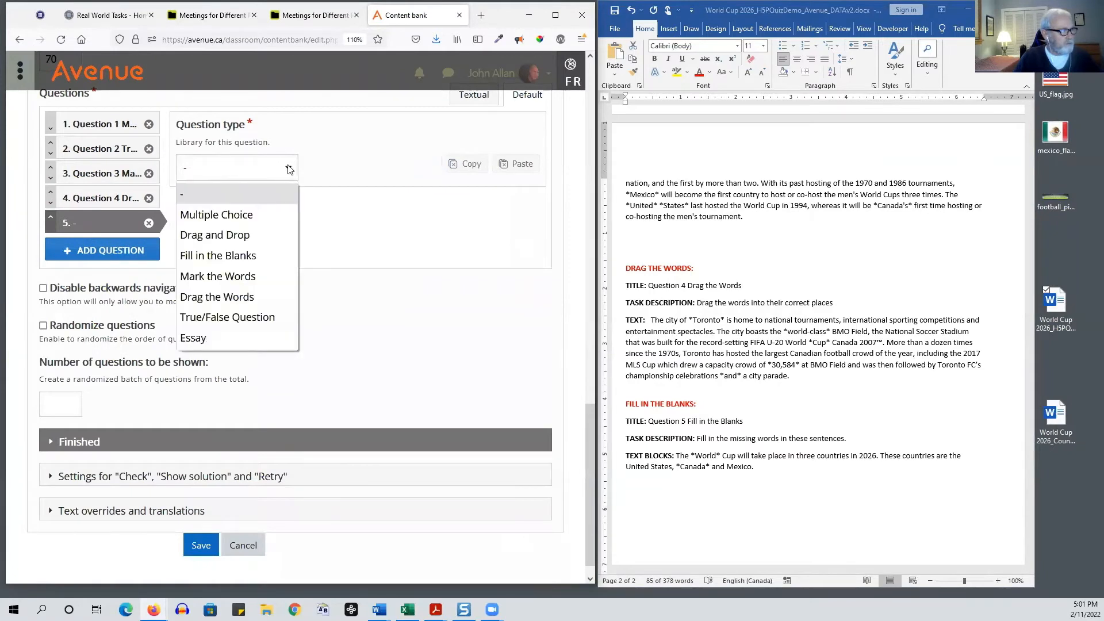
click(263, 255)
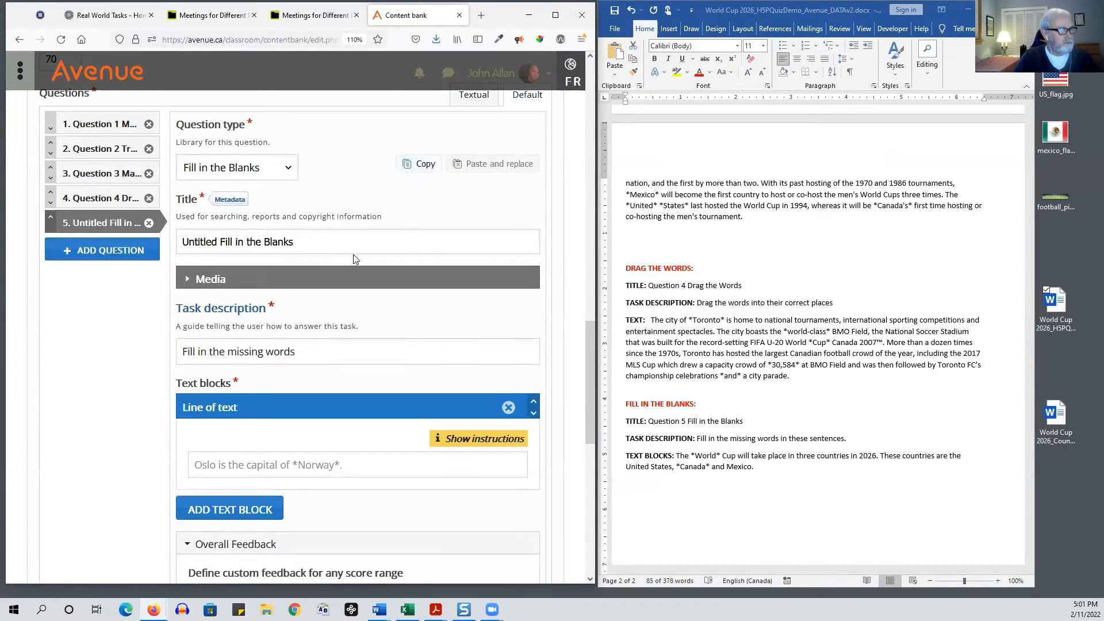
Replace the Fill in the Blanks question's title with "Question 5 Fill in the Blanks", copied from the Word document
click(785, 424)
drag(760, 424, 648, 423)
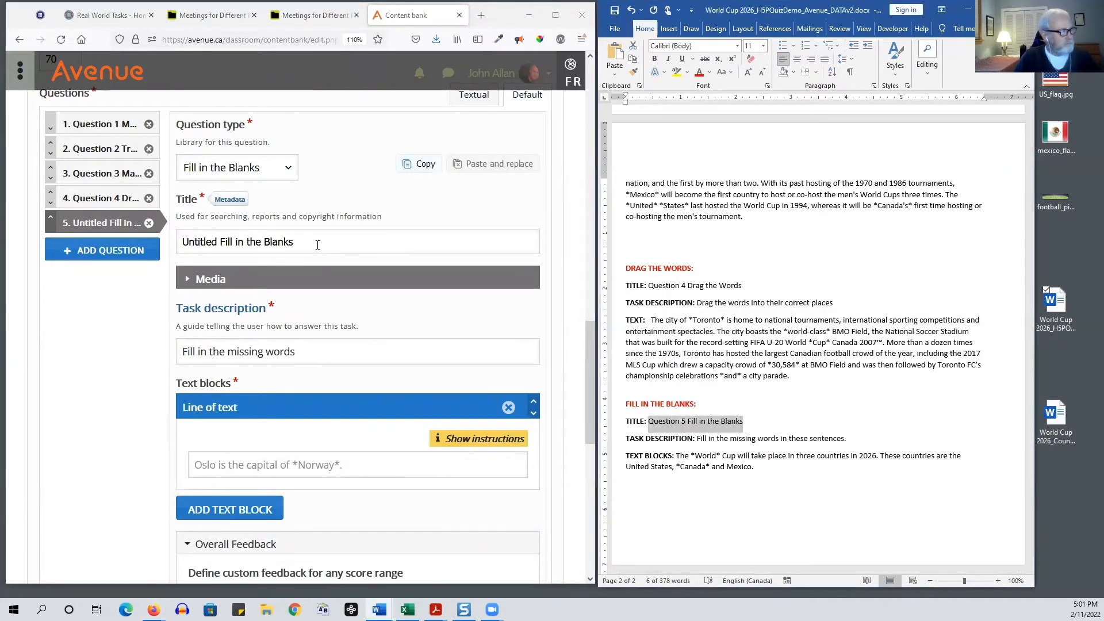
drag(294, 242, 144, 255)
key(ctrl+v)
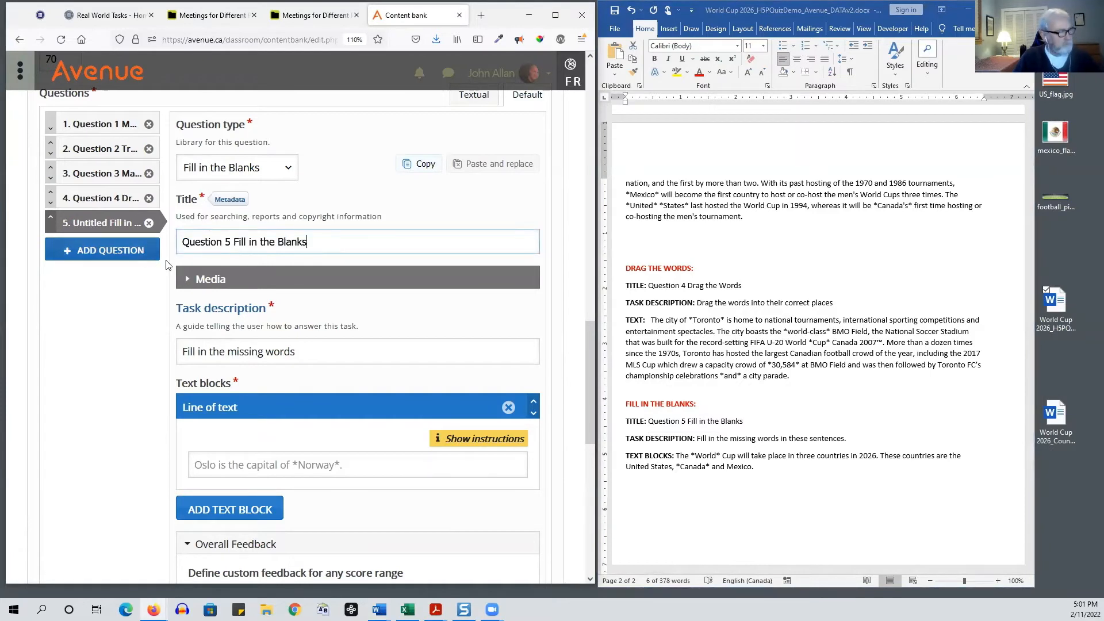
Replace the task description with "Fill in the missing words in these sentences.", copied from the Word document
scroll(775, 497, down, 1)
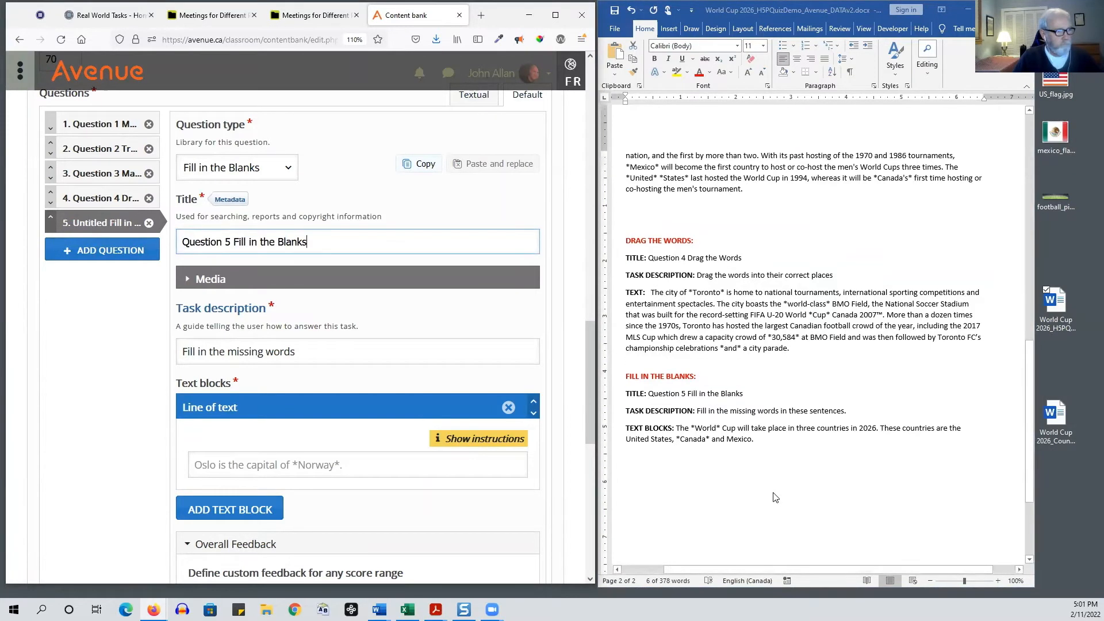
drag(849, 412, 697, 410)
right_click(717, 411)
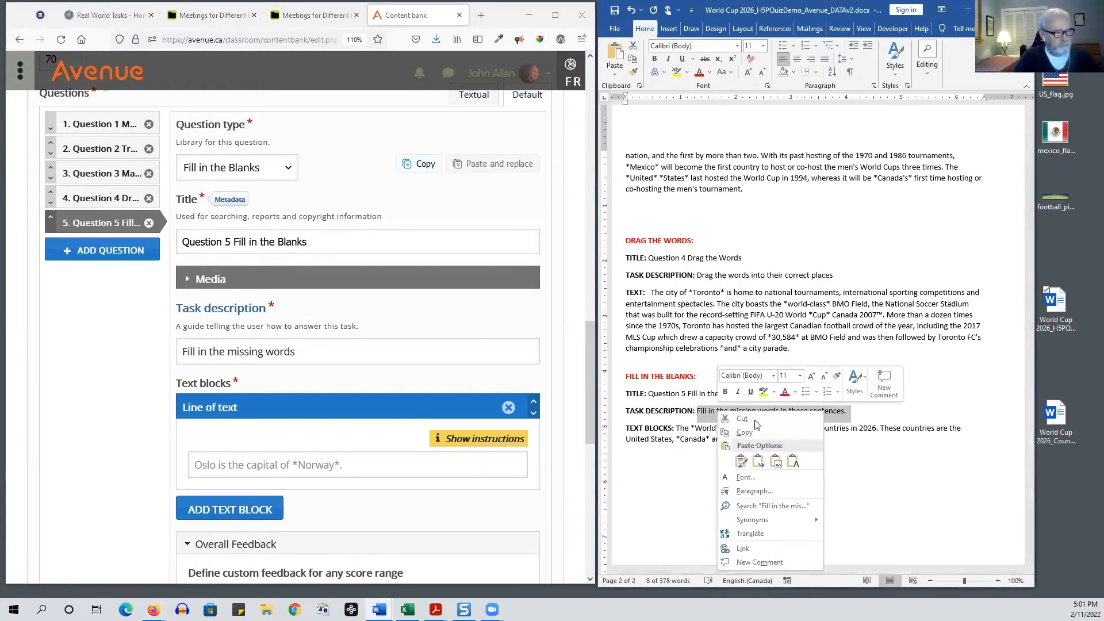
click(744, 433)
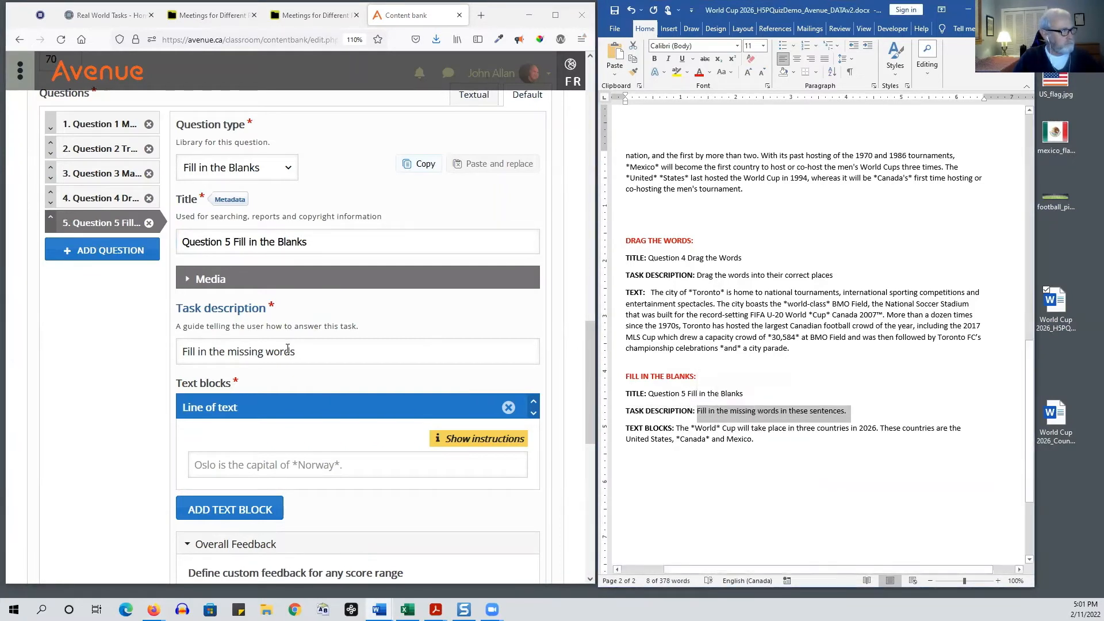
click(287, 351)
key(ctrl+a)
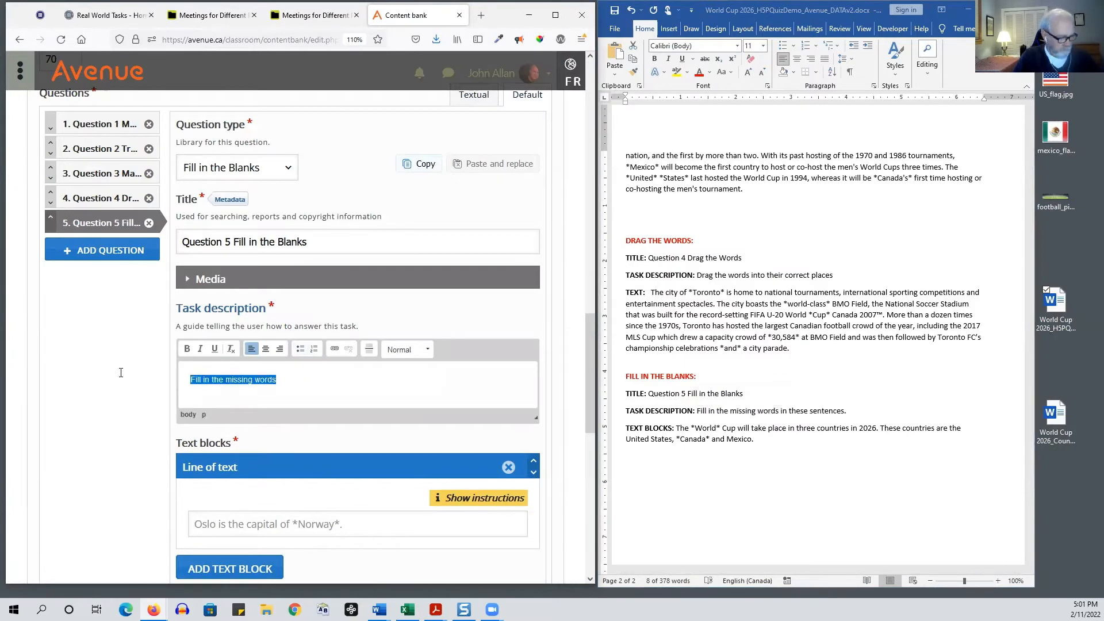
key(ctrl+v)
Fill the Line of text block with the Word document's sentences "The *World* Cup will take place in three countries in 2026. These countries are the United States, *Canada* and Mexico."
scroll(320, 441, down, 3)
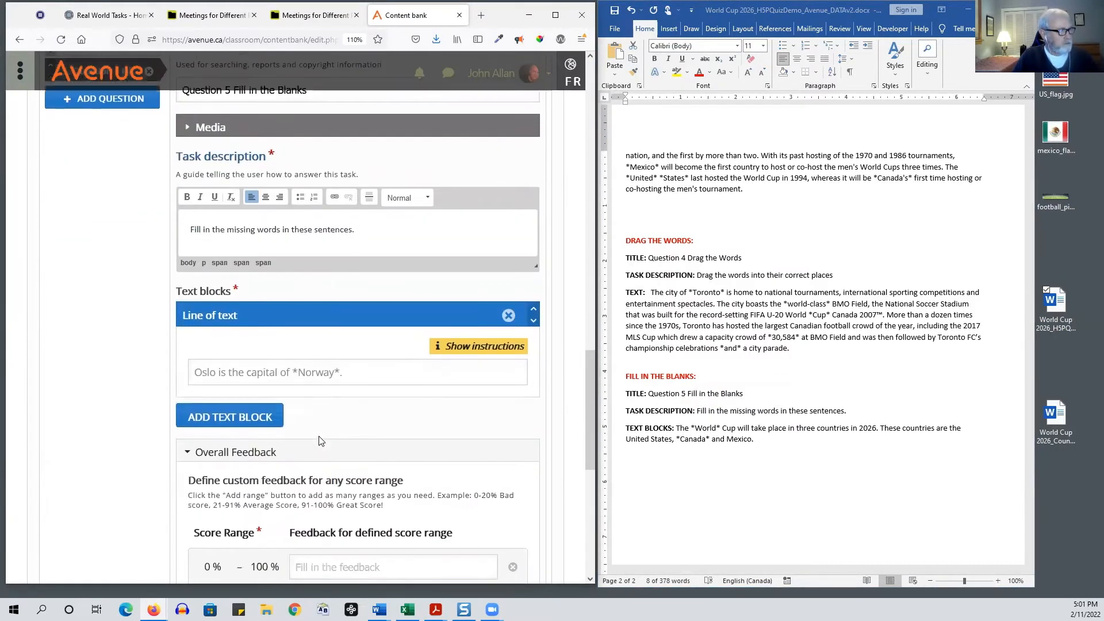
scroll(783, 463, down, 2)
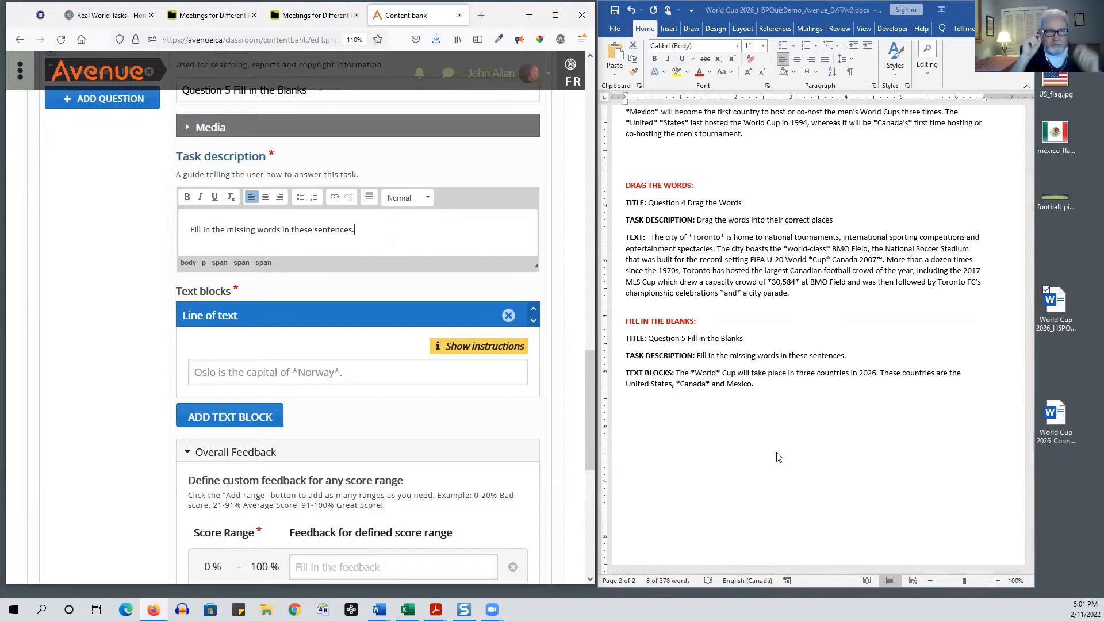
drag(754, 384, 682, 374)
right_click(683, 377)
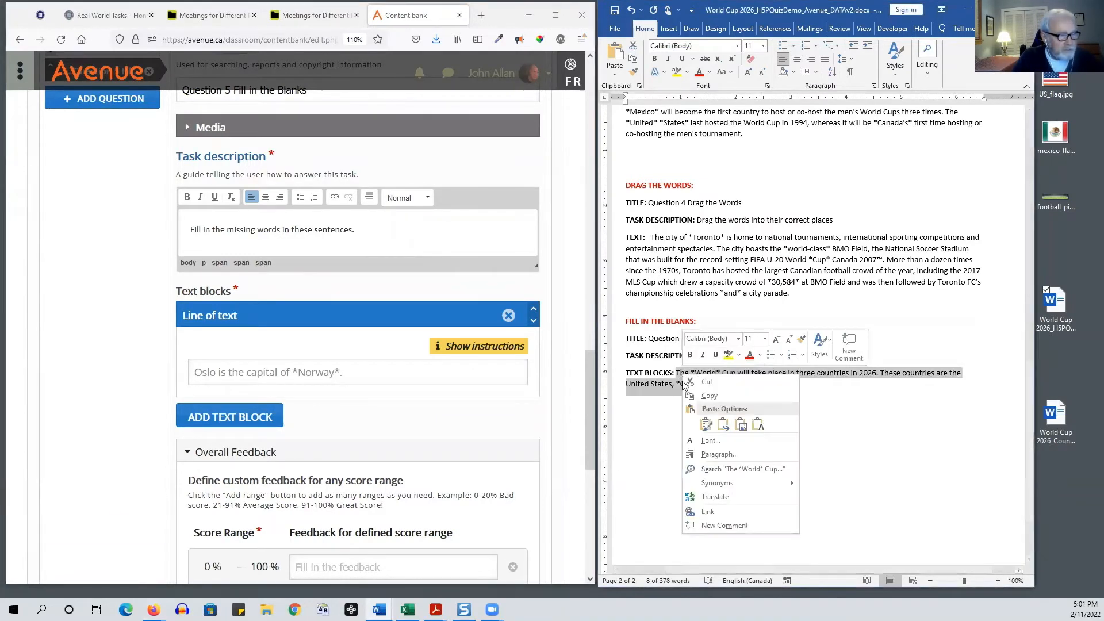
click(713, 447)
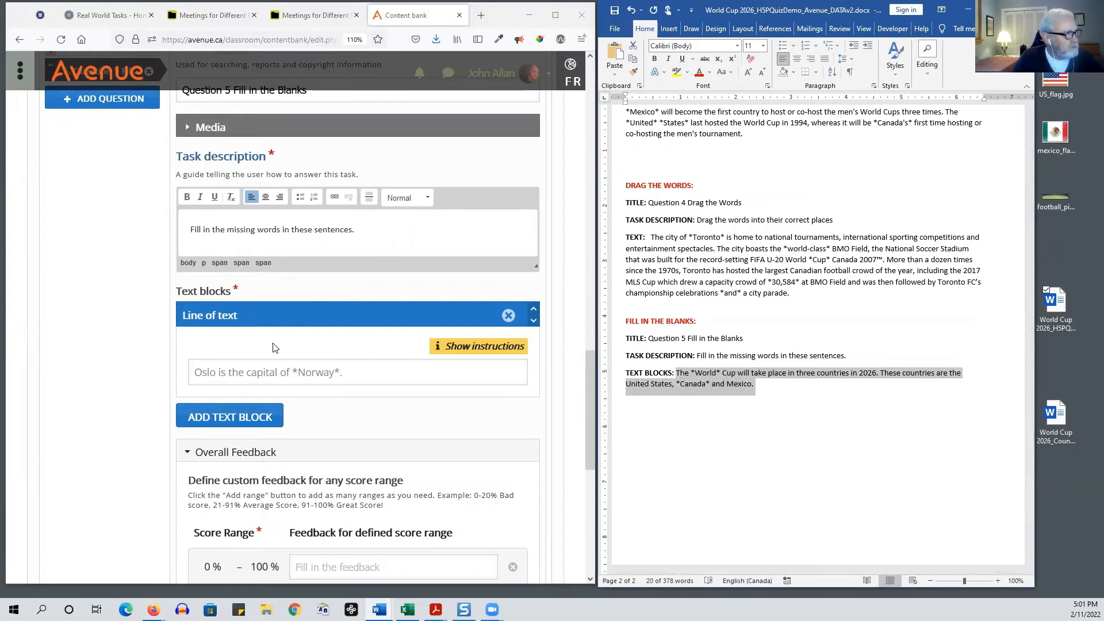
click(281, 375)
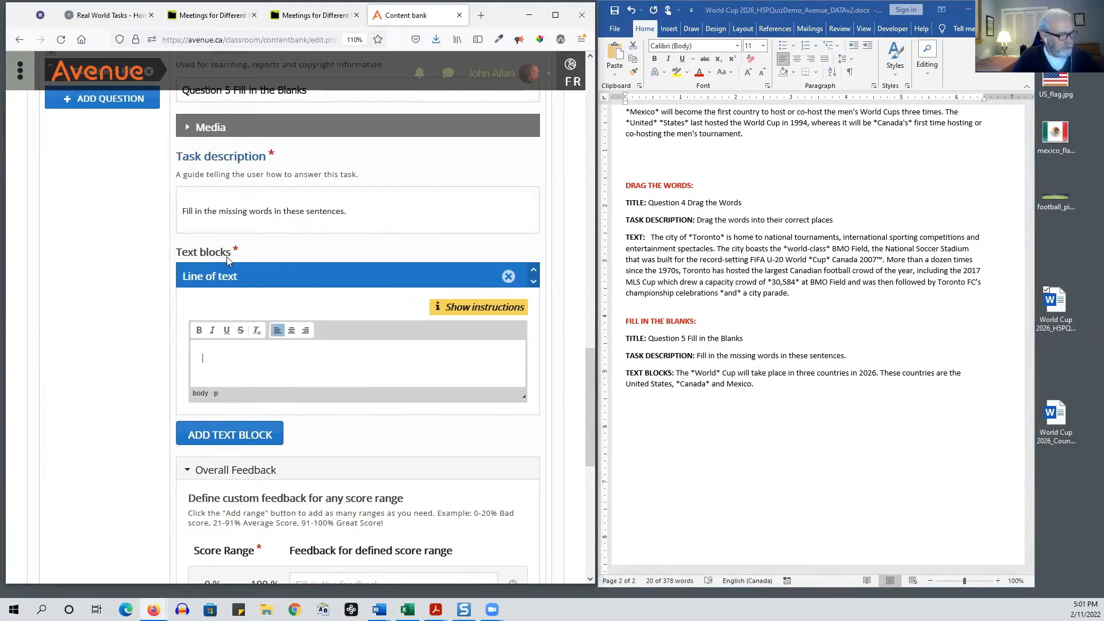
key(ctrl+v)
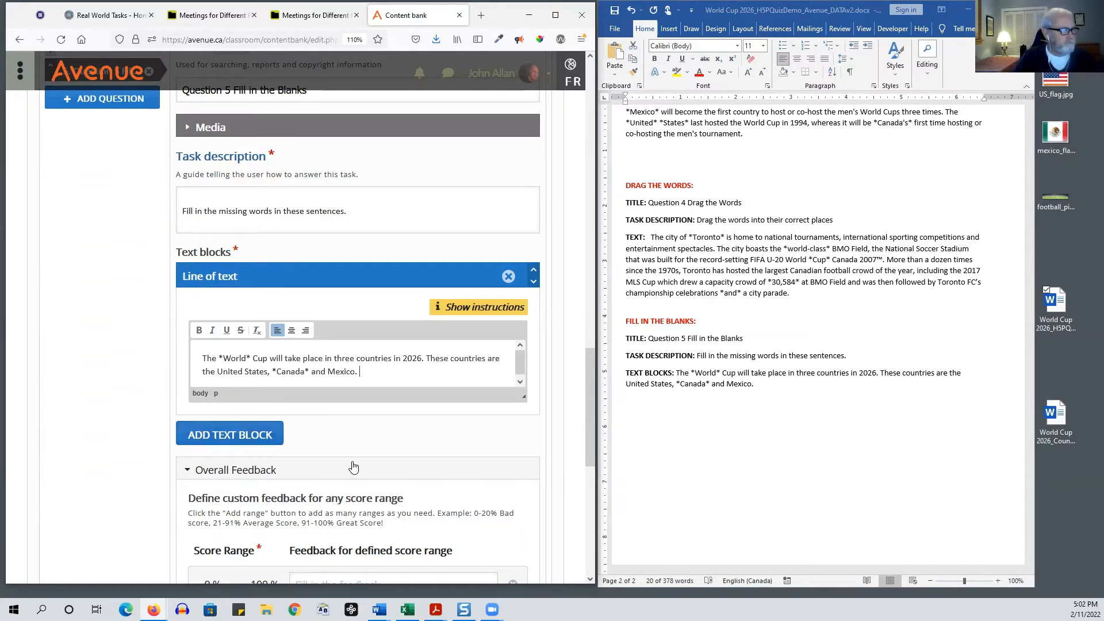
Examine the completed Fill in the Blanks question, its behavioural settings, and the question set's navigation and randomizing options
scroll(364, 410, up, 3)
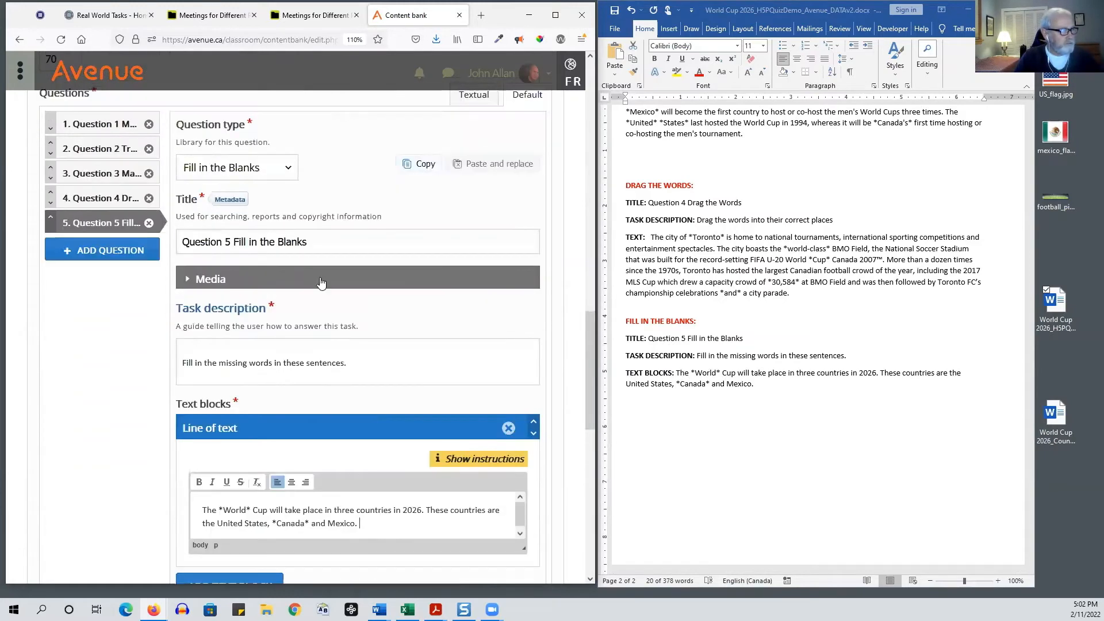
scroll(387, 305, down, 2)
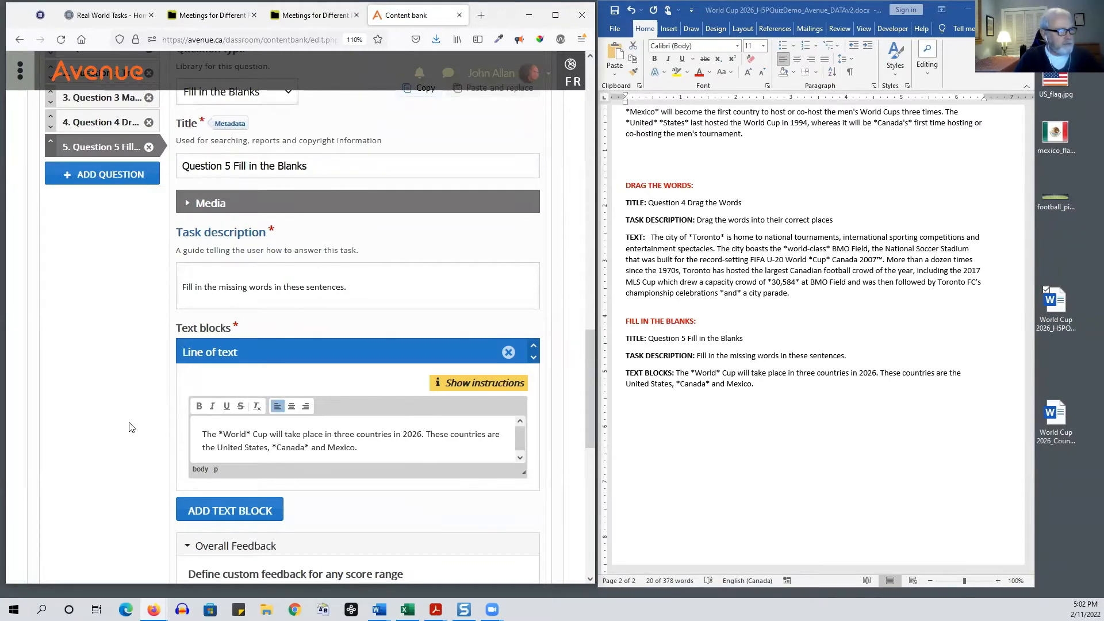
scroll(129, 427, down, 3)
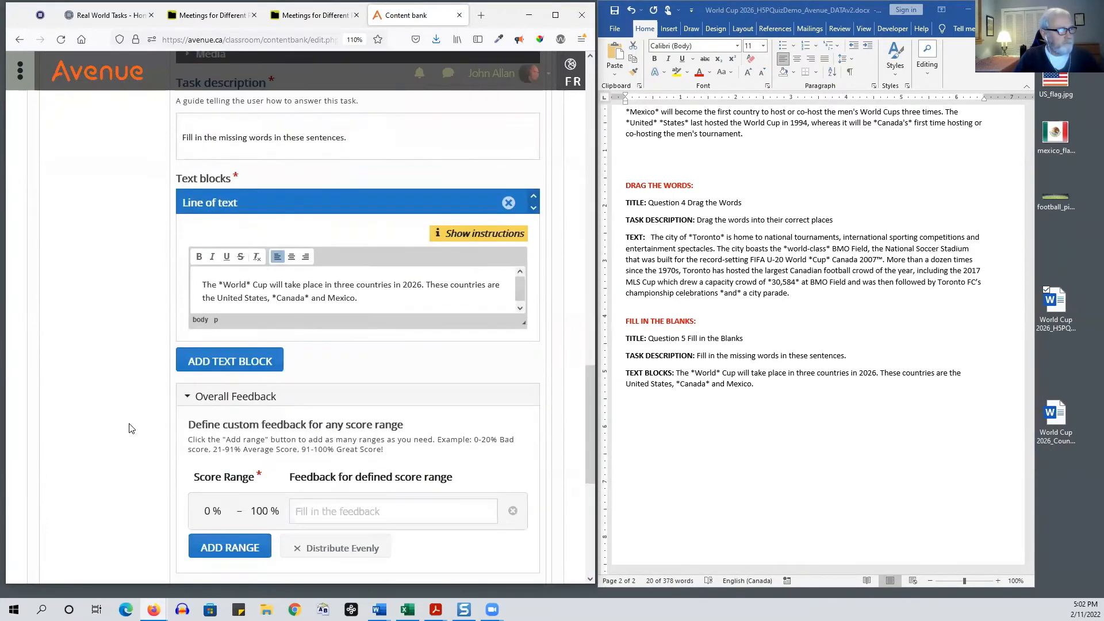
scroll(129, 428, up, 5)
scroll(128, 428, down, 8)
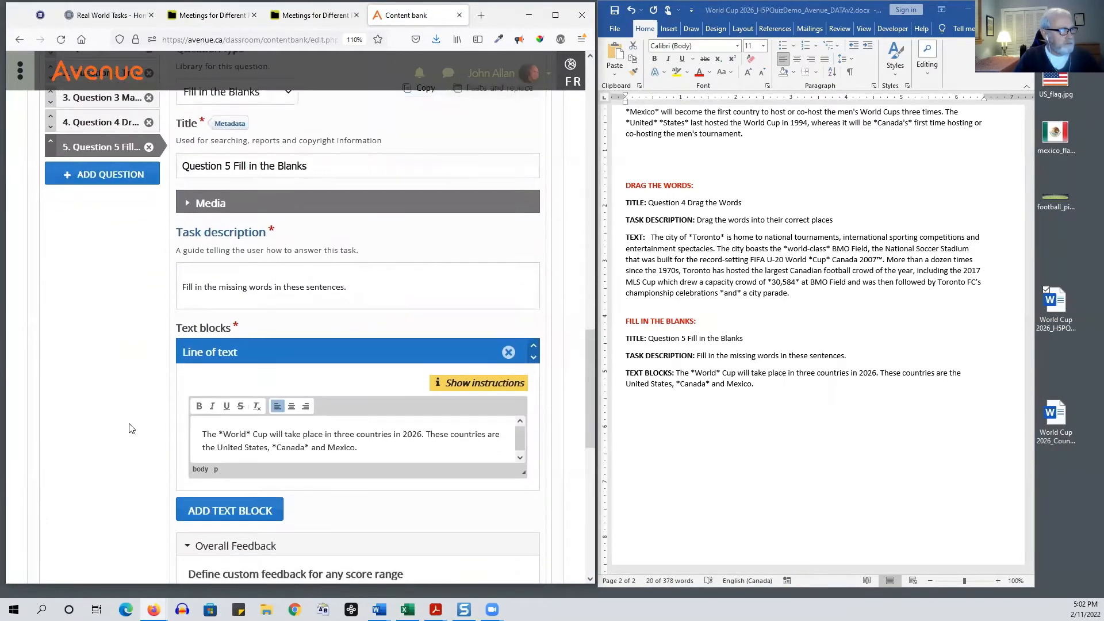
scroll(129, 429, down, 4)
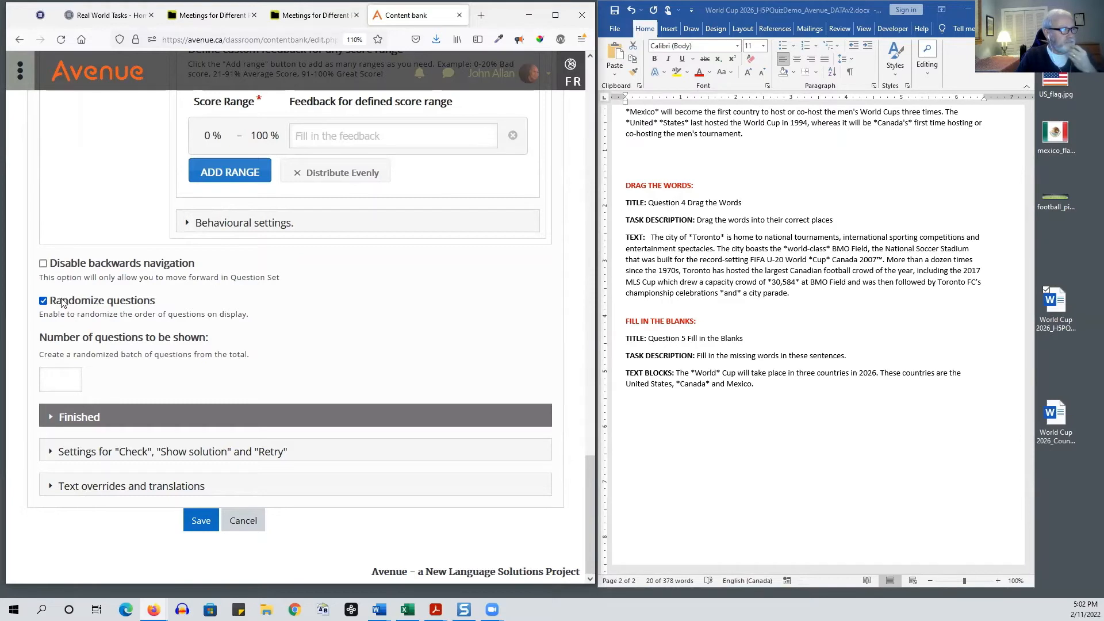
click(187, 223)
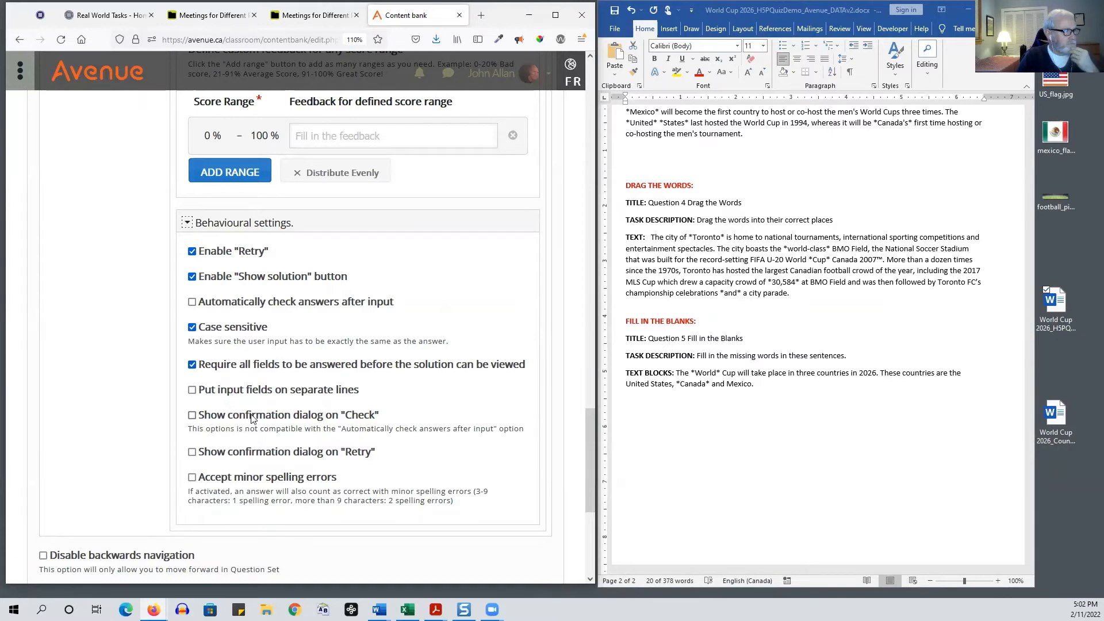
scroll(251, 419, down, 2)
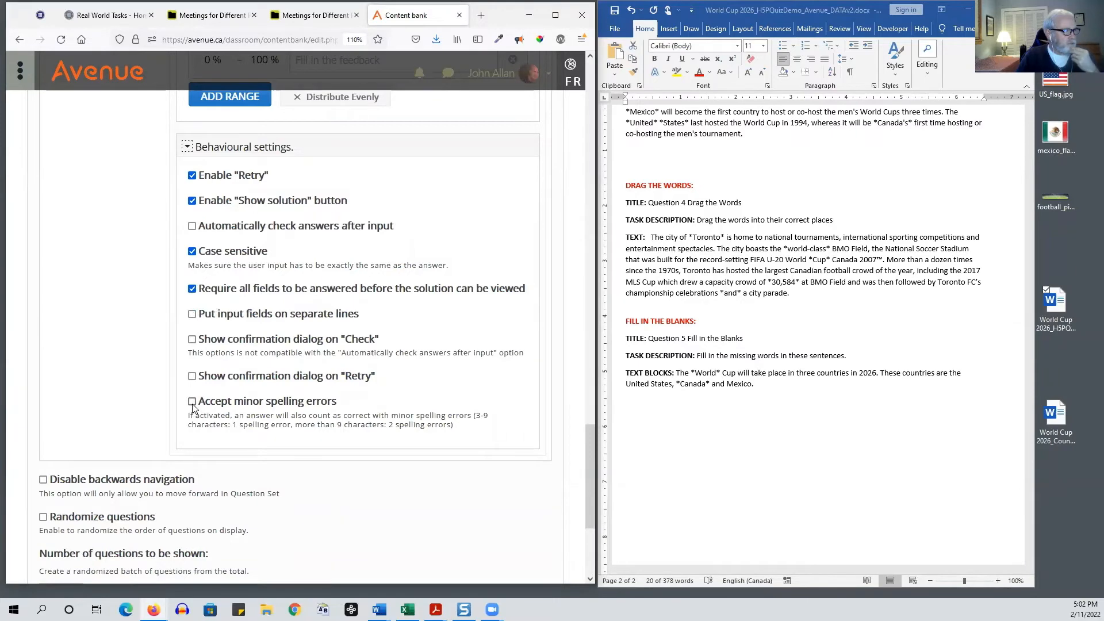
scroll(236, 393, up, 4)
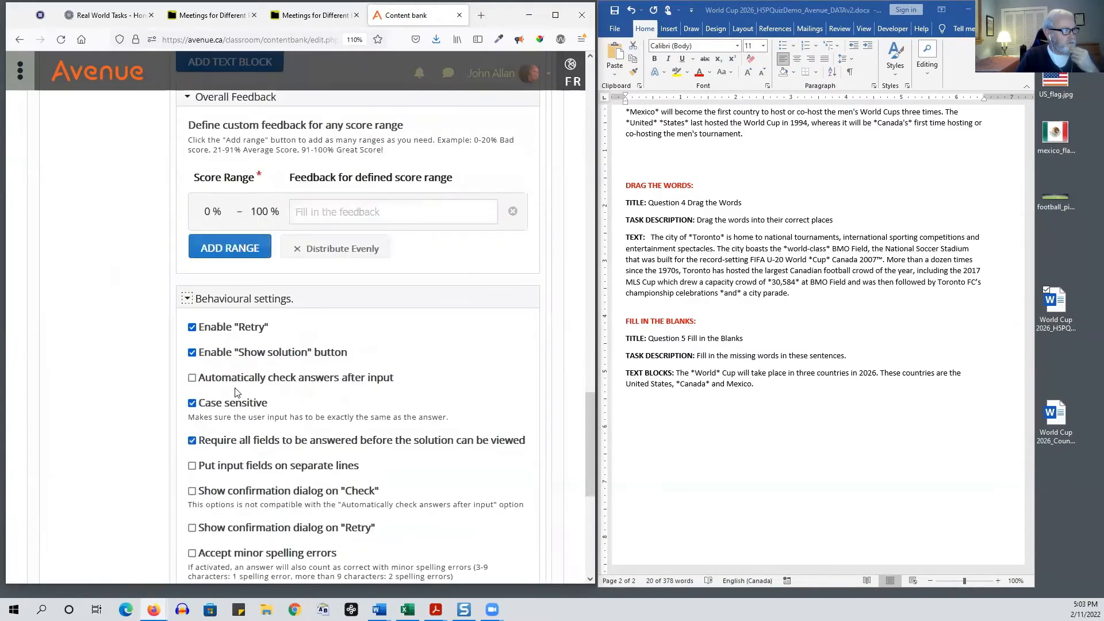
scroll(236, 392, down, 8)
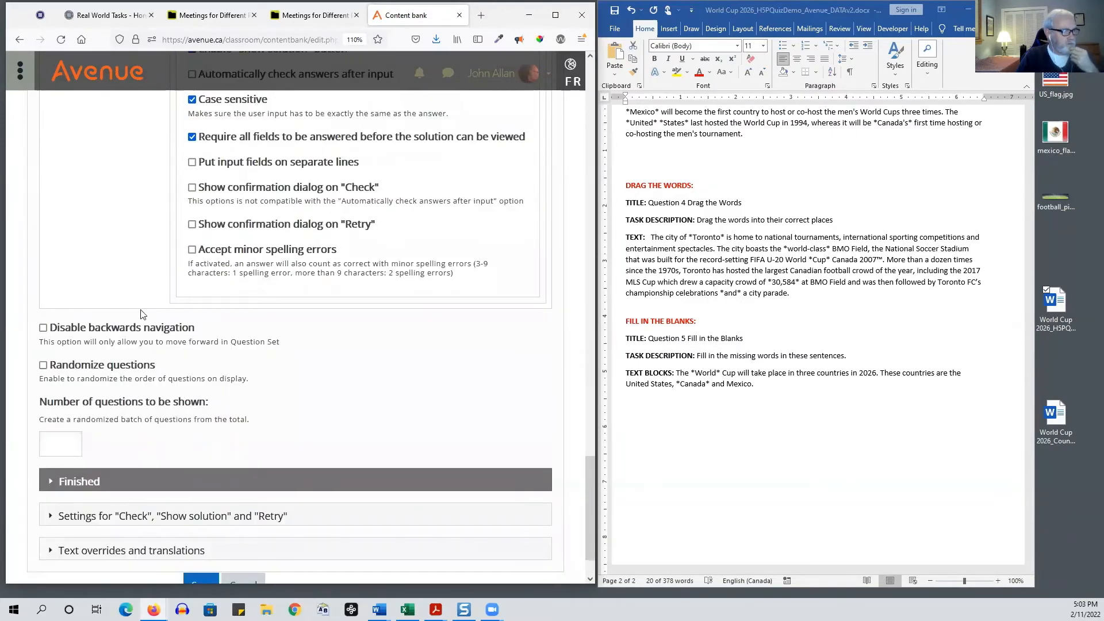
scroll(368, 386, down, 2)
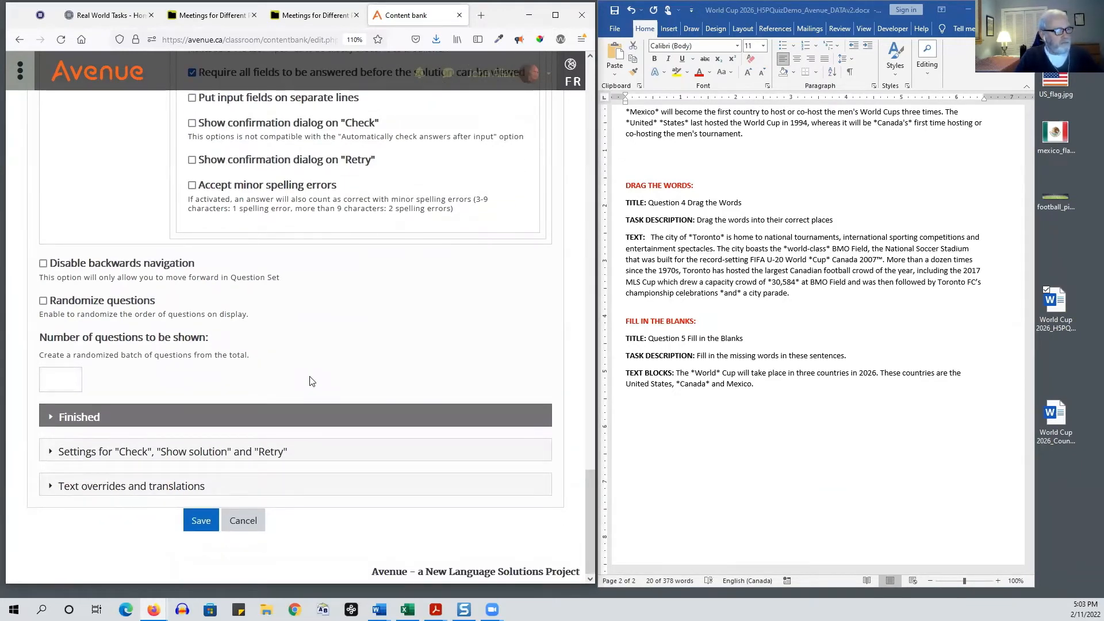
click(63, 379)
text(10)
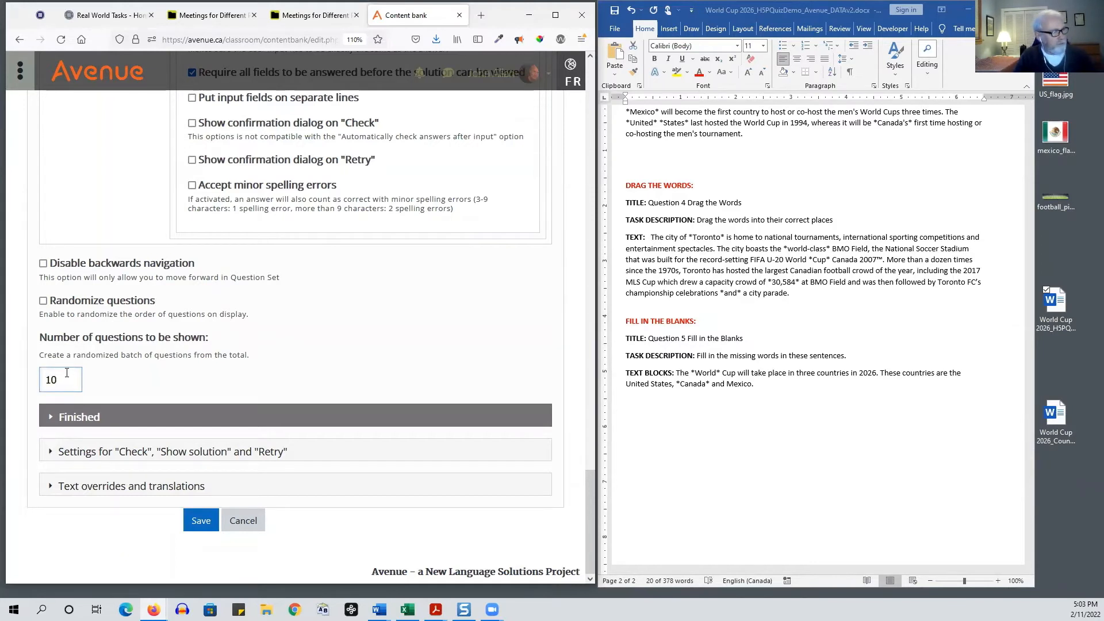
drag(66, 379, 36, 379)
key(BackSpace)
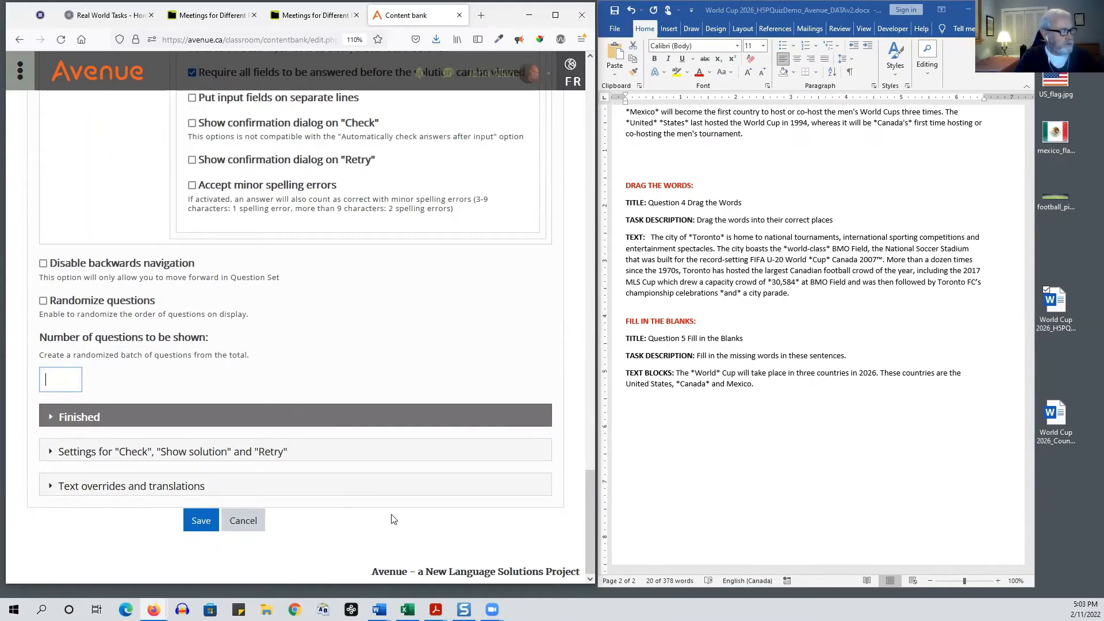
Review the question set's Finished settings for results, feedback, button labels and videos, and save the quiz
click(52, 418)
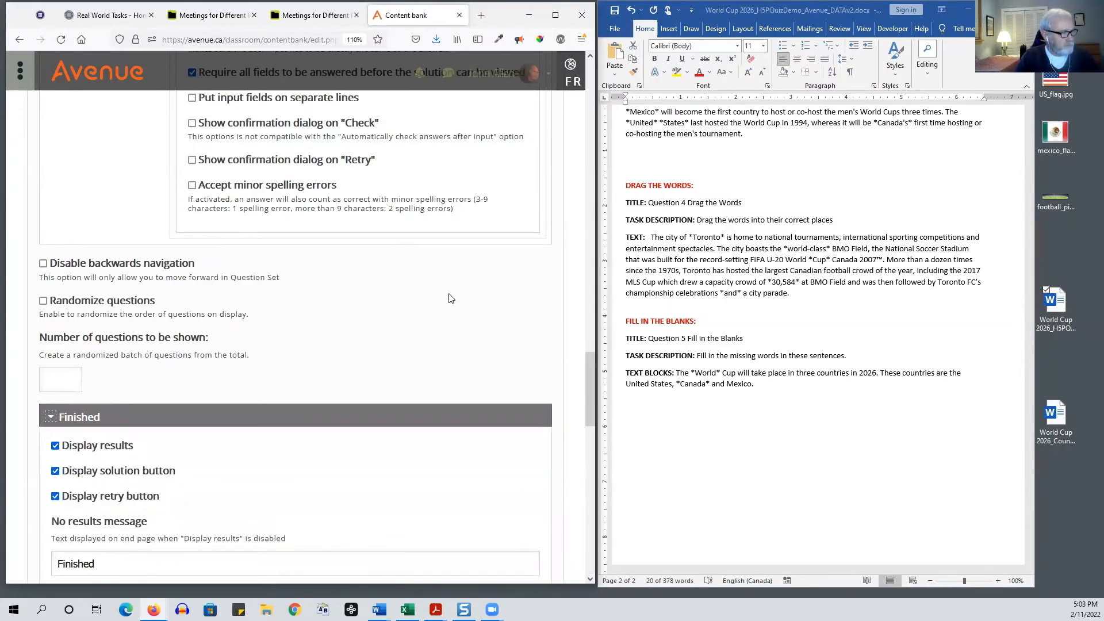
scroll(451, 298, down, 5)
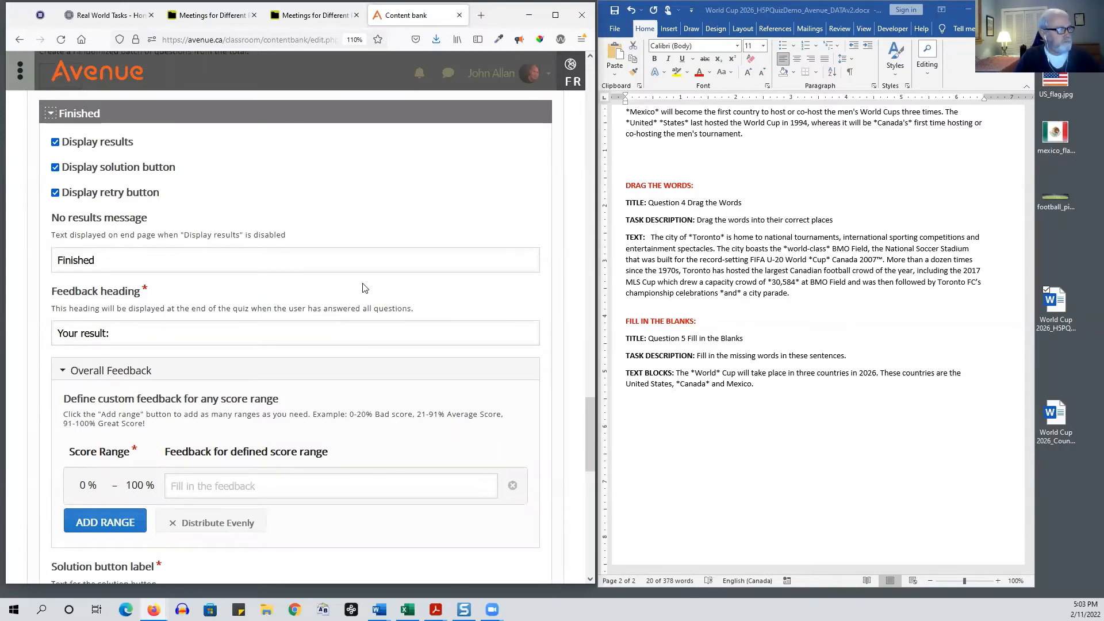
scroll(363, 288, down, 4)
scroll(247, 314, down, 5)
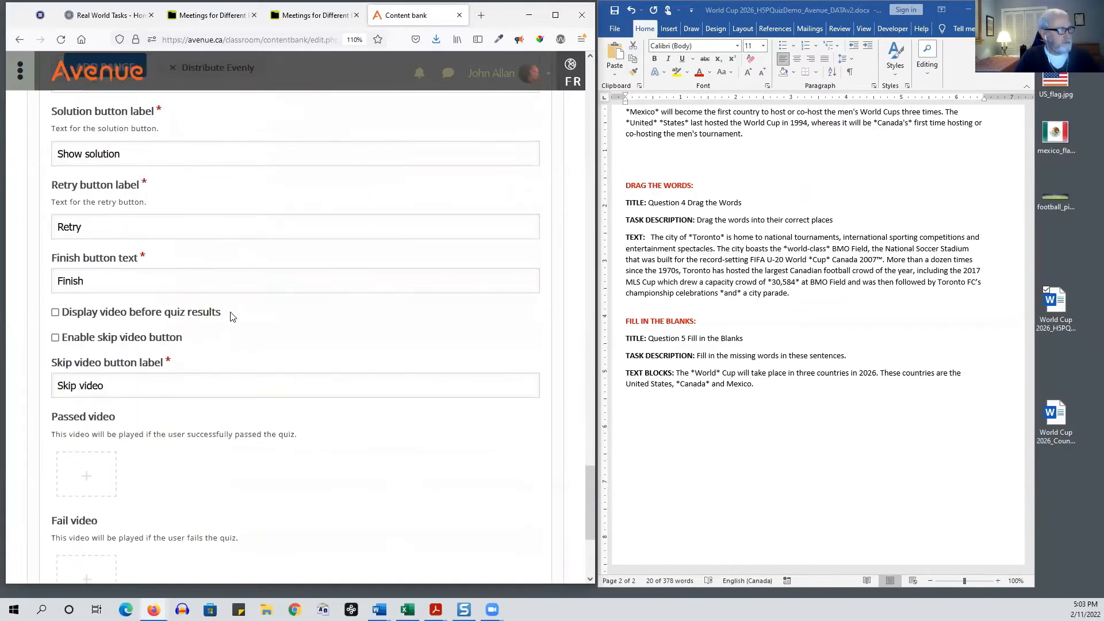
scroll(270, 343, down, 4)
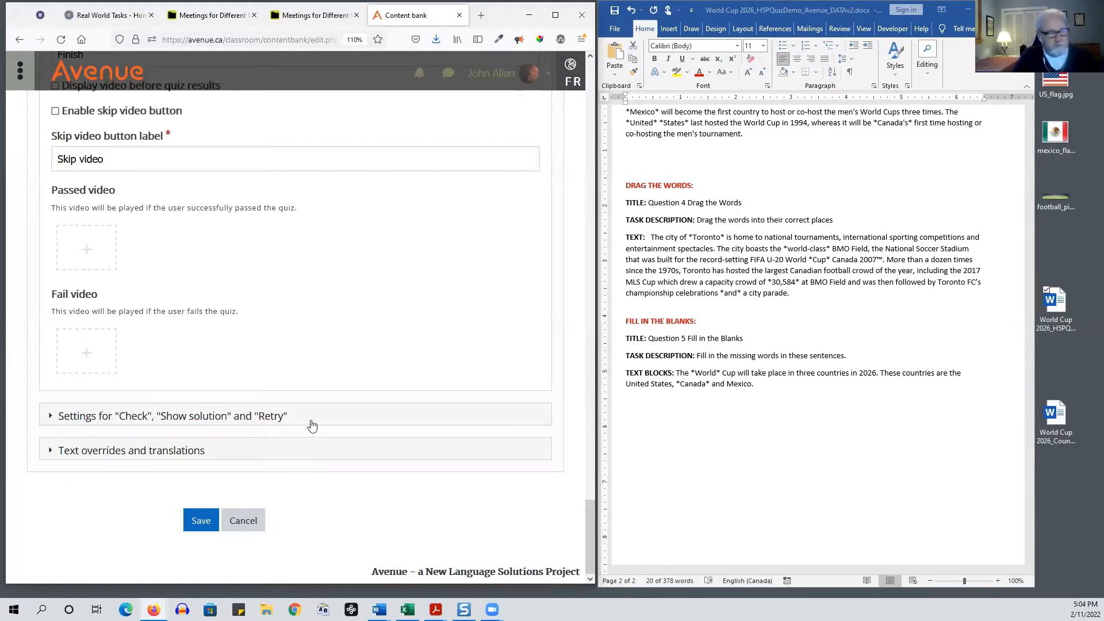
click(195, 524)
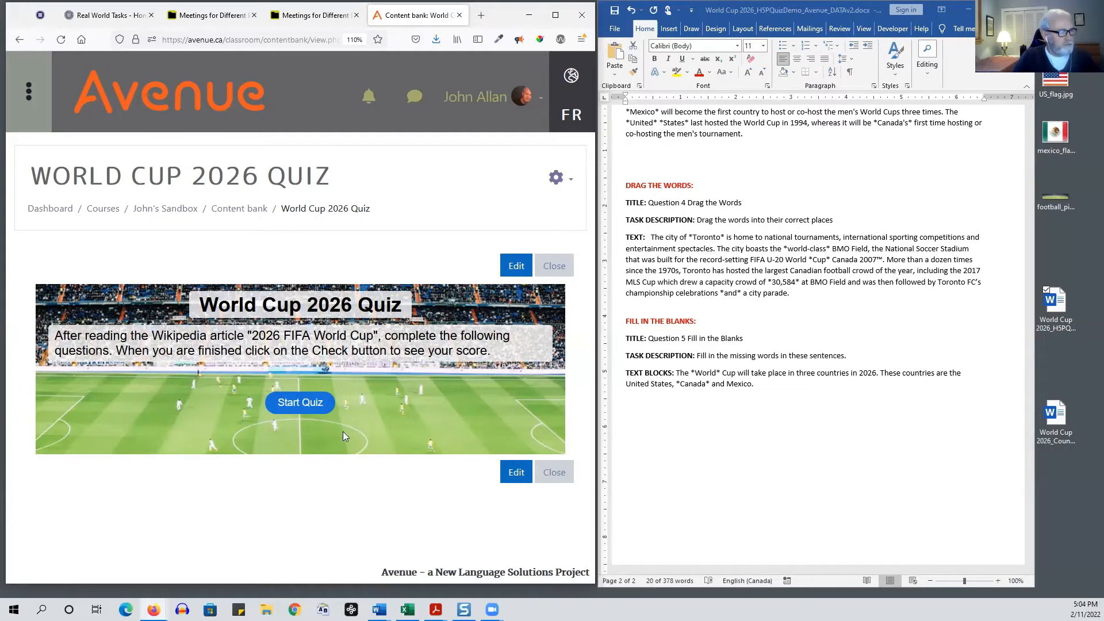
Start the saved quiz and answer the multiple choice question with 23rd, checking the answer
click(300, 403)
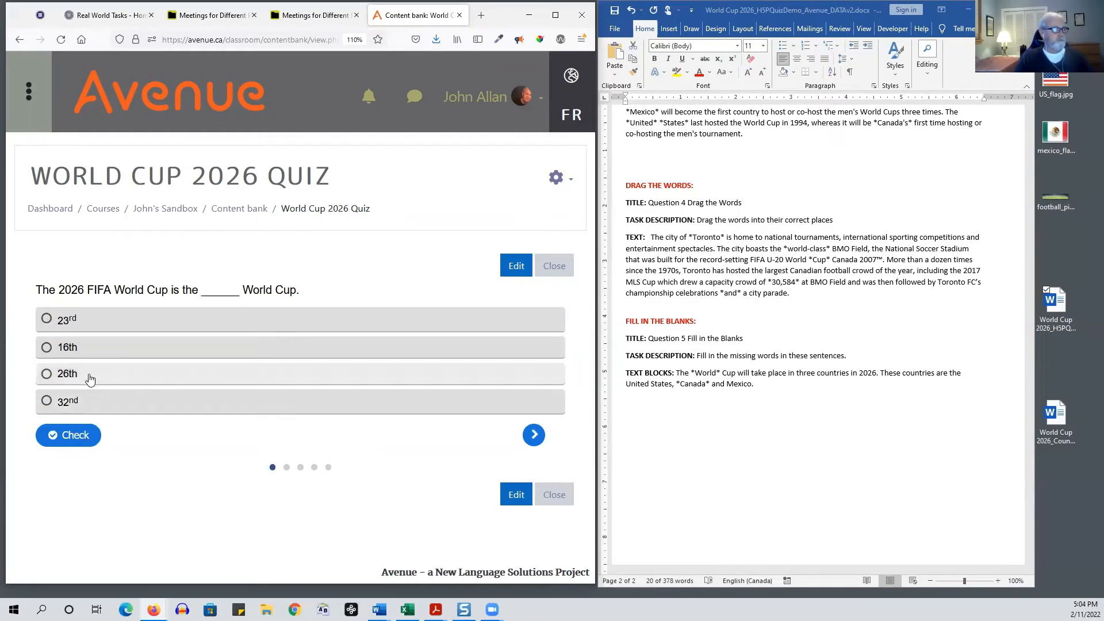
click(65, 324)
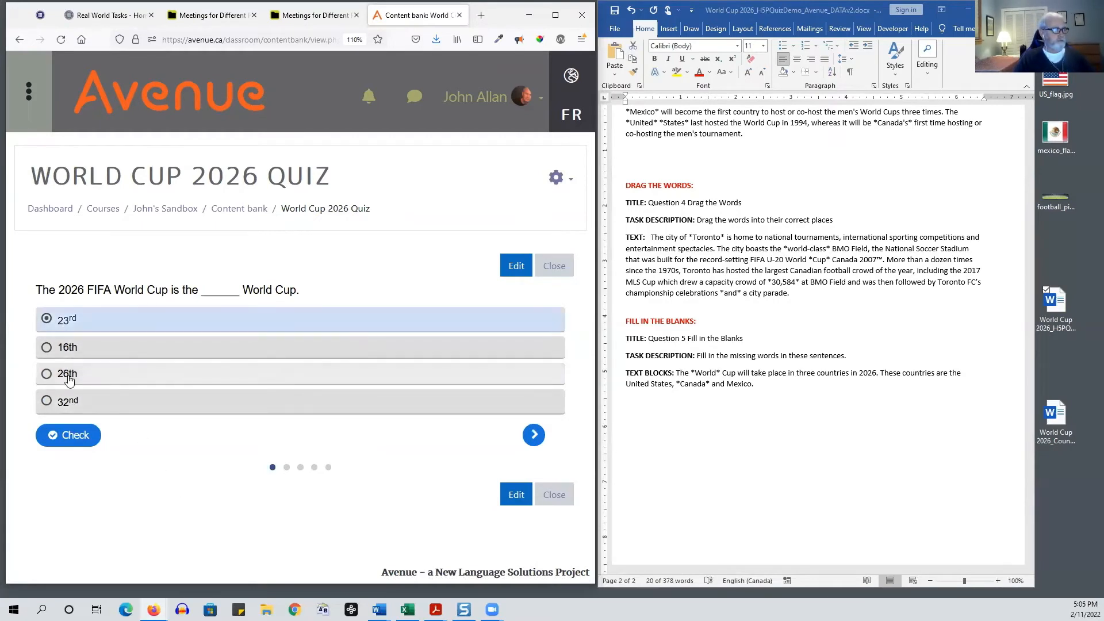
click(73, 435)
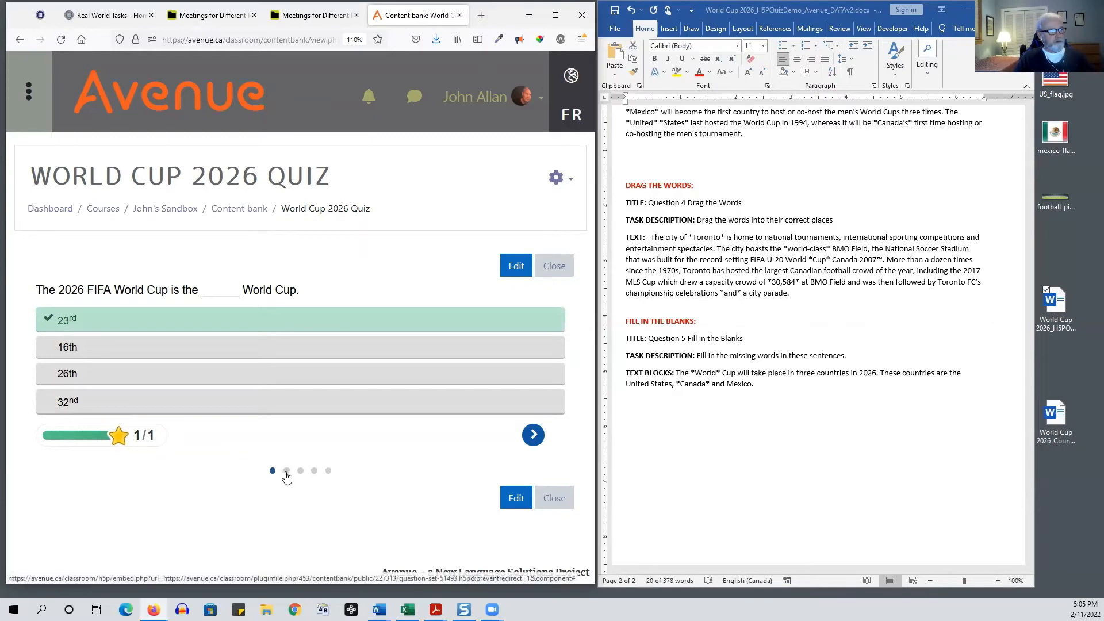
Answer the true/false question about the 2026 World Cup being held in Russia with False and check it
click(533, 436)
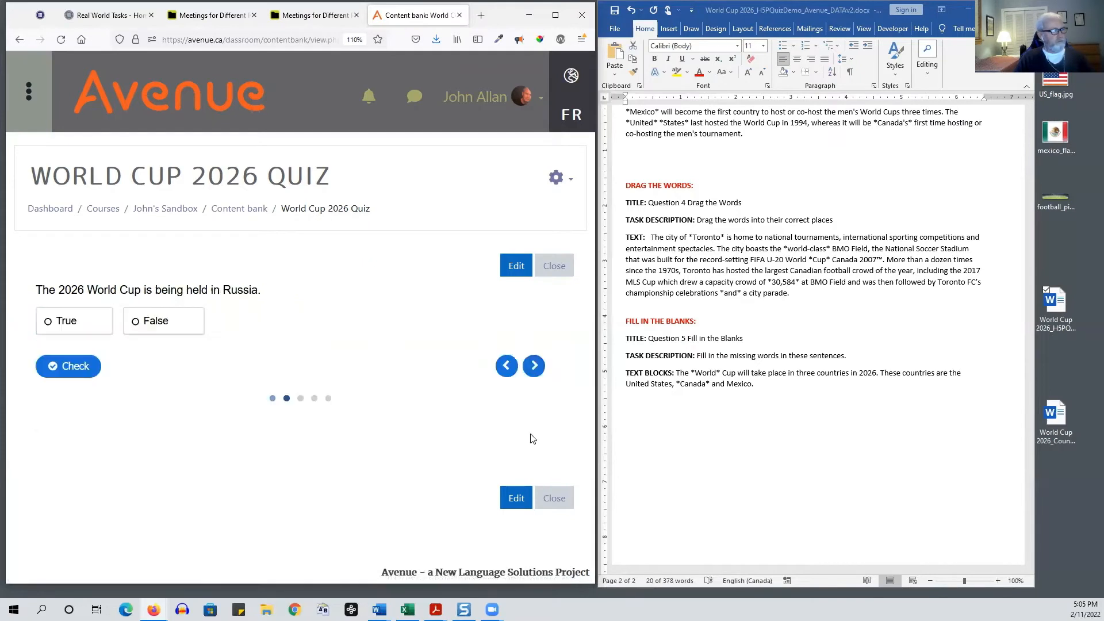
click(177, 328)
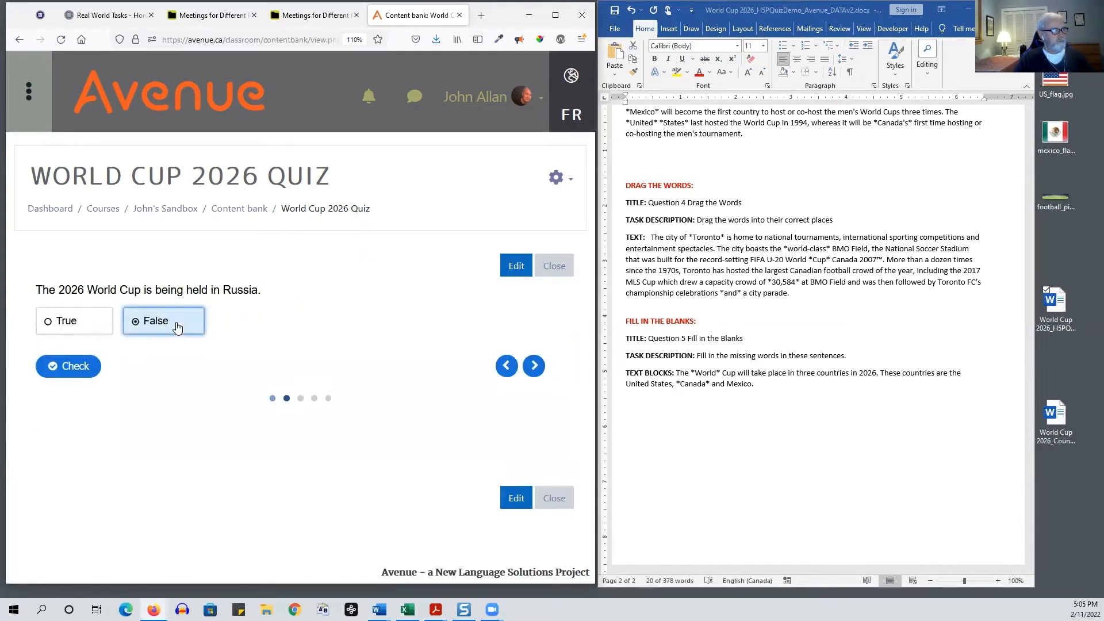
click(72, 364)
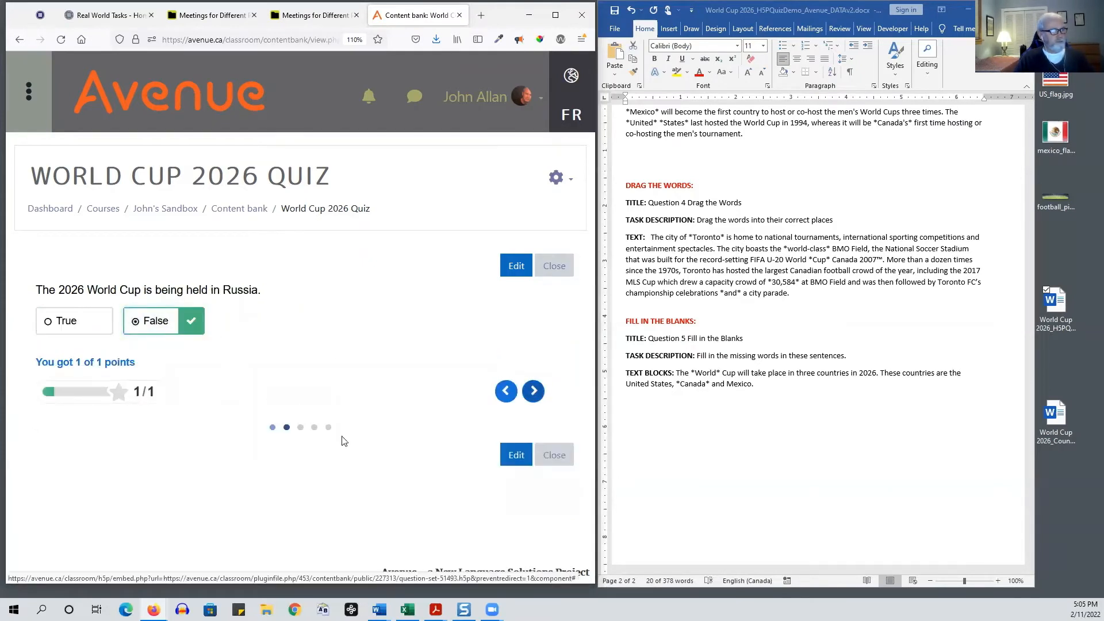
In the country names question, mark Morocco, Moscow, Mexico, United, States and Canada's in the paragraph and check the answers
click(533, 391)
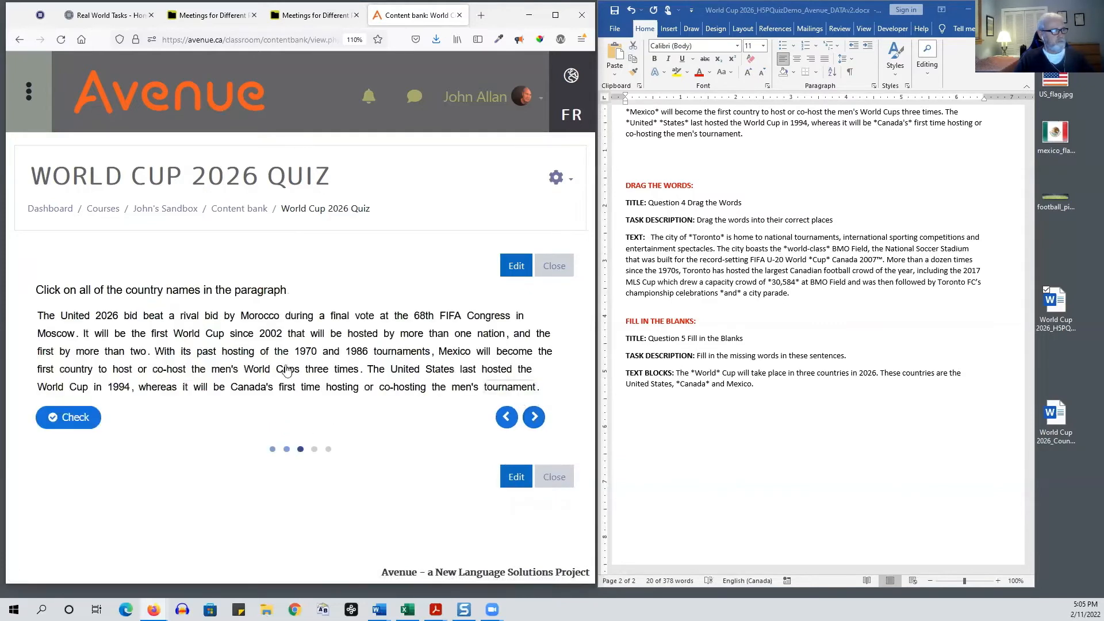
click(259, 316)
click(454, 352)
click(440, 370)
click(405, 369)
click(253, 387)
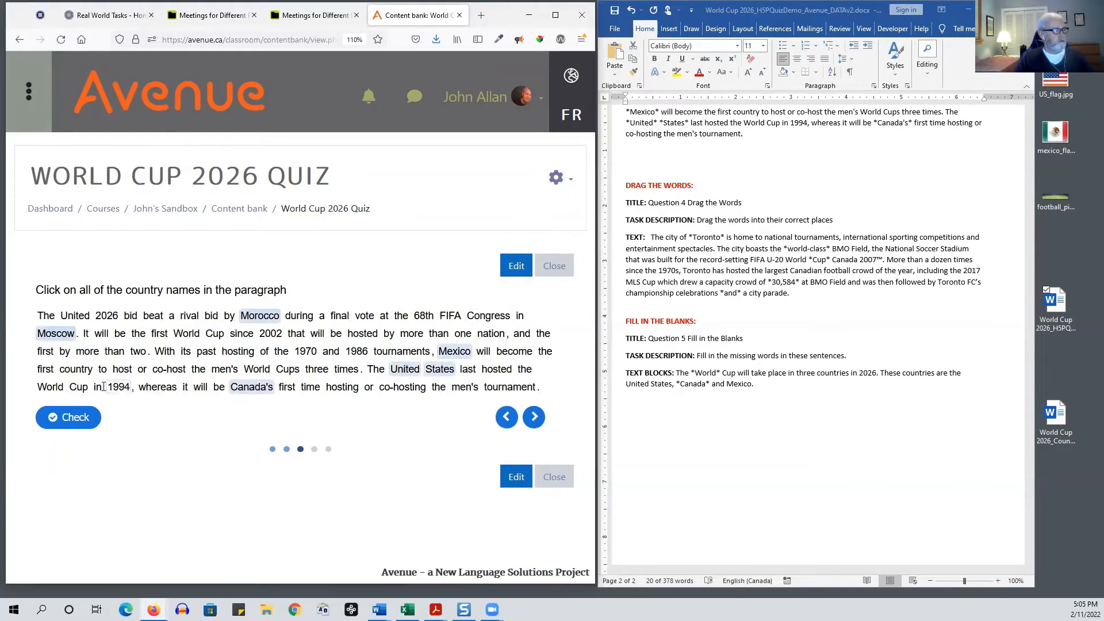
click(78, 418)
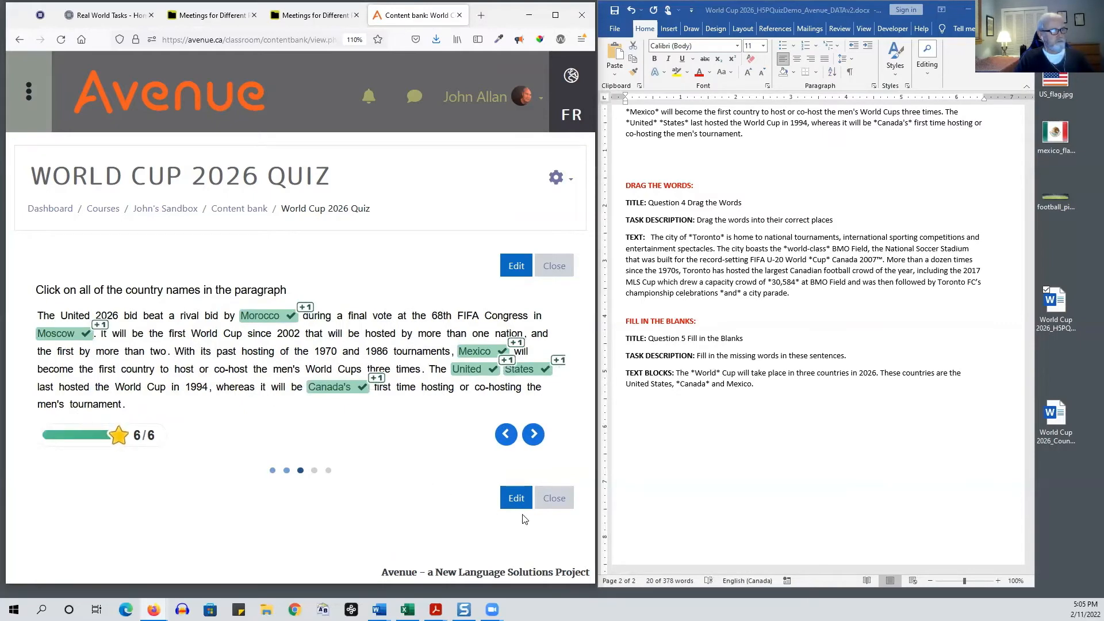
In the drag-the-words question, fill the gaps in reading order with Toronto, Cup, 30,584, and, world-class
click(534, 435)
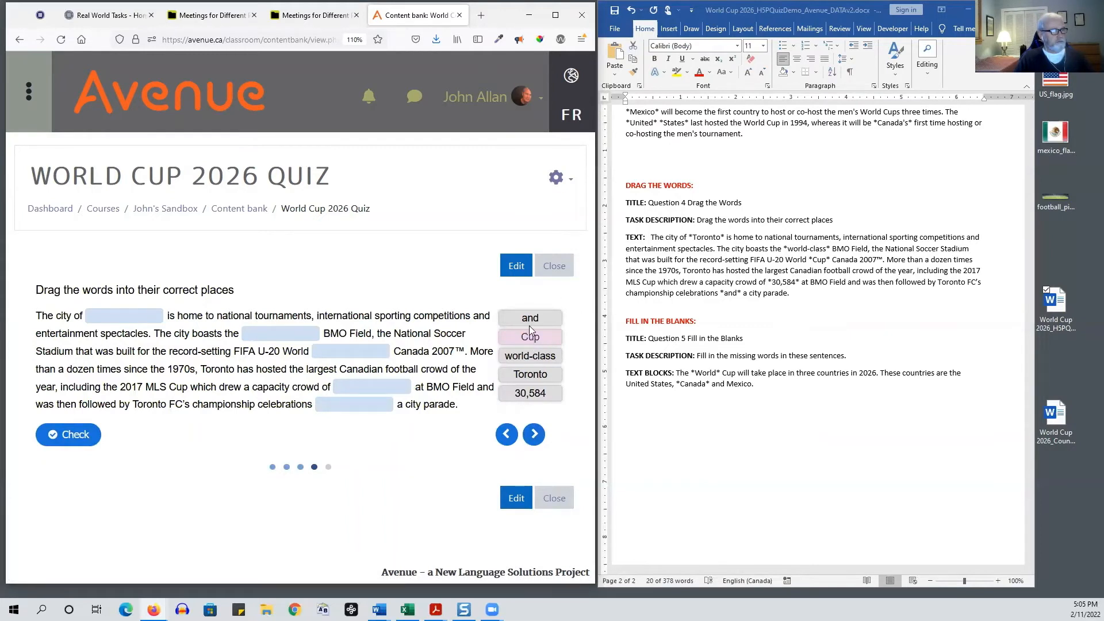
drag(525, 369, 138, 308)
drag(513, 327, 374, 392)
drag(517, 360, 371, 353)
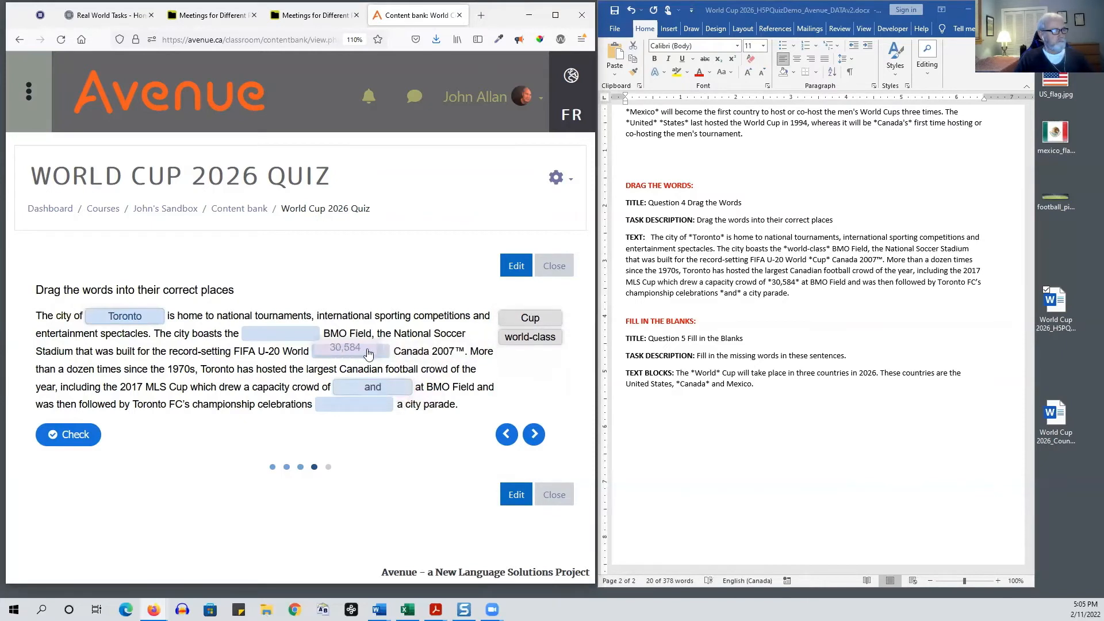
drag(530, 337, 356, 408)
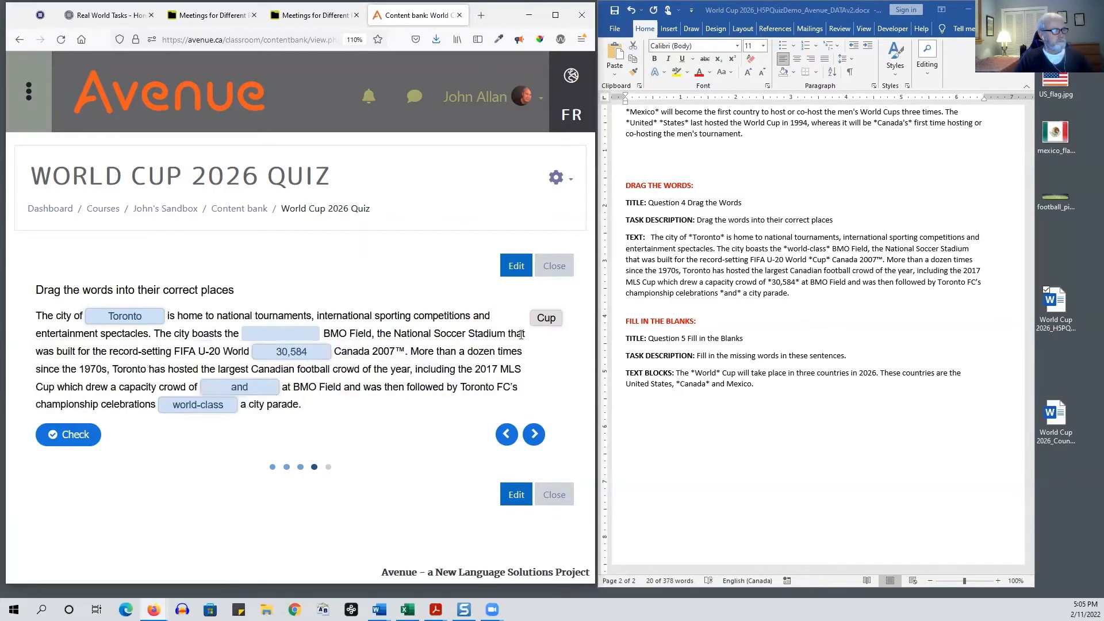
drag(530, 318, 270, 342)
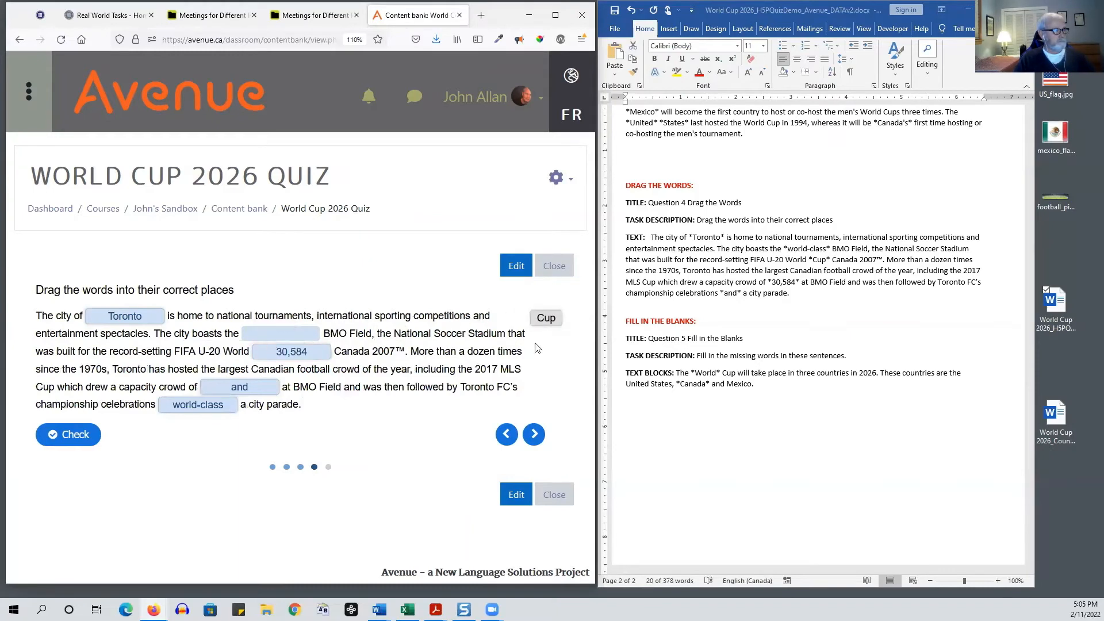
drag(547, 320, 273, 329)
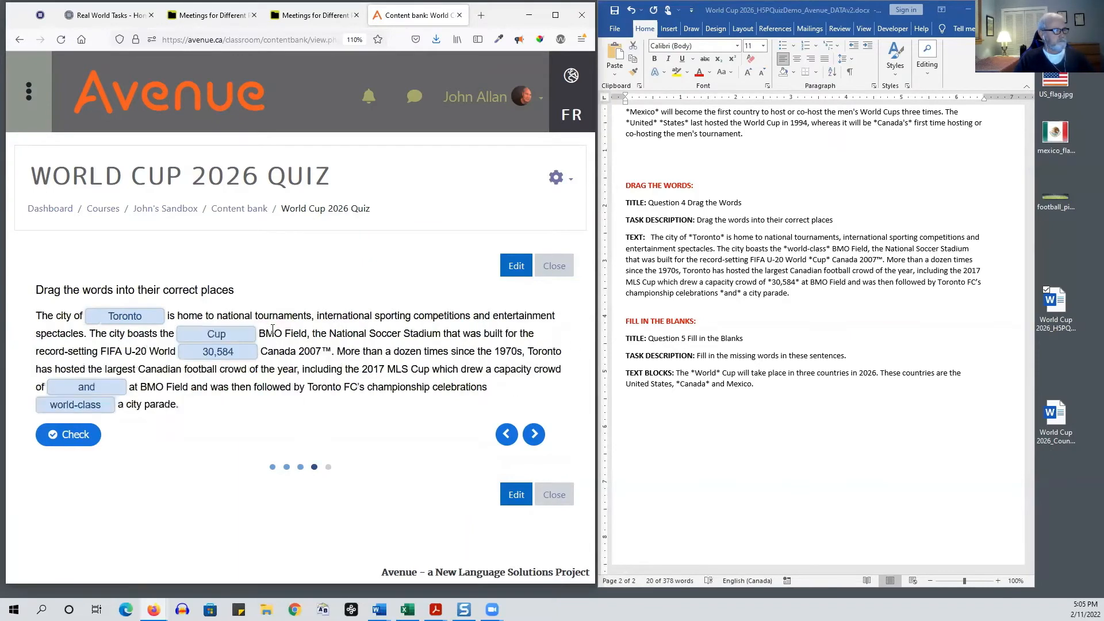
Check the placed words and show the solution, then reset the drag-the-words question for another attempt
click(98, 434)
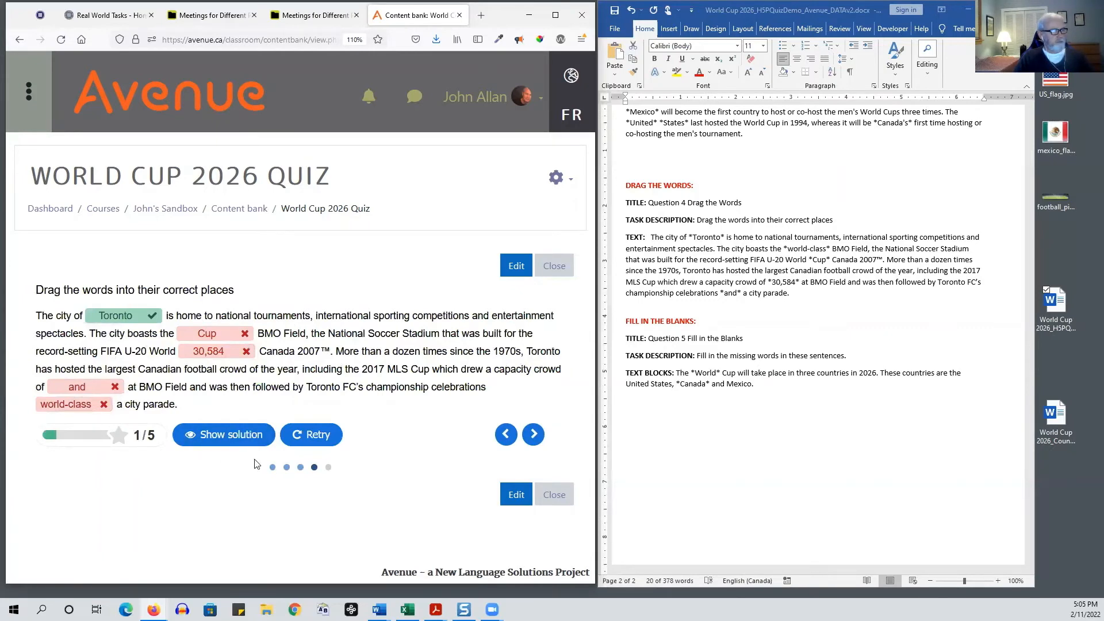
click(235, 435)
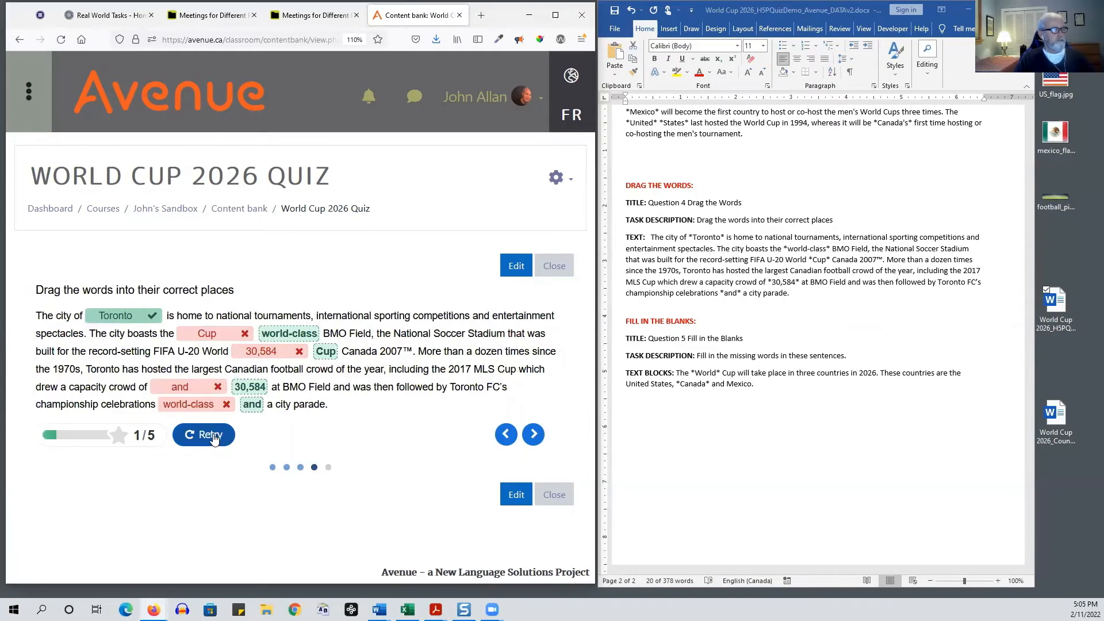
click(214, 437)
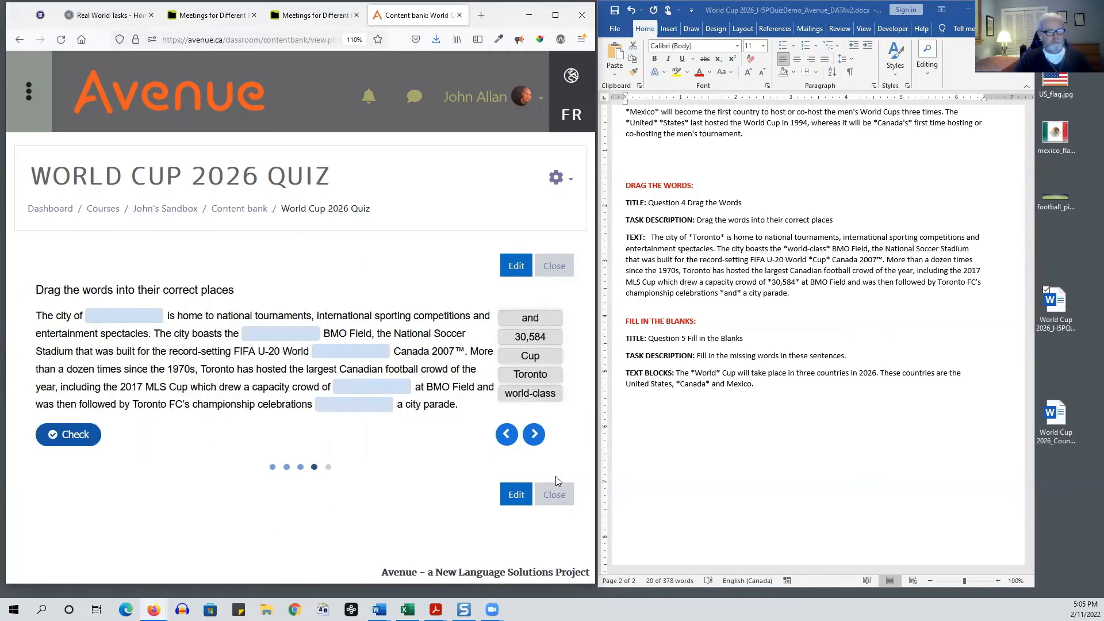
Answer the fill-in-the-blanks question with World and Canada Eh!, check the answers and show the solution
click(534, 434)
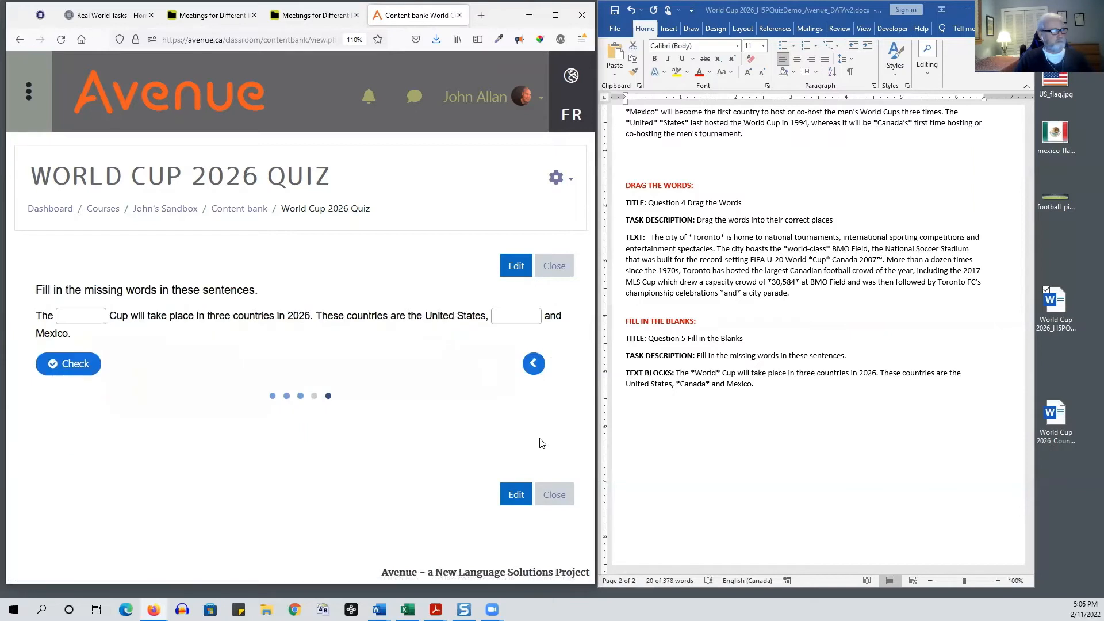
click(80, 316)
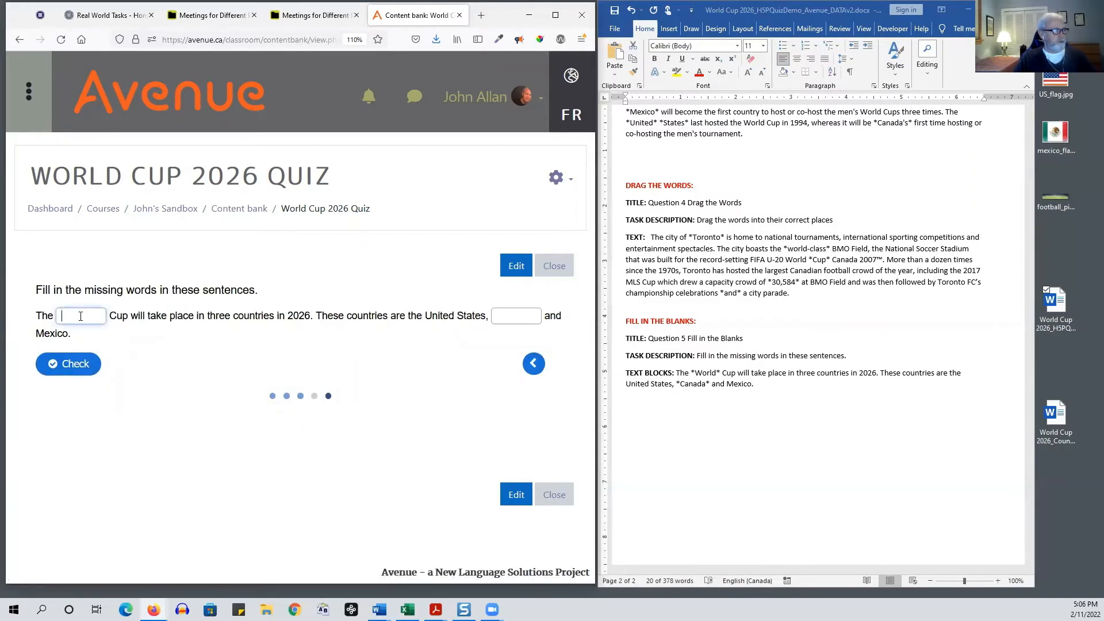
text(World)
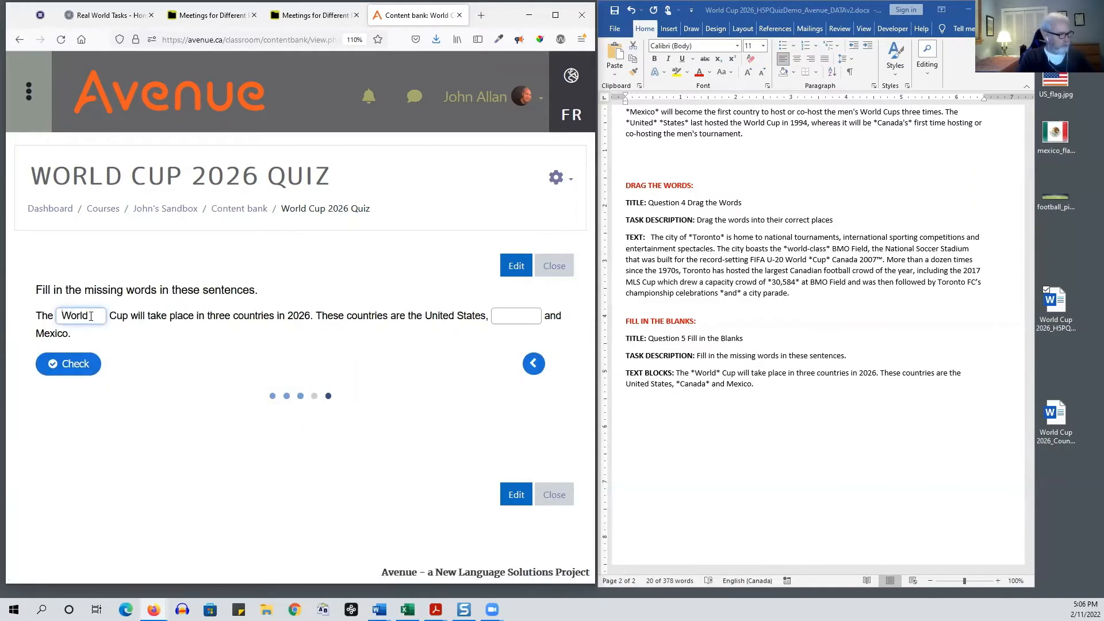
click(499, 315)
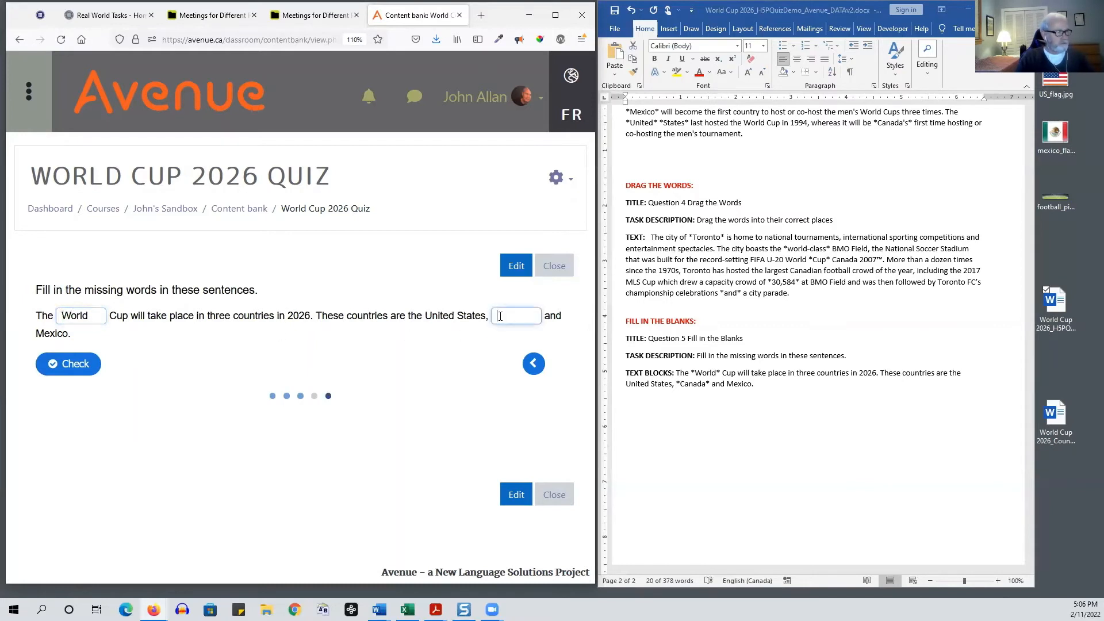
text(Canada)
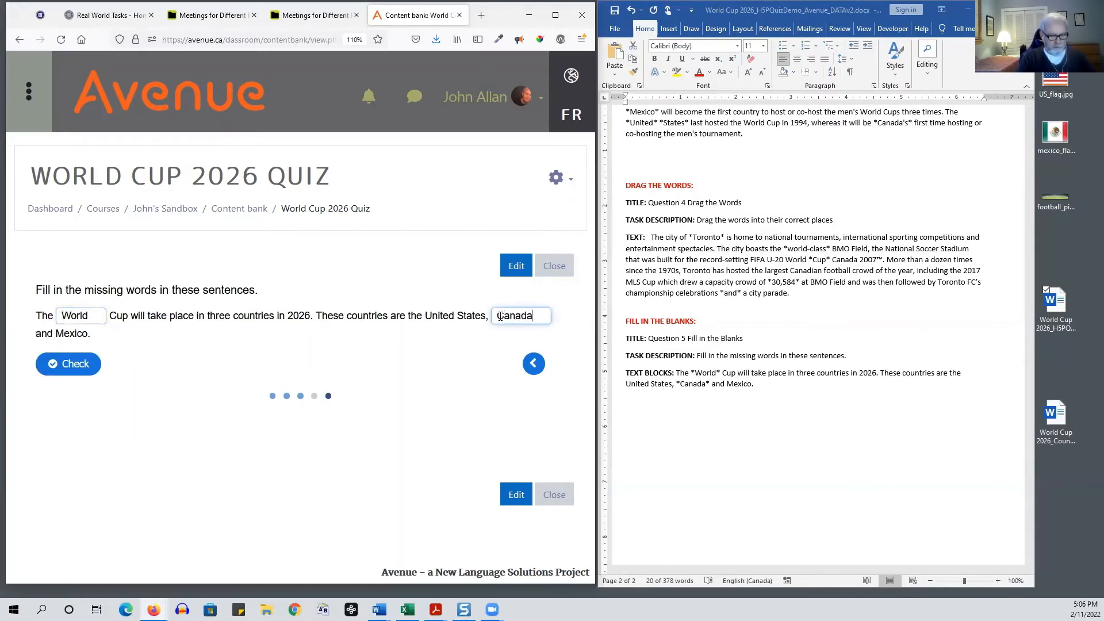
text( Eh!)
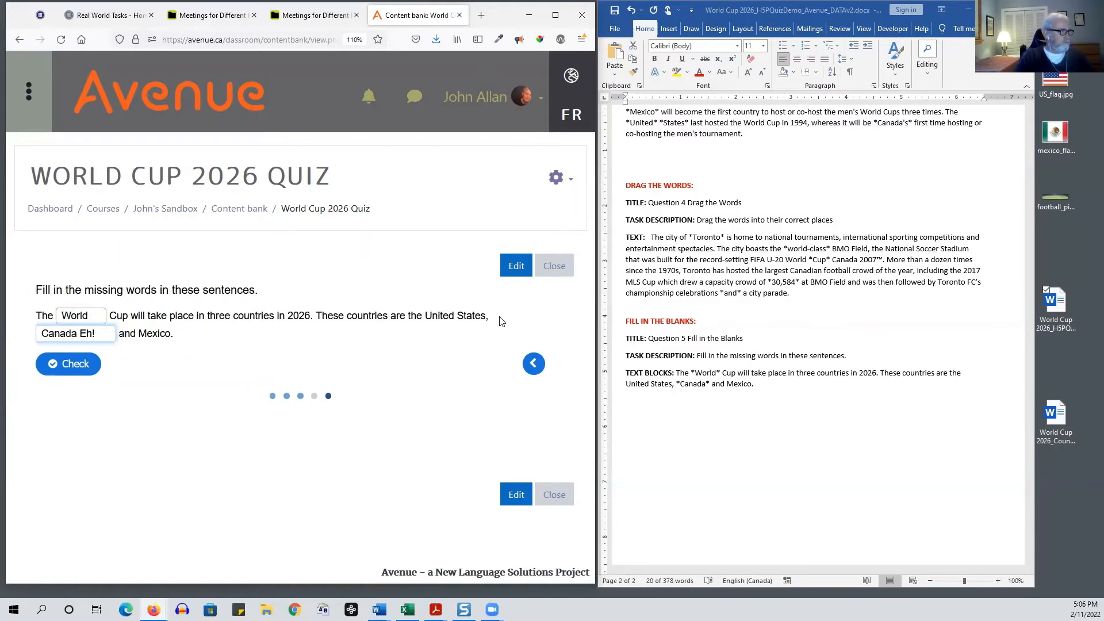
click(57, 364)
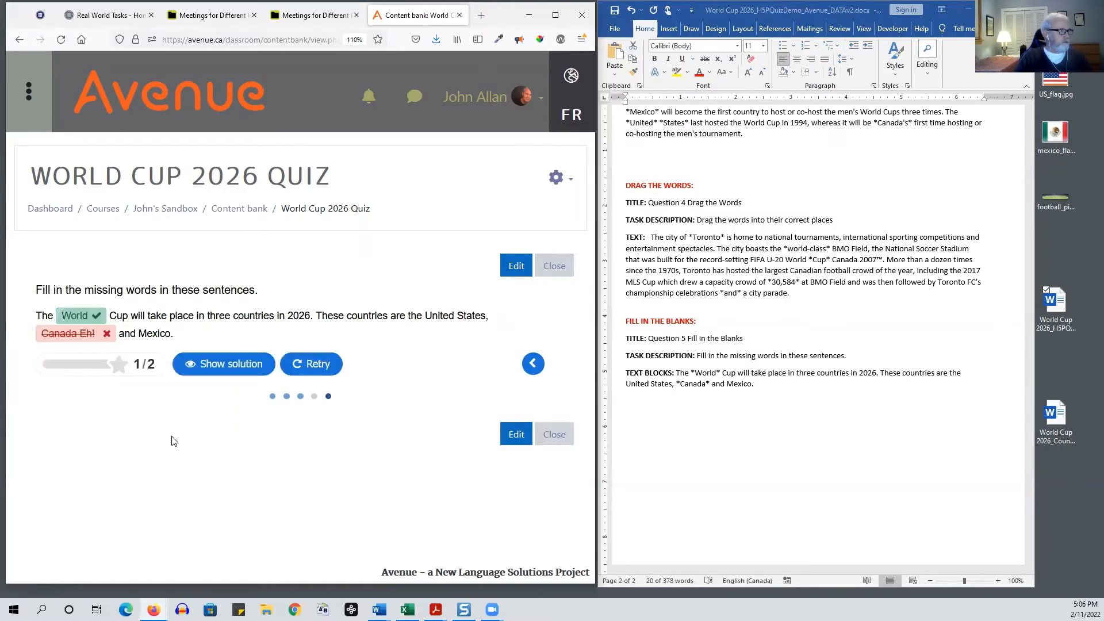
click(246, 371)
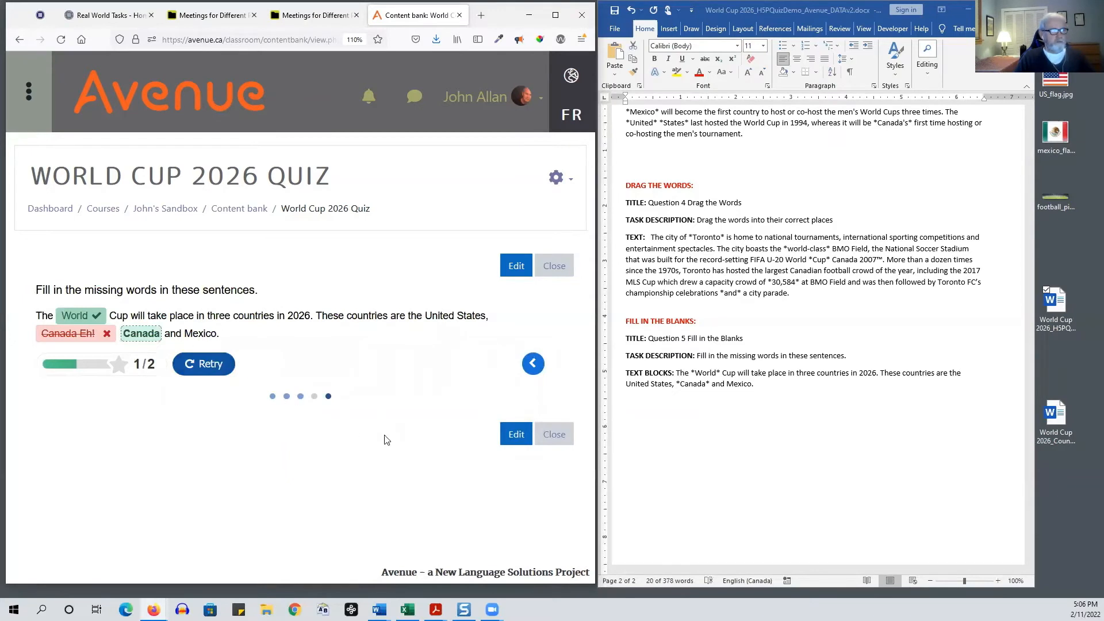
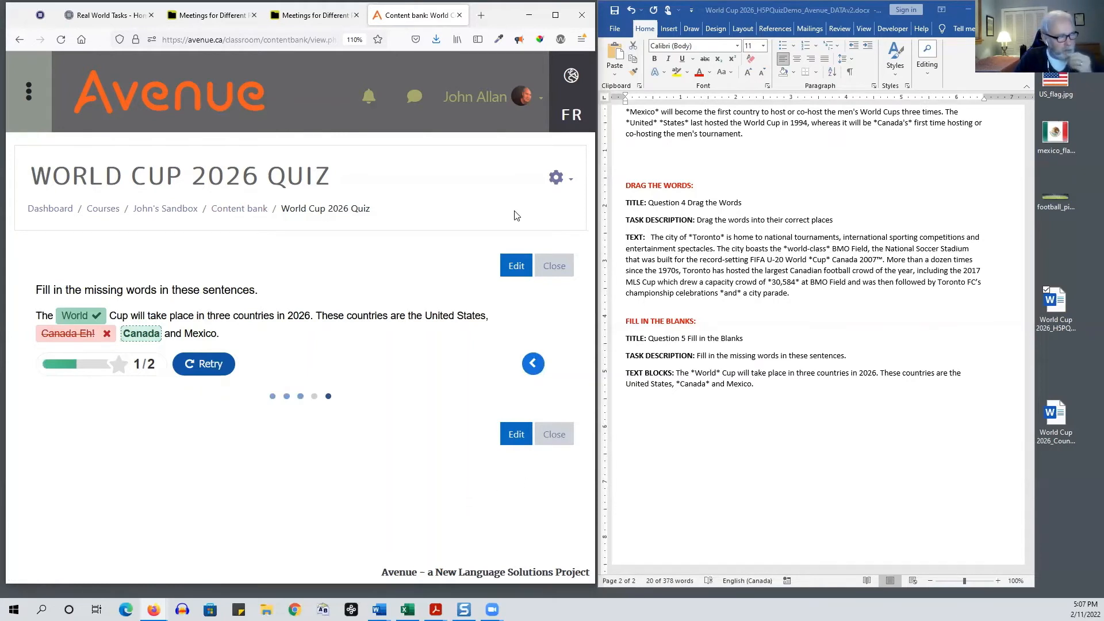
Rename the quiz content to World Cup 2026 Quiz_Feb11_2022
click(566, 179)
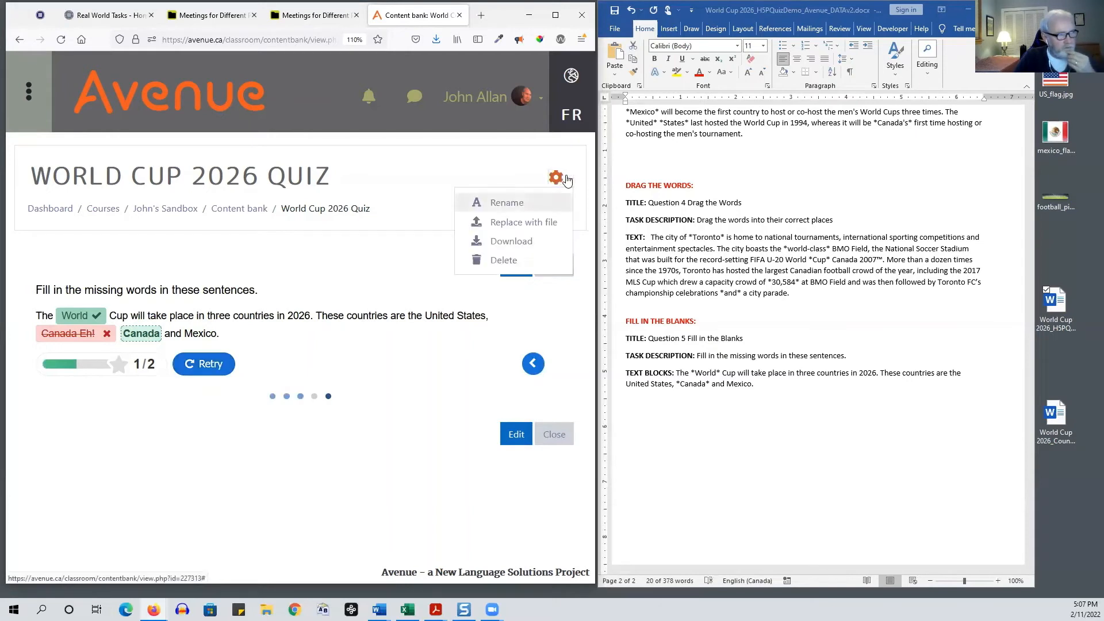
click(507, 204)
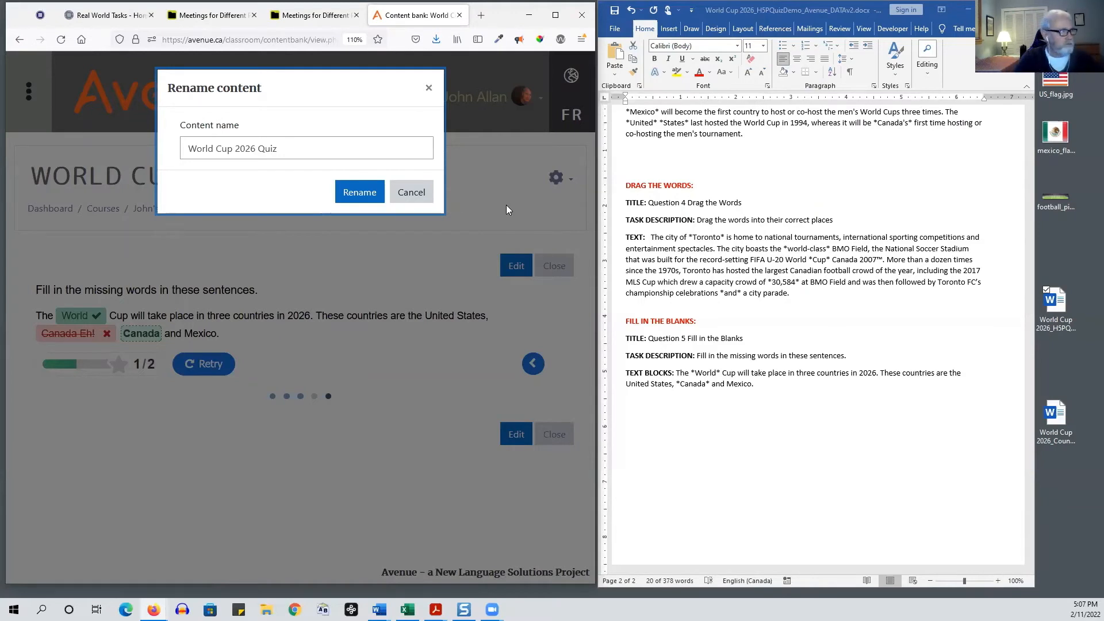
click(302, 150)
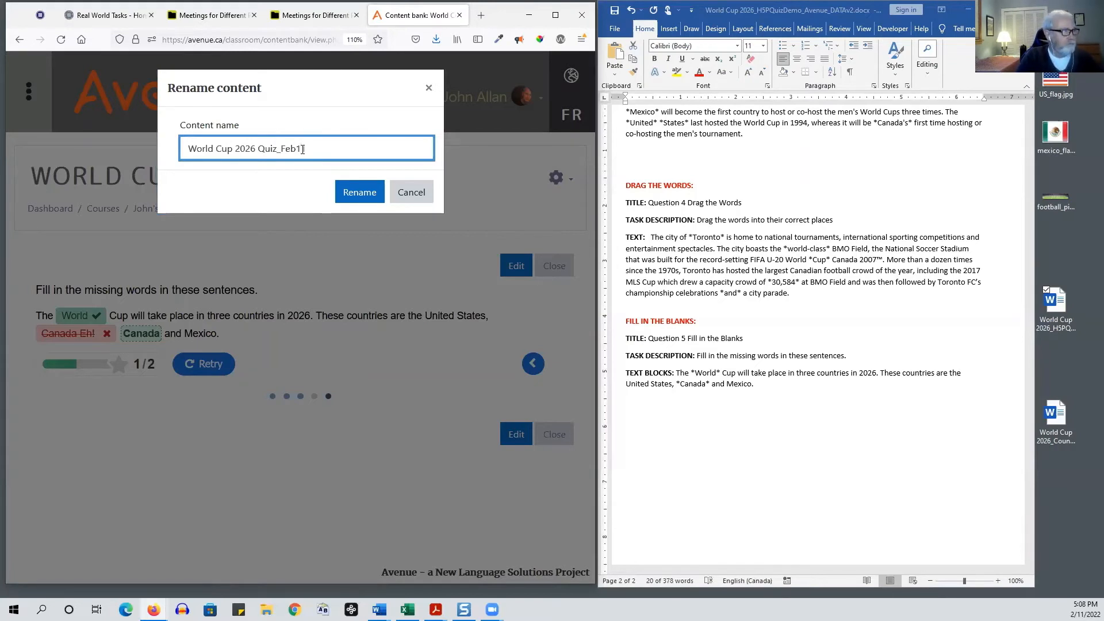
text(_Feb11_2022)
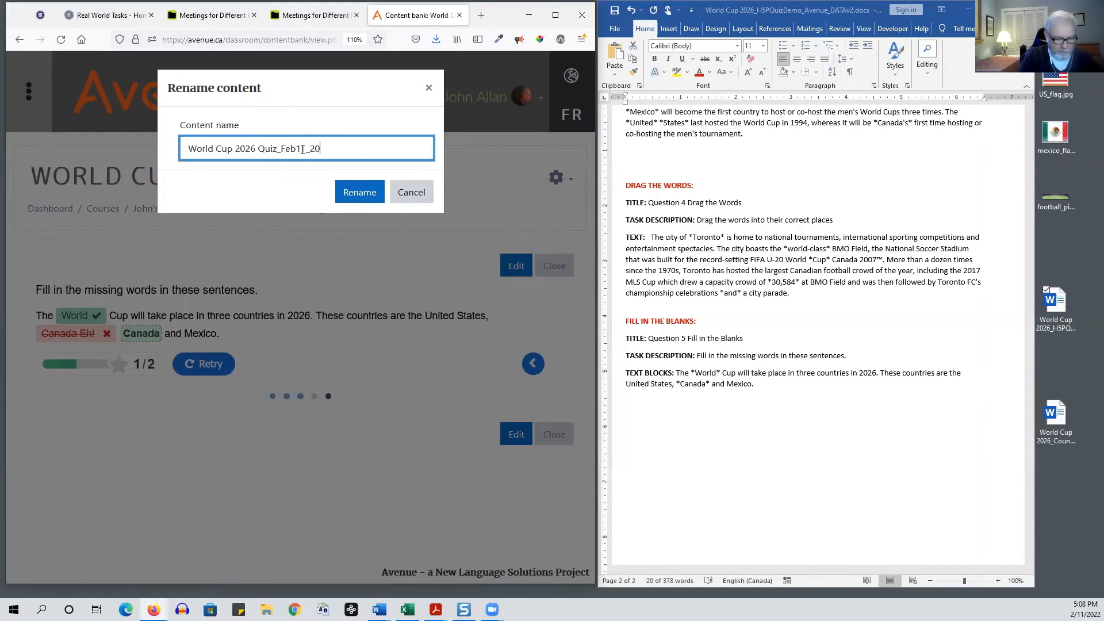
click(366, 200)
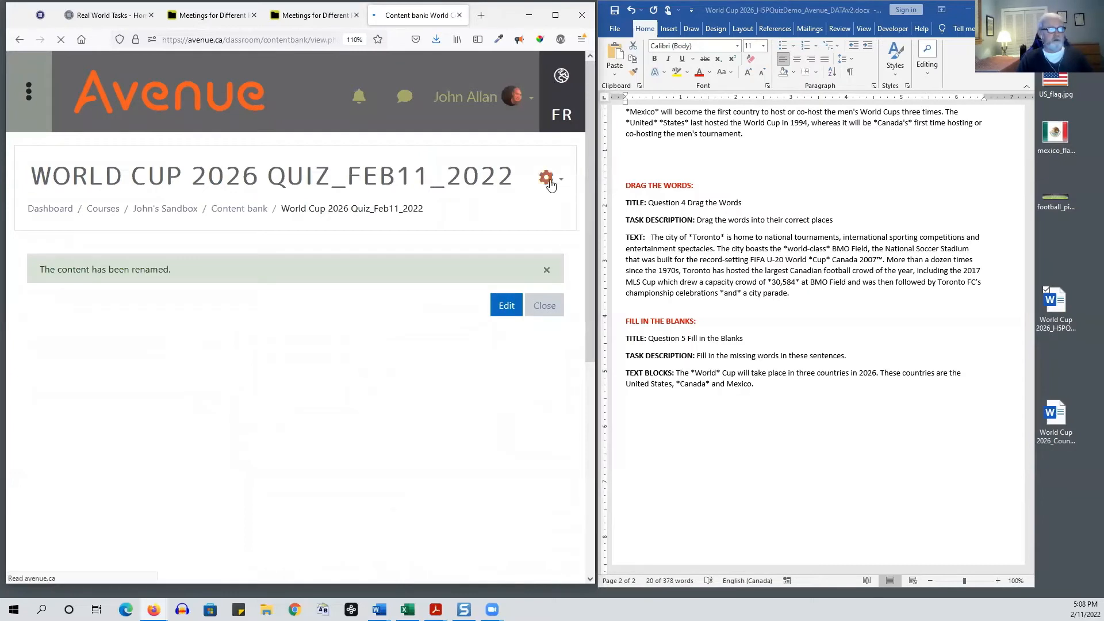
Close the renamed quiz and return to the content bank list
click(571, 184)
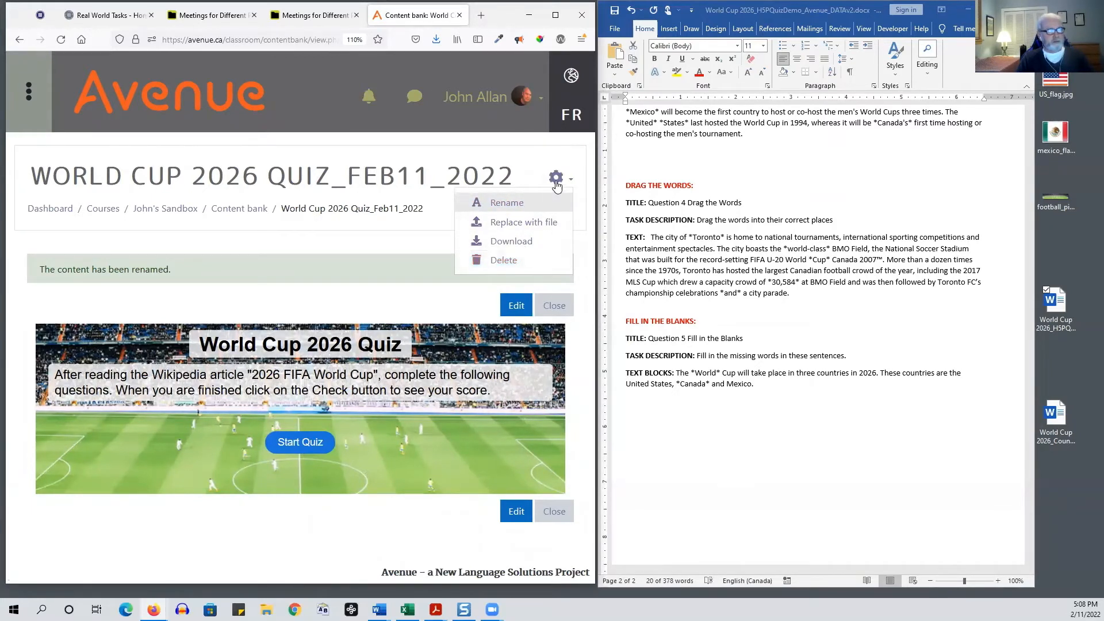
key(Escape)
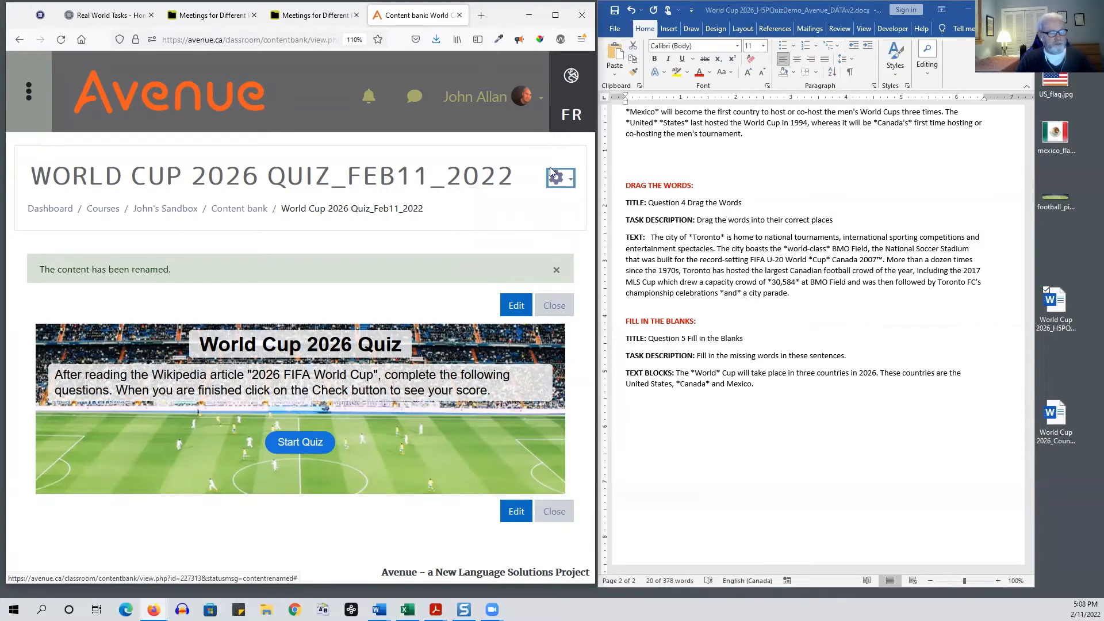
click(547, 306)
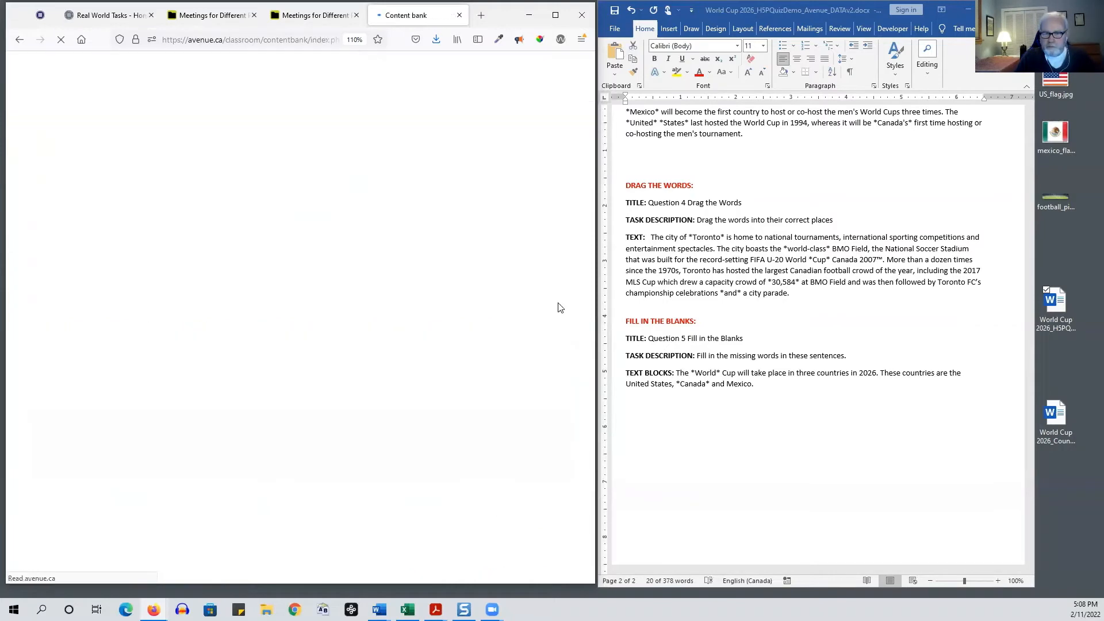
Look through the content bank list and sort it by last modified date, newest first
scroll(279, 465, down, 5)
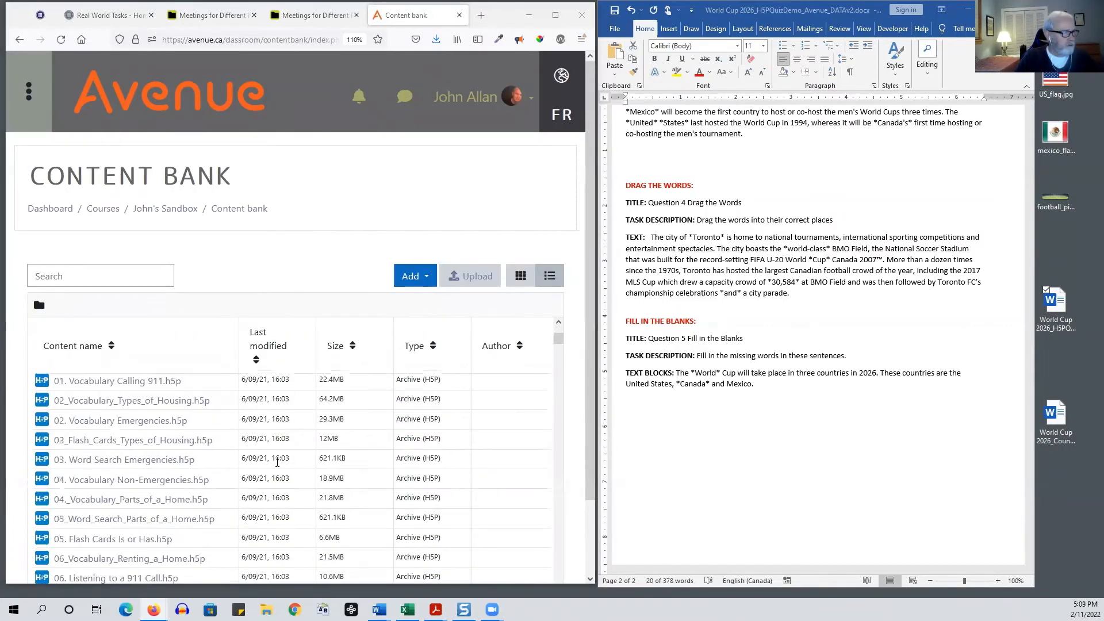
drag(560, 343, 559, 330)
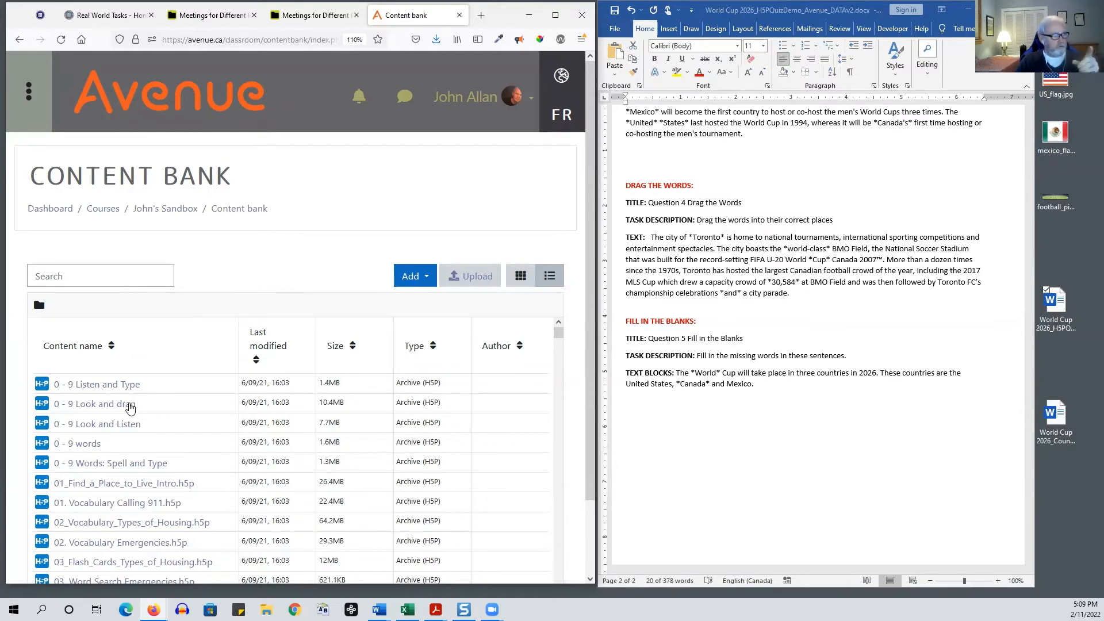
scroll(189, 432, down, 15)
scroll(195, 434, down, 20)
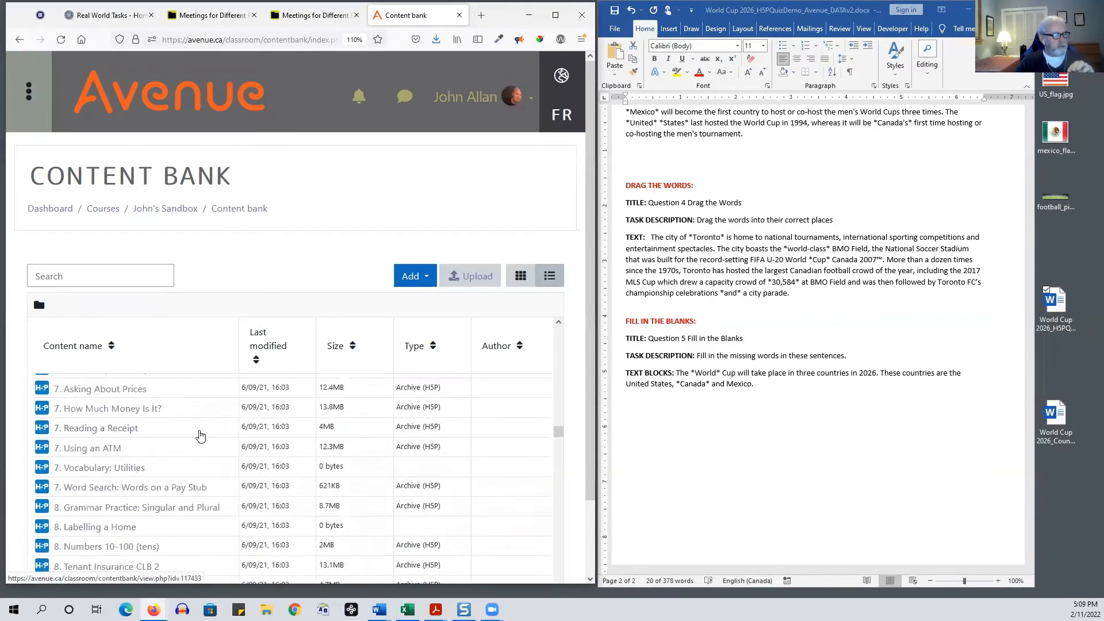
scroll(202, 436, down, 18)
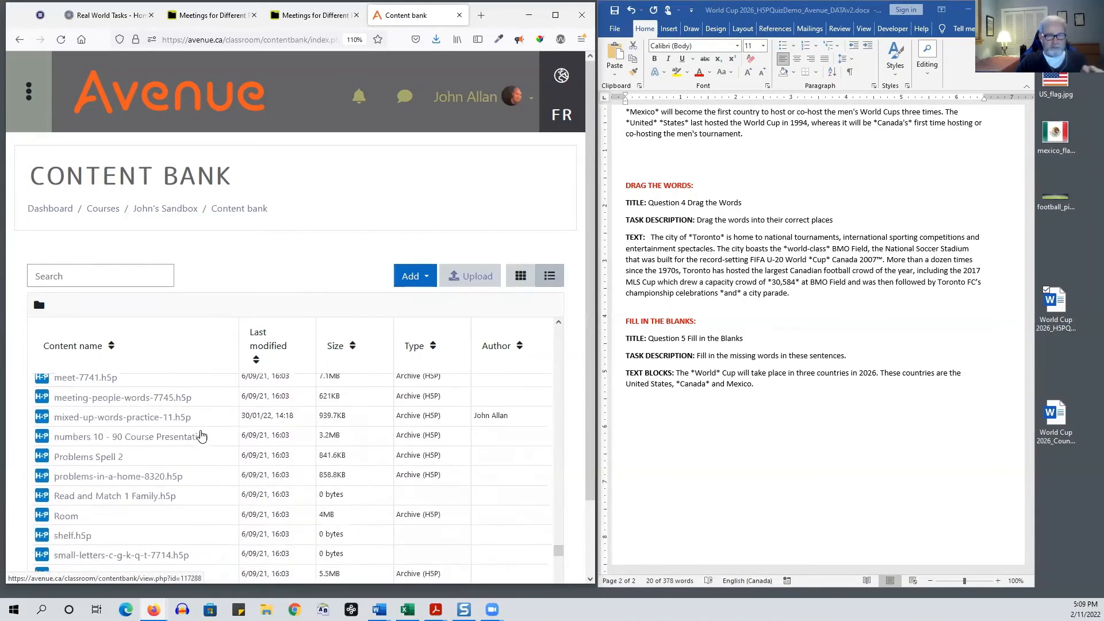
scroll(203, 436, up, 15)
scroll(202, 436, up, 20)
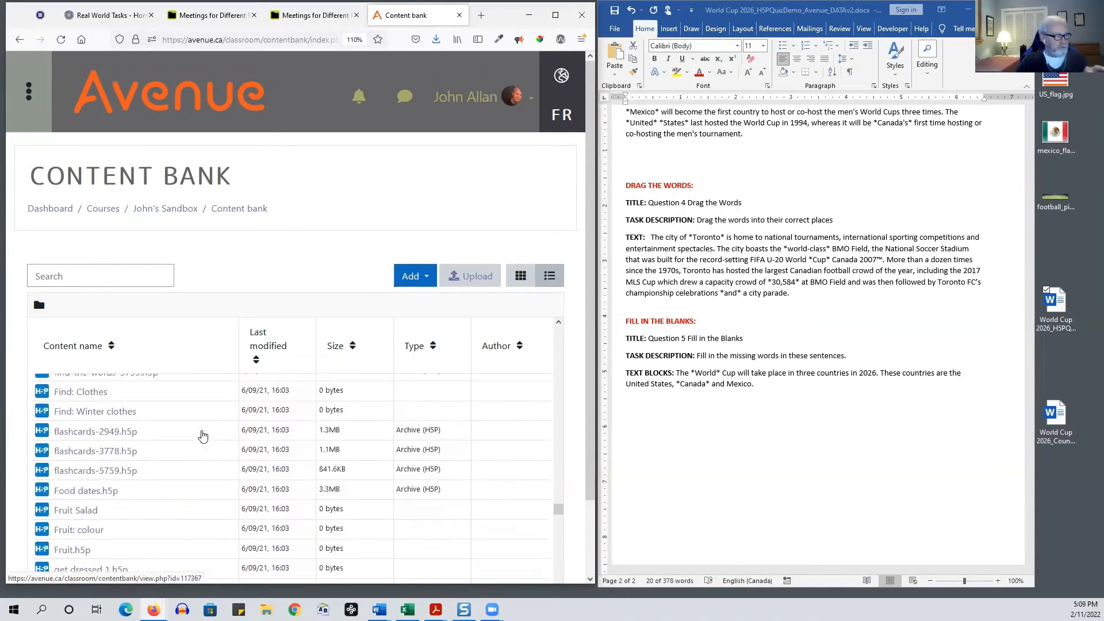
scroll(202, 436, up, 10)
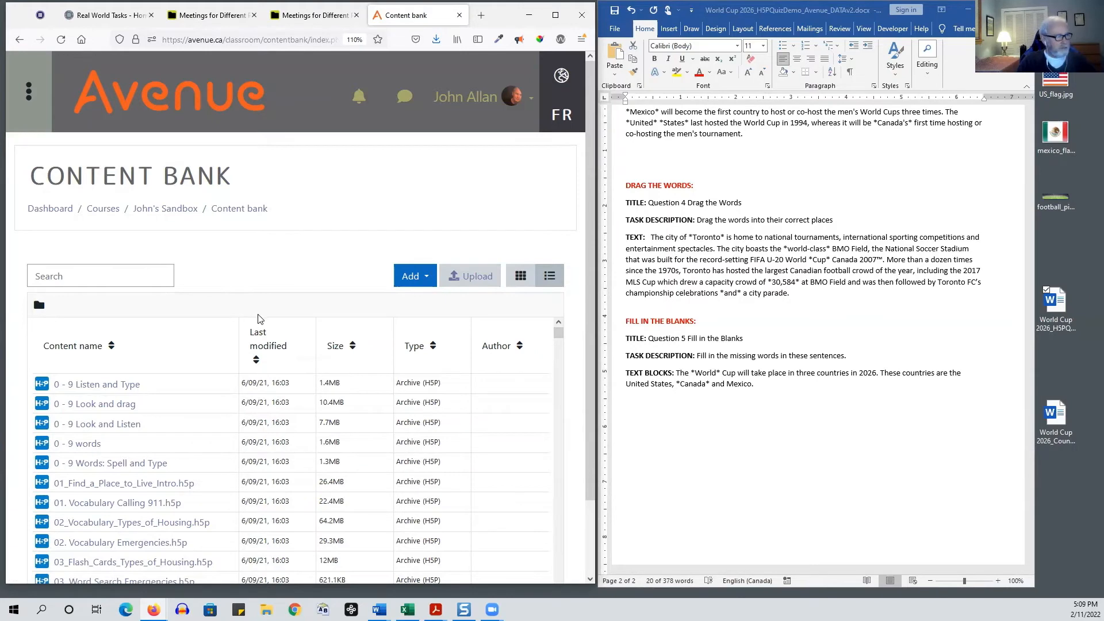
click(263, 349)
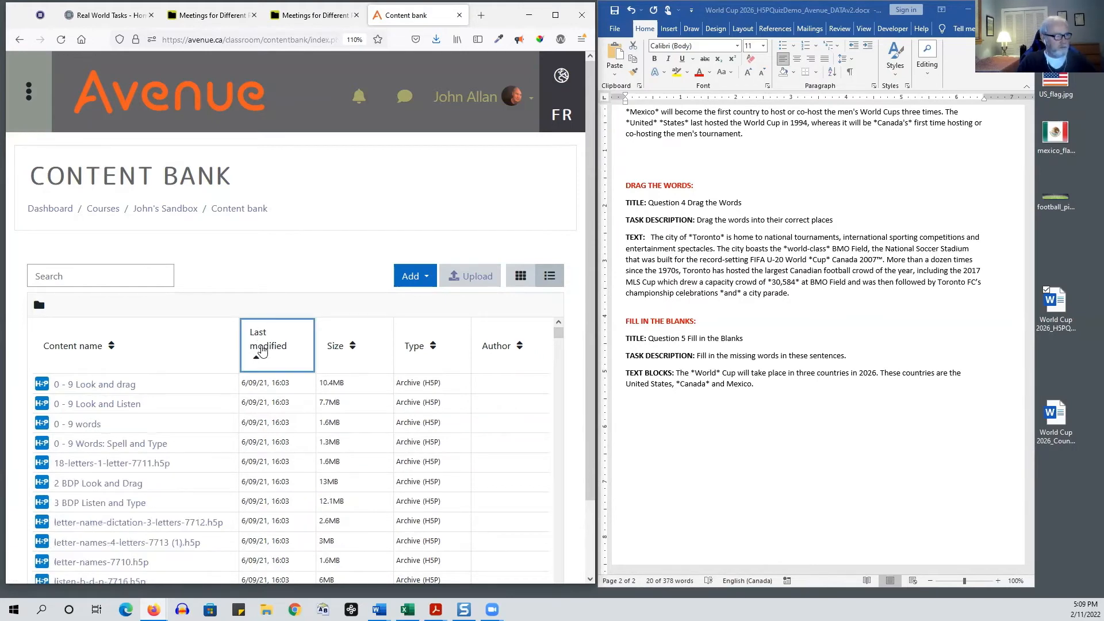
click(262, 349)
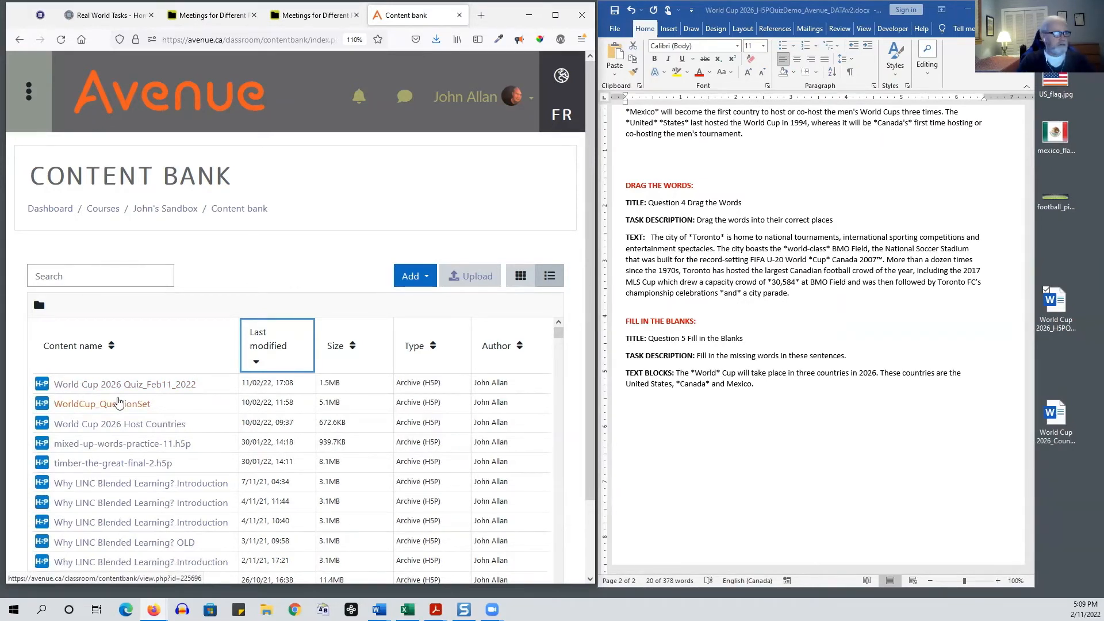
Go back to the sandbox course page and turn editing on
click(170, 211)
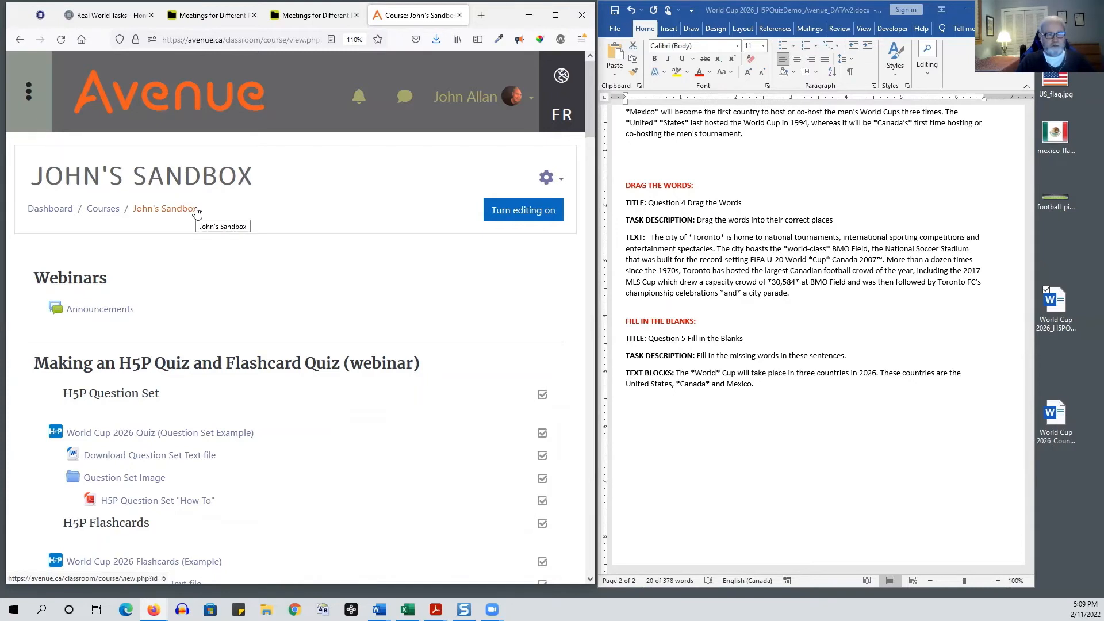
click(535, 216)
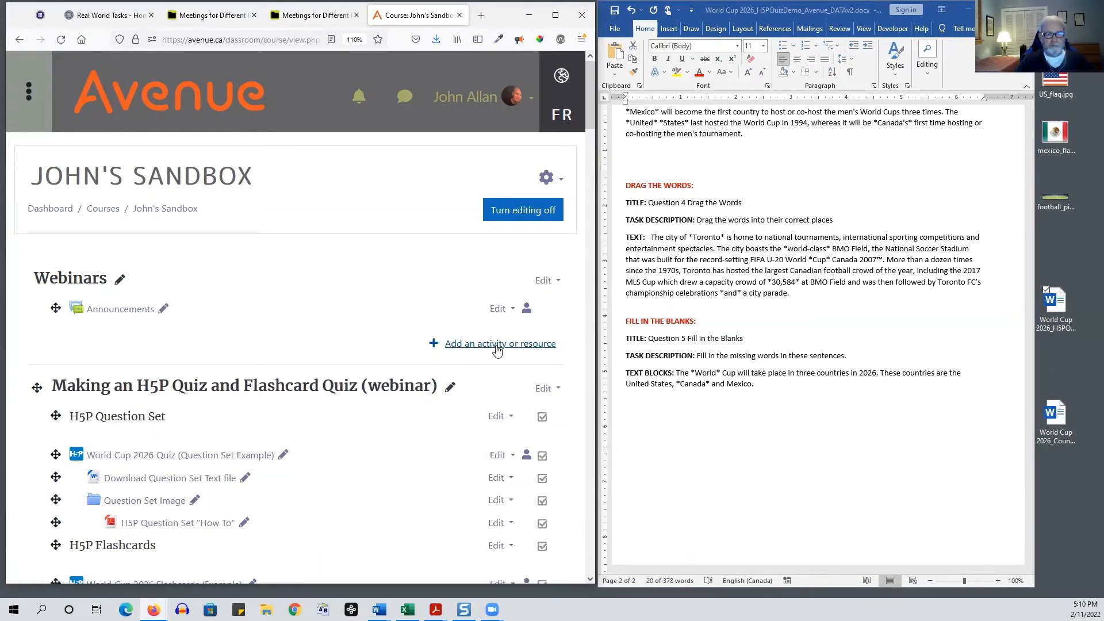
Add an H5P activity to the Webinars section and name it World Cup 2026 Quiz, copying the title from the Word document
click(497, 345)
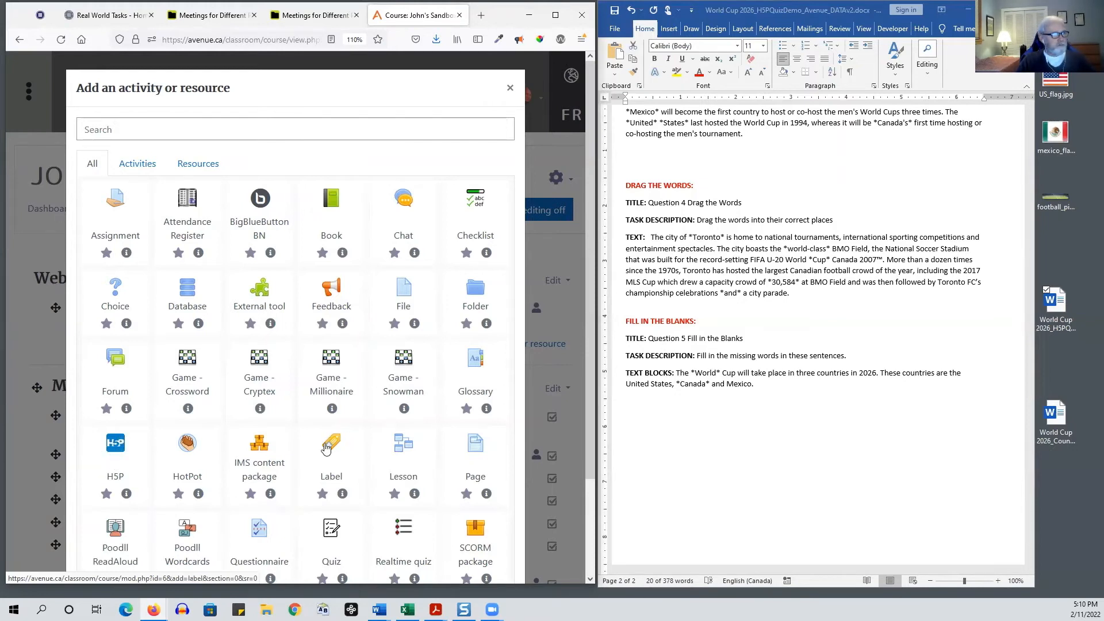
click(116, 445)
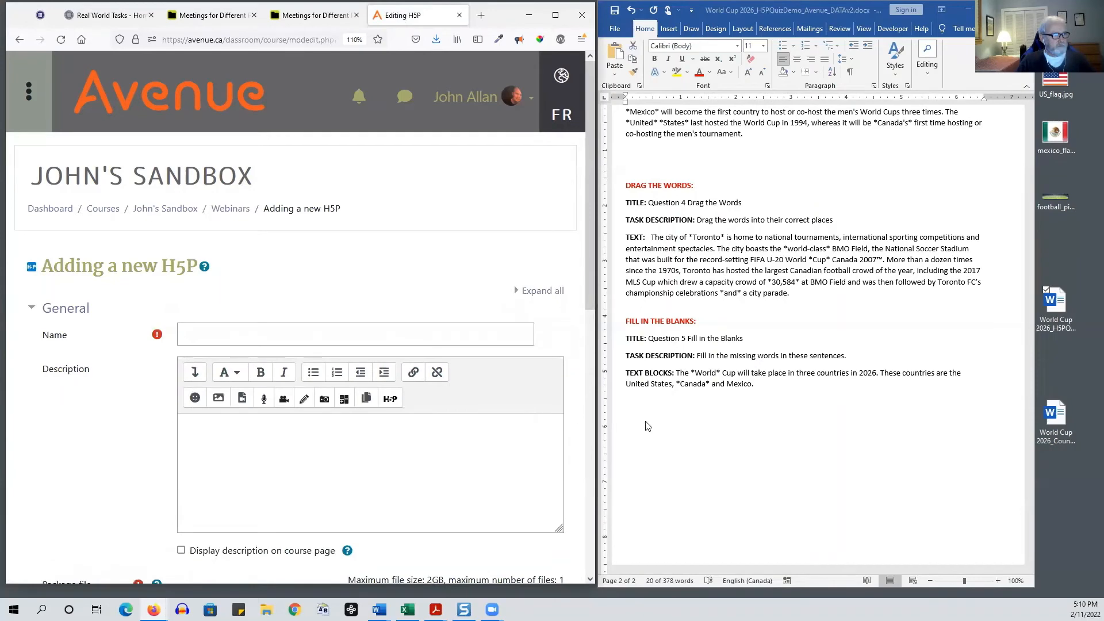
scroll(727, 468, up, 18)
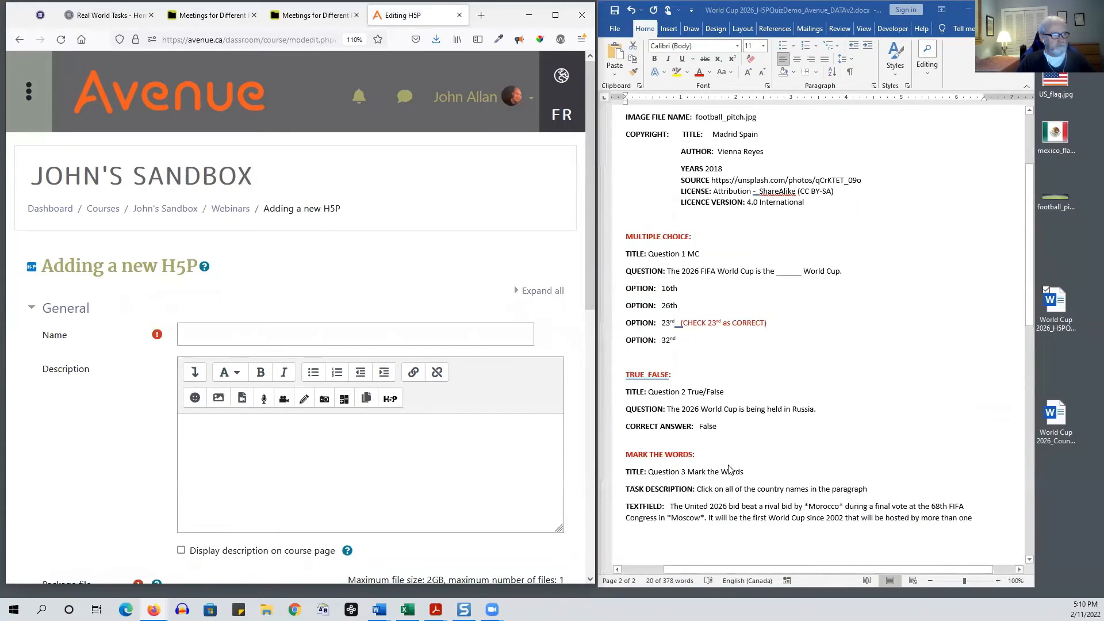
scroll(730, 469, up, 4)
click(734, 172)
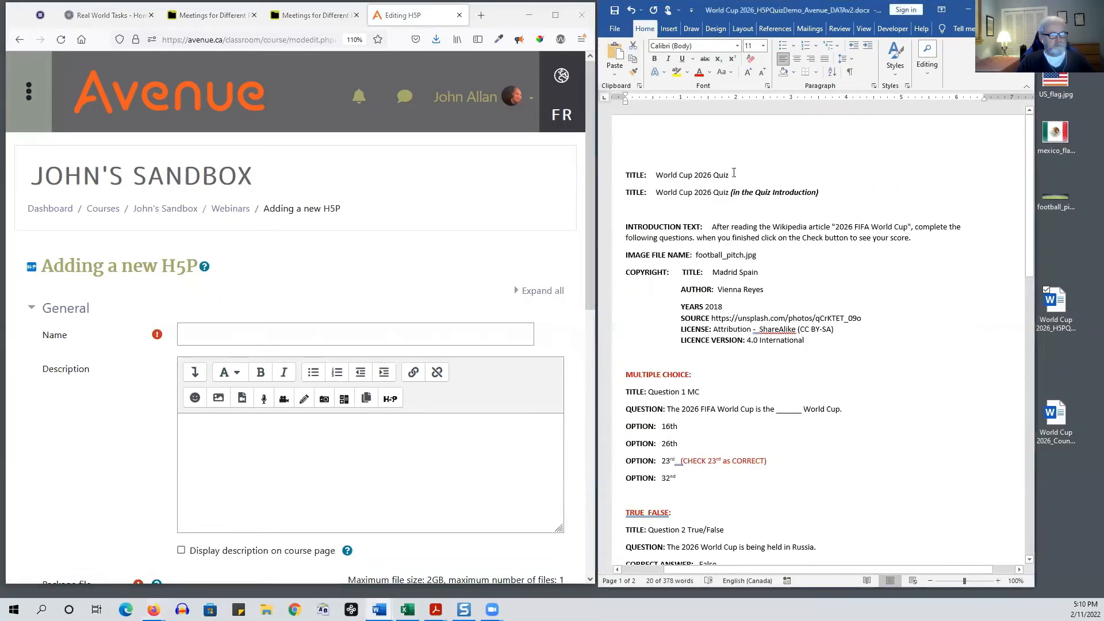
drag(724, 175, 666, 179)
right_click(667, 180)
click(690, 197)
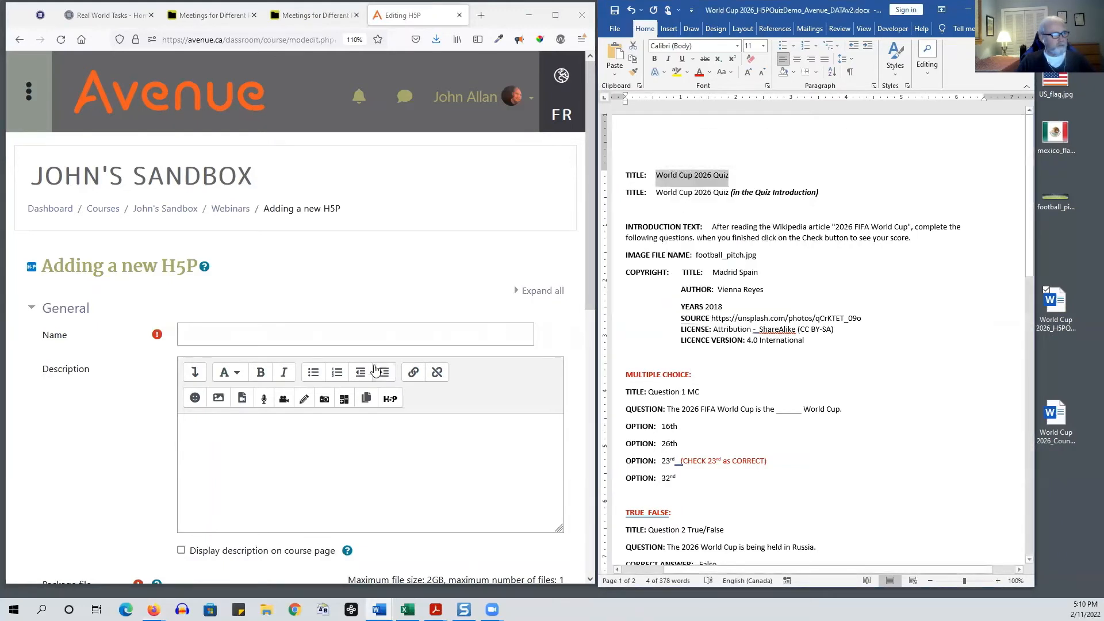
click(350, 332)
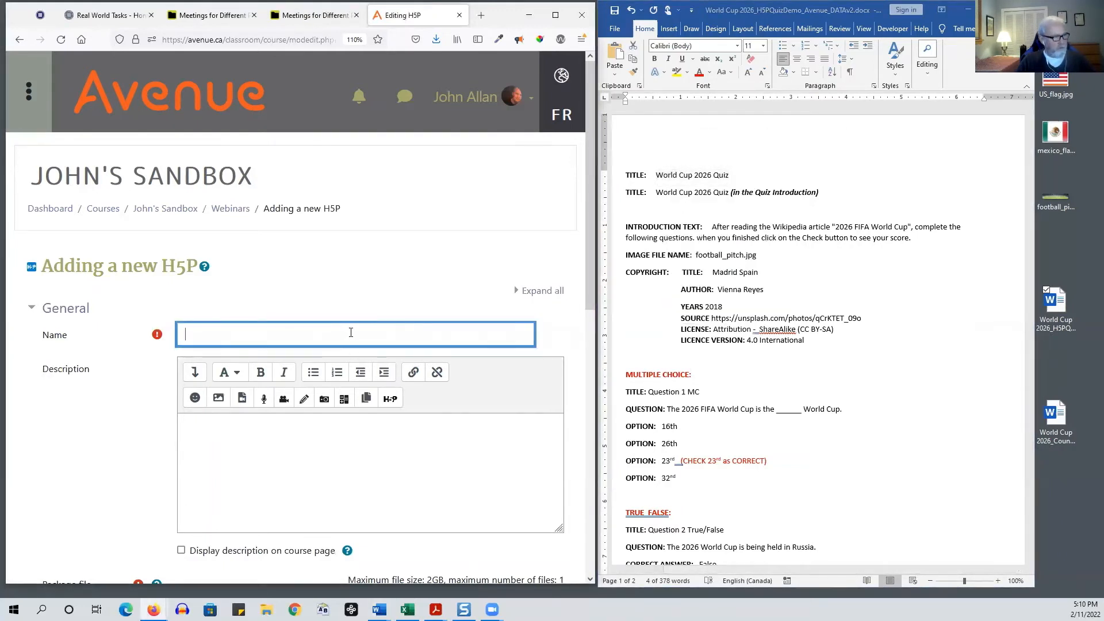
key(ctrl+v)
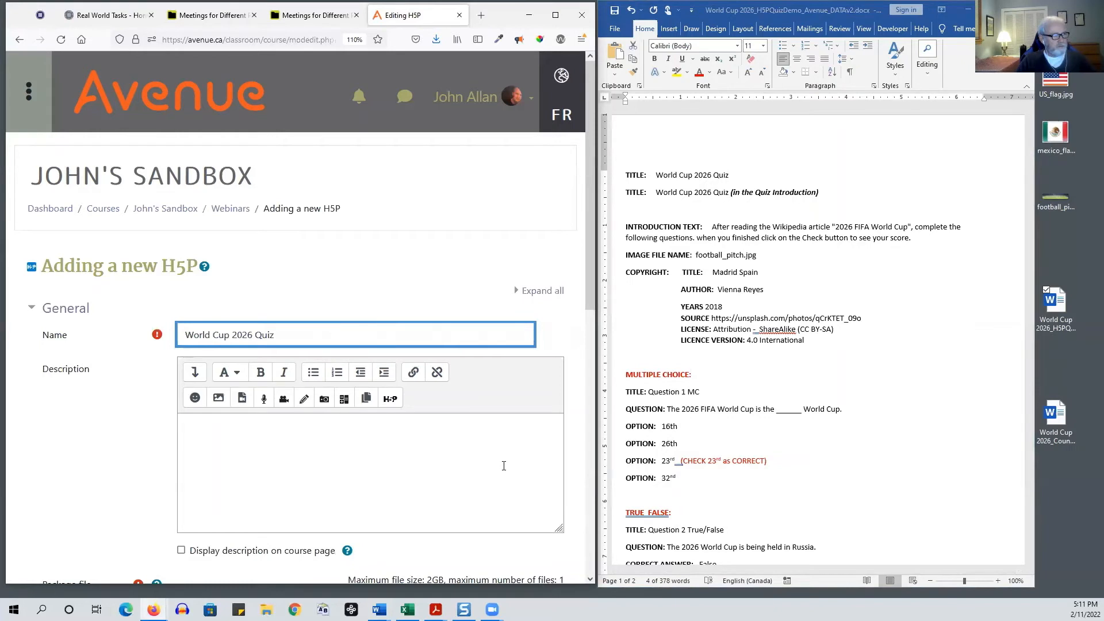
Link World Cup 2026 Quiz_Feb11_2022 from the content bank as the package file, sorting the list by last modified date, newest first
scroll(504, 466, down, 2)
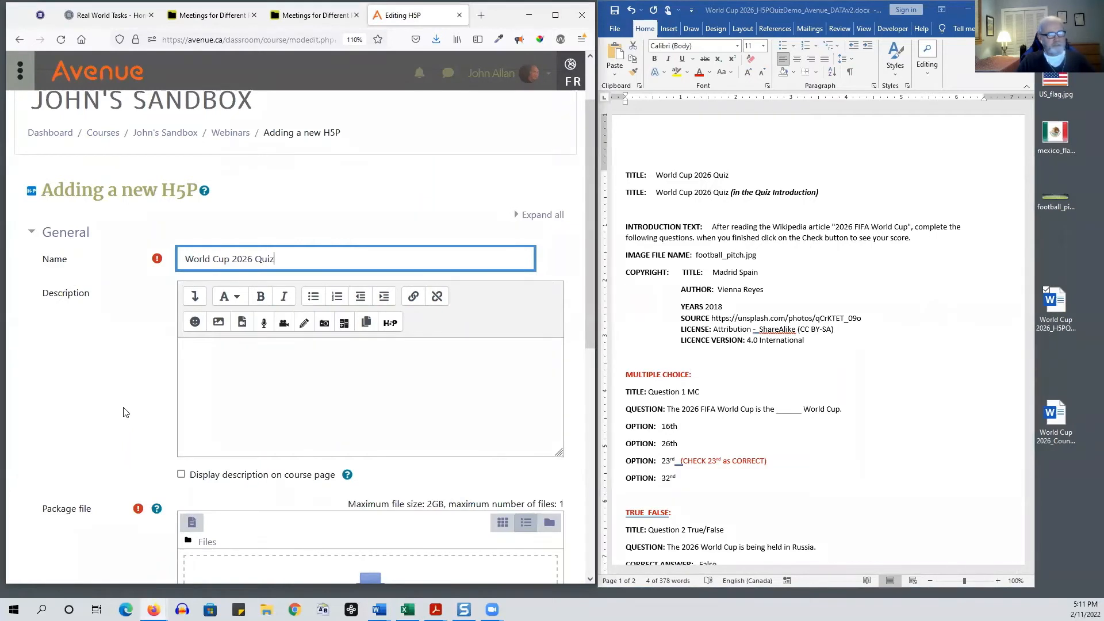
drag(591, 257, 595, 301)
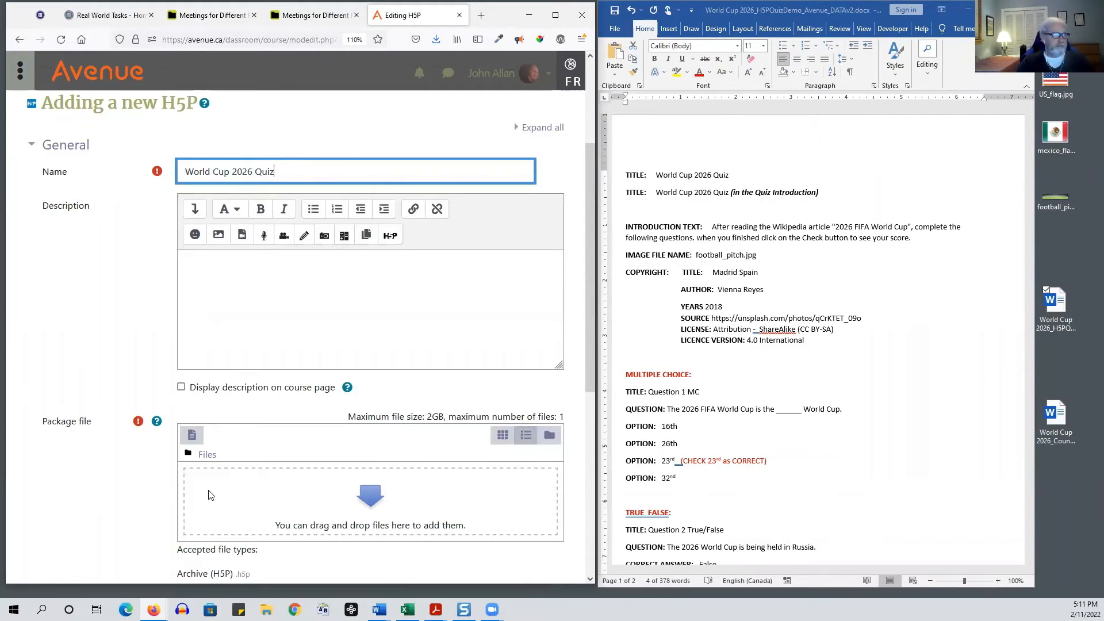
click(193, 438)
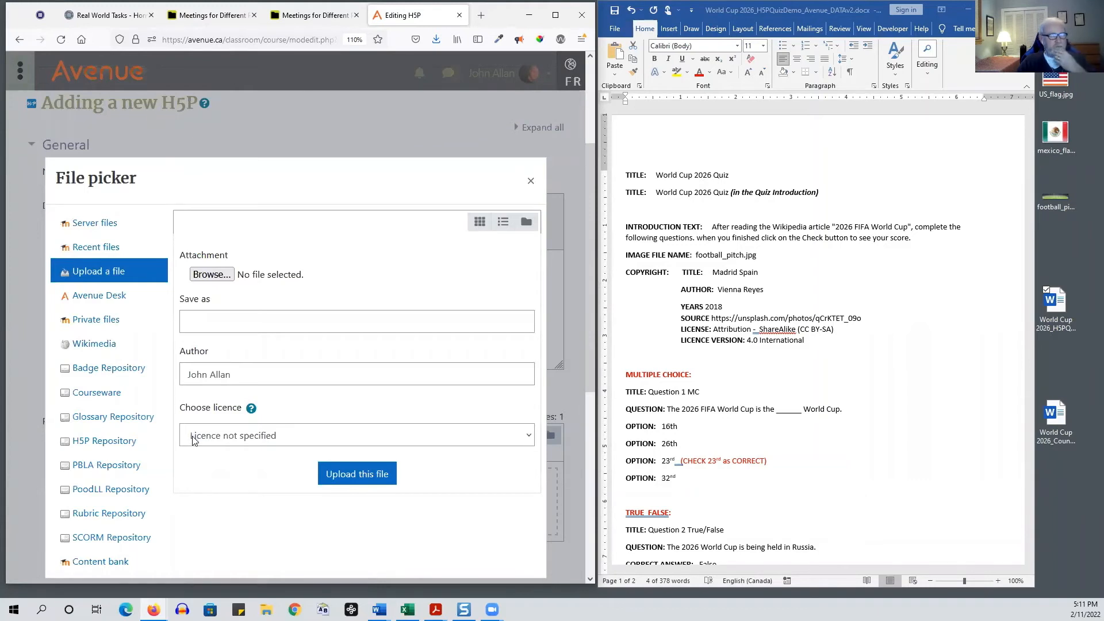
scroll(140, 480, down, 3)
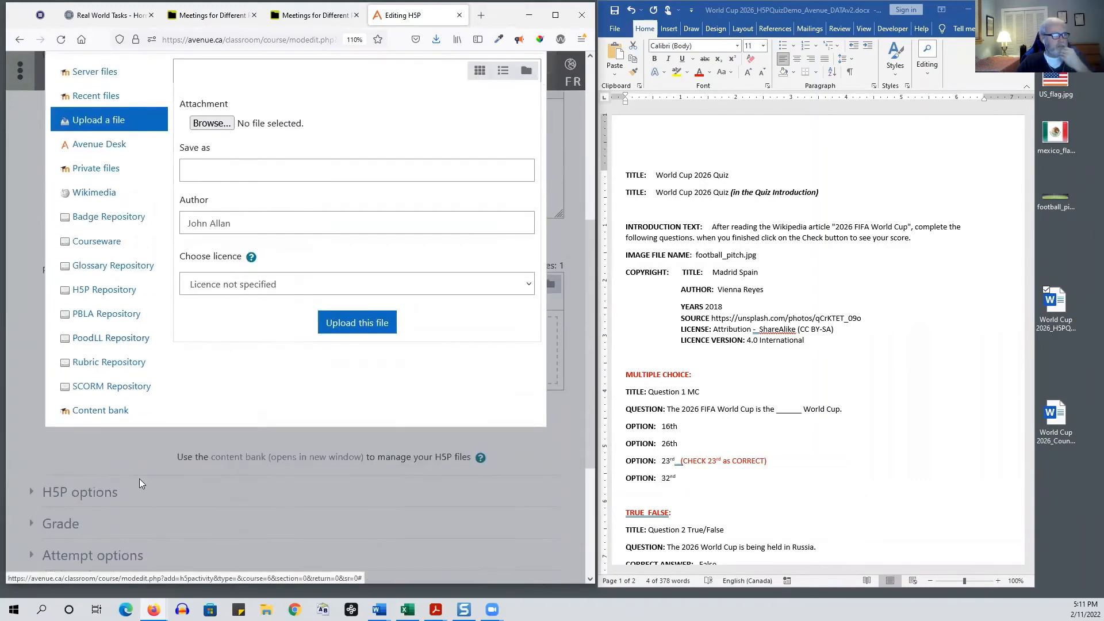
click(107, 413)
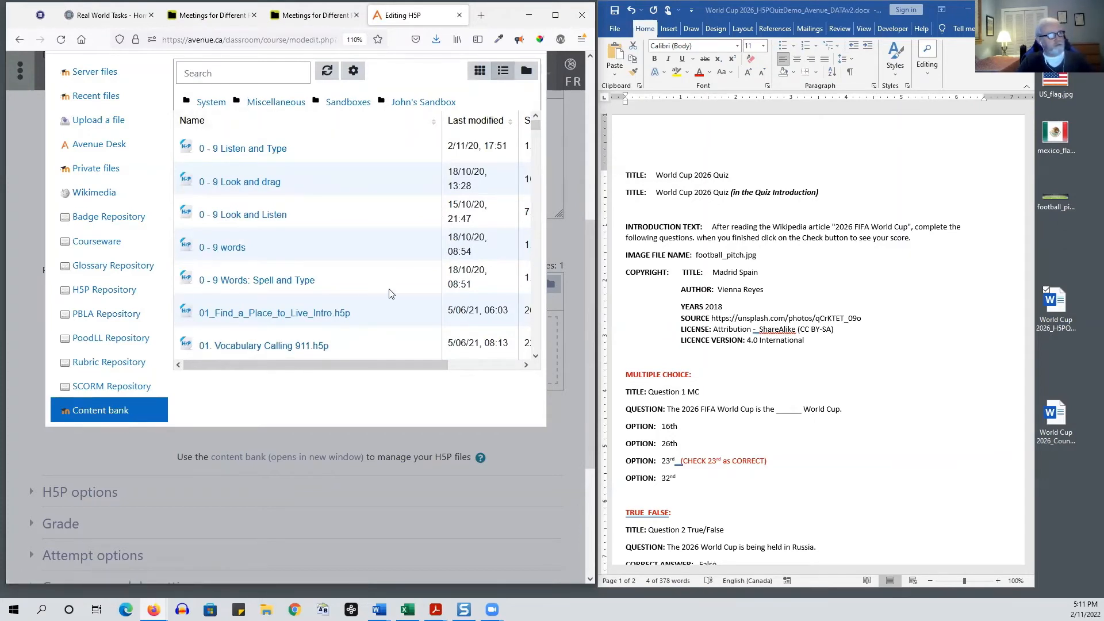
click(471, 123)
click(471, 123)
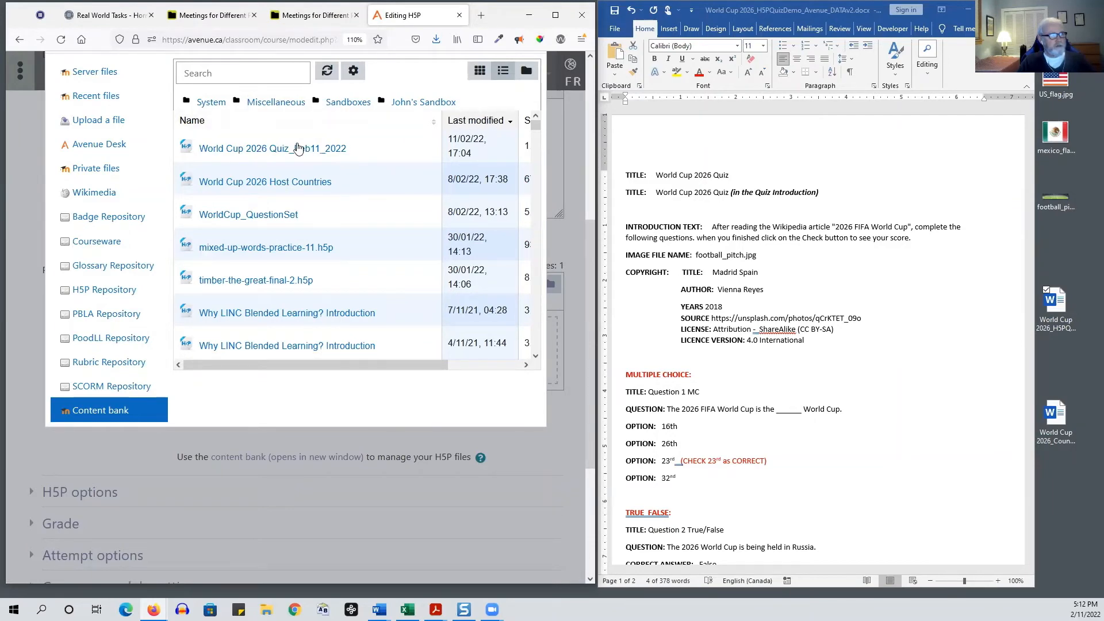
click(275, 148)
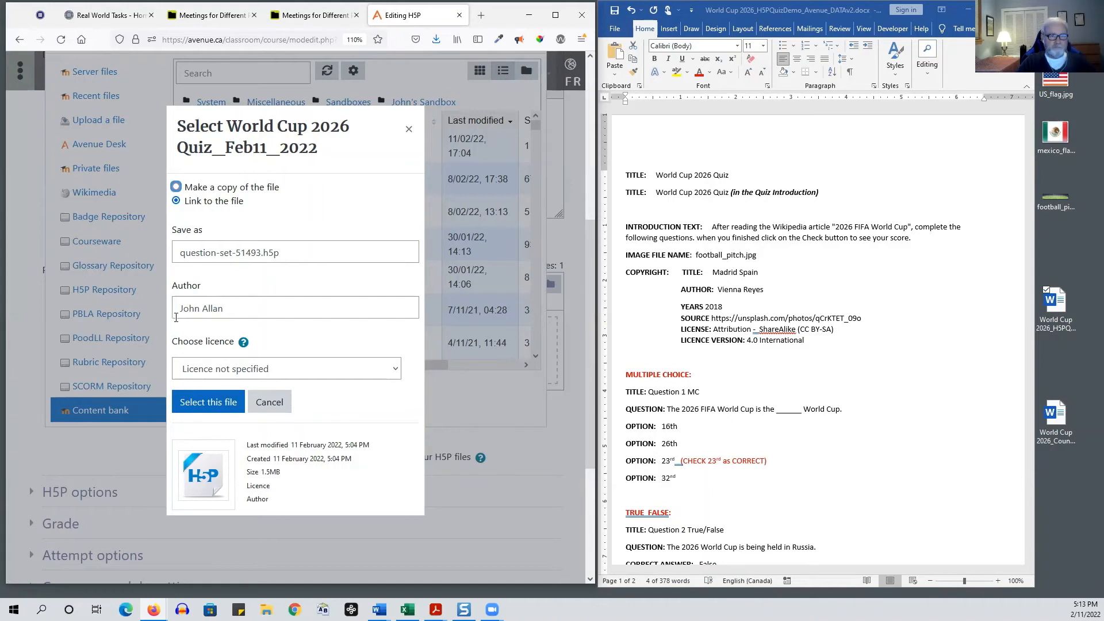
click(214, 405)
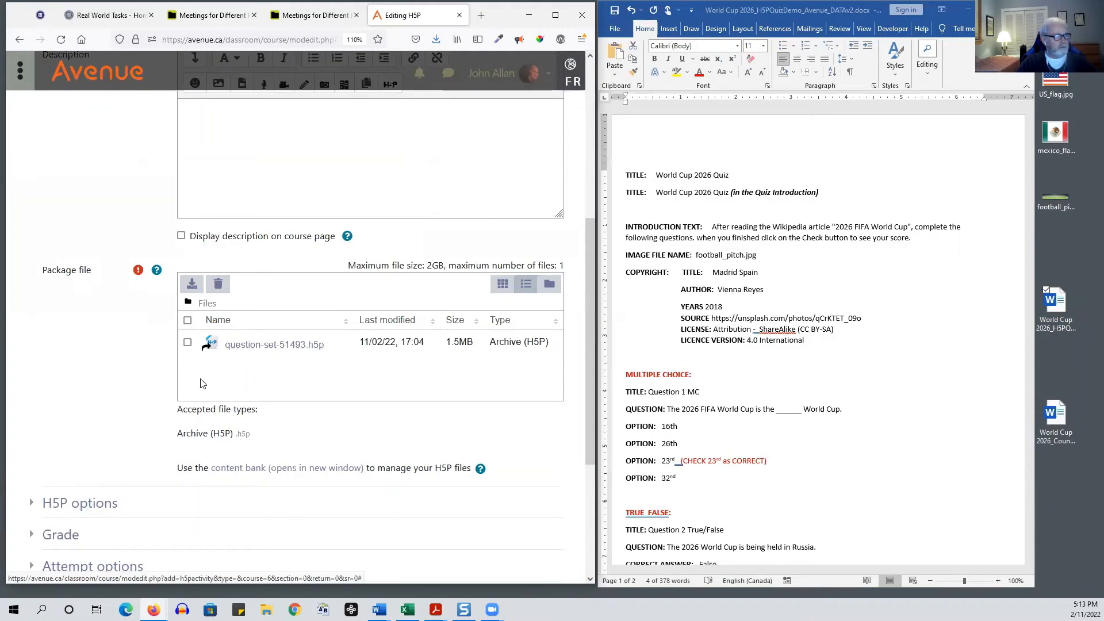
Check the H5P options, leaving them unchanged, and set the activity's grade to pass to 70
scroll(101, 383, up, 3)
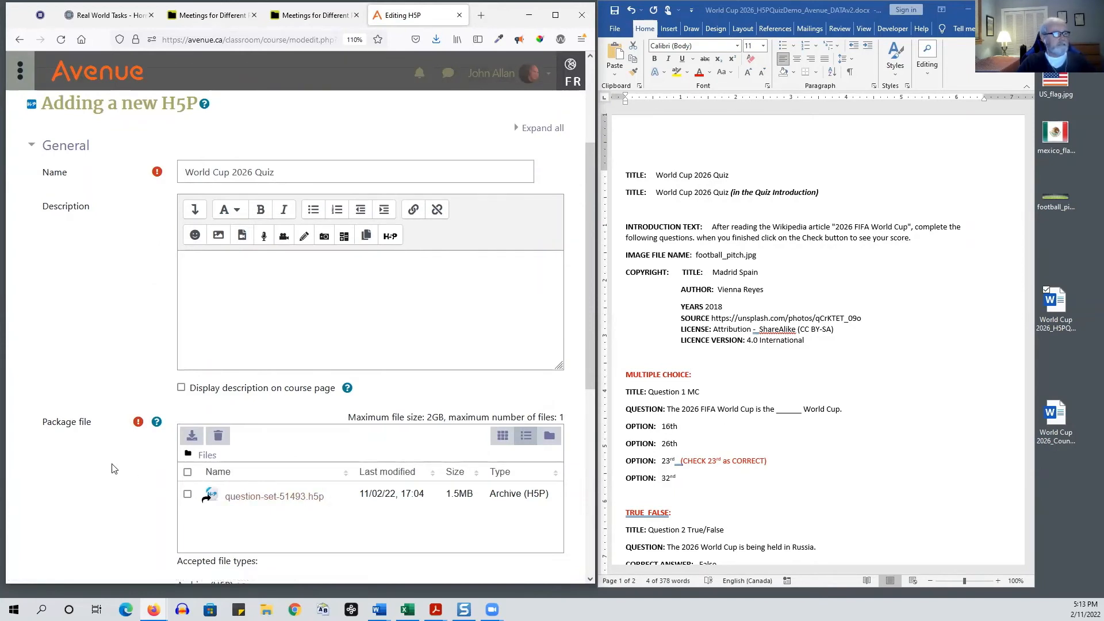
scroll(113, 468, down, 3)
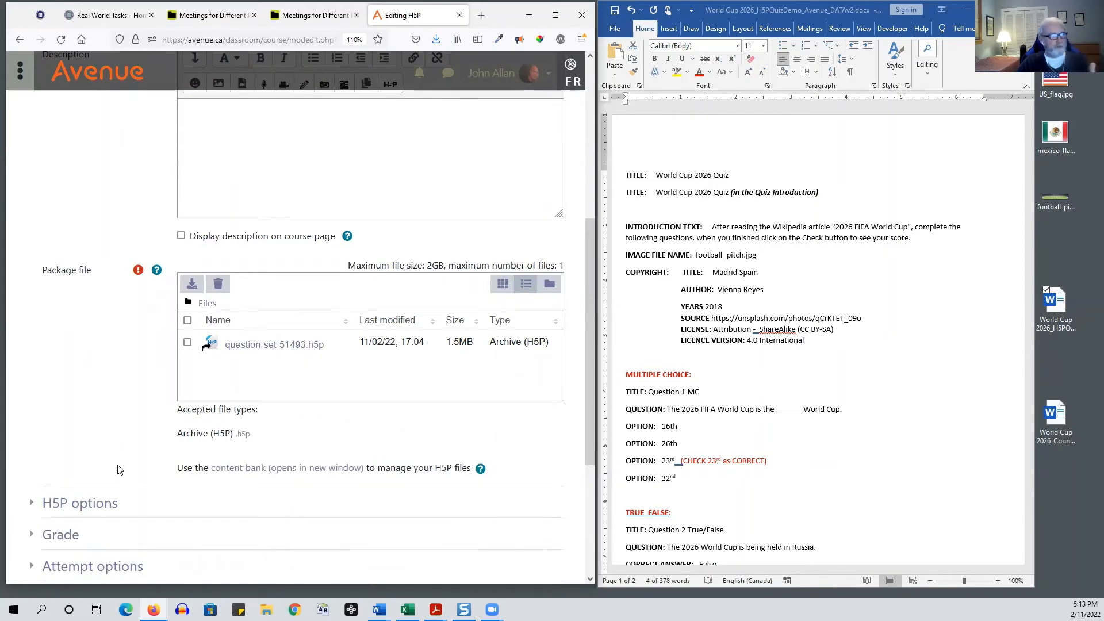
scroll(119, 463, down, 3)
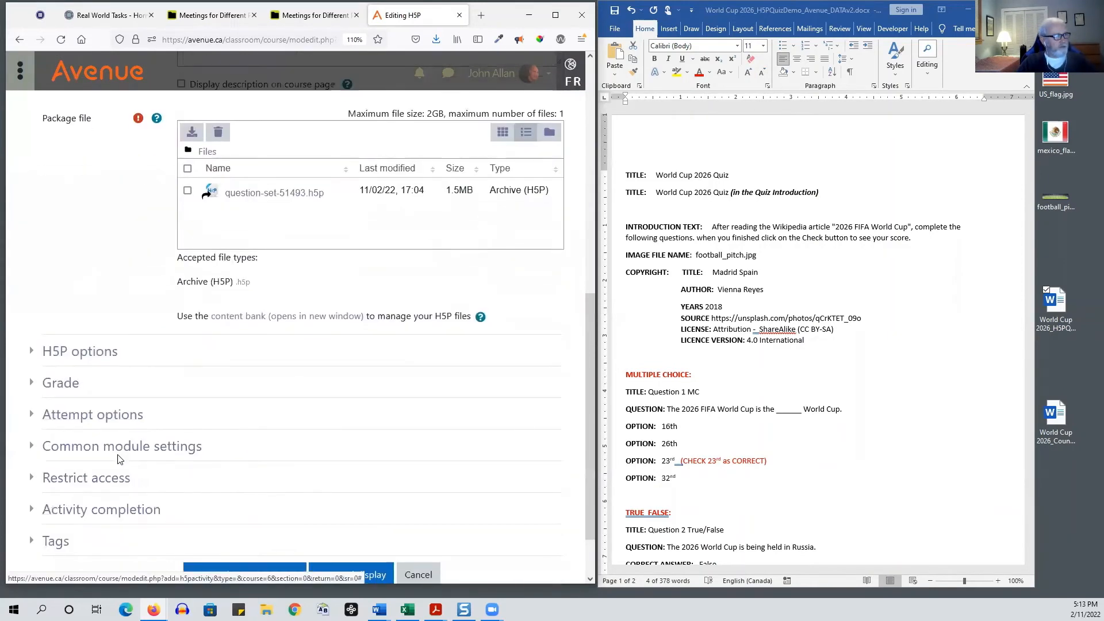
click(81, 358)
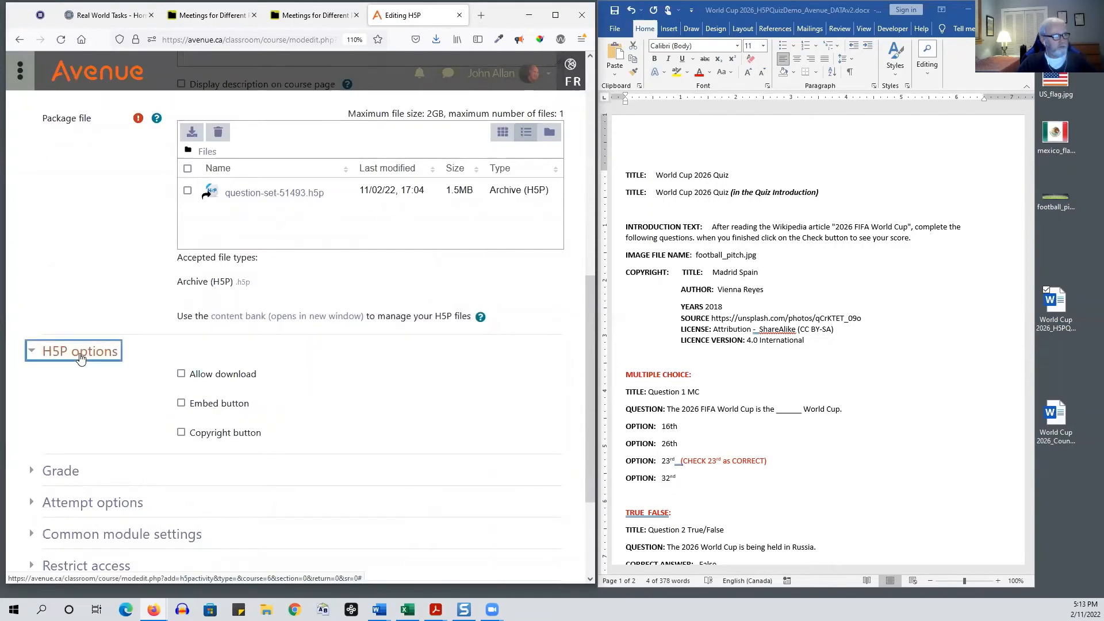
click(81, 357)
click(61, 384)
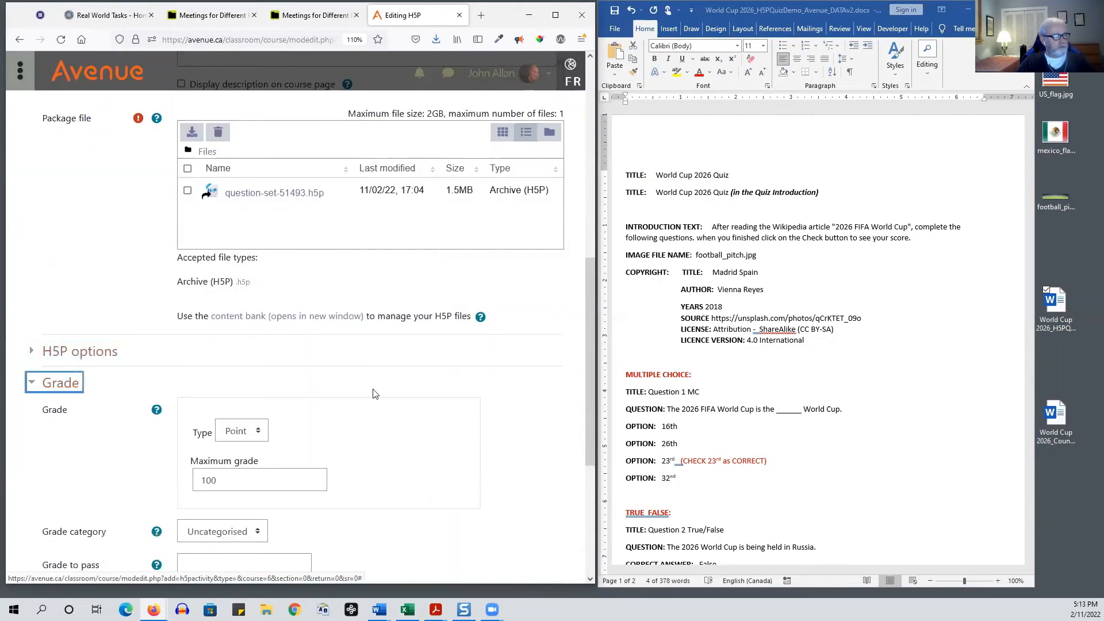
scroll(372, 393, down, 3)
click(245, 409)
text(70)
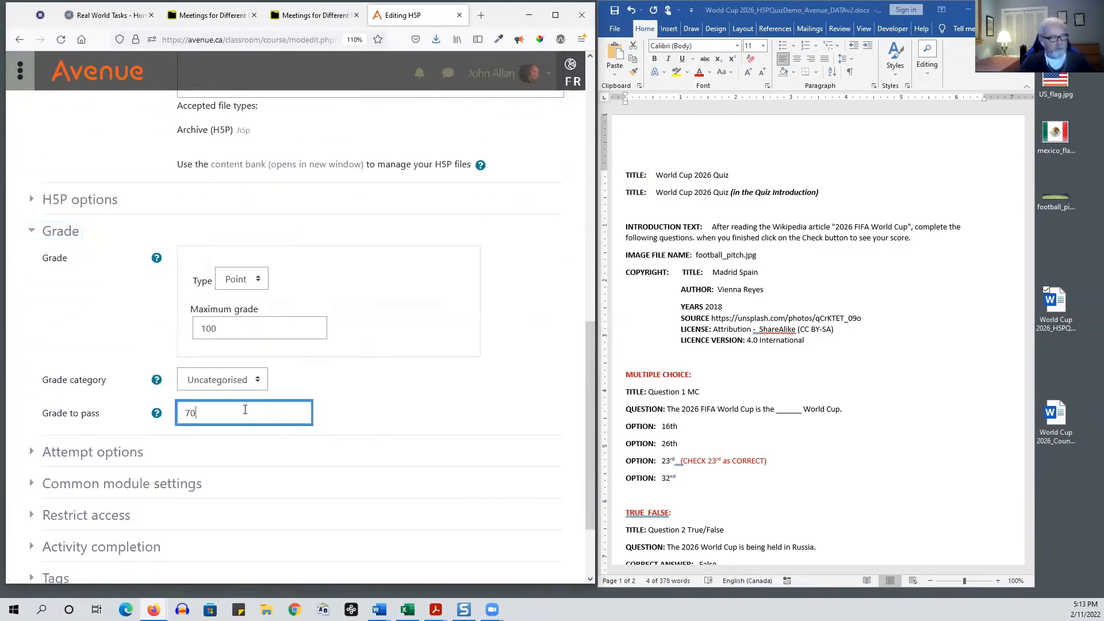
click(454, 420)
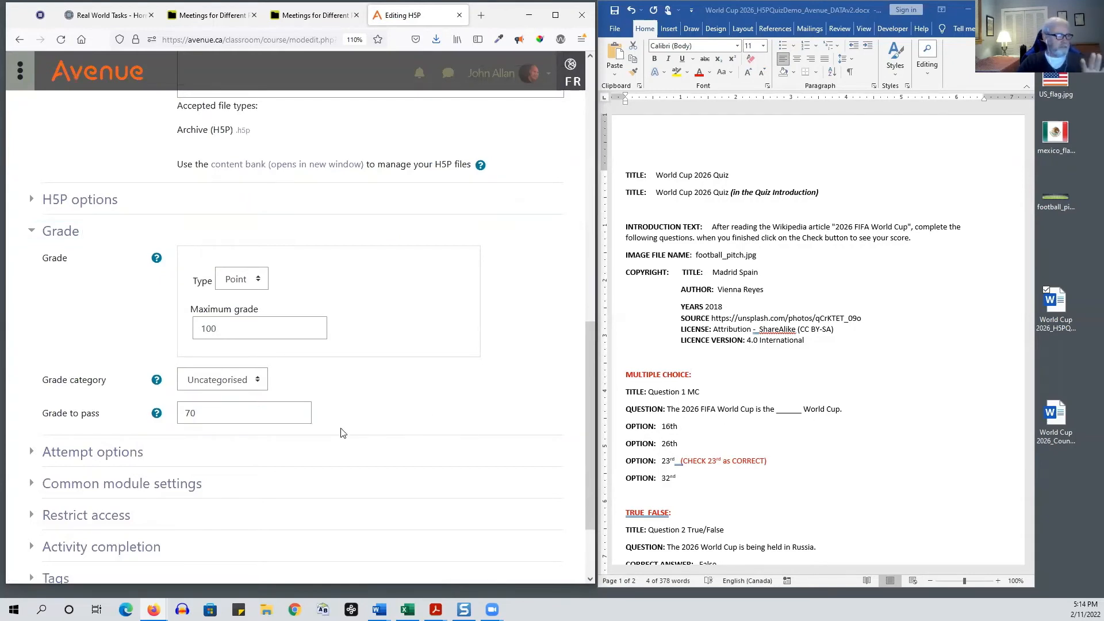
Save the H5P activity, return to the course page and turn editing off
scroll(341, 431, down, 2)
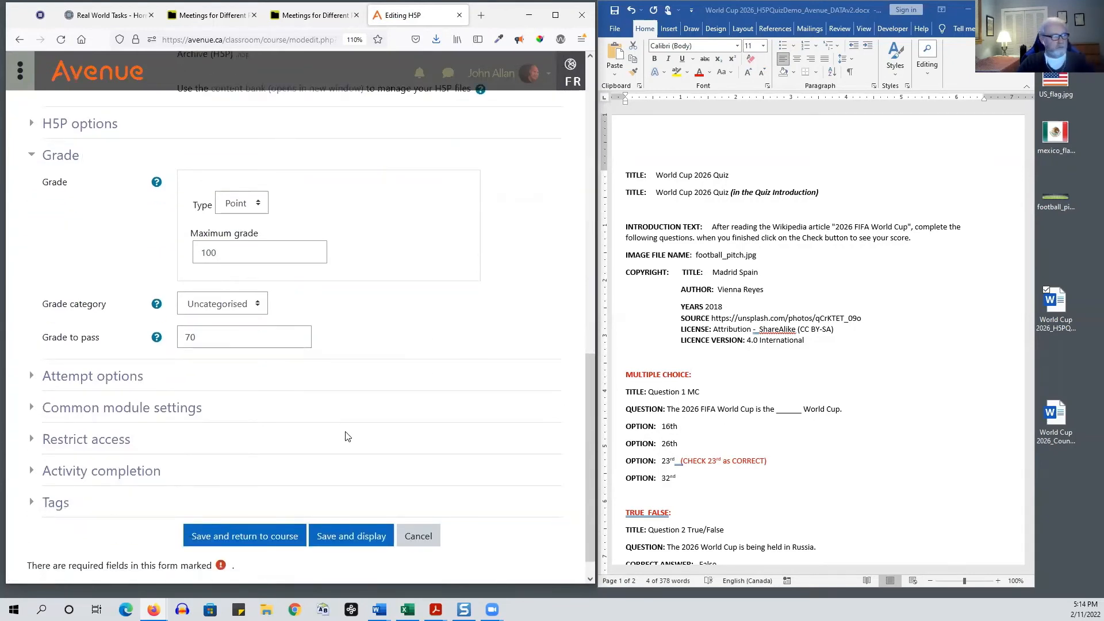
click(269, 538)
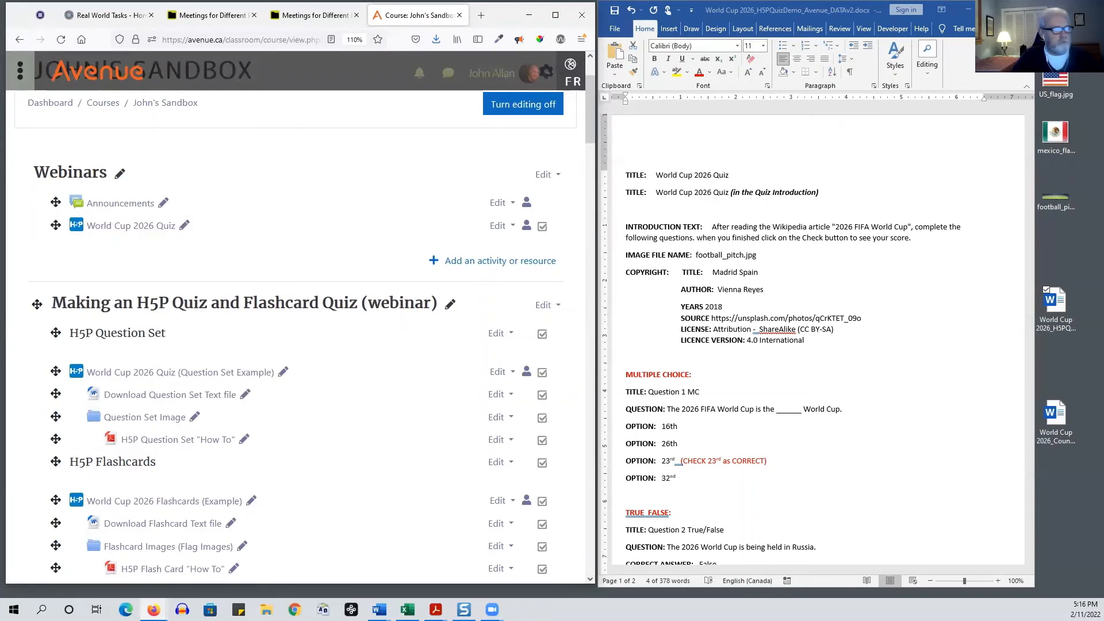
scroll(431, 413, up, 2)
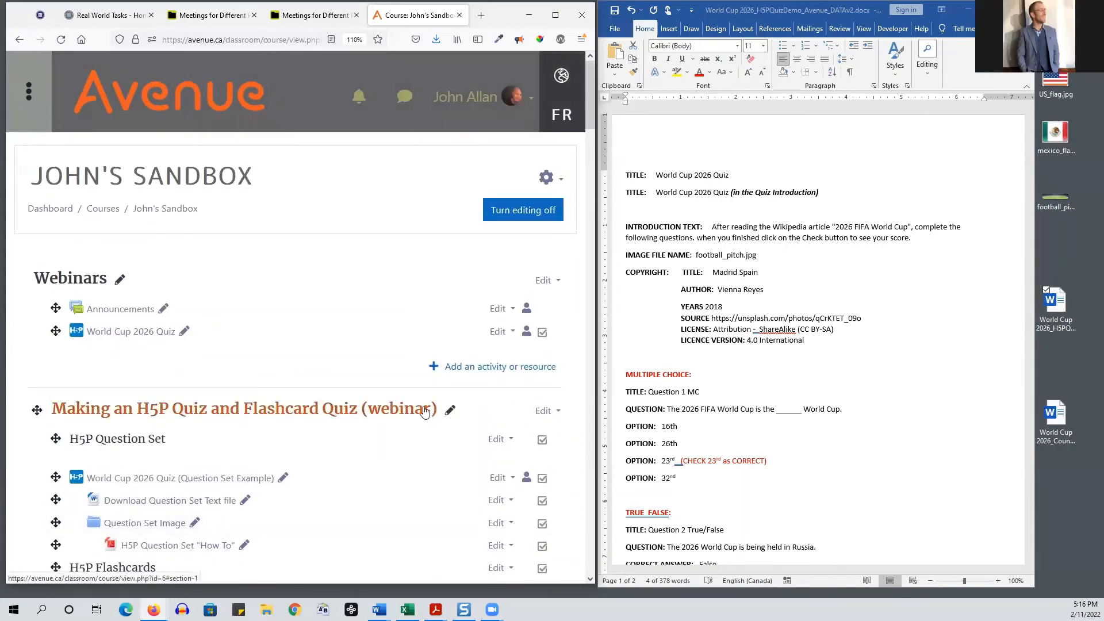
click(506, 212)
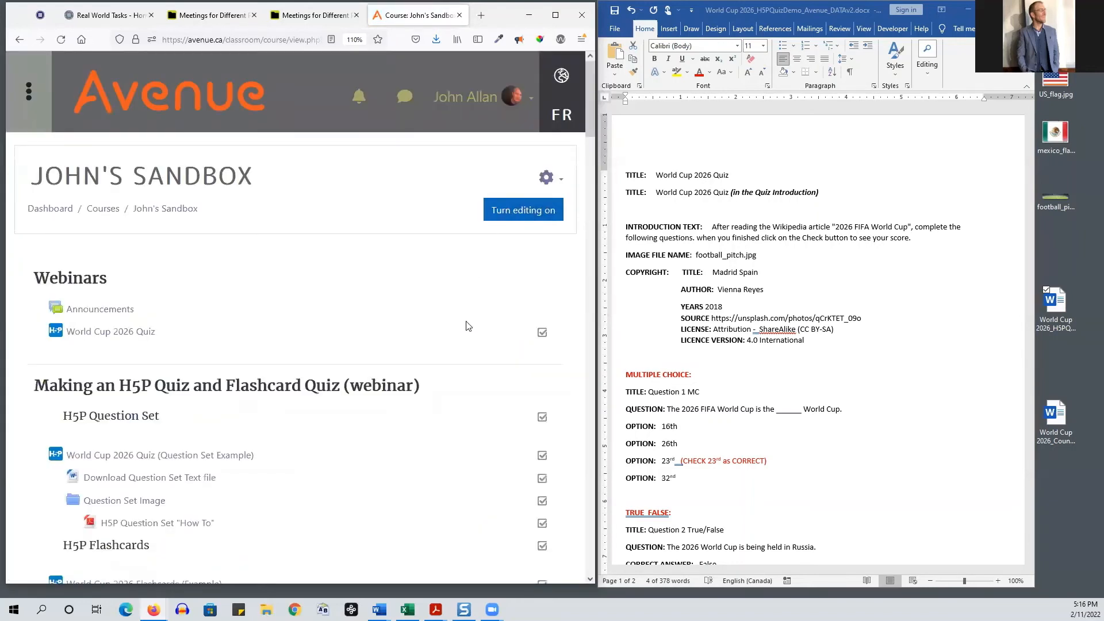
Close the quiz text document in Word, saving its changes, and open World Cup 2026_Countires_DATAv2.docx fitted beside the browser
click(1021, 10)
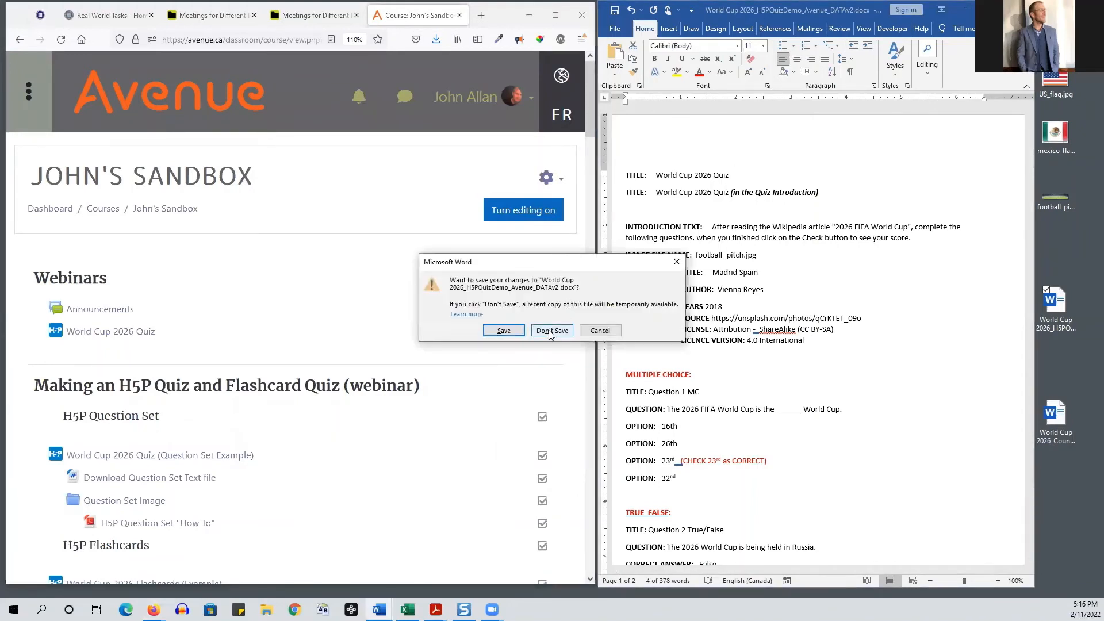
click(499, 331)
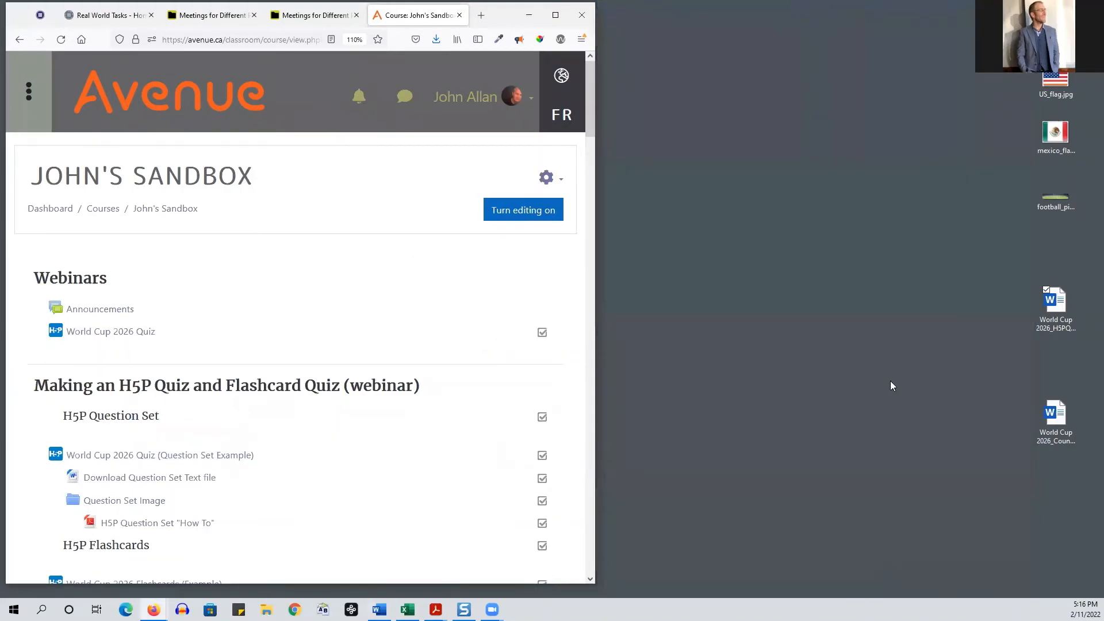
double_click(1060, 414)
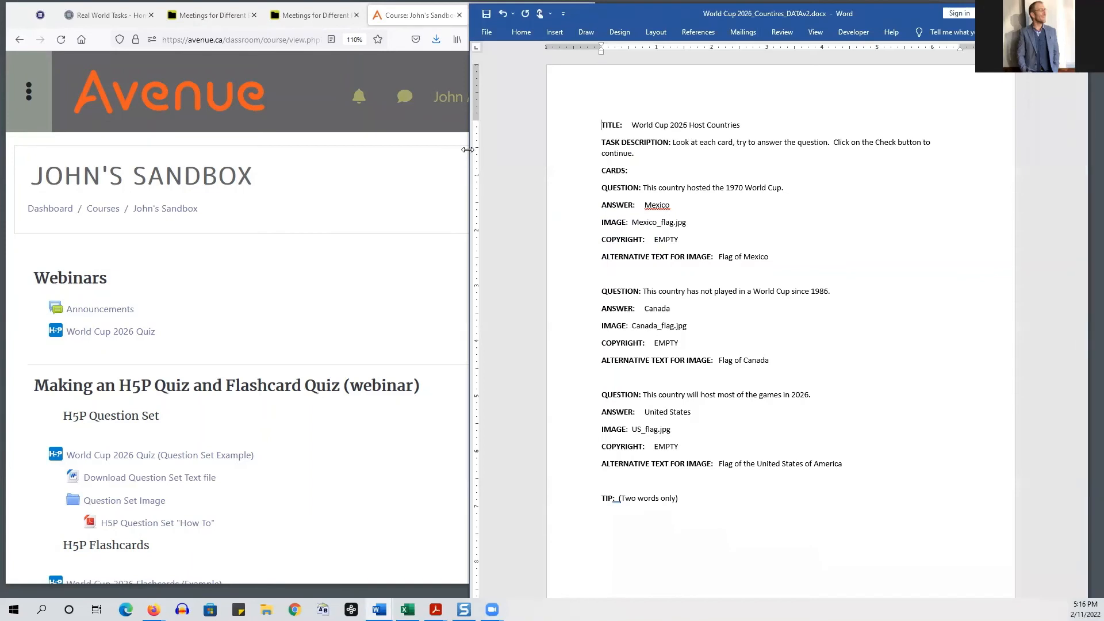
drag(467, 149, 598, 151)
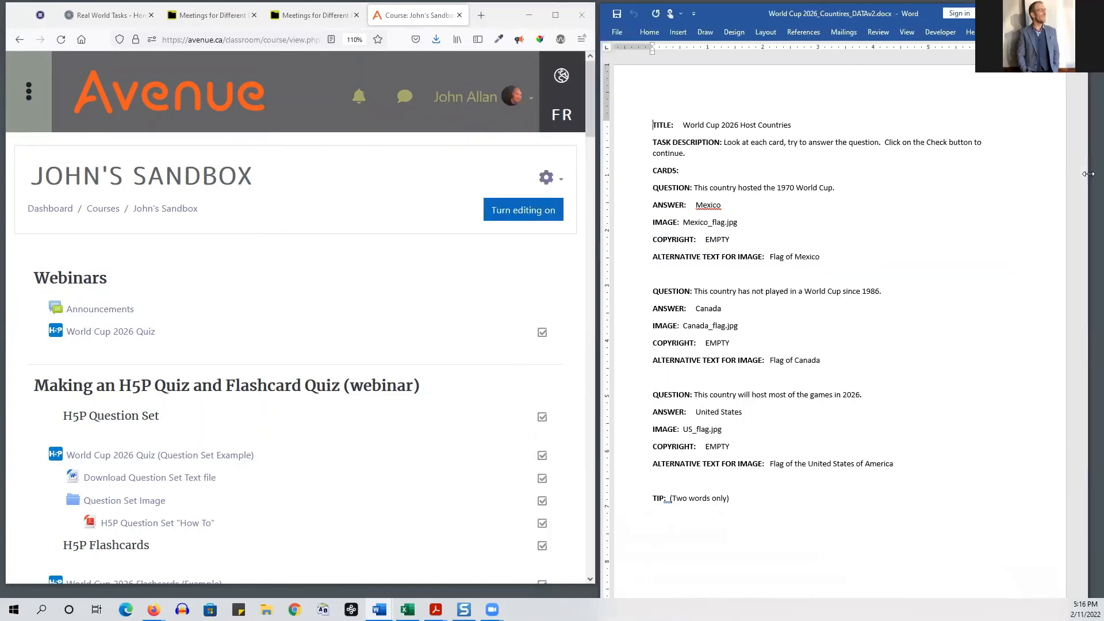
drag(1089, 174, 1026, 174)
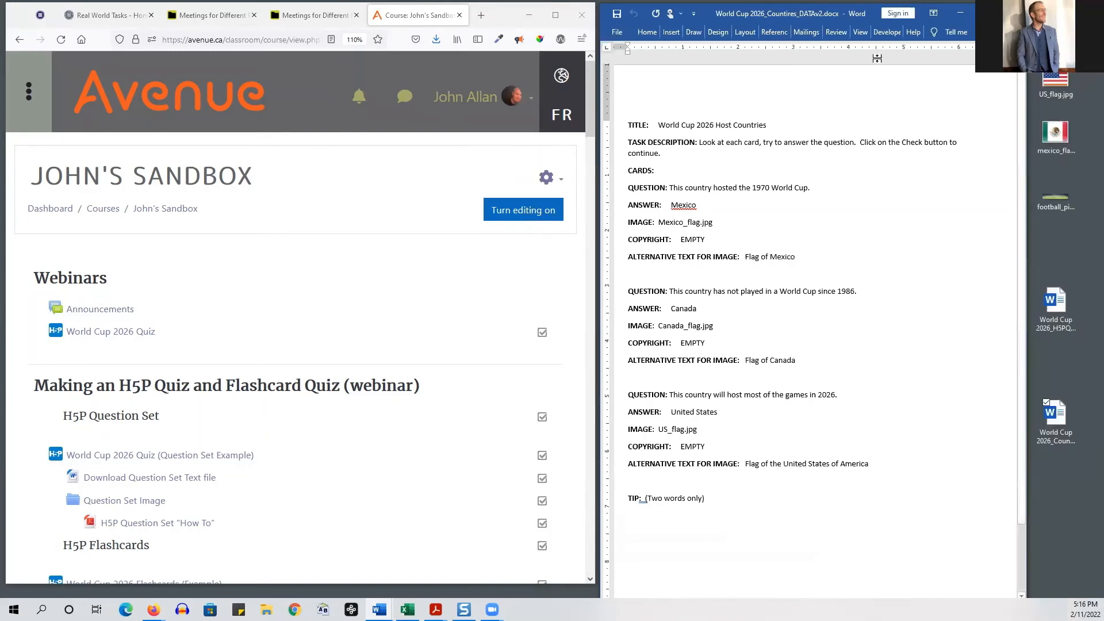
Switch back to the sandbox course in the browser and open its content bank
click(394, 16)
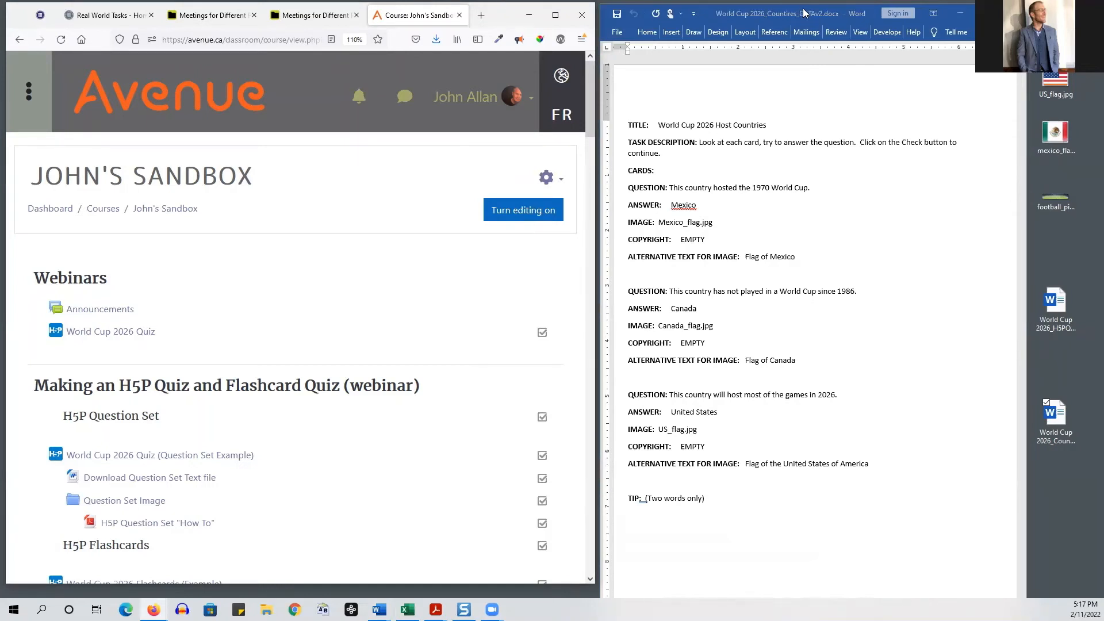
click(38, 95)
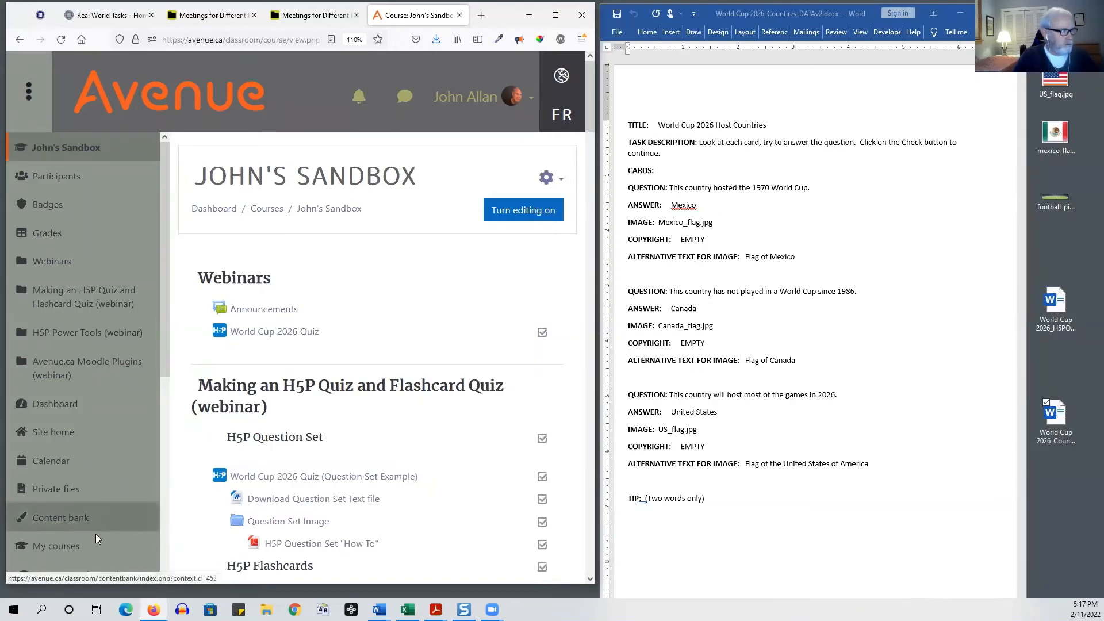
scroll(96, 538, down, 4)
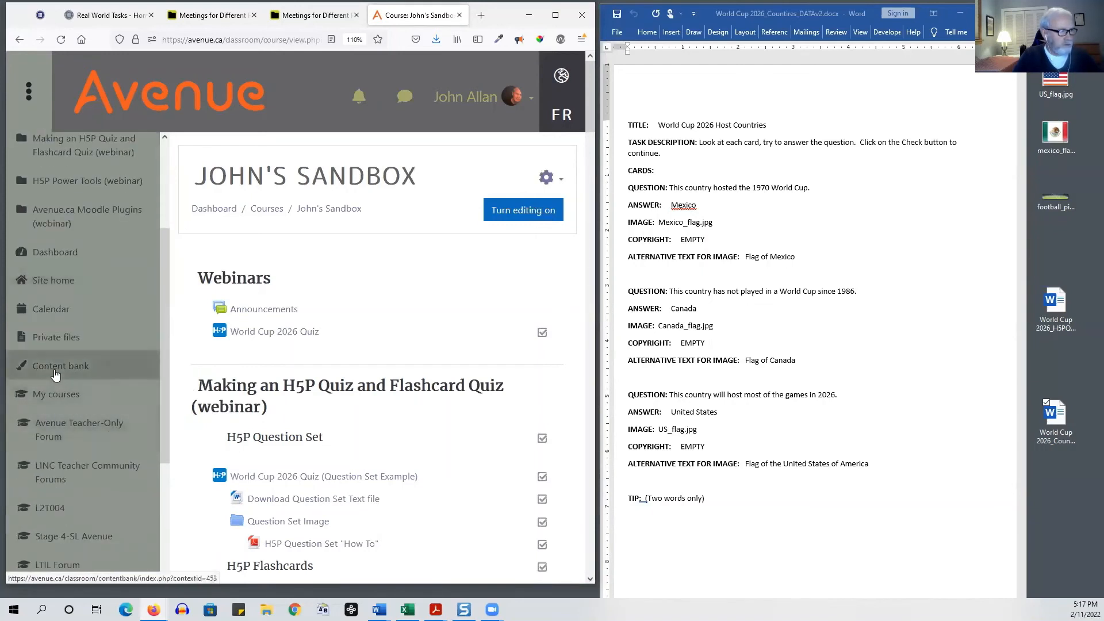
click(55, 375)
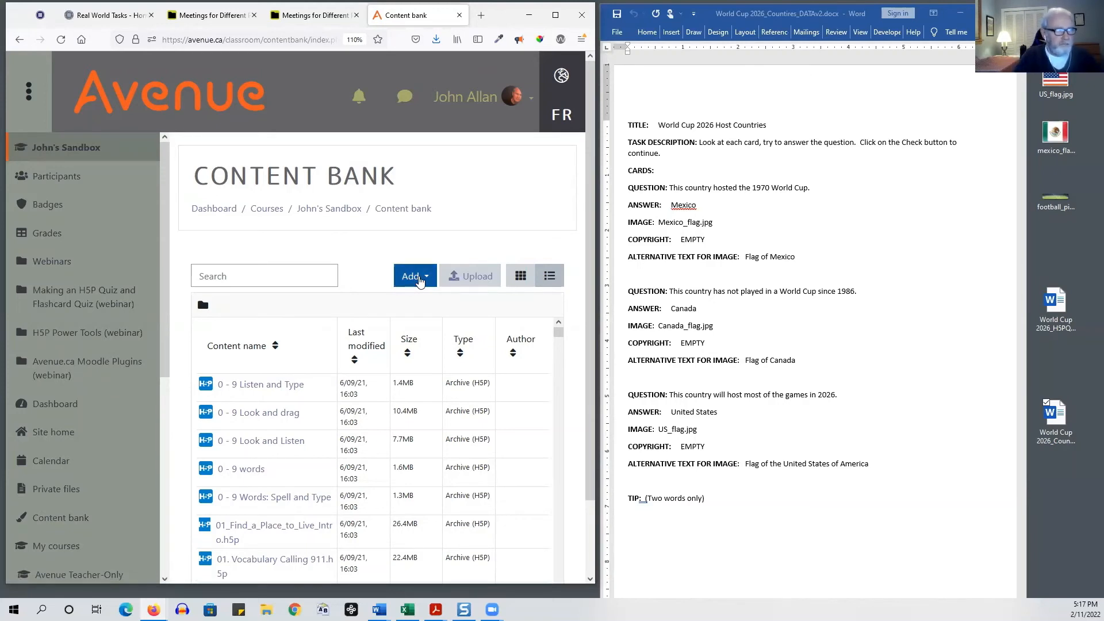
Create a new Flashcards H5P item in the content bank and hide the site's side navigation
click(474, 281)
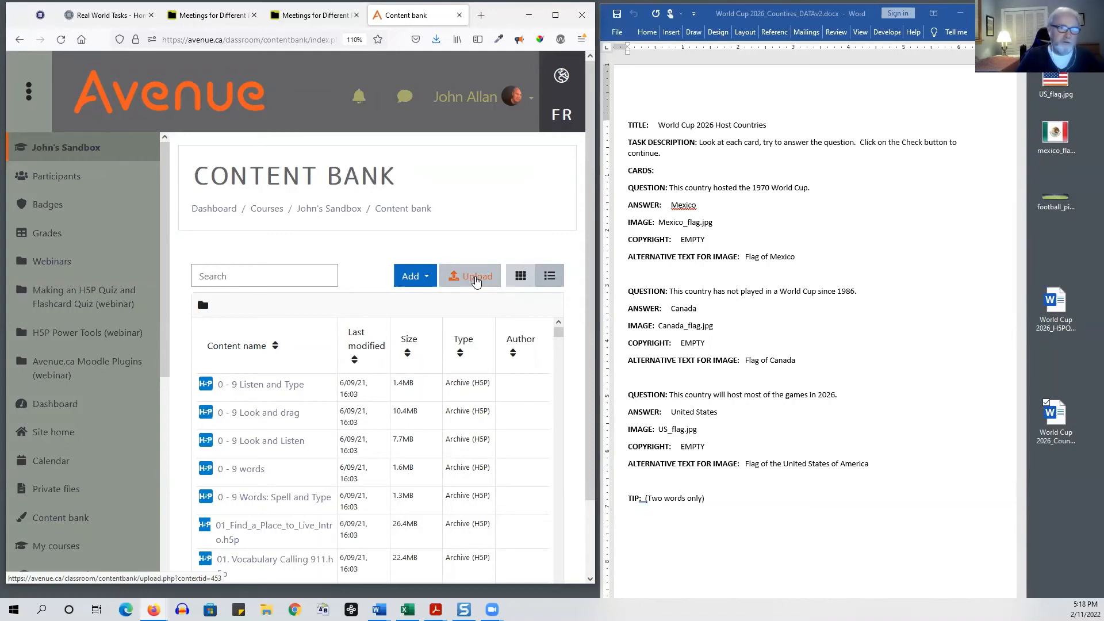
click(409, 278)
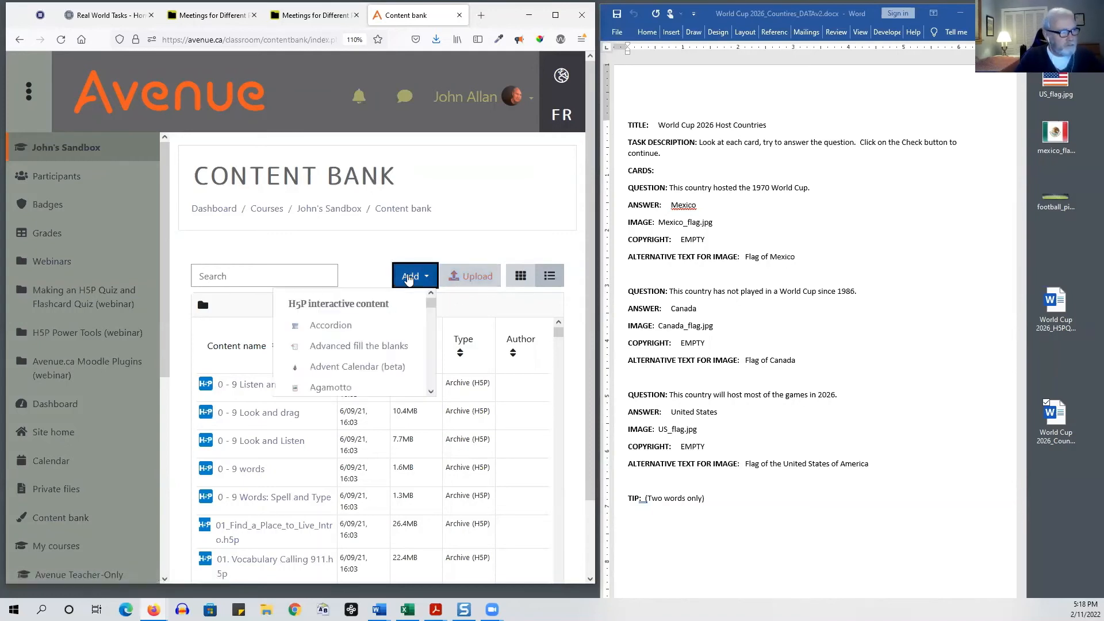
scroll(409, 310, down, 3)
scroll(409, 311, down, 6)
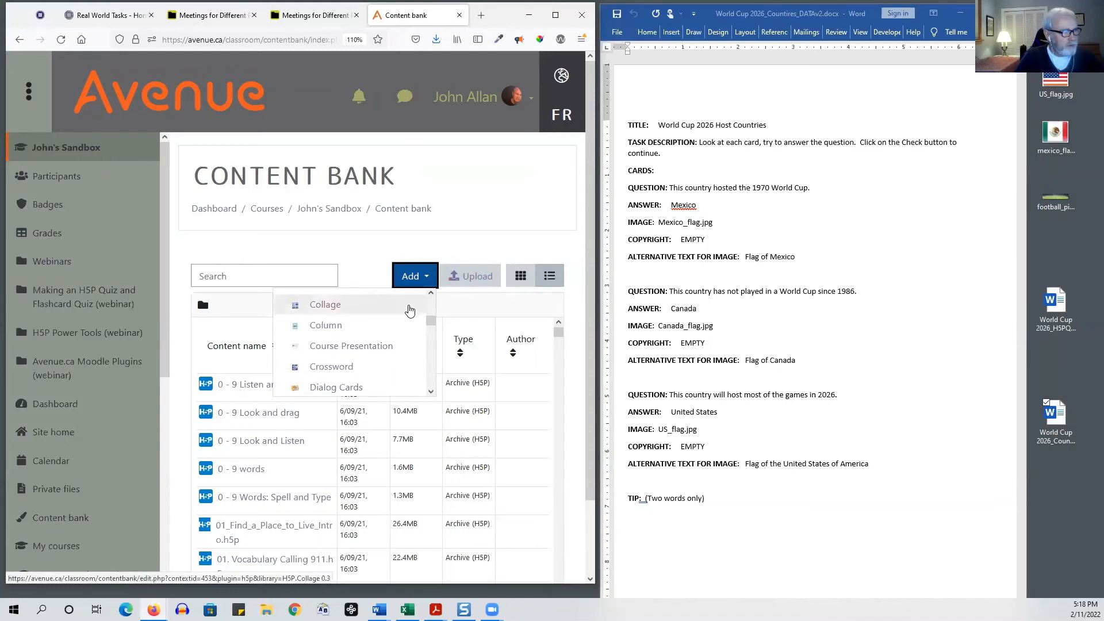
scroll(409, 310, down, 2)
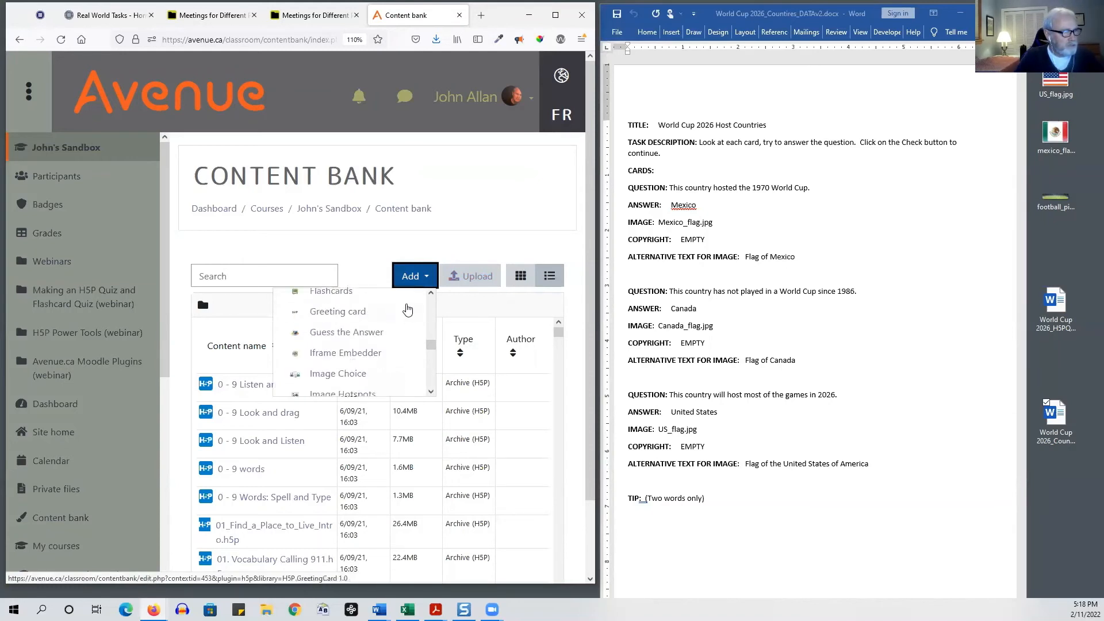
scroll(400, 322, up, 2)
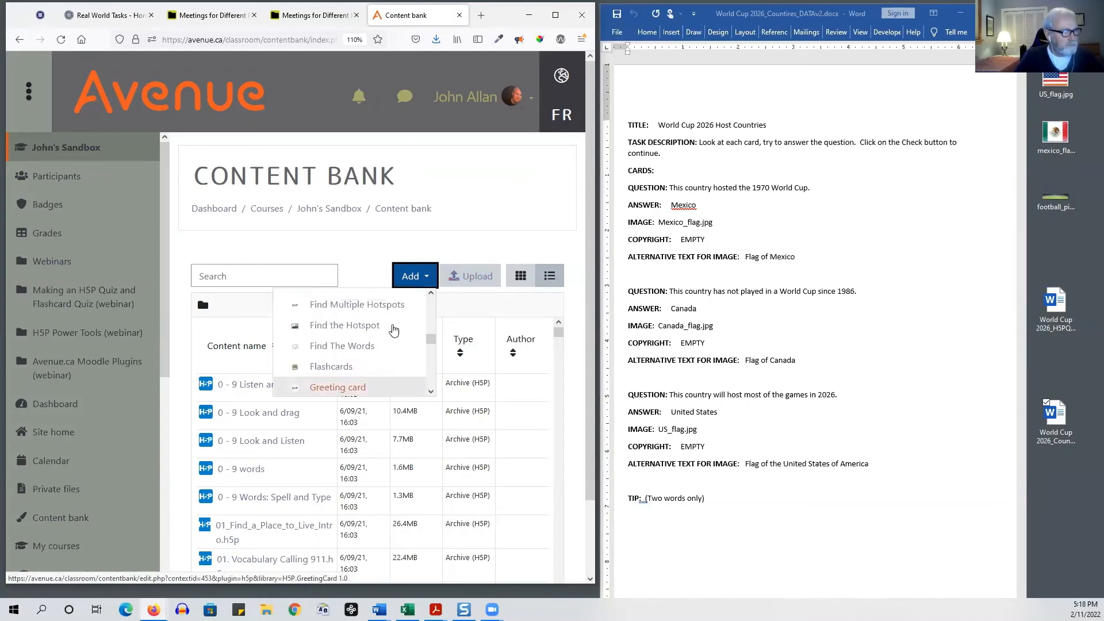
click(375, 369)
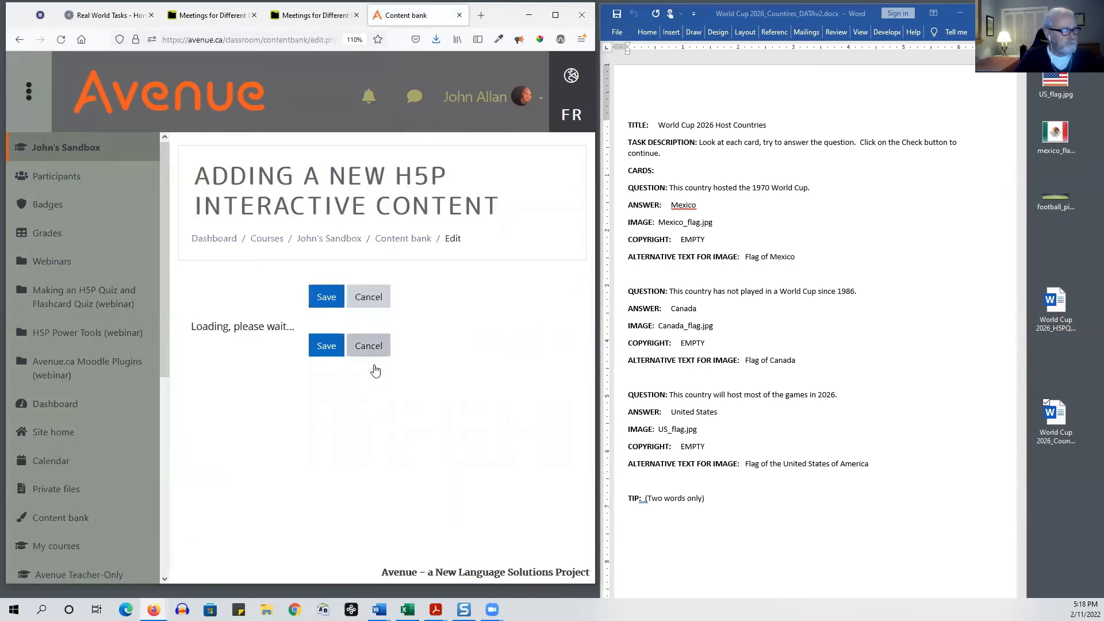
click(27, 93)
scroll(495, 359, down, 2)
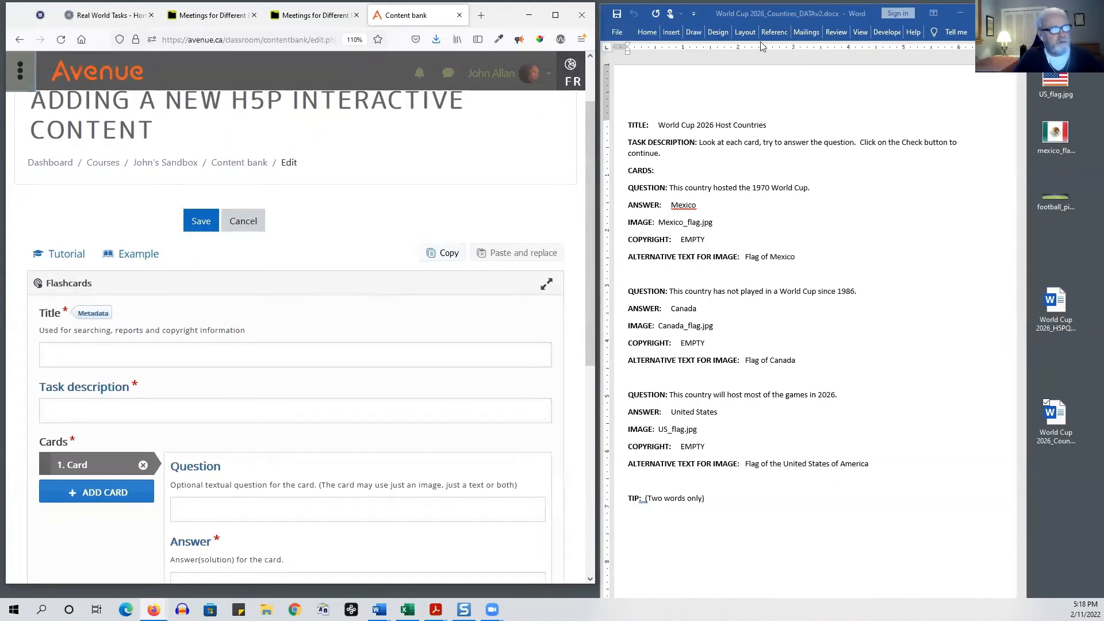
Copy the title "World Cup 2026 Host Countries" from the Word document into the flashcard set's title
mouse_move(654, 124)
mouse_down()
mouse_move(756, 123)
mouse_move(669, 121)
mouse_up()
key(ctrl+c)
click(763, 126)
right_click(668, 129)
click(690, 143)
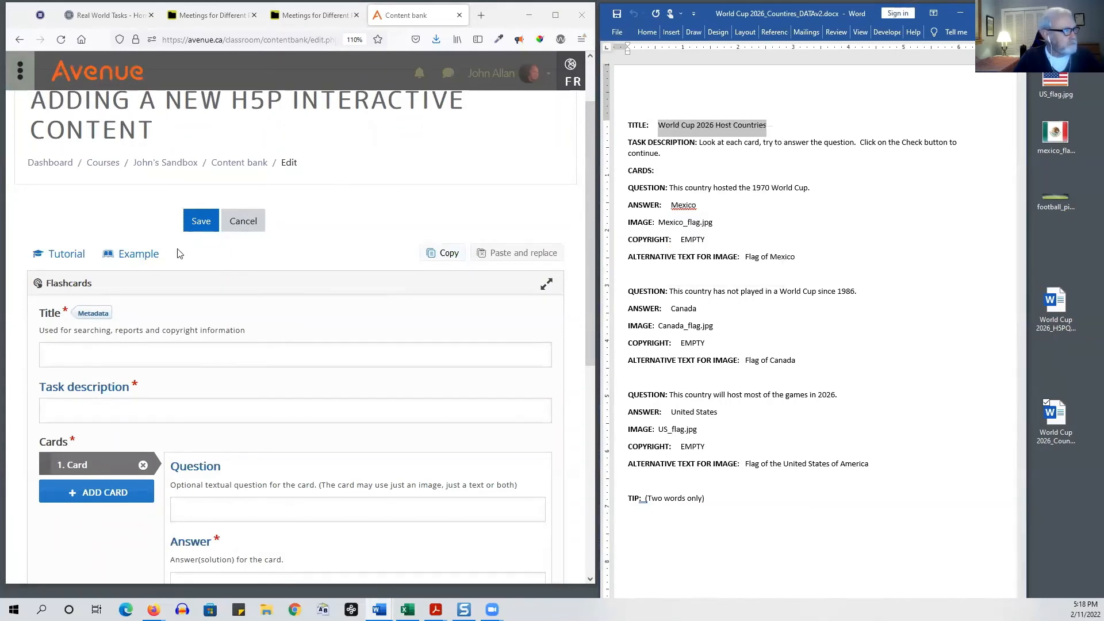
click(136, 357)
key(ctrl+v)
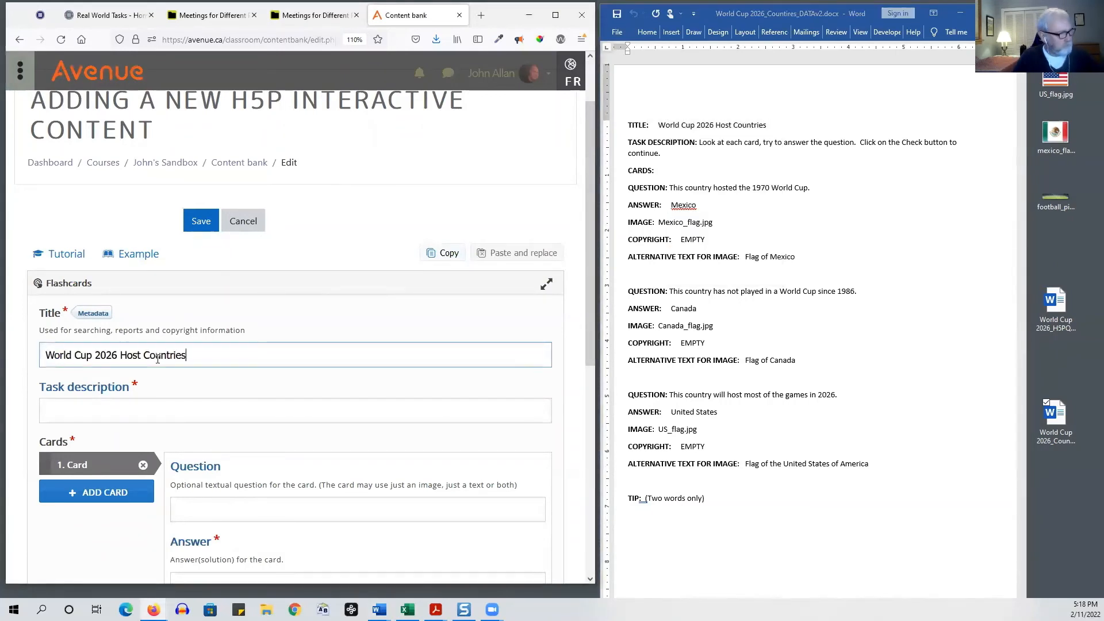
Copy "Look at each card, try to answer the question. Click on the Check button to continue." from Word into the task description
scroll(426, 399, down, 2)
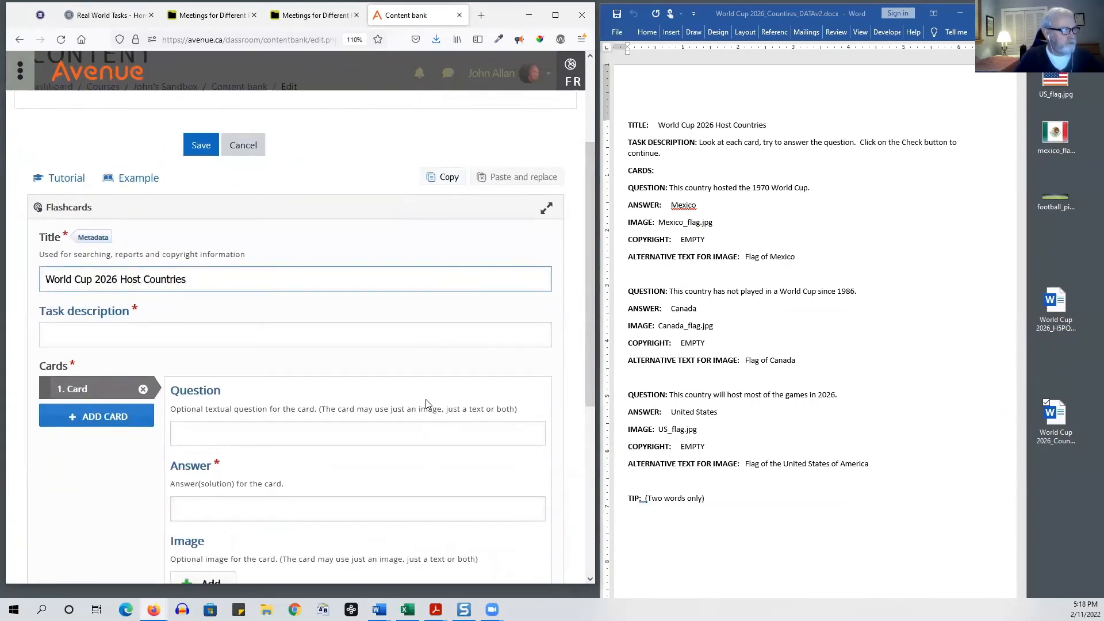
click(699, 148)
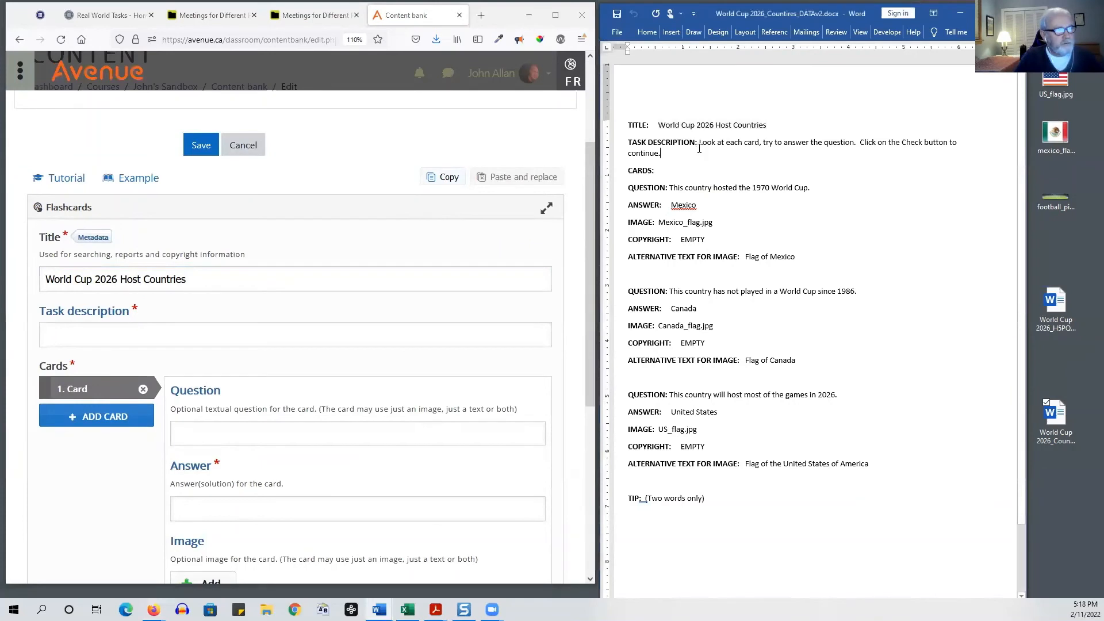
shift+click(699, 143)
key(ctrl+c)
right_click(703, 141)
click(727, 165)
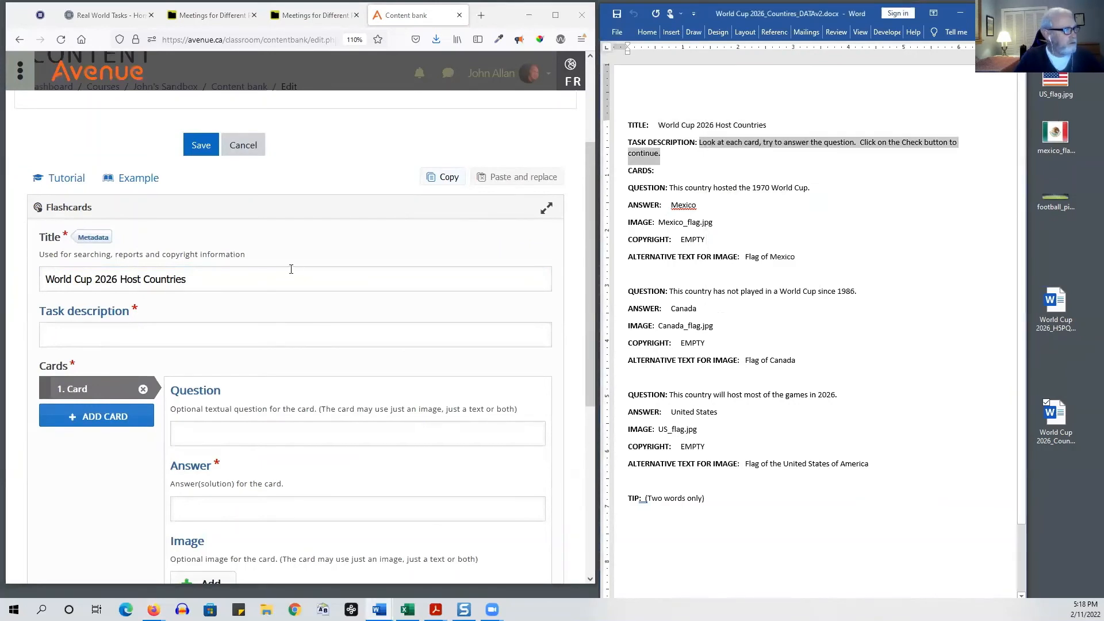
click(245, 335)
key(ctrl+v)
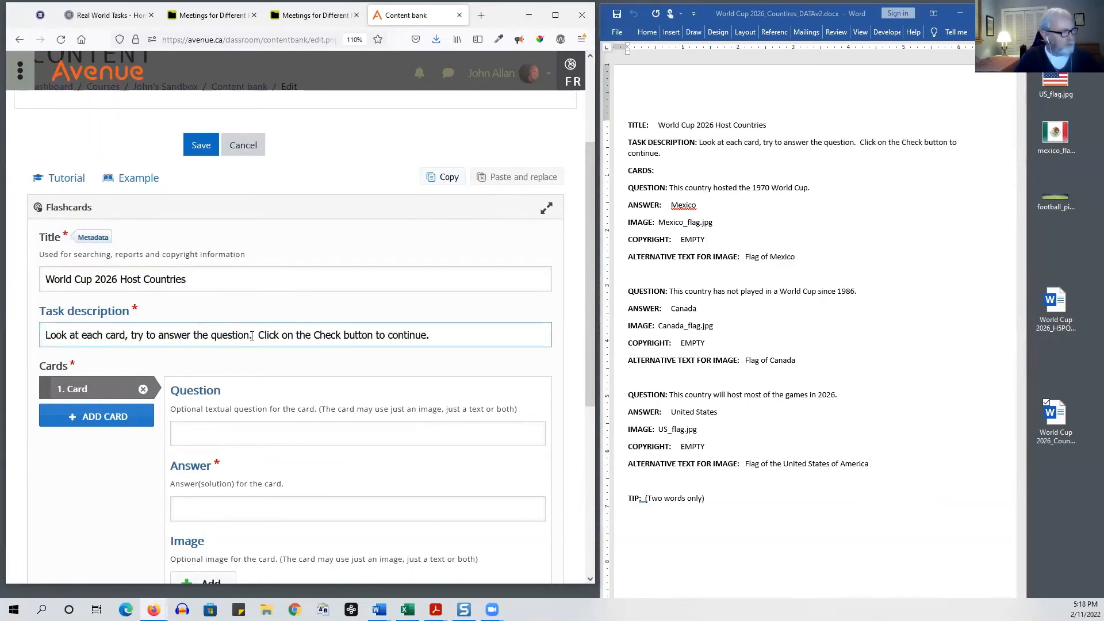
Fill in the first card with the question "This country hosted the 1970 World Cup." copied from Word and the answer "Mexico"
scroll(557, 440, down, 1)
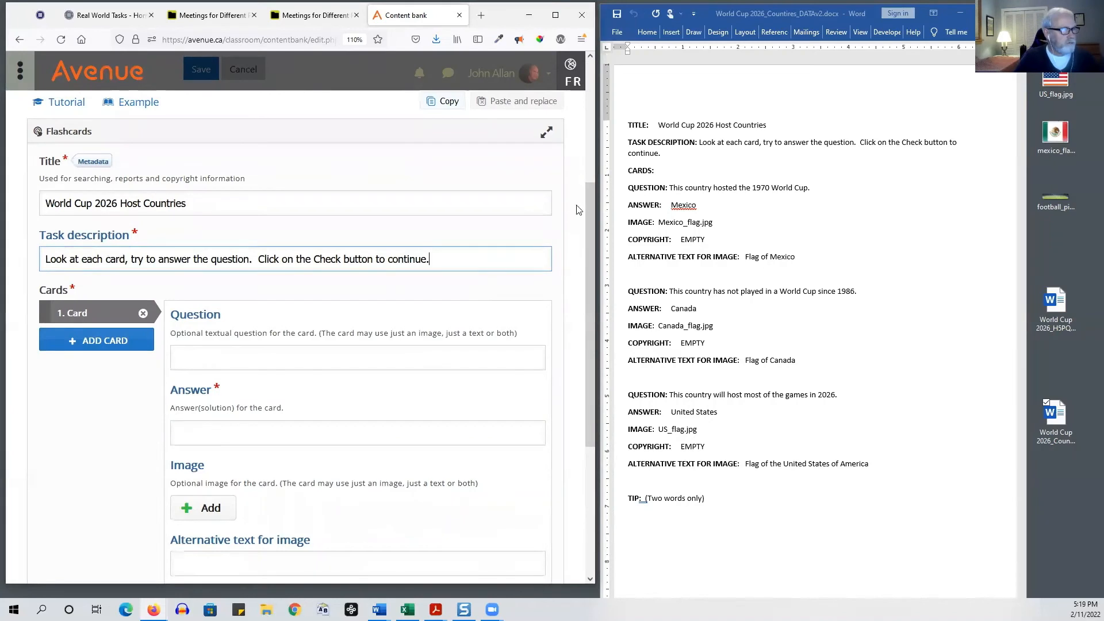
drag(589, 201, 594, 233)
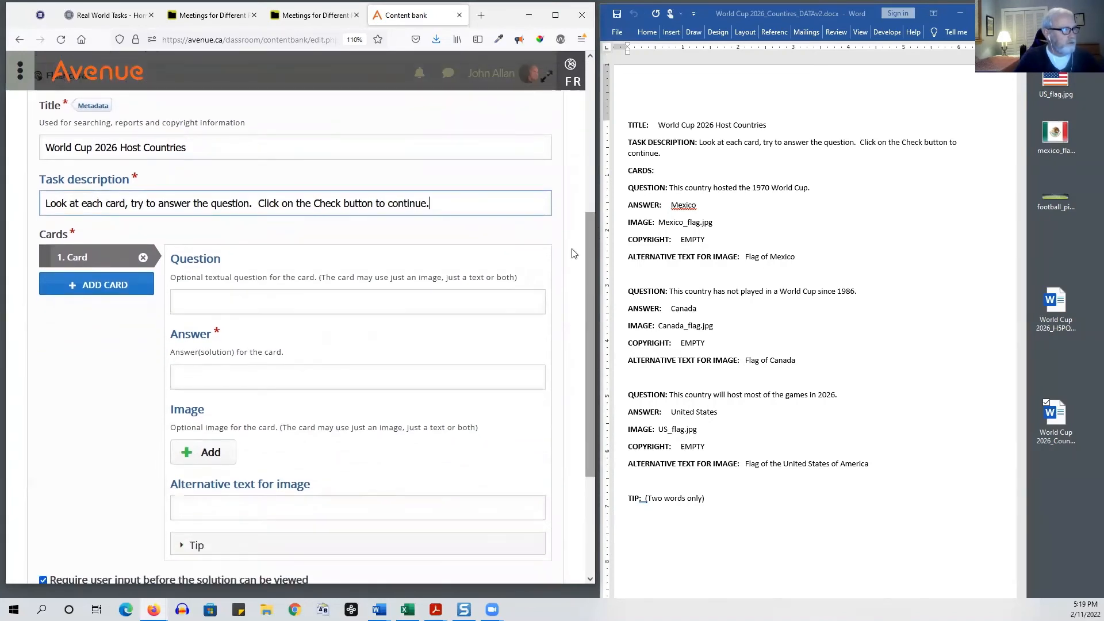
click(803, 203)
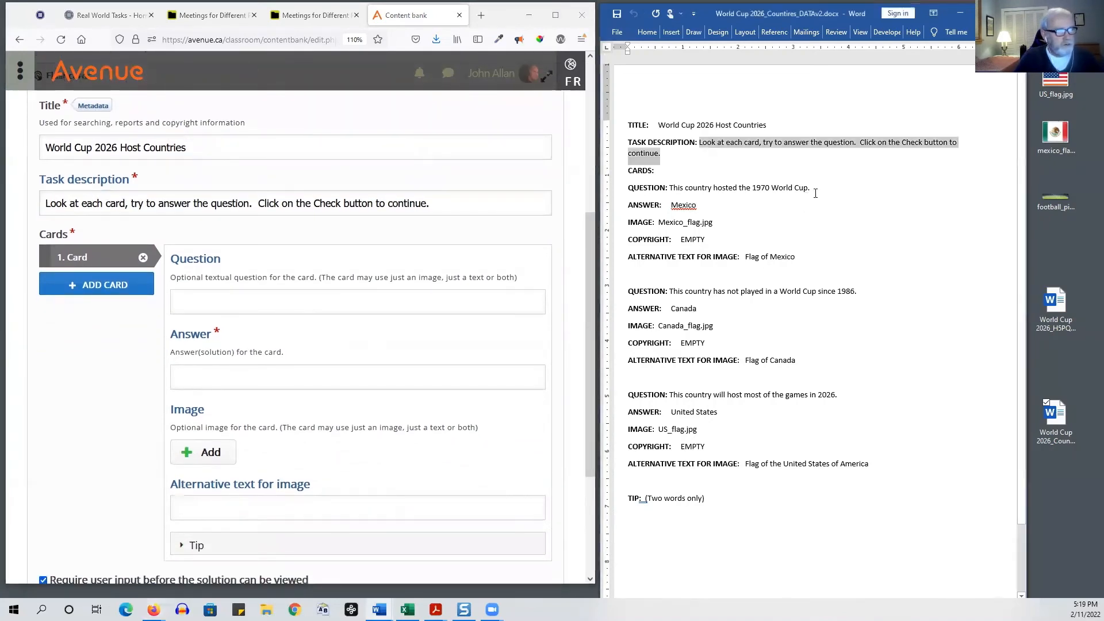
drag(810, 189, 676, 189)
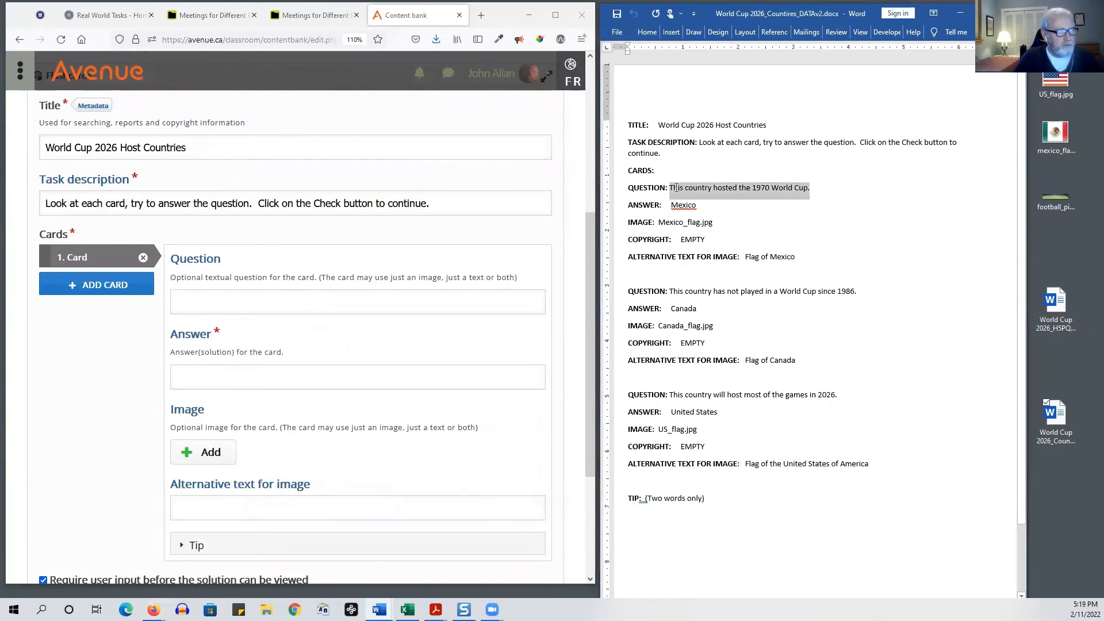
right_click(677, 192)
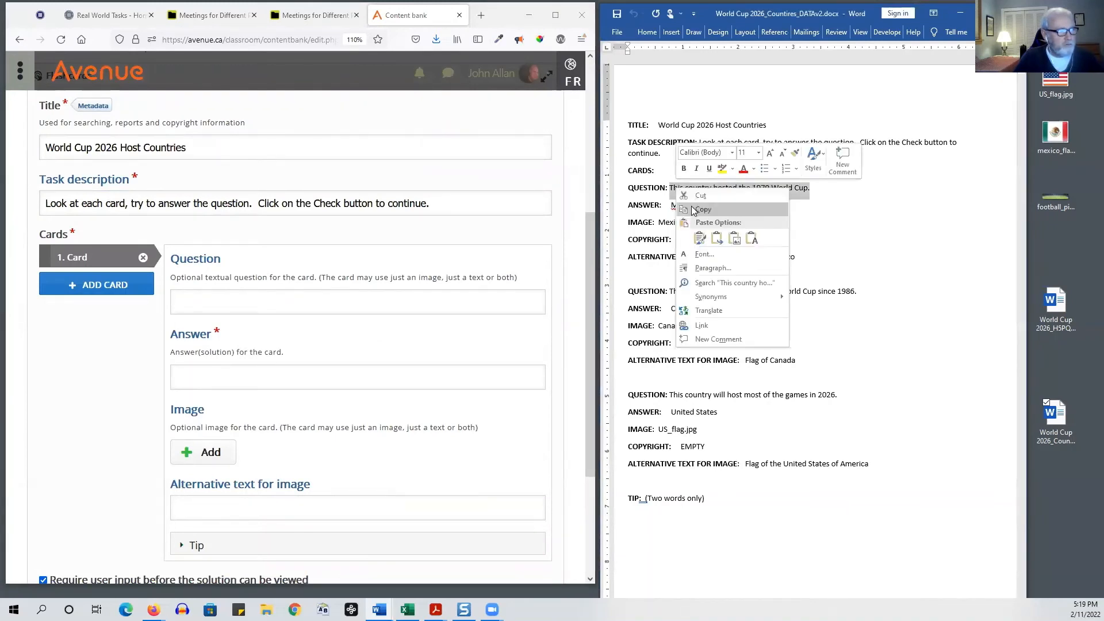
click(694, 211)
click(347, 308)
key(ctrl+v)
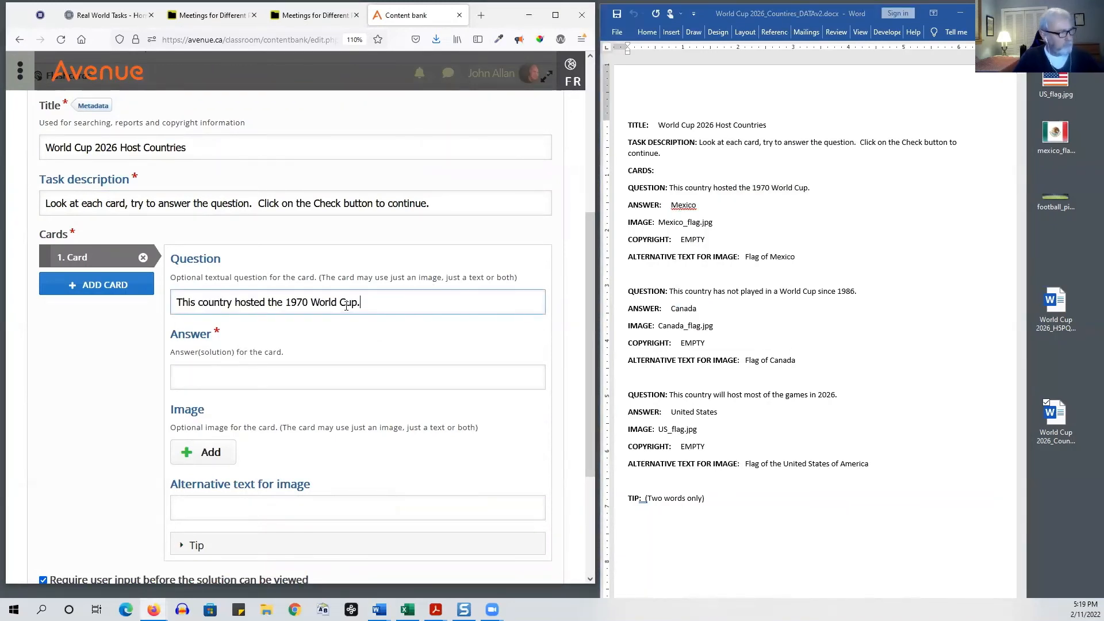
click(399, 384)
text(Mexica)
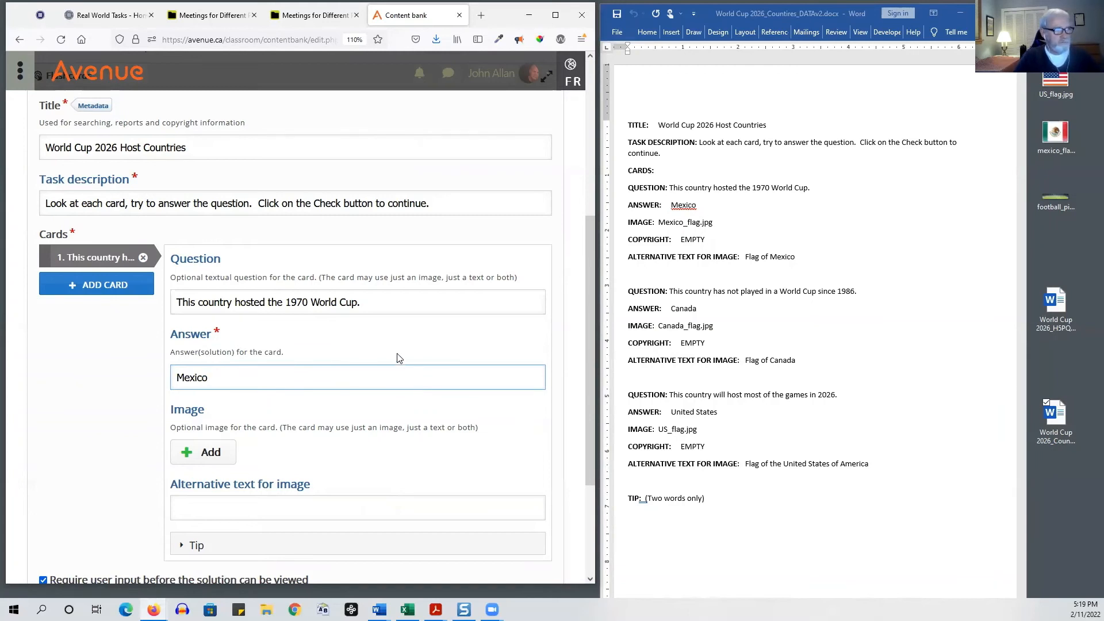
Upload mexico_flag.jpg from the Desktop as the first card's image
scroll(448, 414, down, 3)
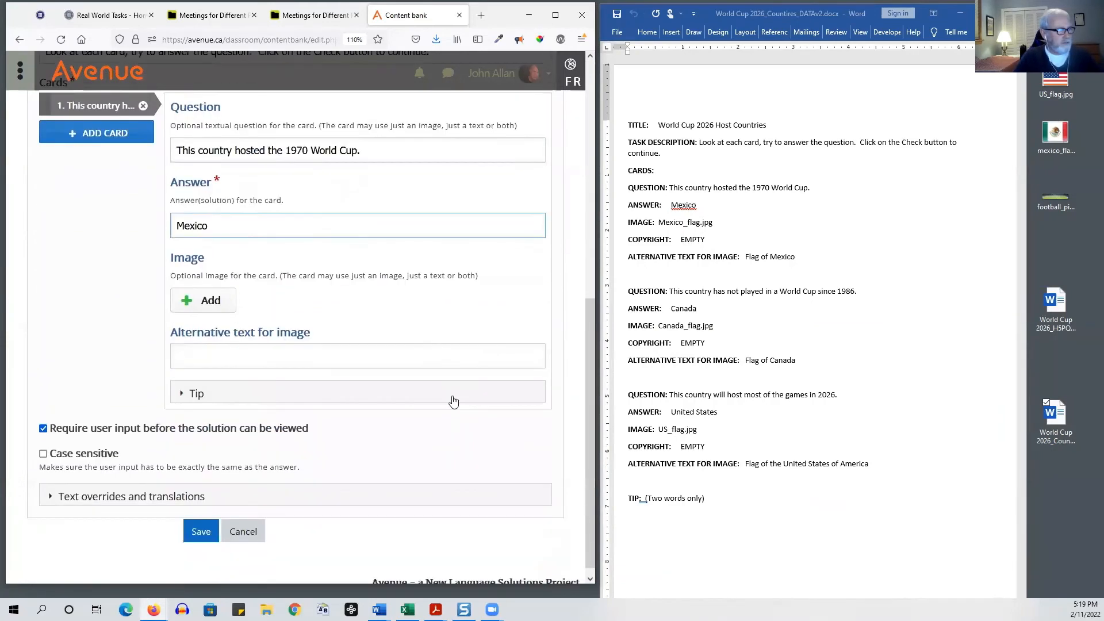
scroll(419, 331, up, 2)
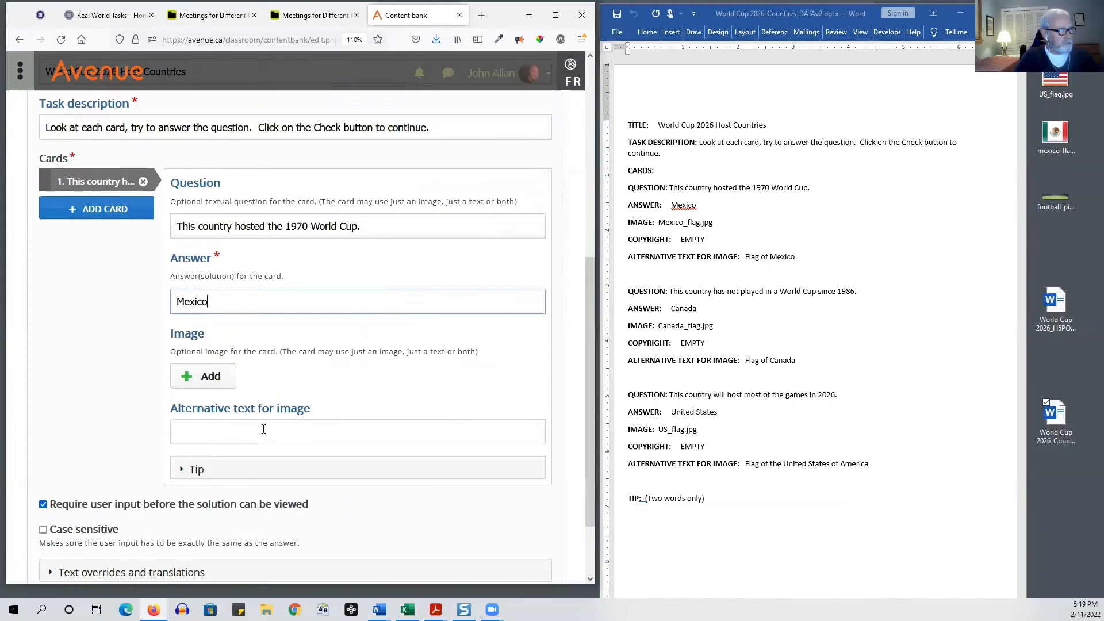
click(204, 377)
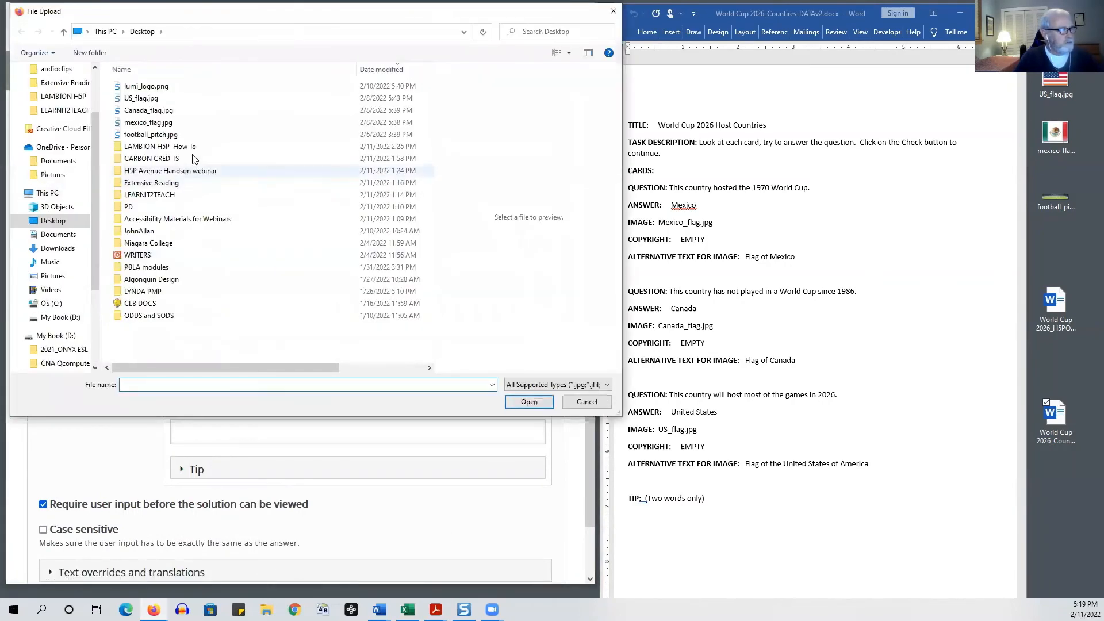
click(146, 123)
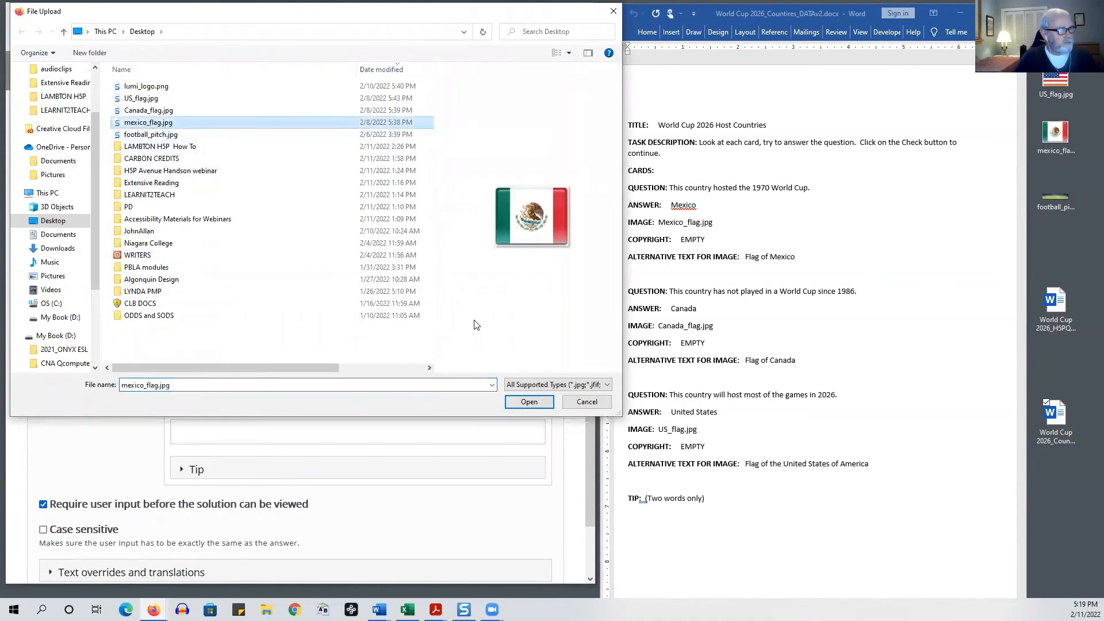
click(526, 401)
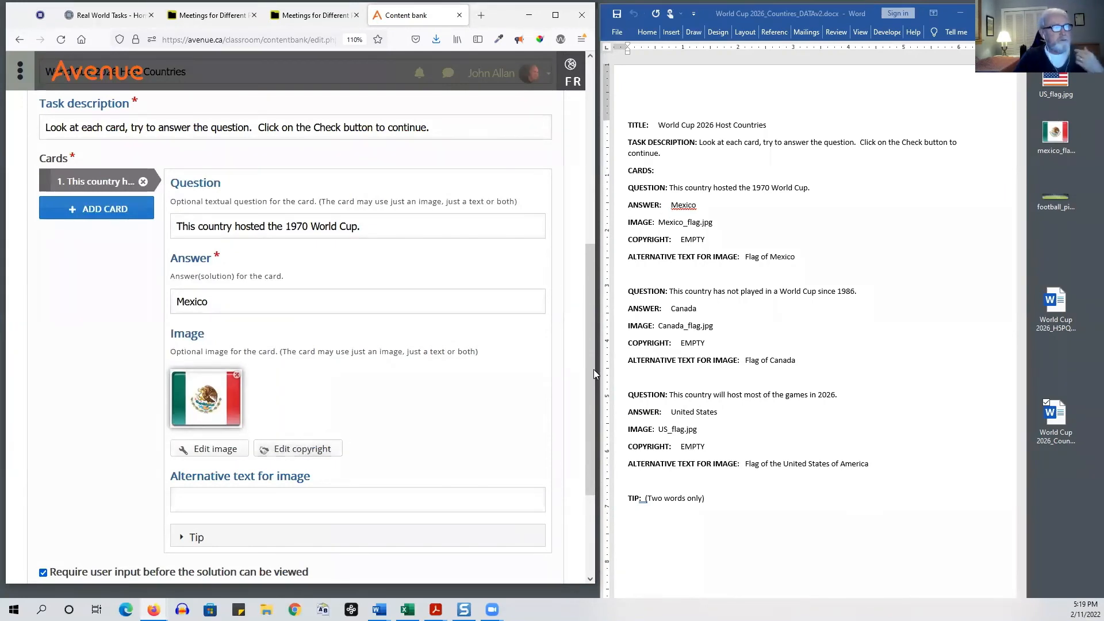
Copy "Flag of Mexico" from the Word document into the alternative text for the first card's image
drag(795, 257, 751, 260)
right_click(752, 260)
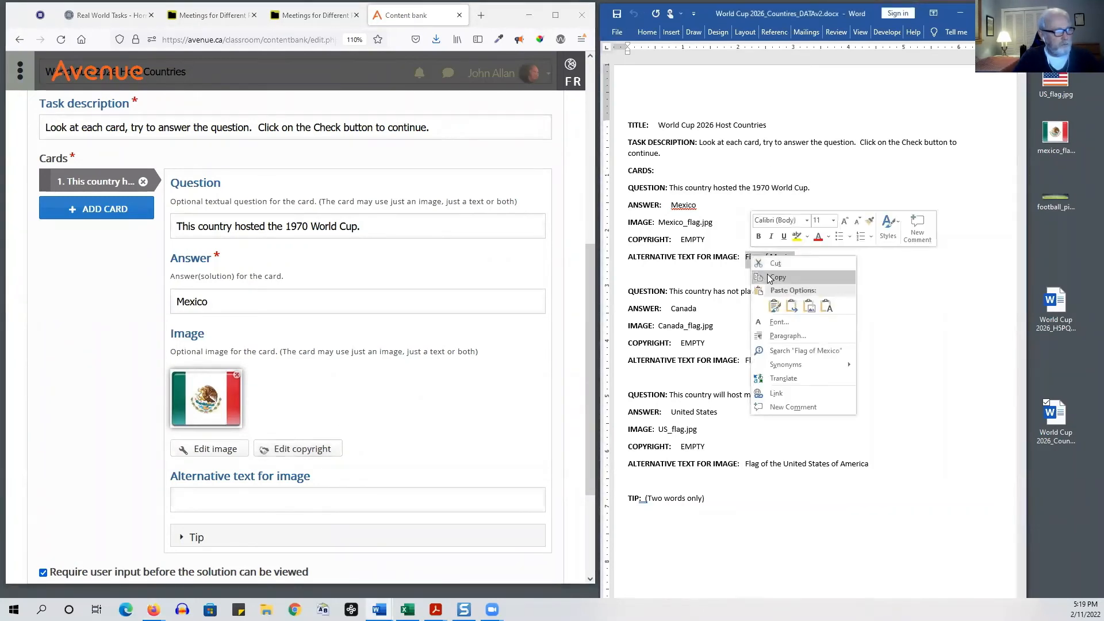
click(771, 279)
click(285, 500)
key(ctrl+v)
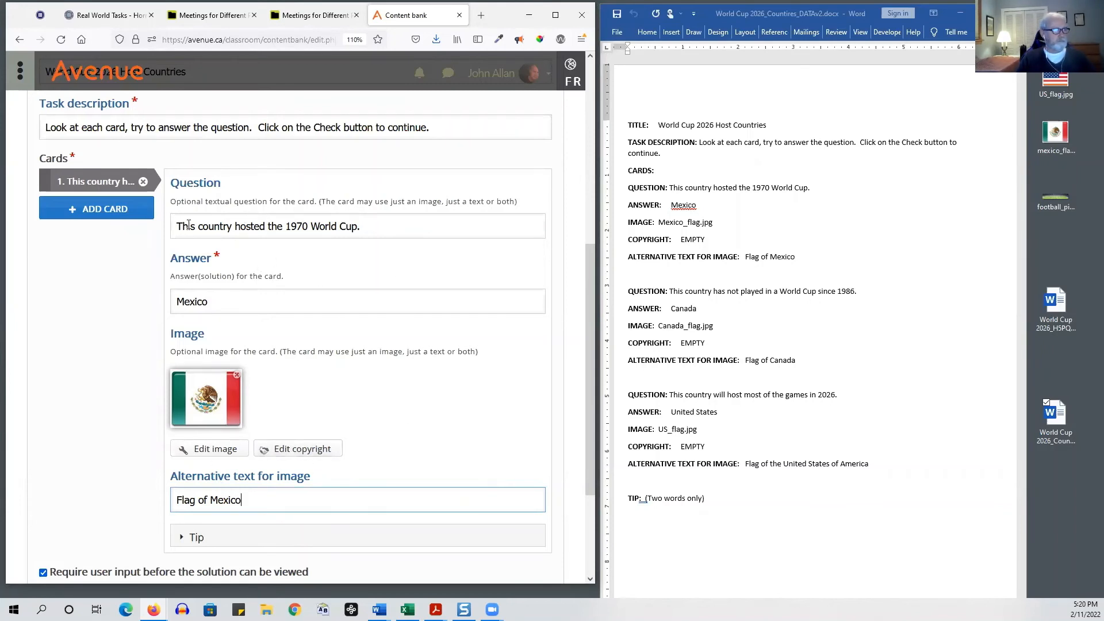
Add a second card with the question "This country has not played in a World Cup since 1986." copied from Word
click(102, 209)
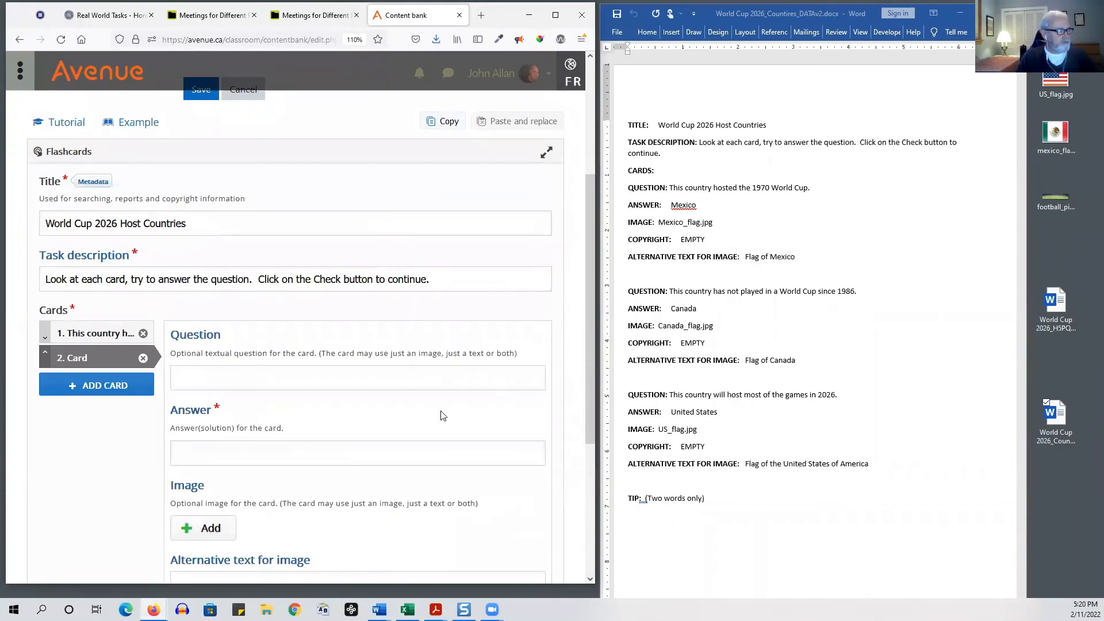
scroll(443, 415, down, 3)
click(891, 284)
drag(857, 292, 669, 292)
right_click(679, 294)
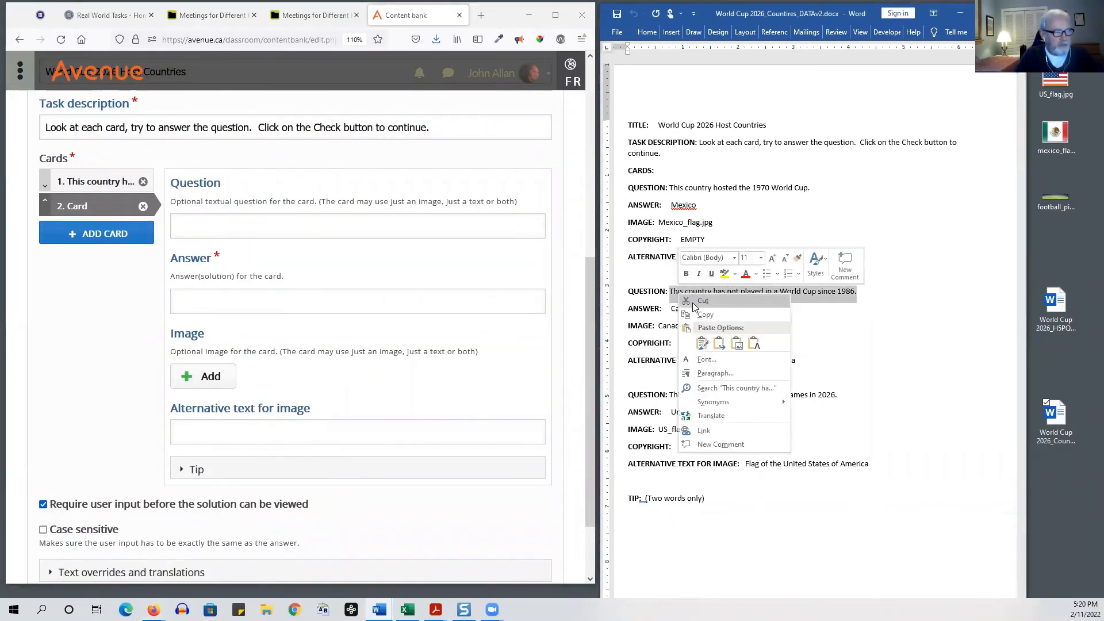
click(701, 314)
click(288, 228)
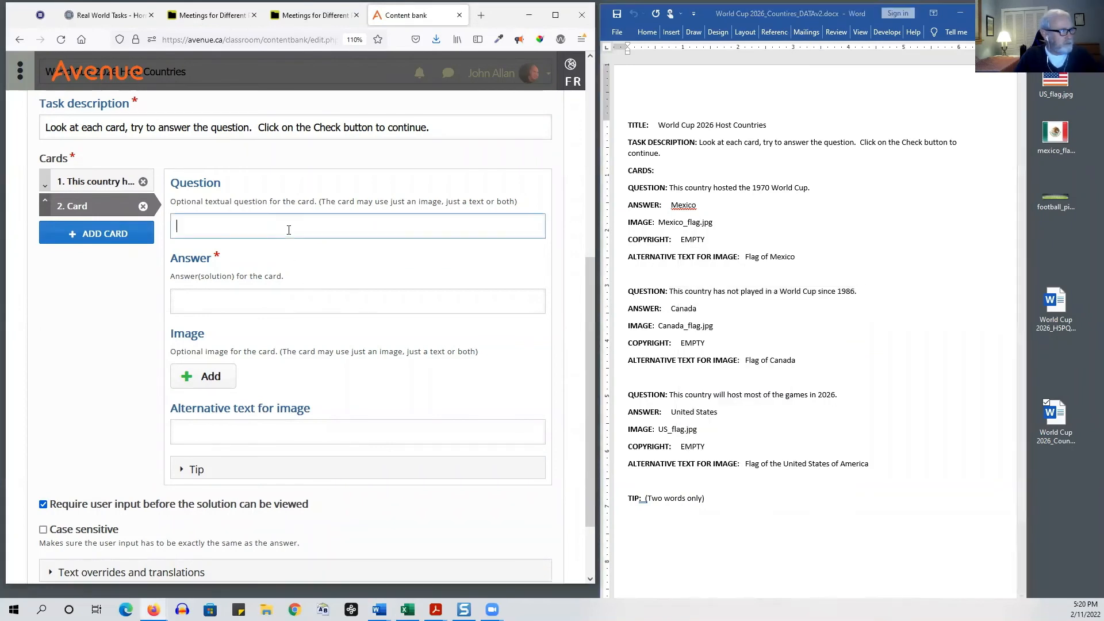
key(ctrl+v)
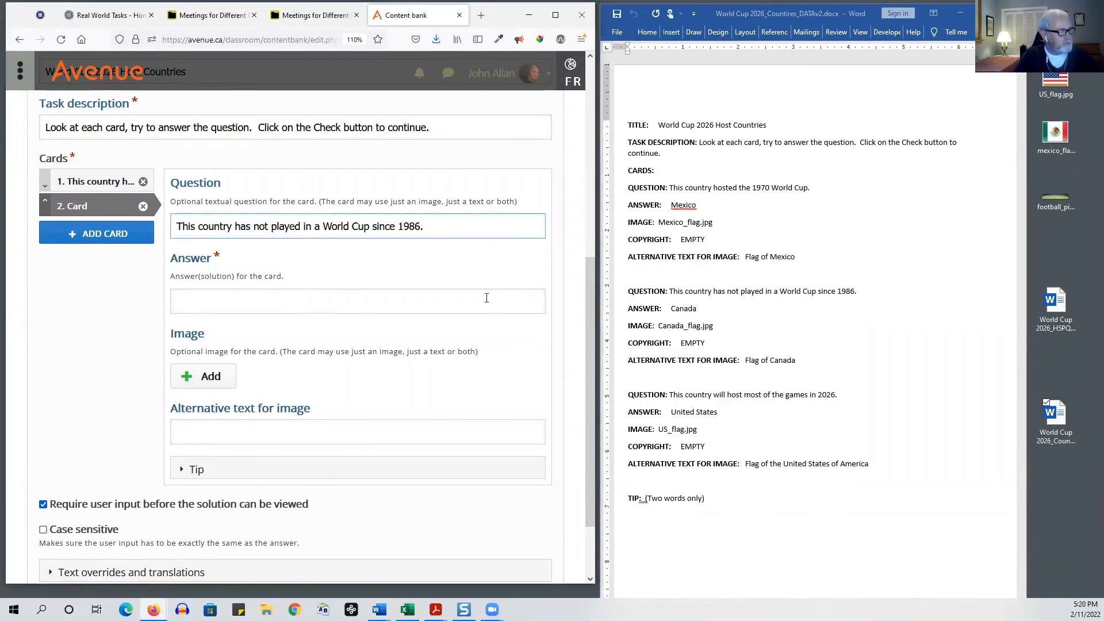
Copy "Canada" from the Word document into the second card's answer
drag(697, 309, 674, 311)
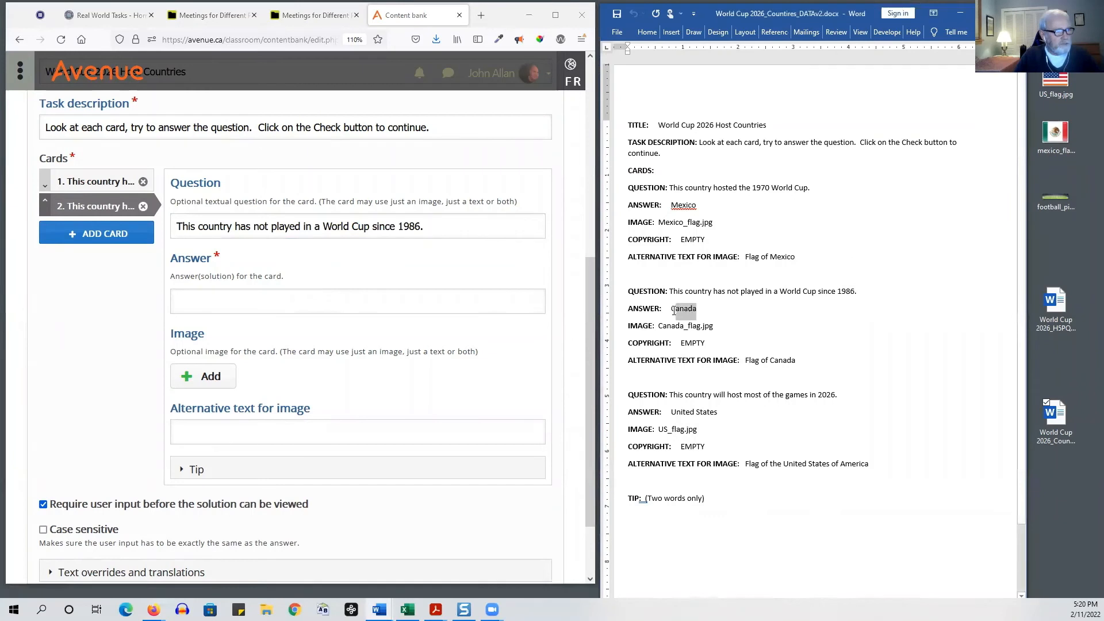
right_click(674, 311)
click(695, 330)
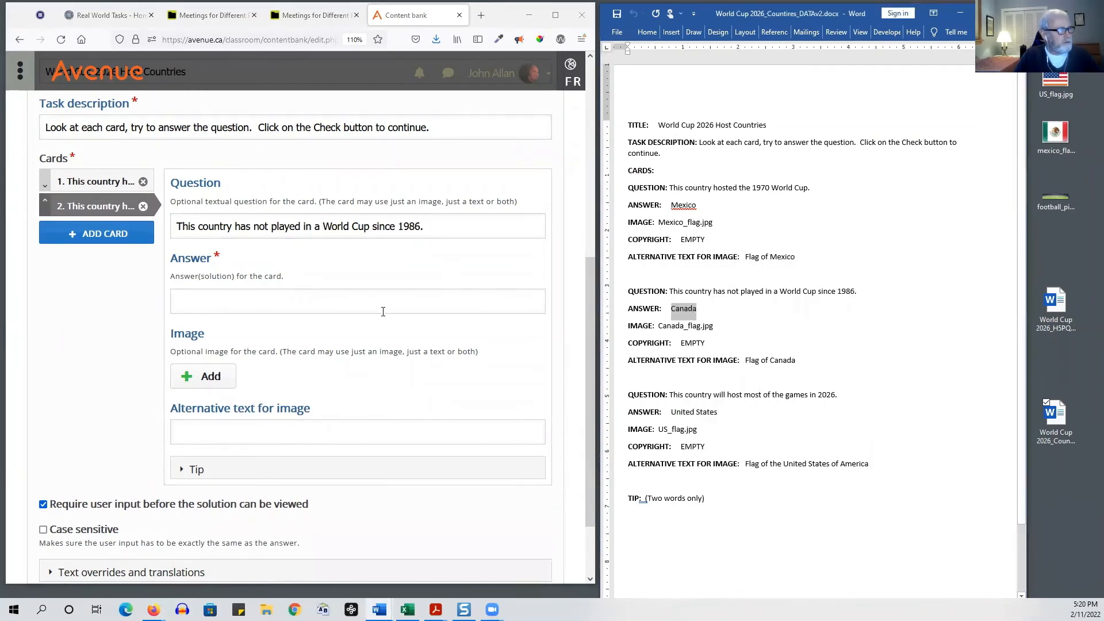
click(378, 309)
key(ctrl+v)
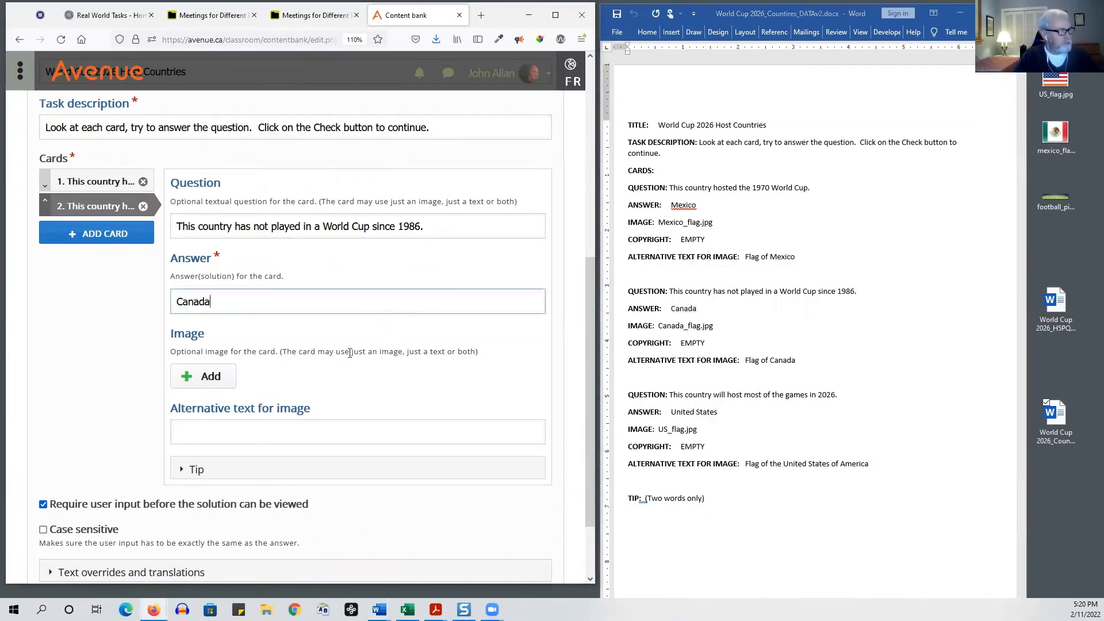
Upload Canada_flag.jpg from the Desktop as the second card's image and enter "Canadian flag" as its alternative text
click(205, 376)
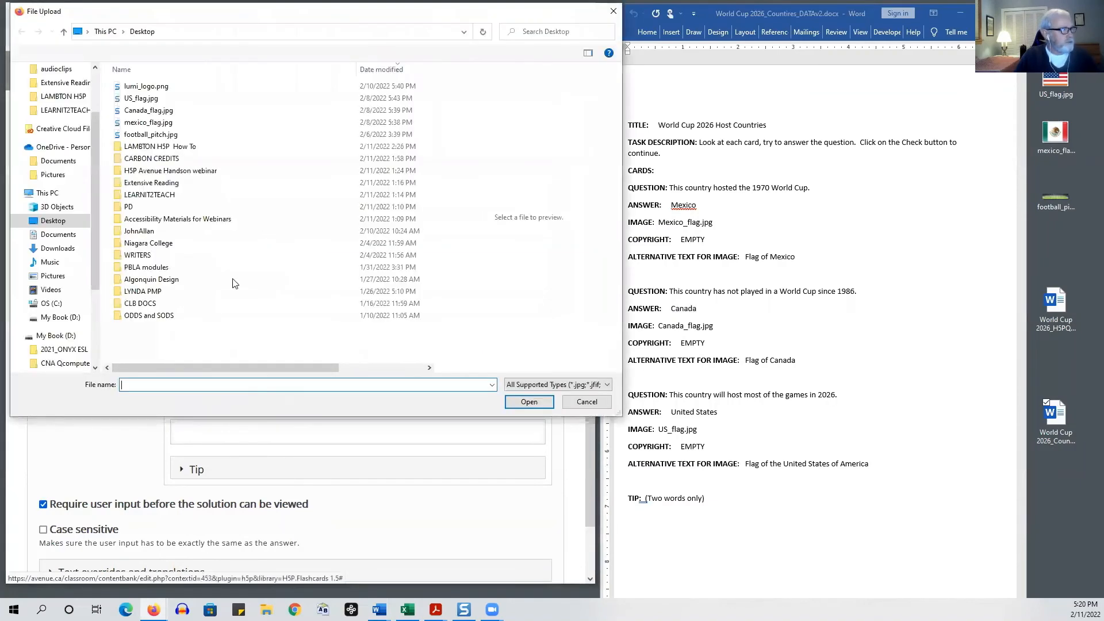
click(151, 111)
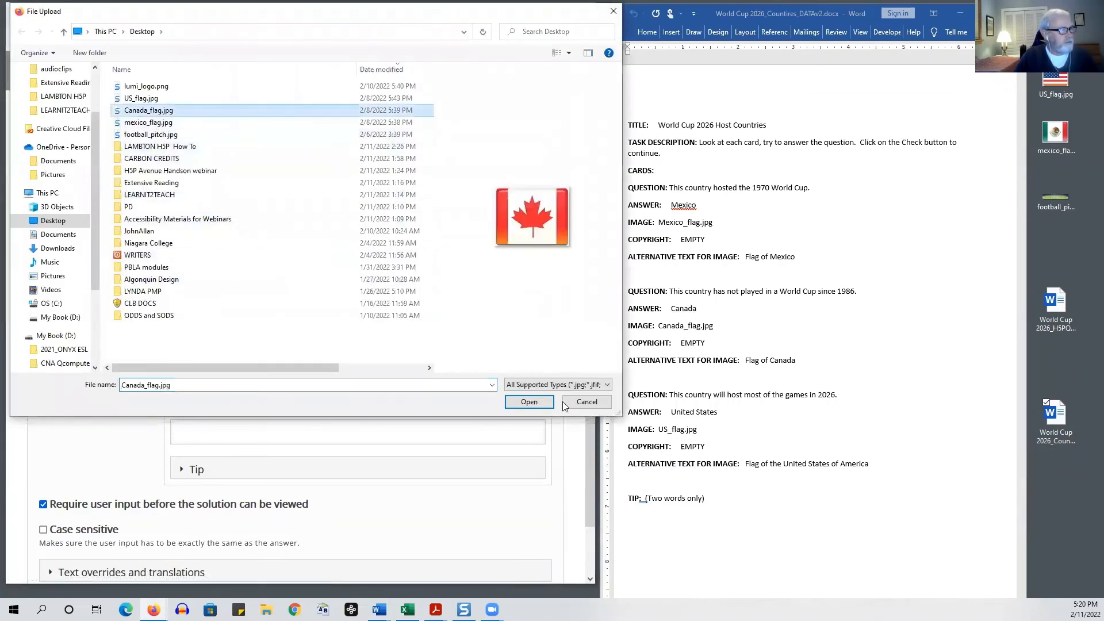
click(529, 402)
scroll(403, 414, down, 3)
click(348, 355)
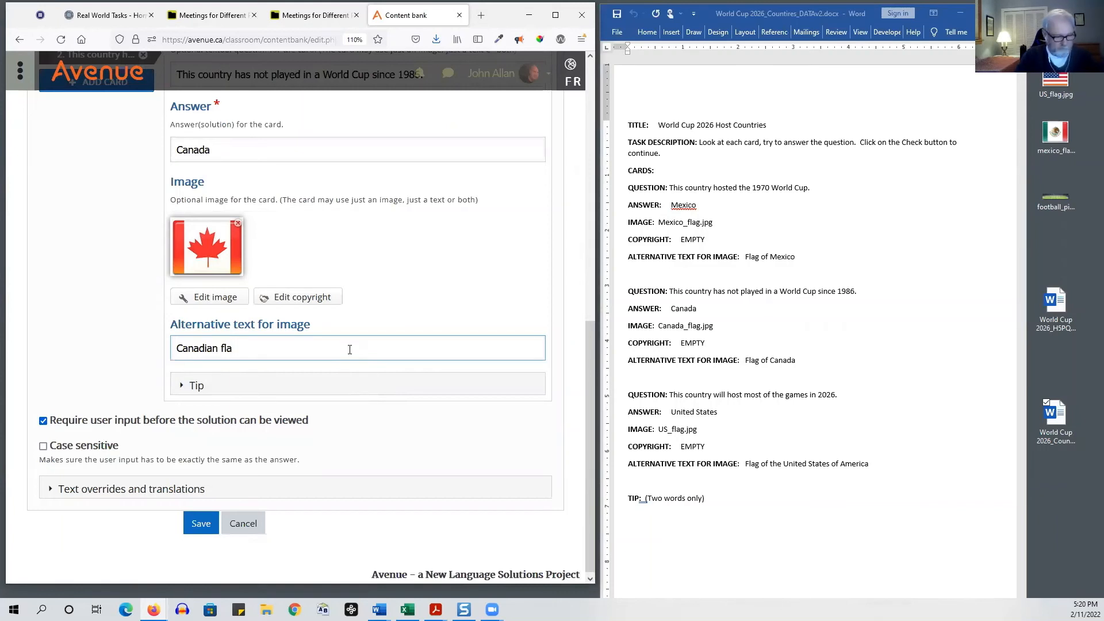
Add a third card with the question "This country will host most of the games in 2026." copied from Word
scroll(207, 495, up, 3)
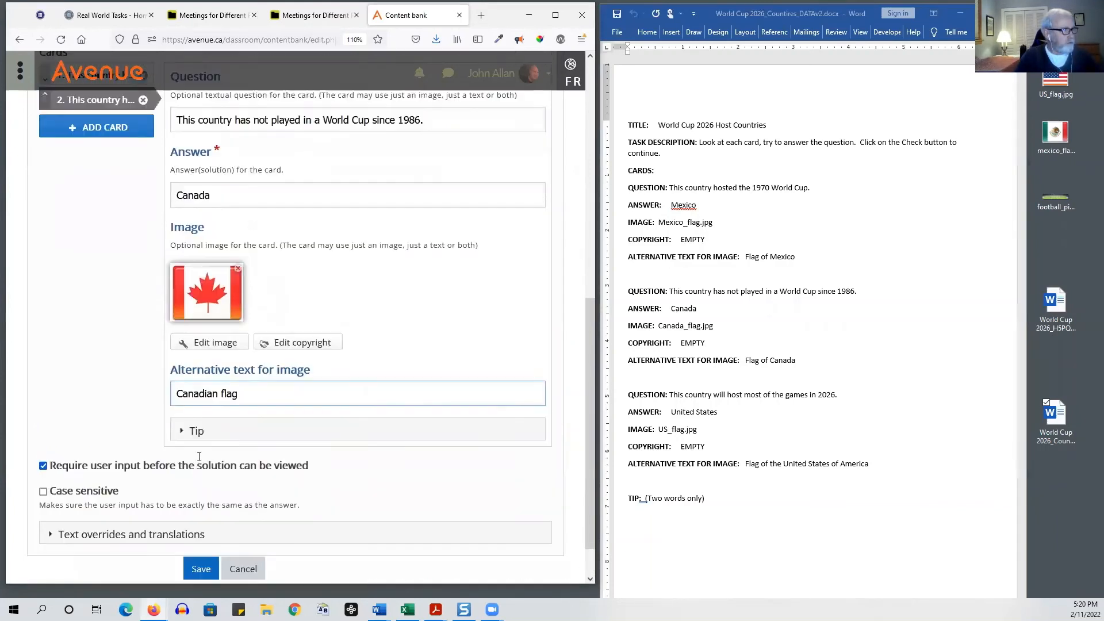
click(109, 236)
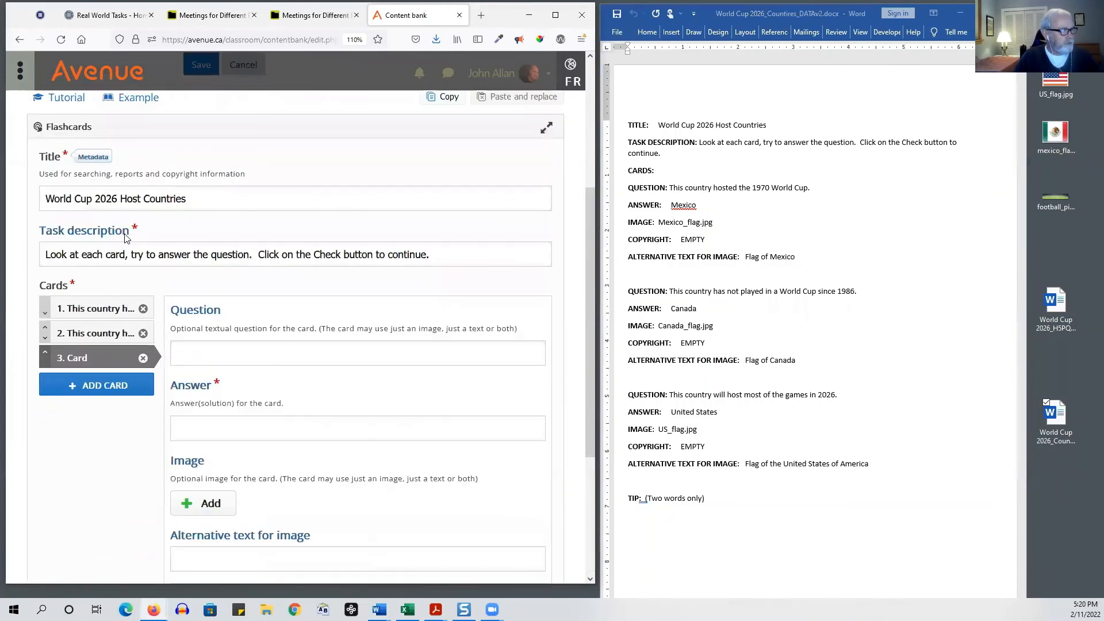
scroll(787, 369, down, 1)
drag(839, 367, 683, 371)
right_click(683, 371)
click(704, 394)
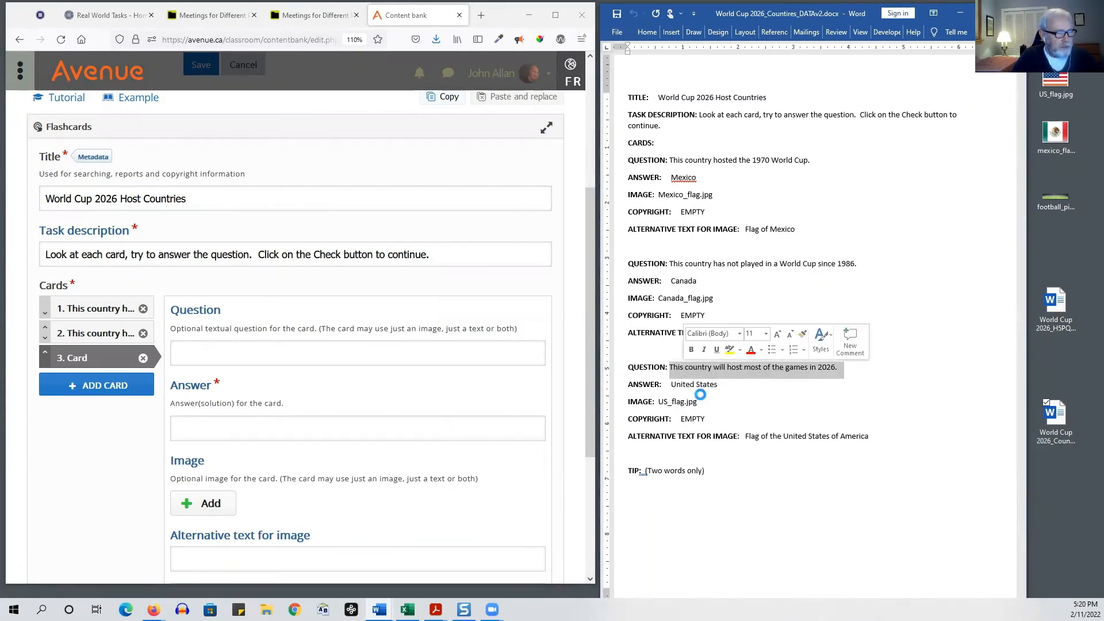
click(272, 356)
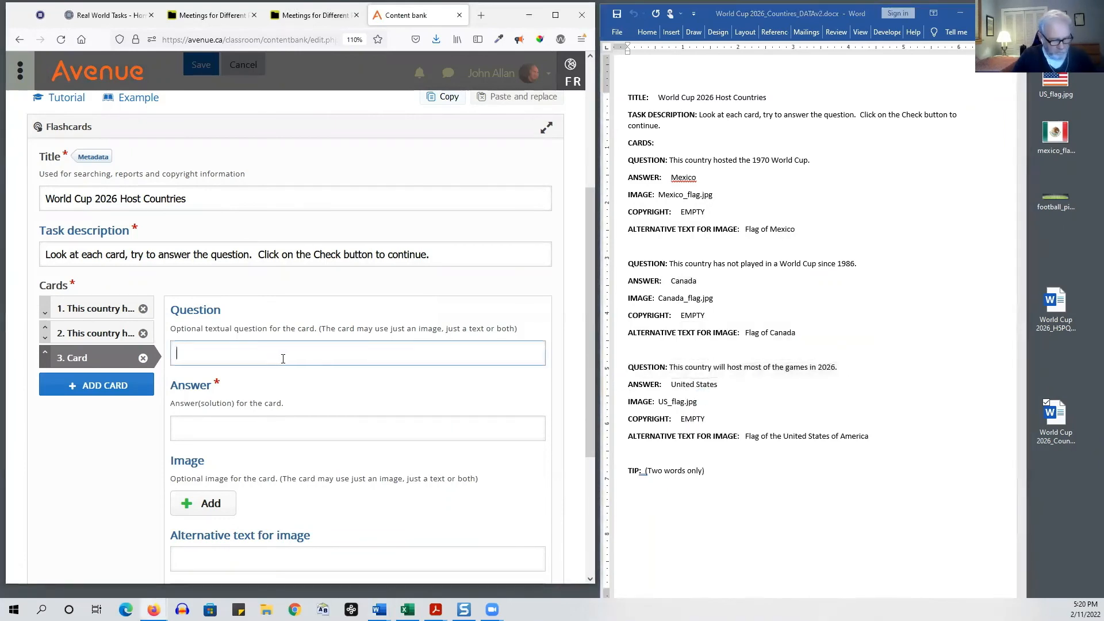
key(ctrl+v)
Copy "United States" from the Word document into the third card's answer
scroll(330, 413, down, 2)
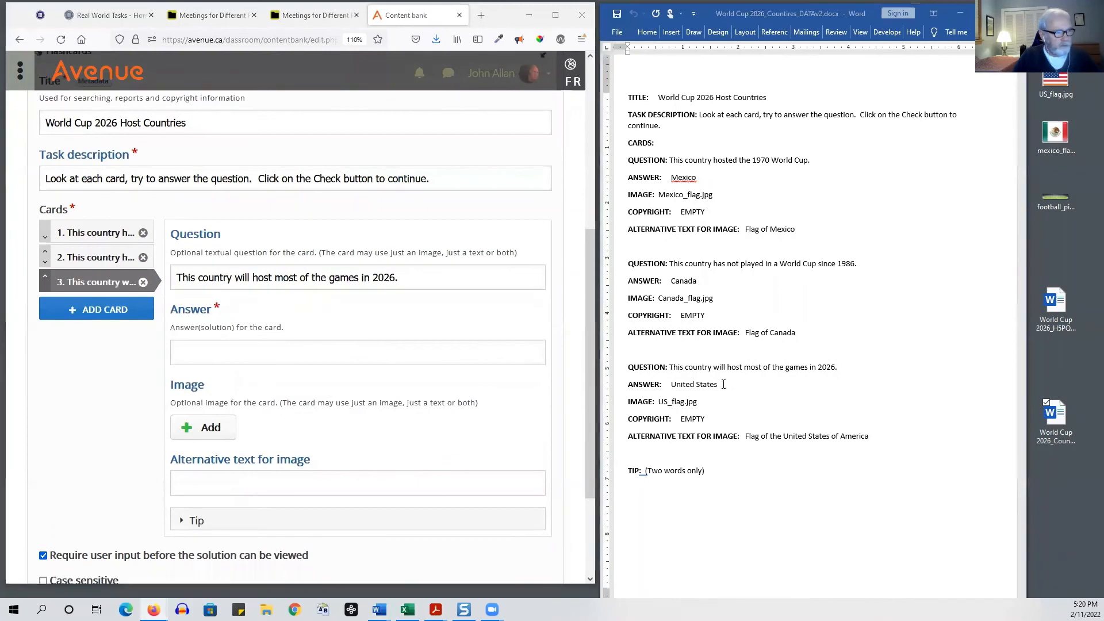
drag(718, 384, 677, 387)
right_click(677, 389)
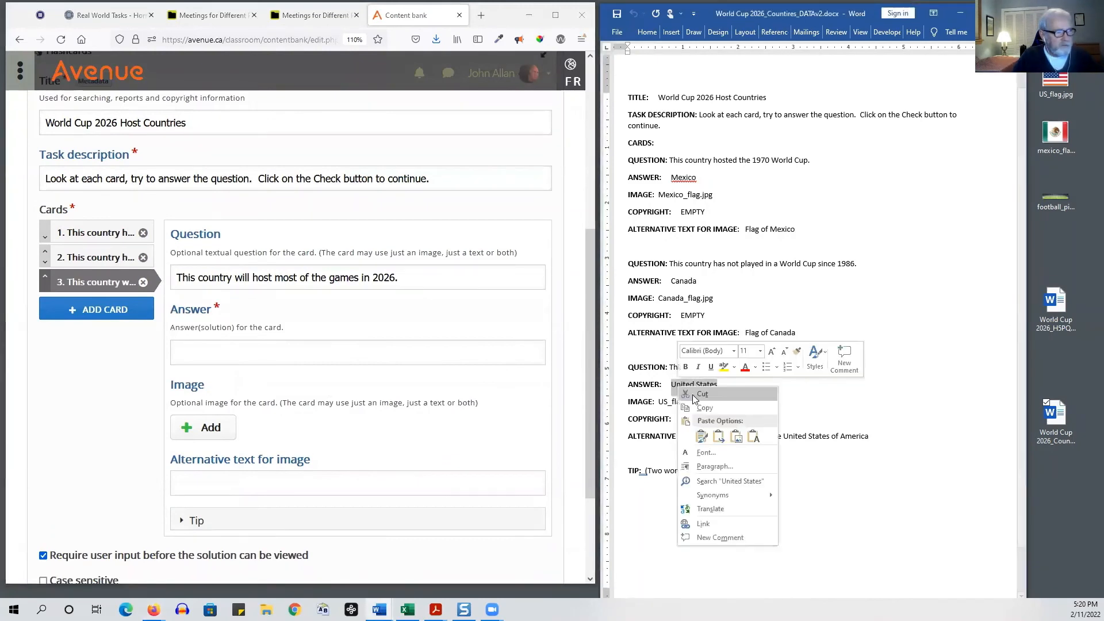
click(697, 408)
click(355, 356)
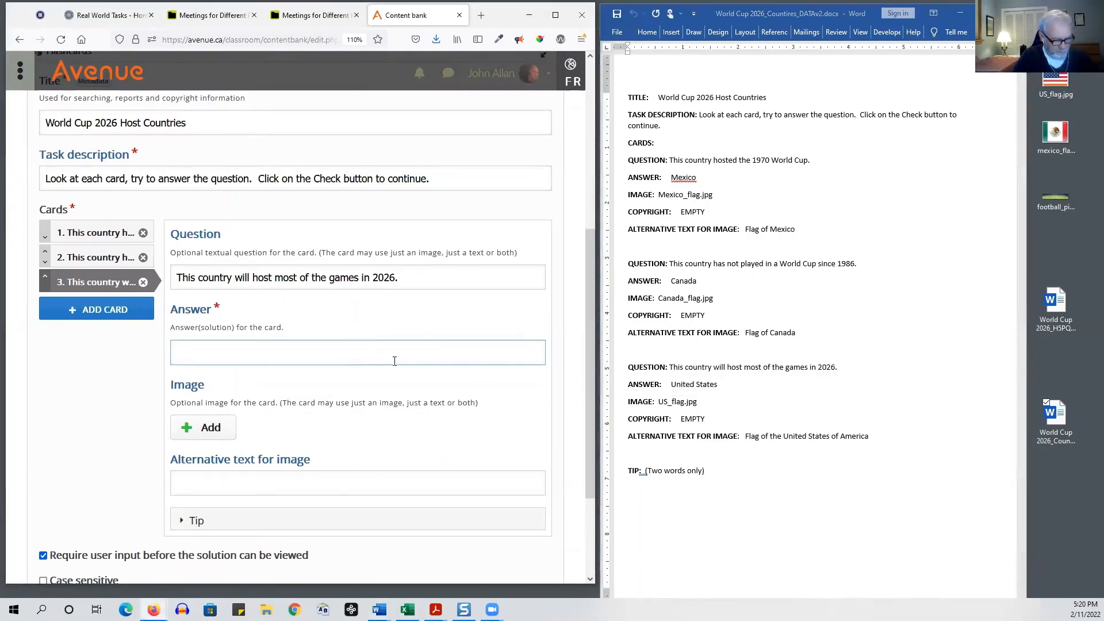
key(ctrl+v)
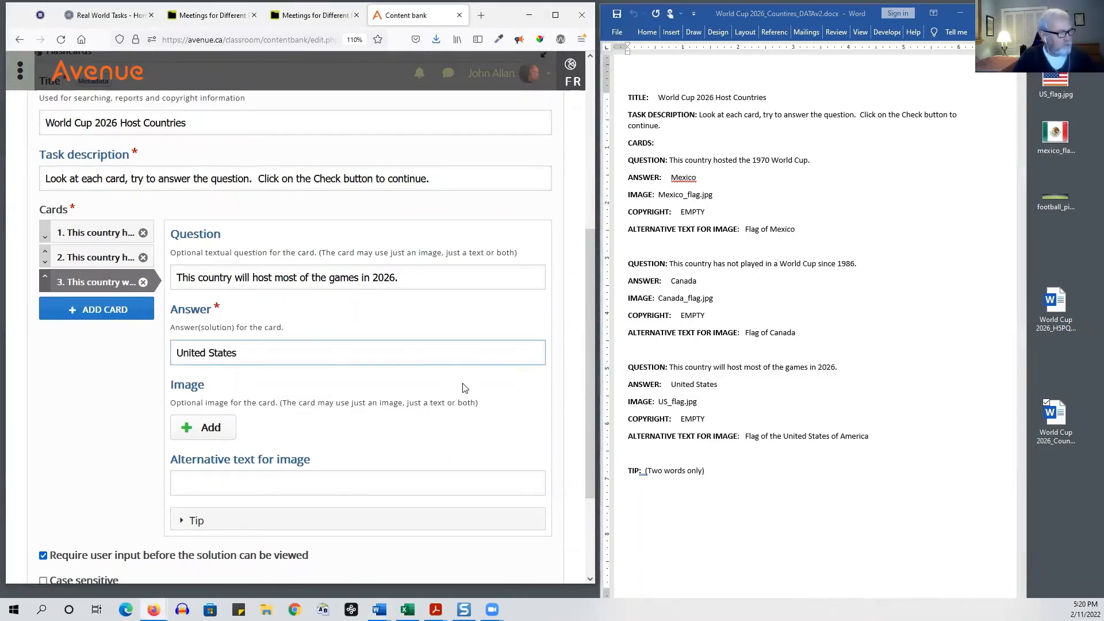
Upload US_flag.jpg from the Desktop as the third card's image
click(710, 410)
click(228, 424)
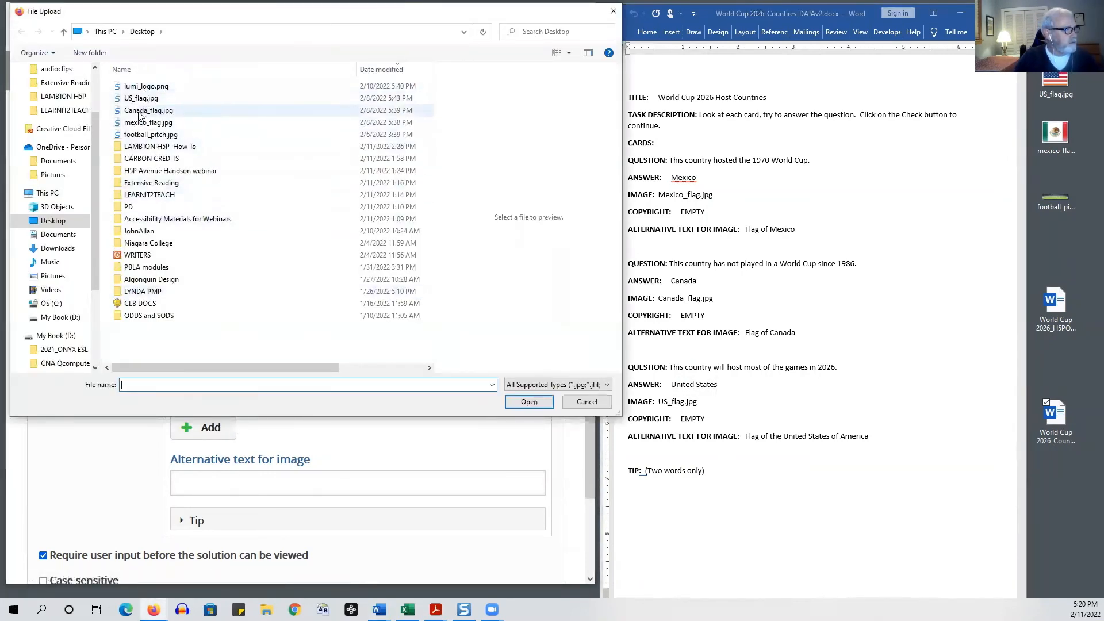
click(138, 99)
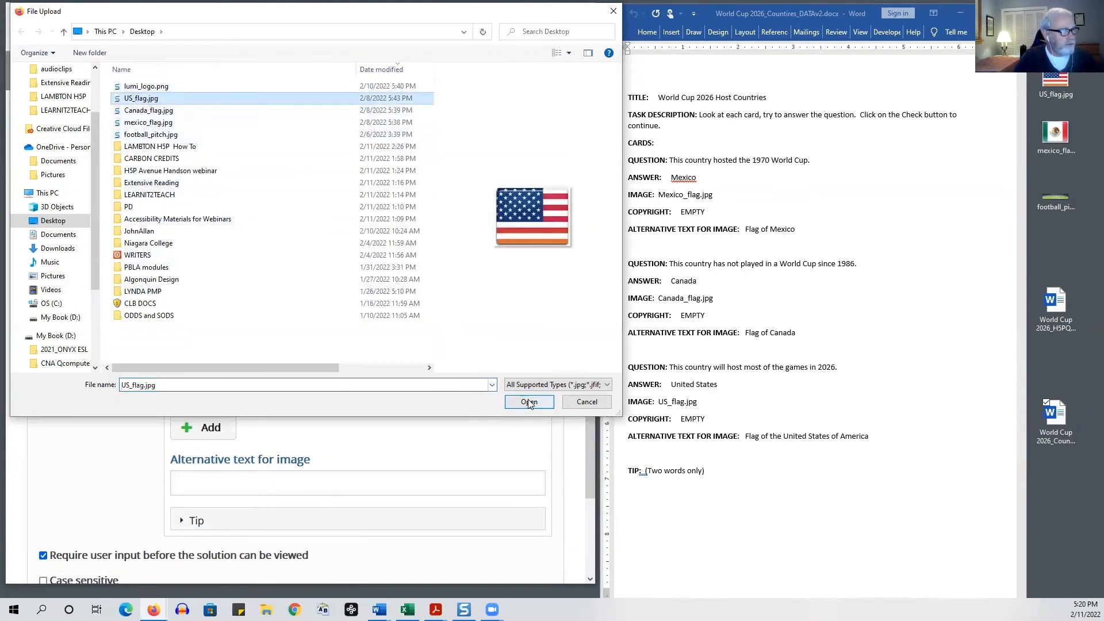
click(510, 400)
Copy "Flag of the United States of America" from the Word document into the alternative text for the third card's image
scroll(251, 391, down, 3)
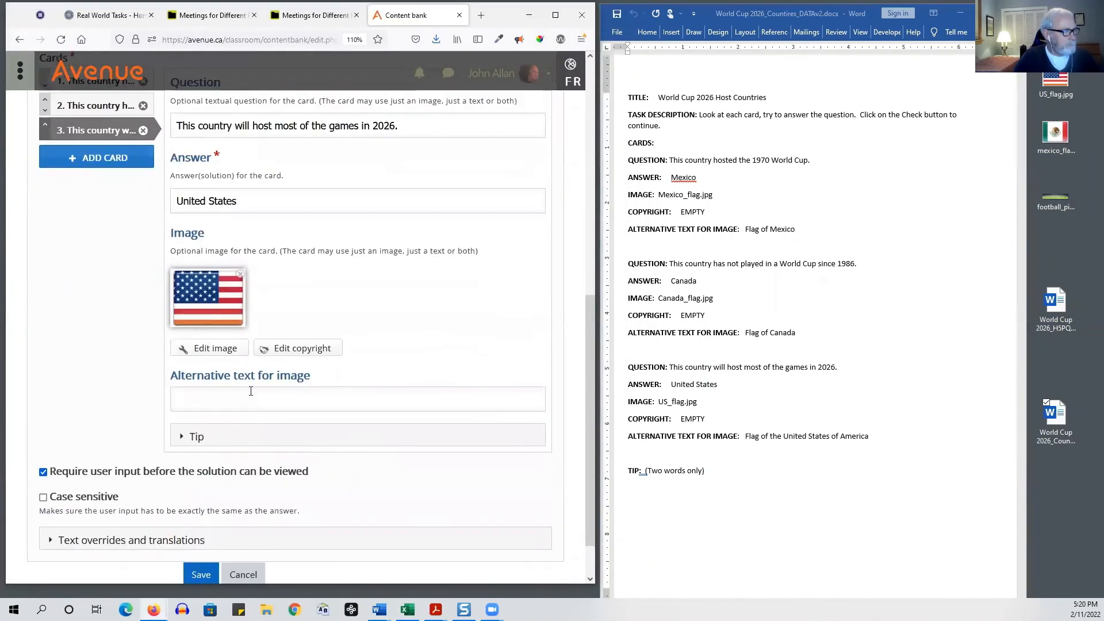
click(237, 392)
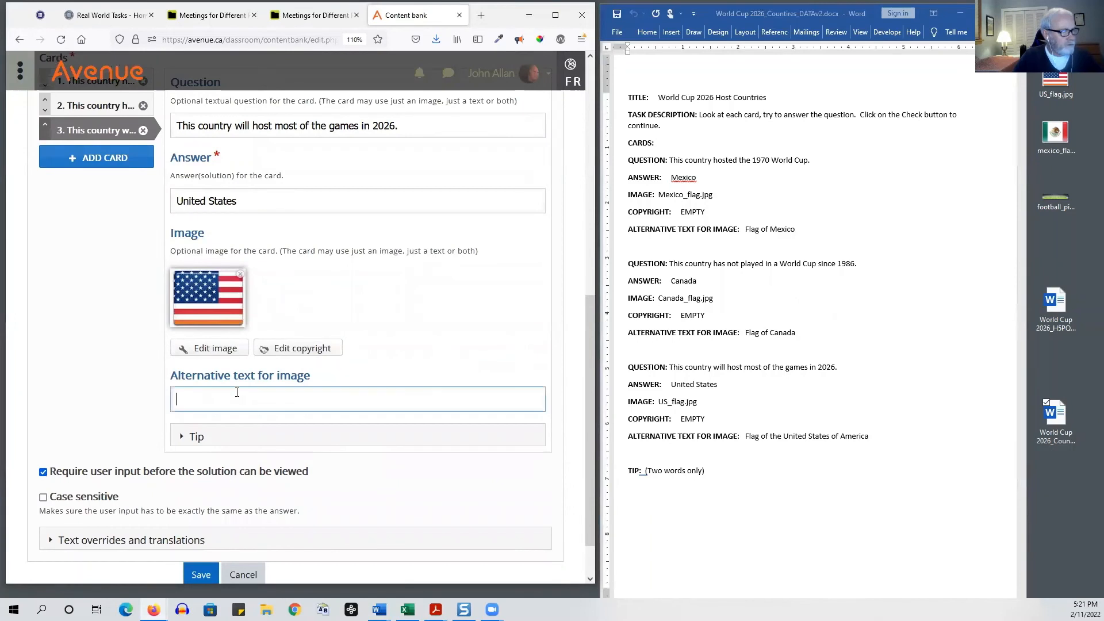
click(764, 394)
drag(877, 436, 752, 432)
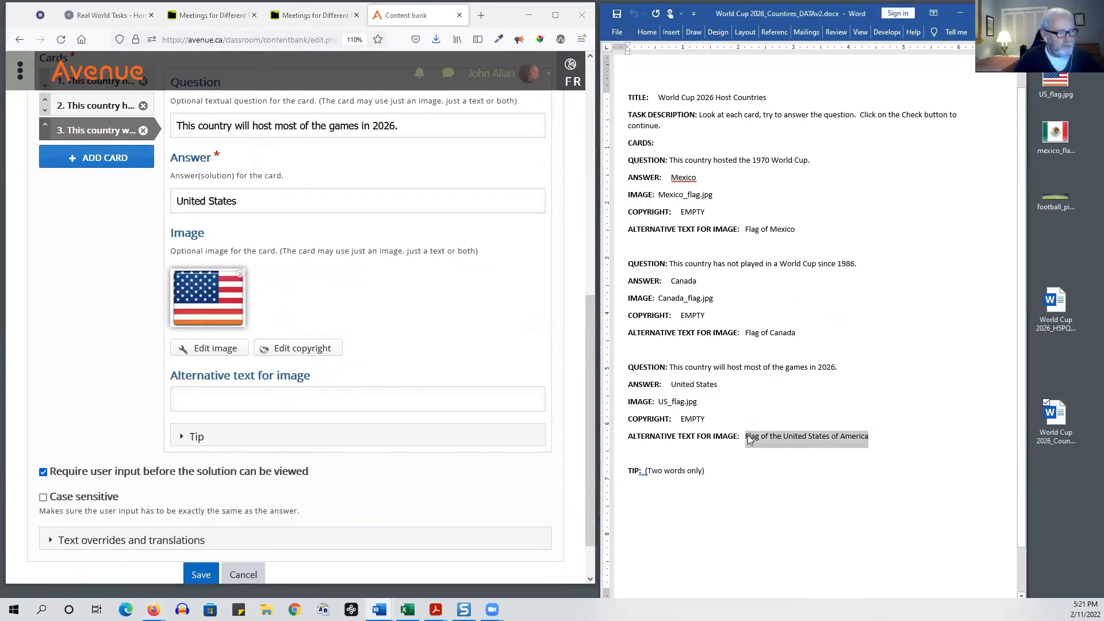
right_click(749, 440)
click(768, 297)
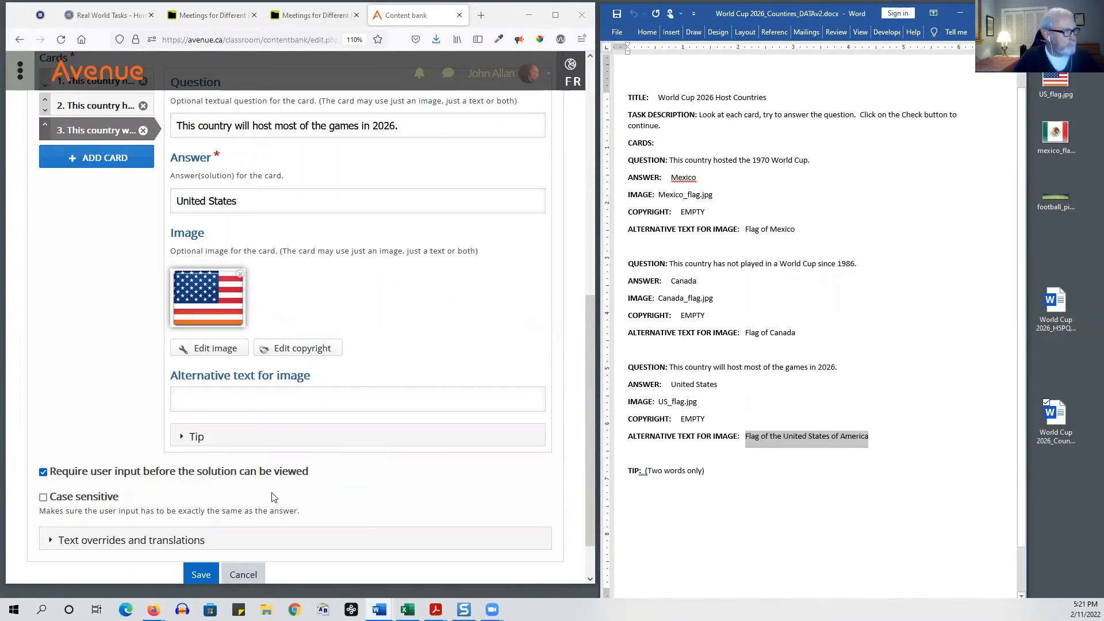
click(263, 402)
key(ctrl+v)
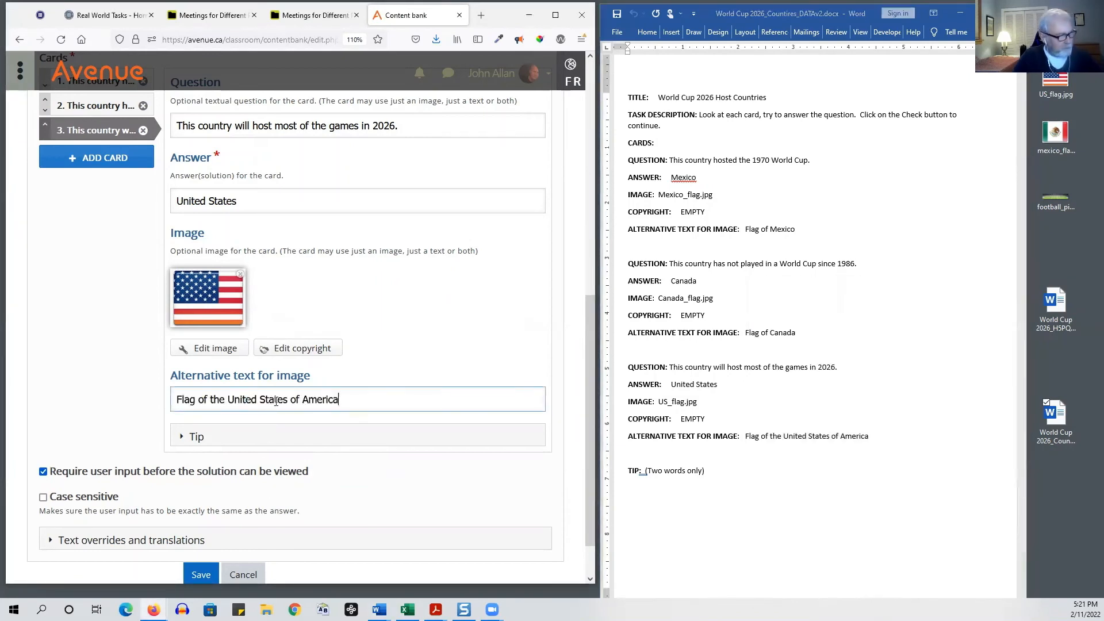
Add the tip text "two words only" to the third card
scroll(467, 374, down, 1)
scroll(469, 379, up, 1)
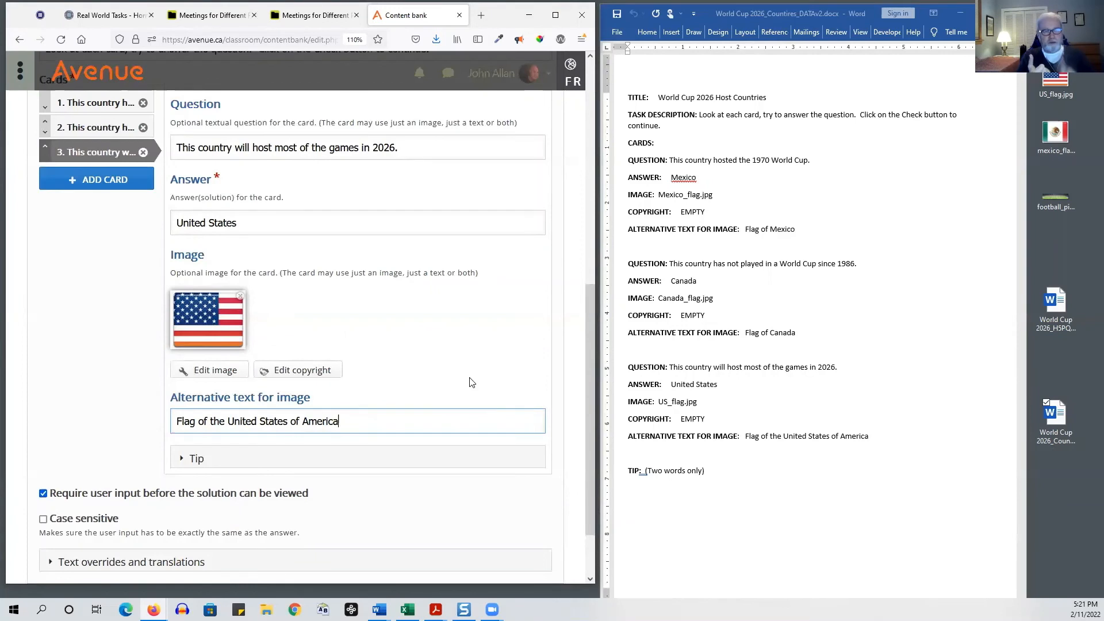
click(183, 460)
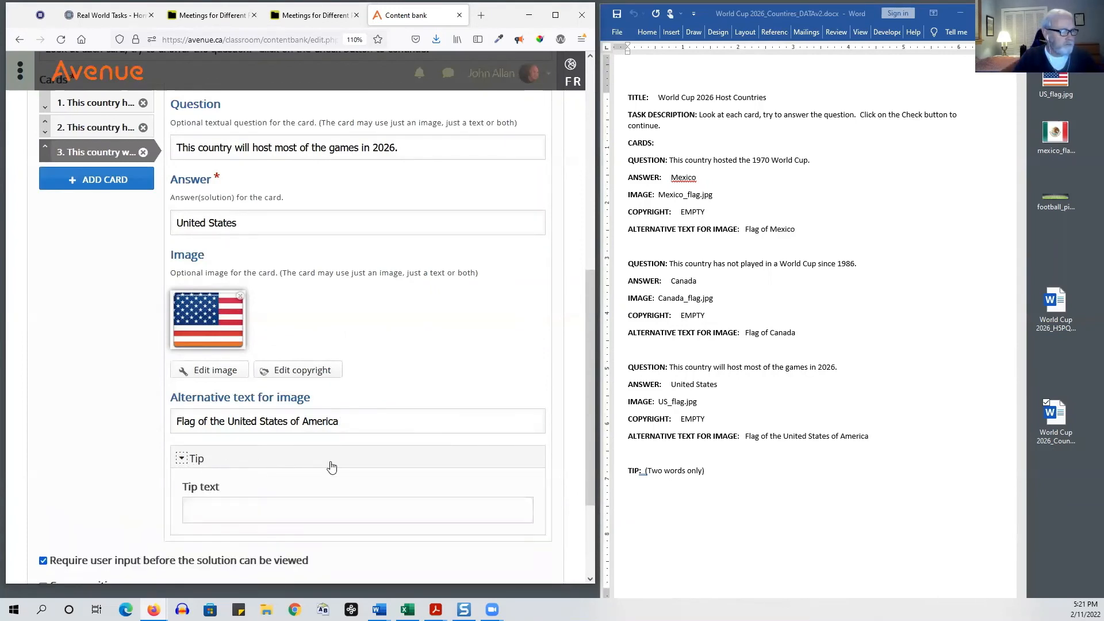
click(337, 508)
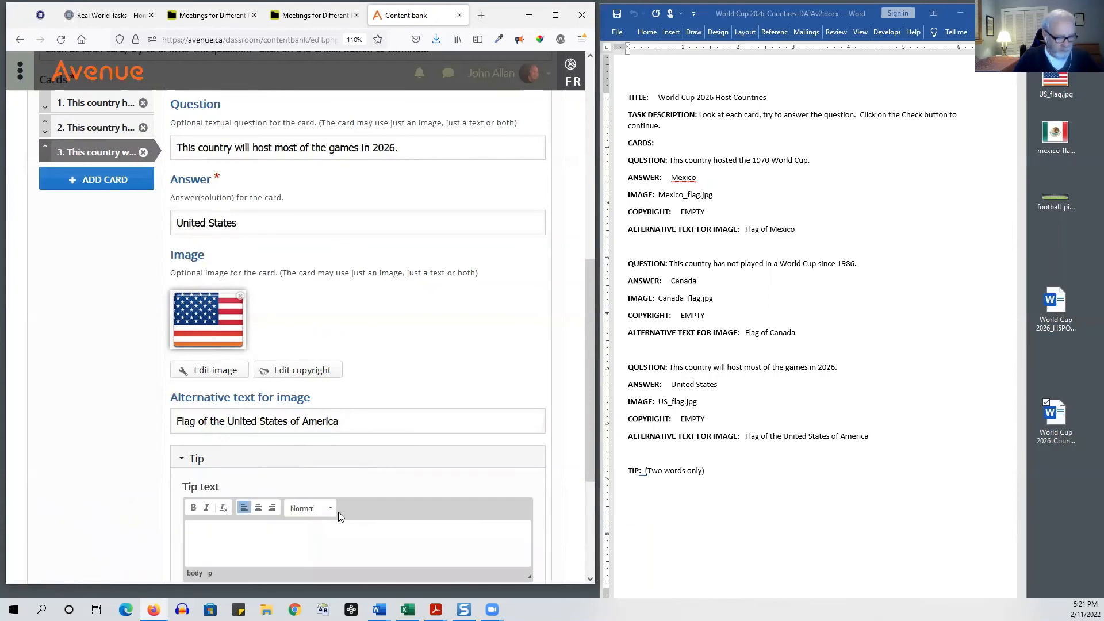
text(two words only)
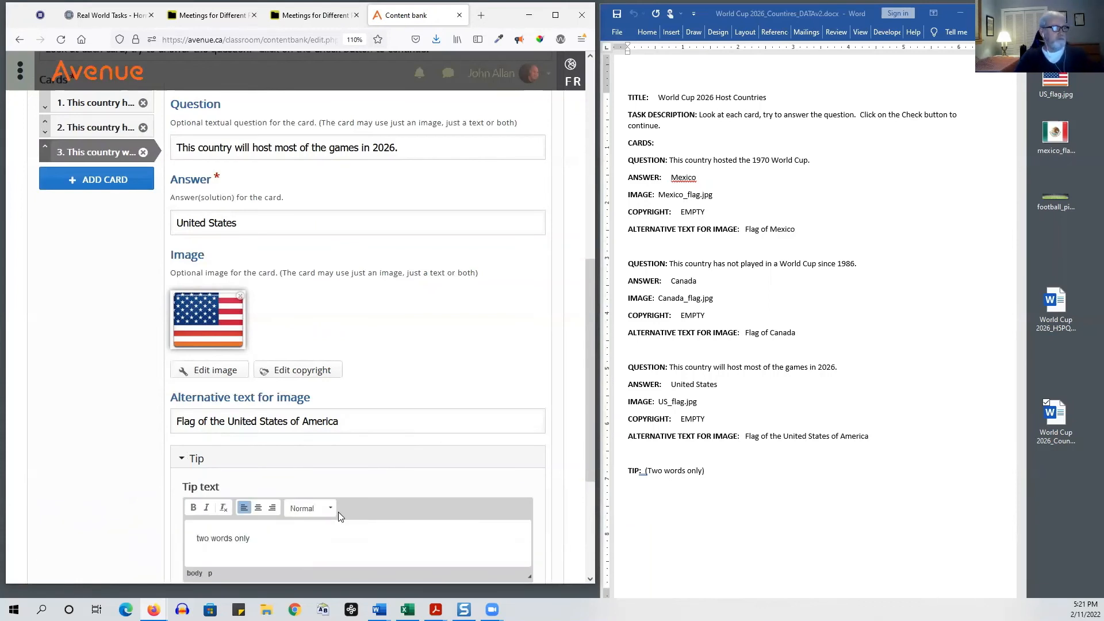
Review the completed flashcard form and save the World Cup 2026 Host Countries set
scroll(375, 489, down, 2)
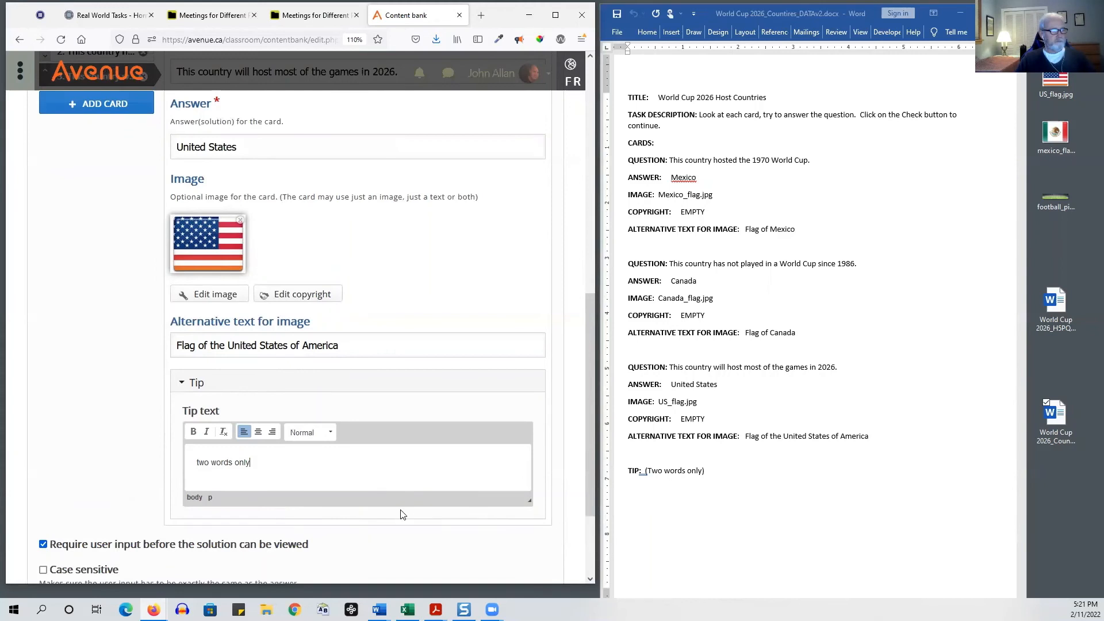
scroll(402, 513, down, 3)
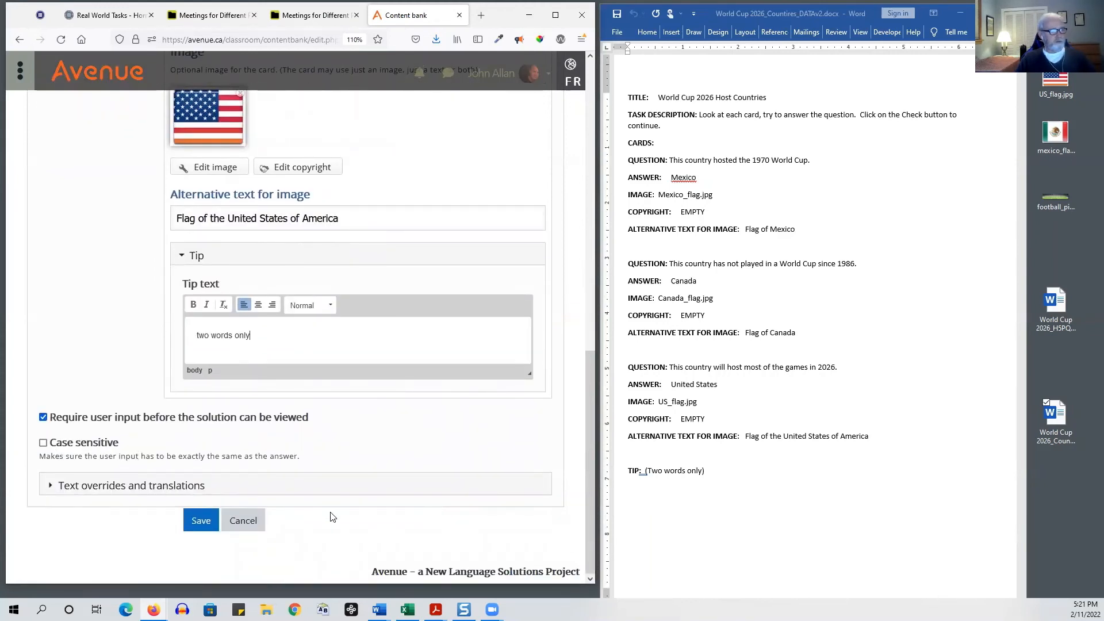
scroll(332, 517, up, 10)
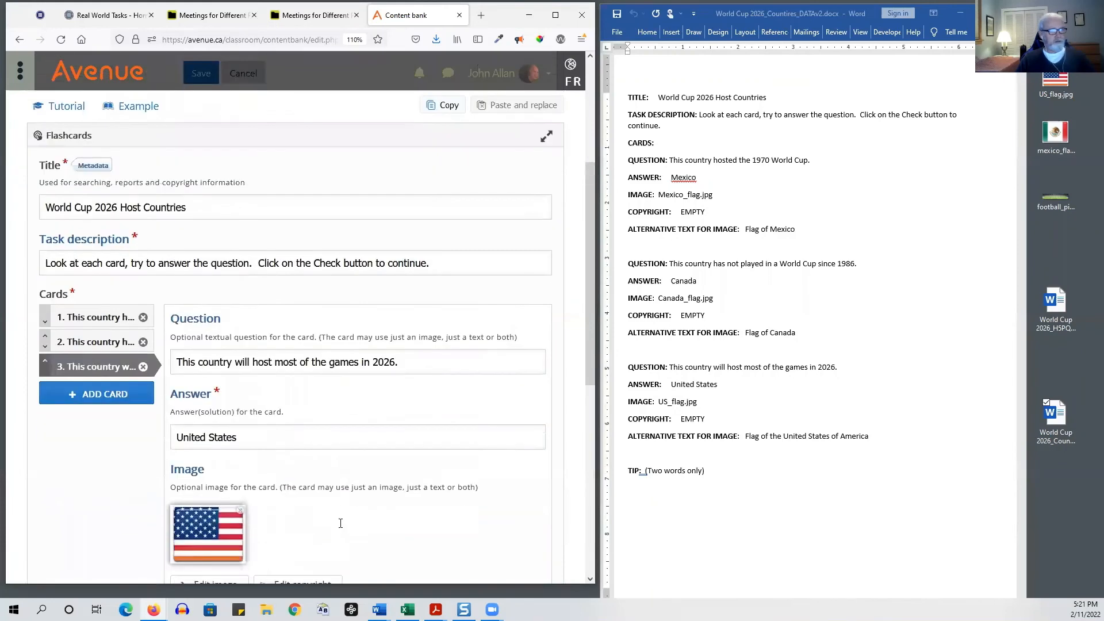
scroll(340, 523, down, 10)
click(196, 521)
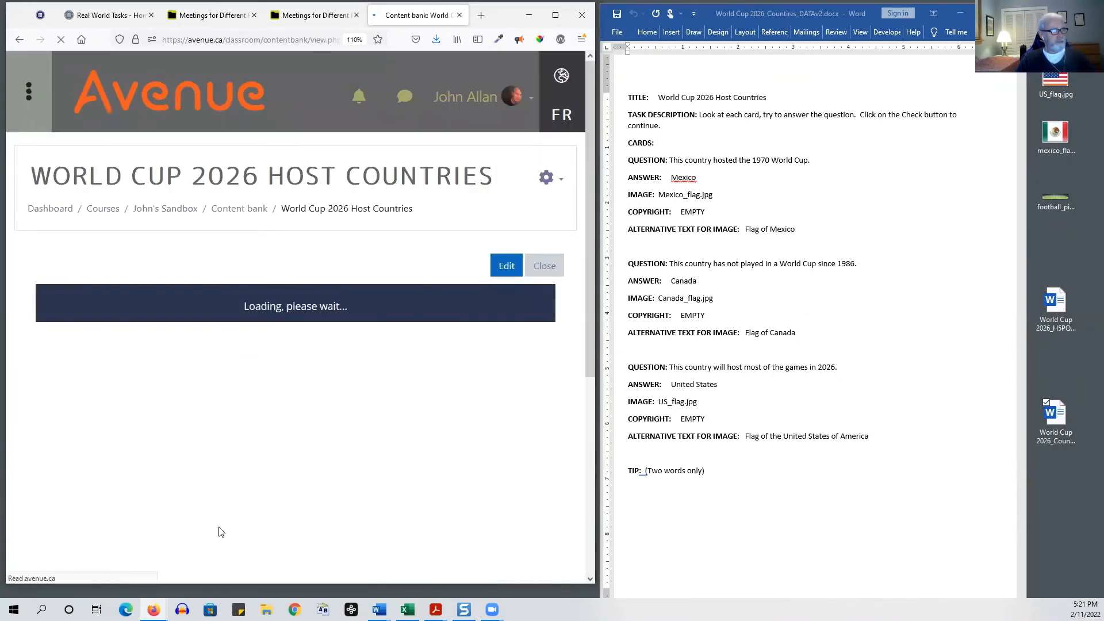
Test the first card of the saved set by answering "Mexico" and checking the answer
scroll(437, 500, down, 3)
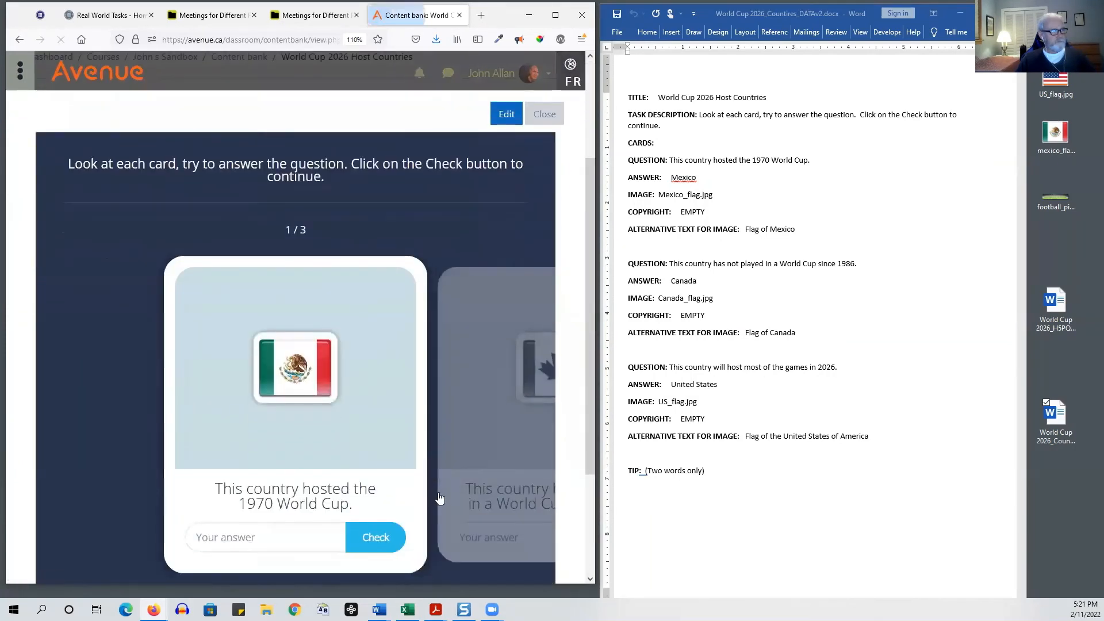
drag(594, 309, 589, 317)
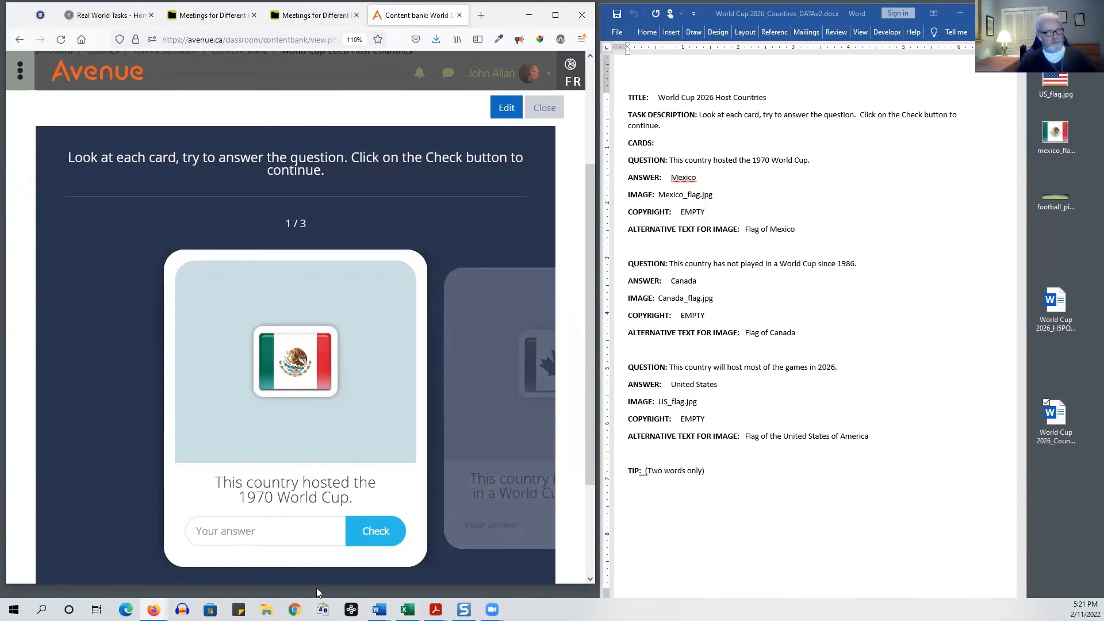
click(265, 539)
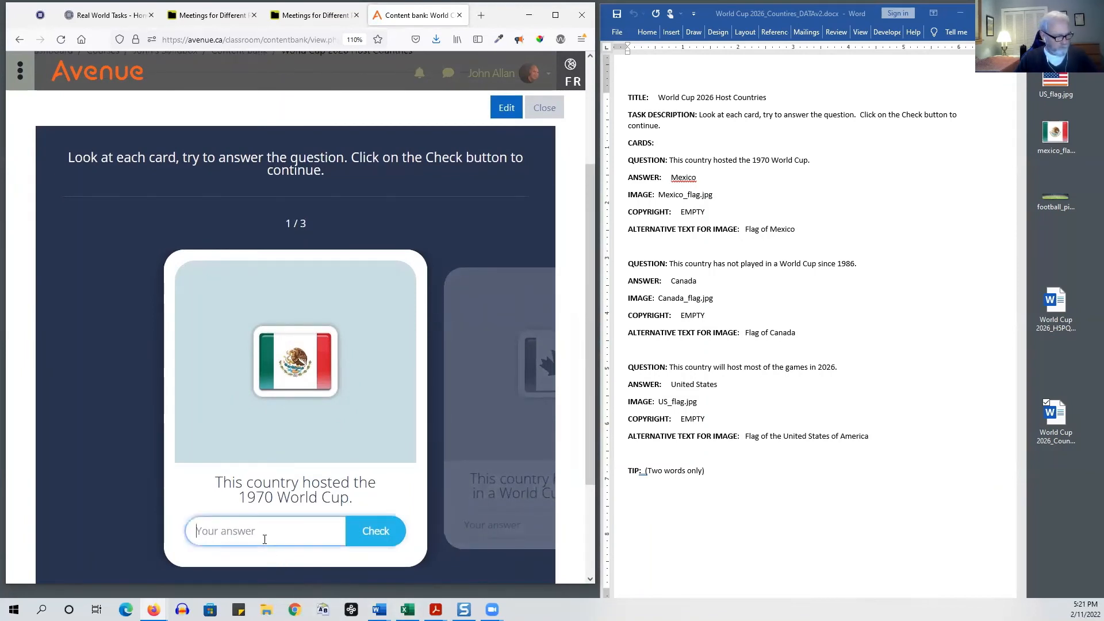
text(Mexico)
click(377, 531)
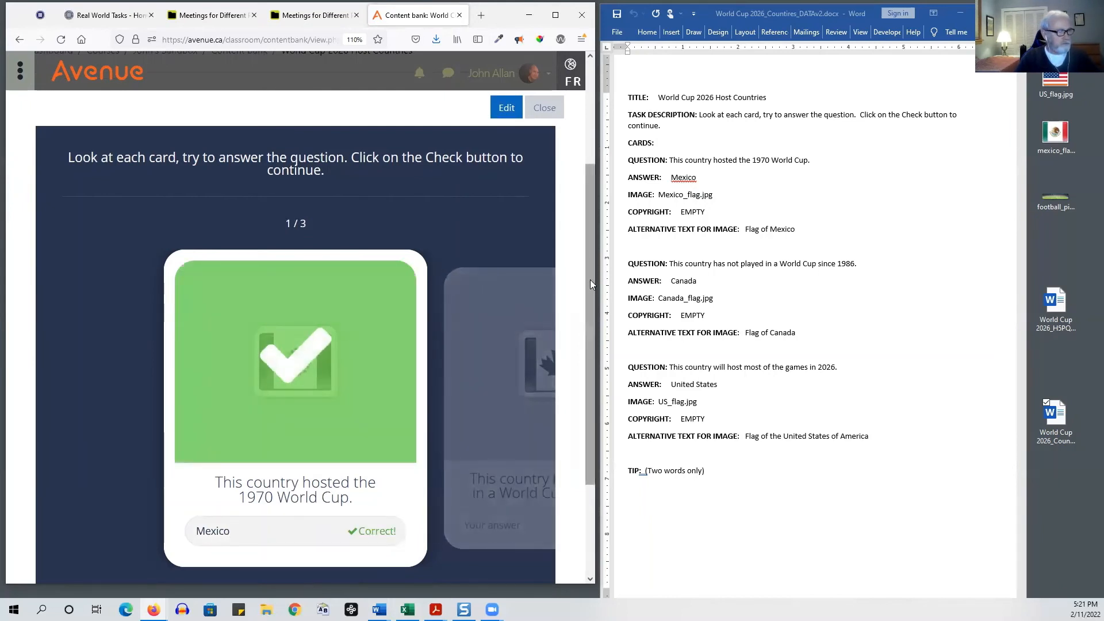
Test the second card with the wrong answer "Russia" and check it
drag(588, 279, 590, 309)
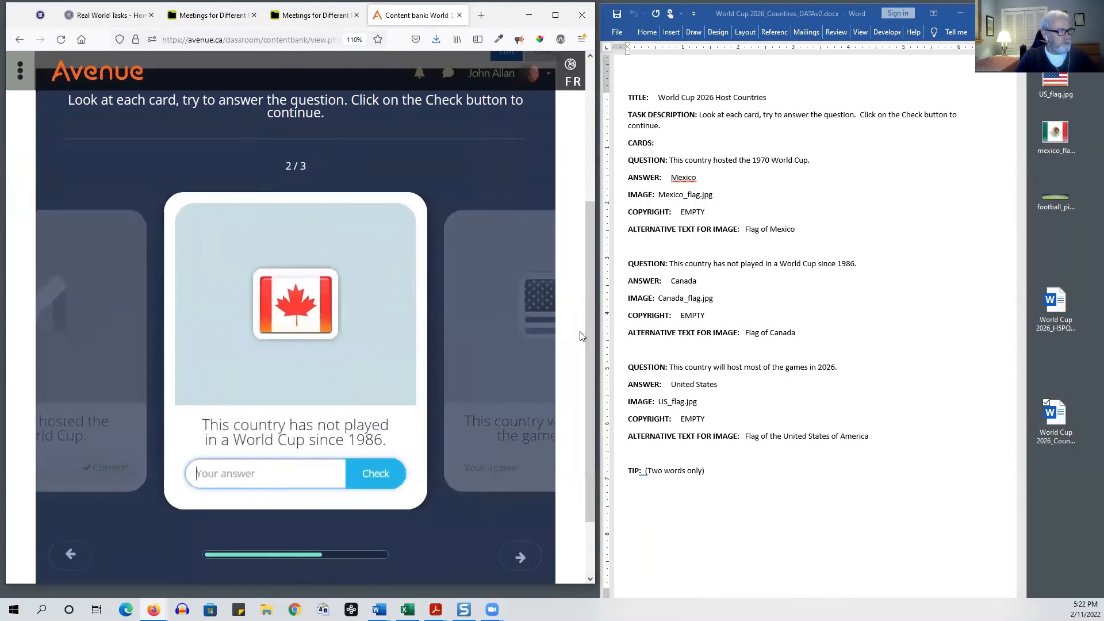
click(265, 479)
text(Russia)
click(371, 473)
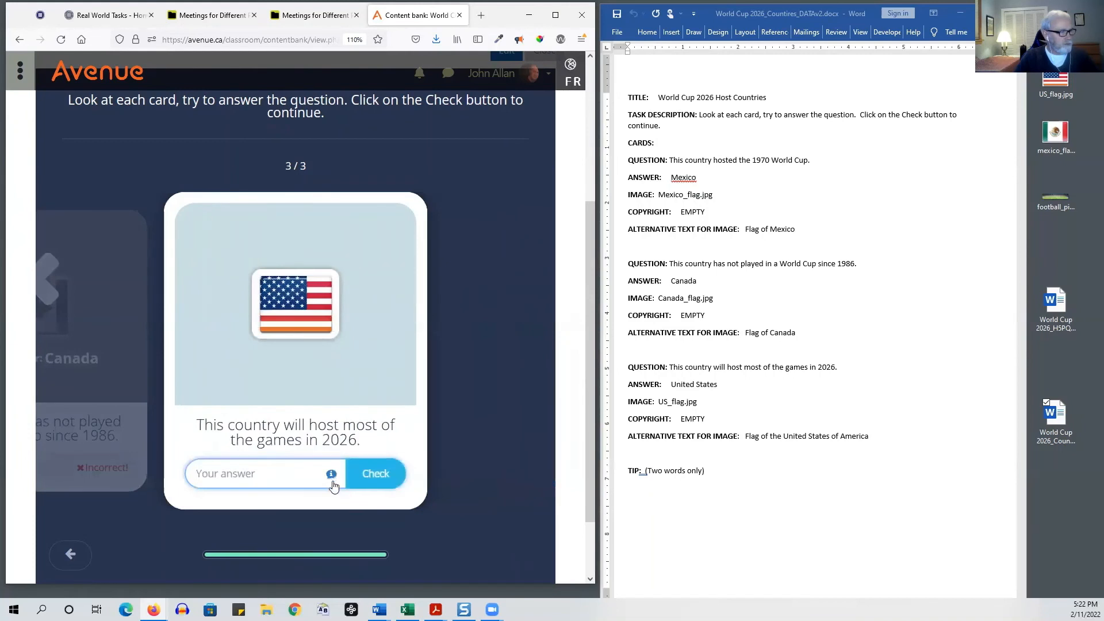
Show the third card's tip, then answer the card with "Ameri ca" and check it
click(331, 474)
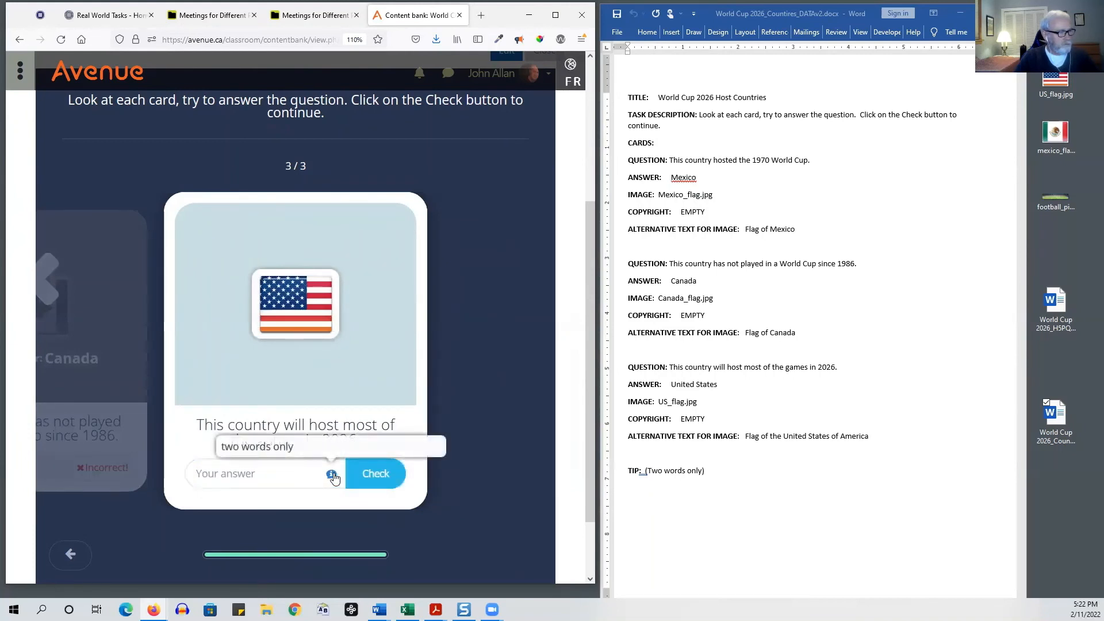
click(289, 469)
text(Ameri ca)
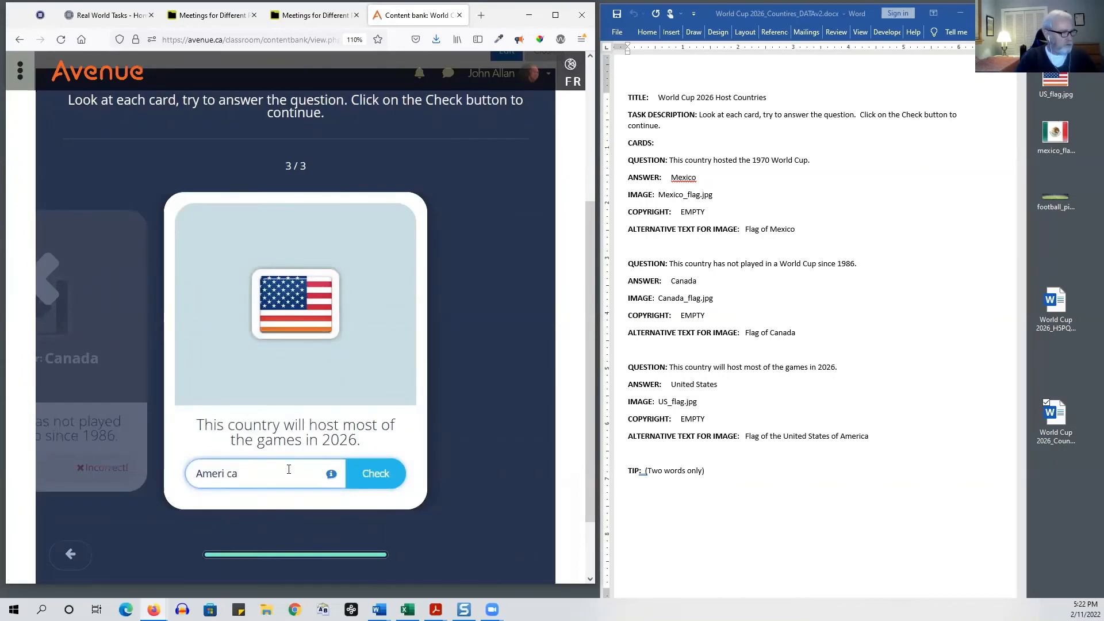
click(376, 474)
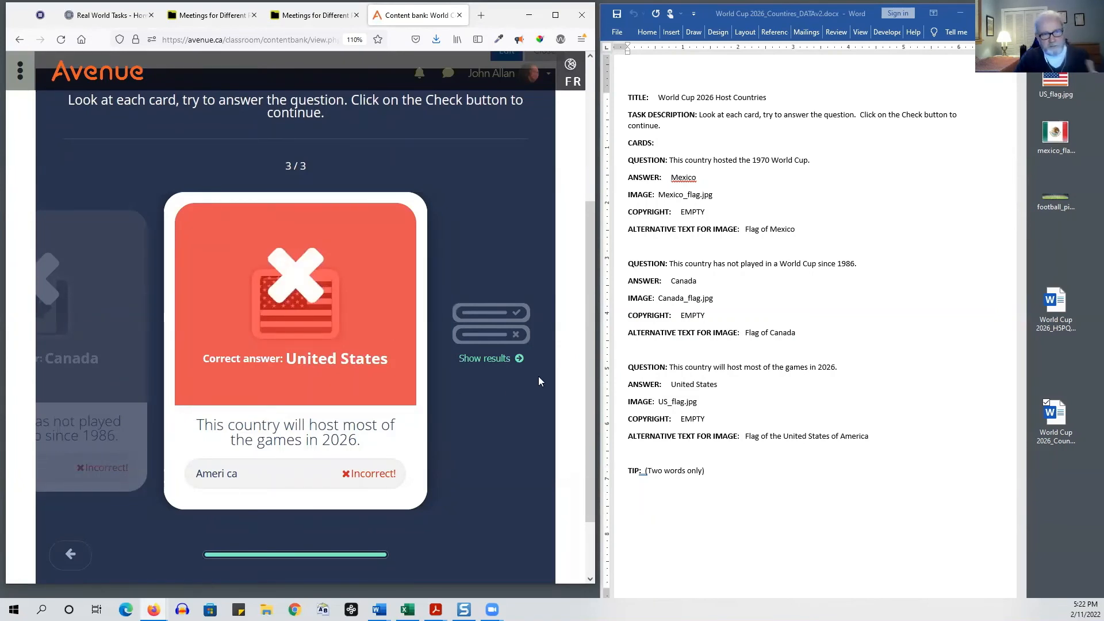
Show the results summary for the tested flashcards and close the set, returning to the content bank
click(498, 361)
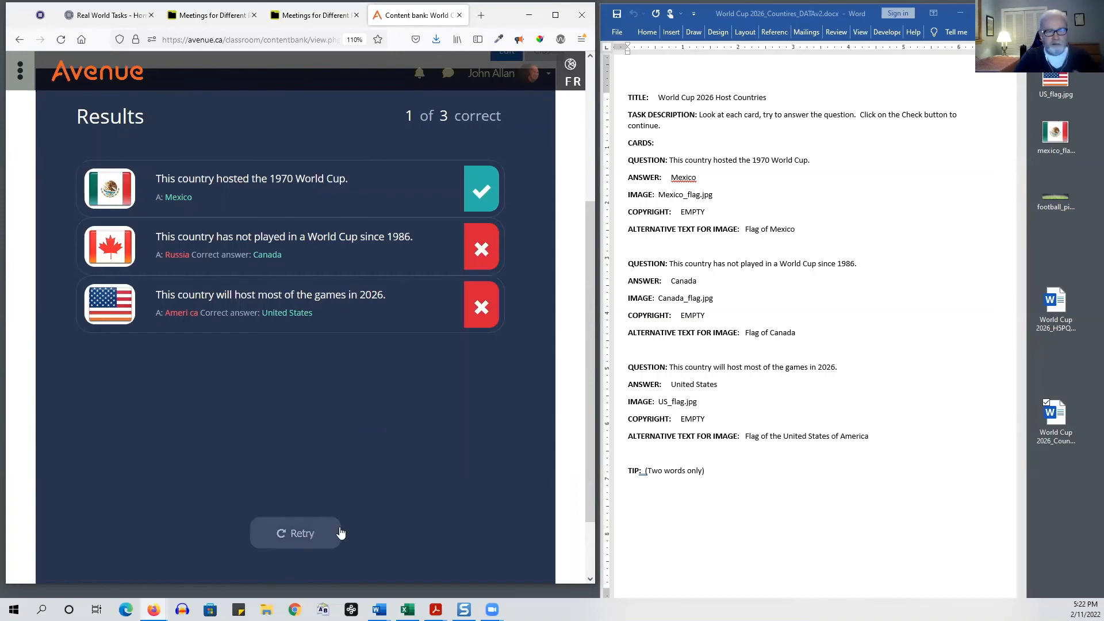
scroll(407, 401, up, 3)
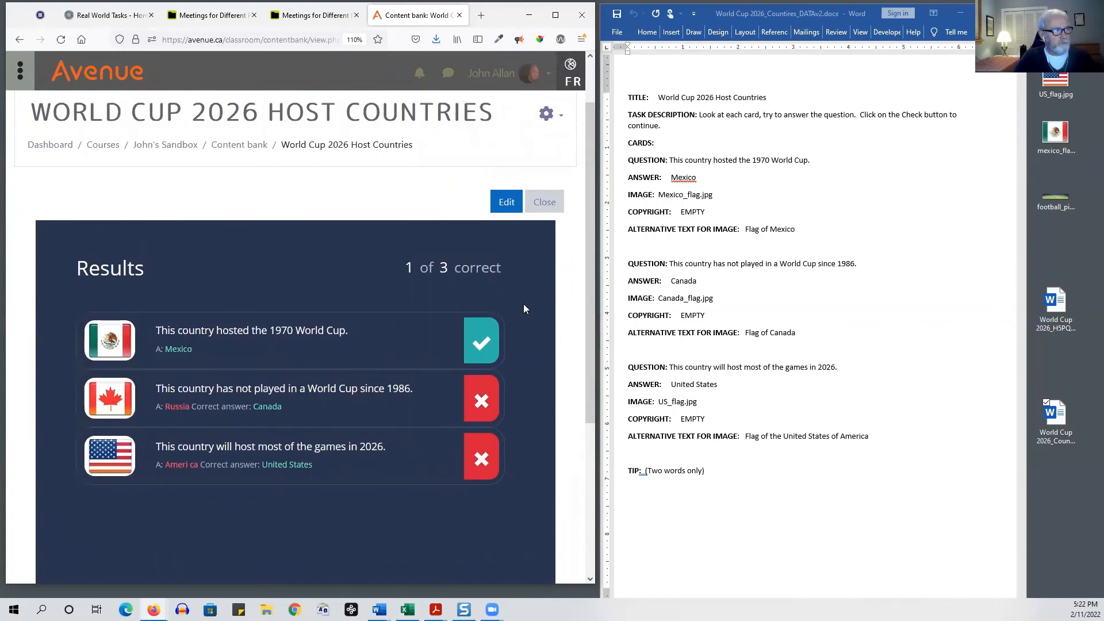
click(553, 207)
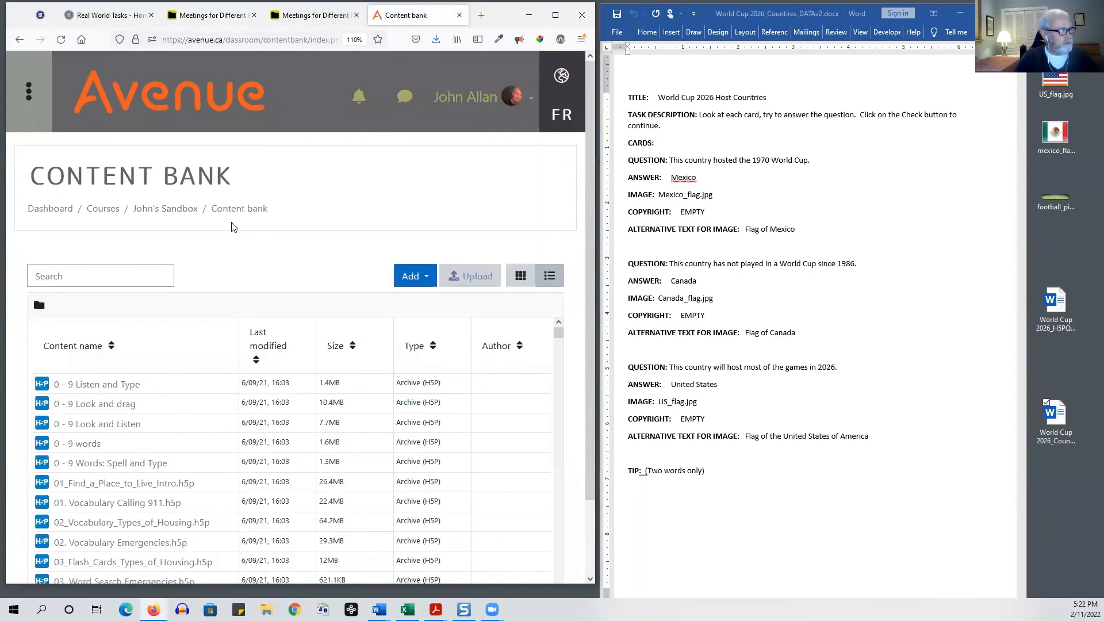
Open the sandbox course with editing turned on and start adding an H5P activity to the Webinars section
click(173, 214)
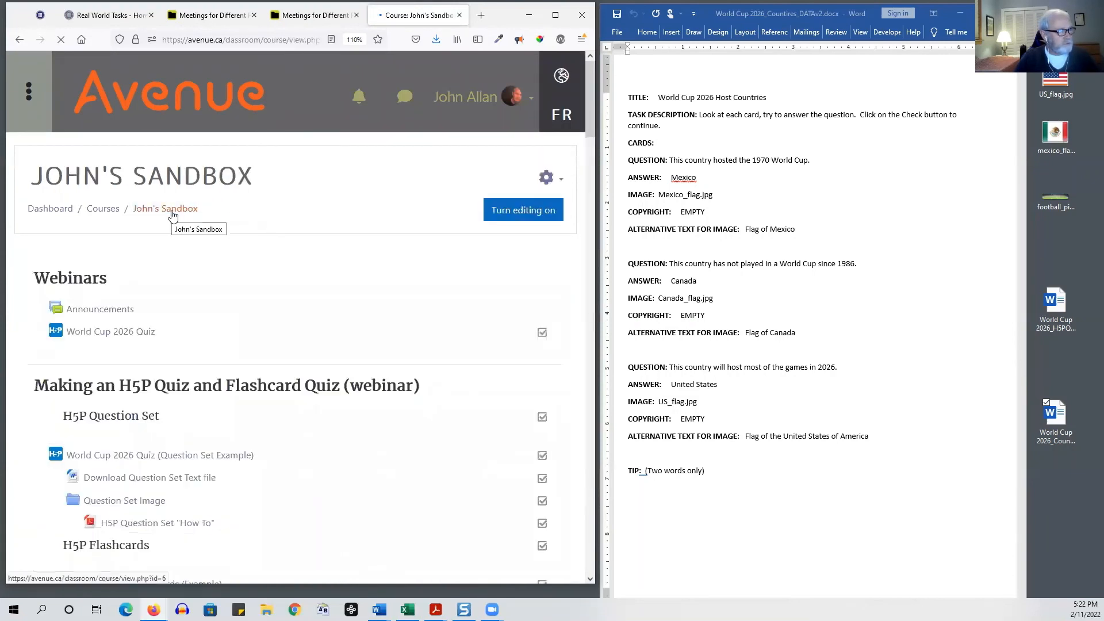
click(519, 215)
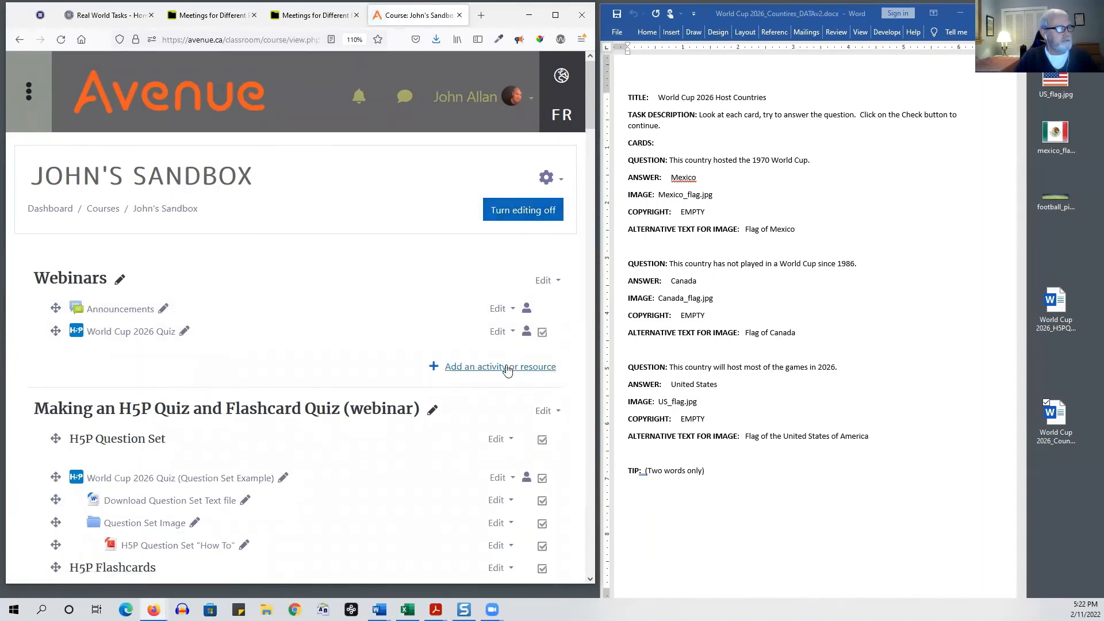
click(504, 371)
click(501, 371)
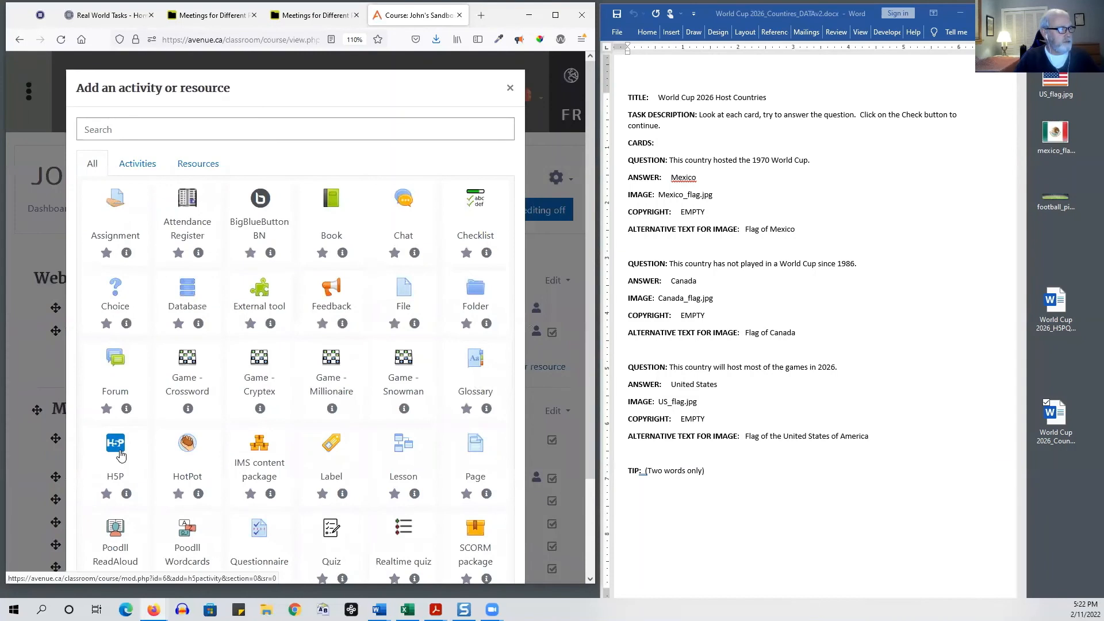
click(121, 454)
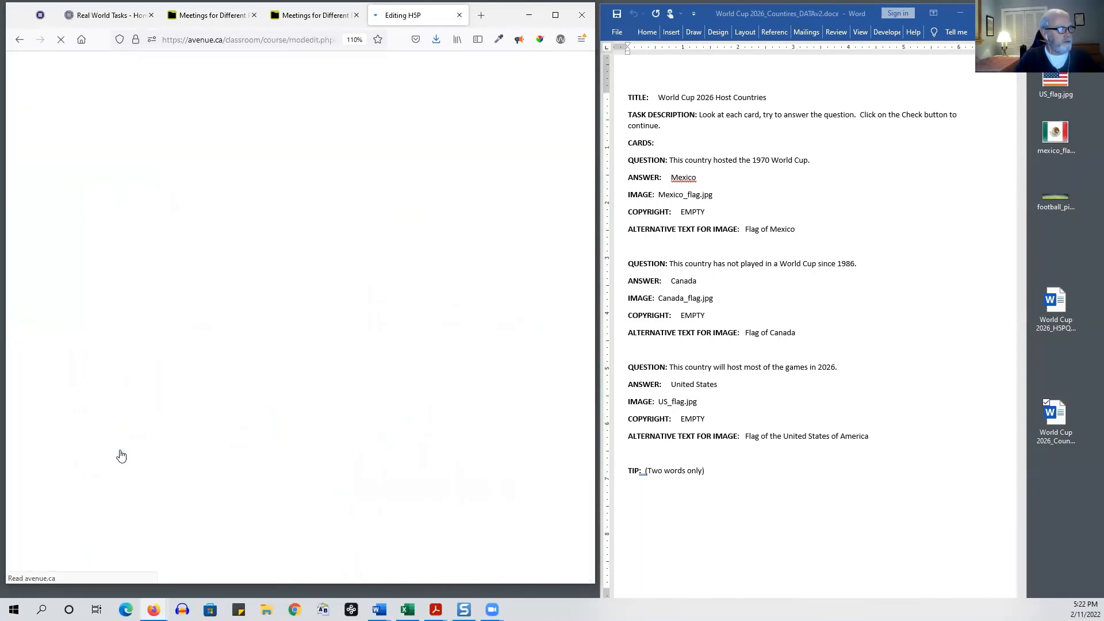
Copy the title "World Cup 2026 Host Countries" from the Word document into the new H5P activity's name
click(766, 96)
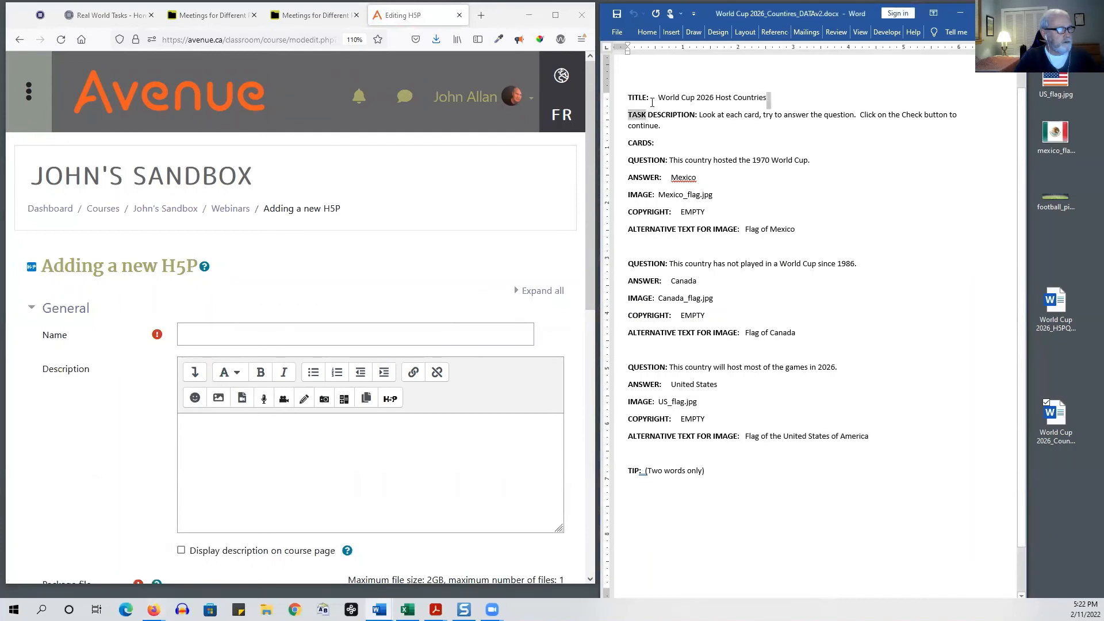
drag(656, 98, 768, 99)
right_click(671, 99)
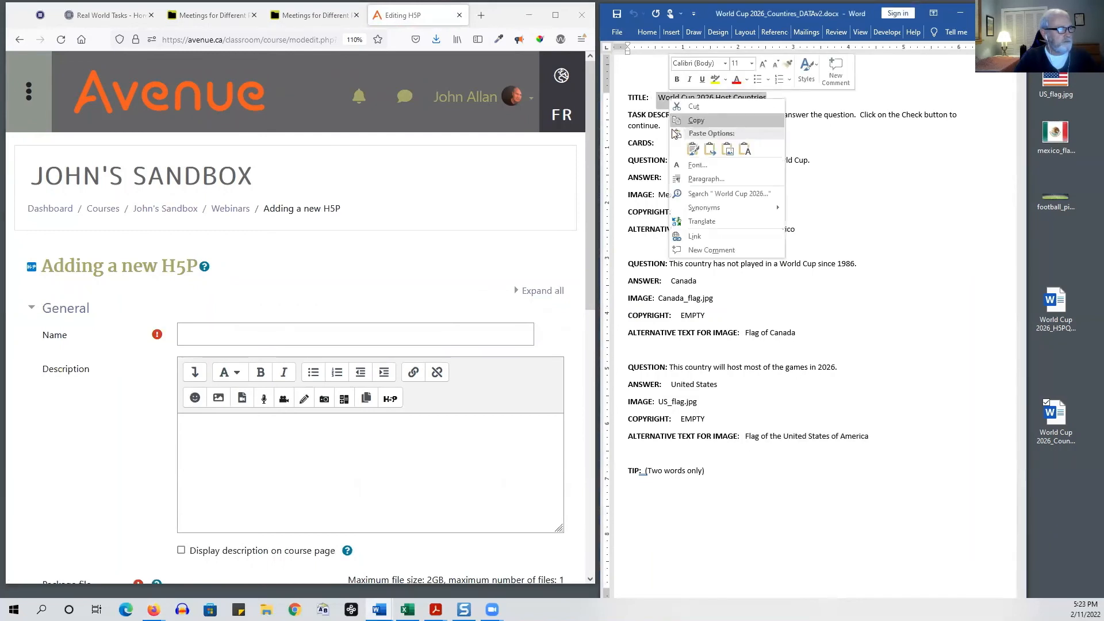
click(683, 122)
click(422, 331)
key(ctrl+v)
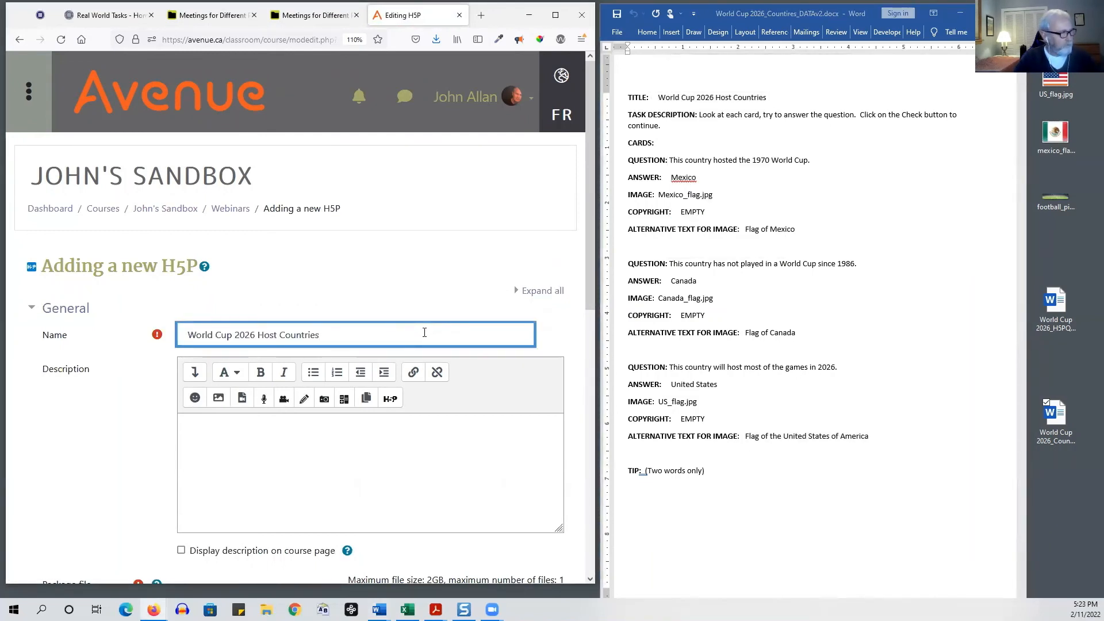
Choose the most recently modified World Cup 2026 Host Countries file from the content bank as the activity's package file
scroll(423, 331, down, 7)
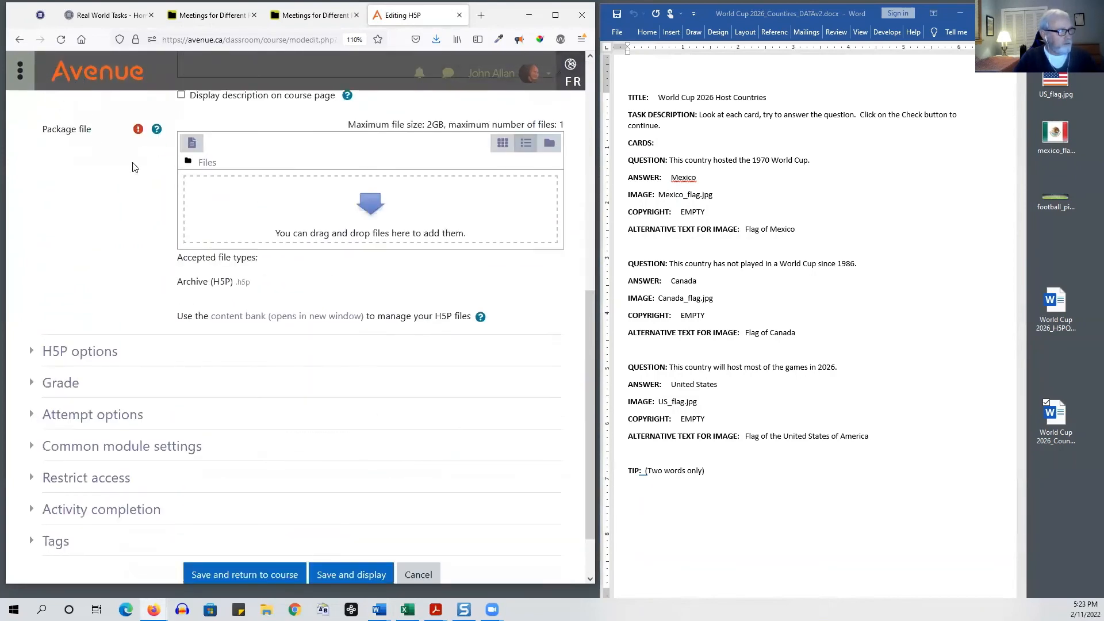
click(192, 143)
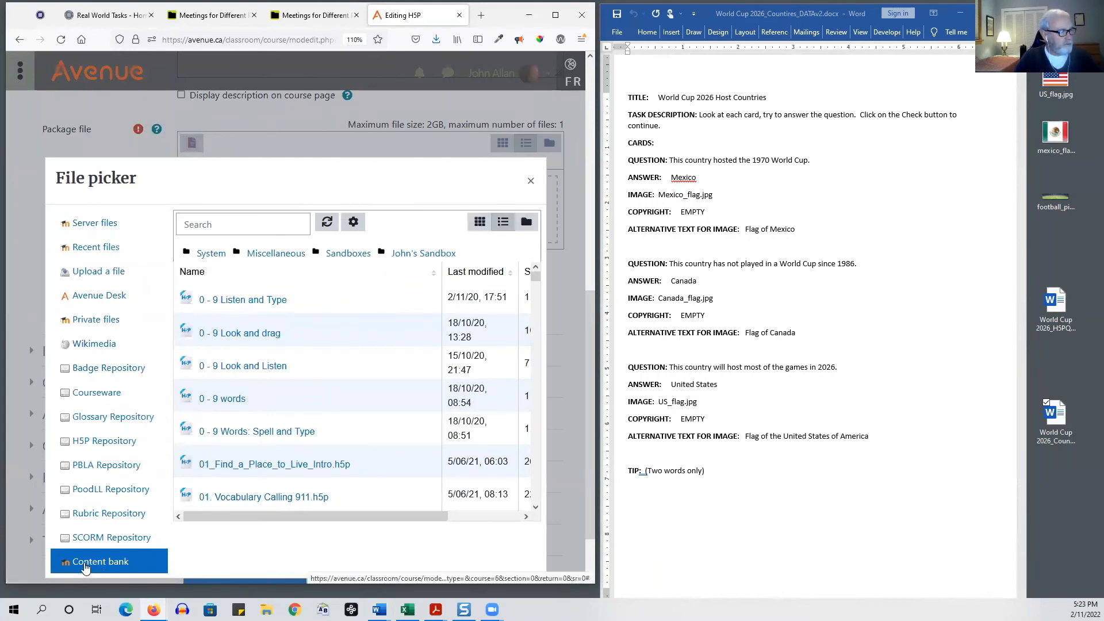
click(103, 567)
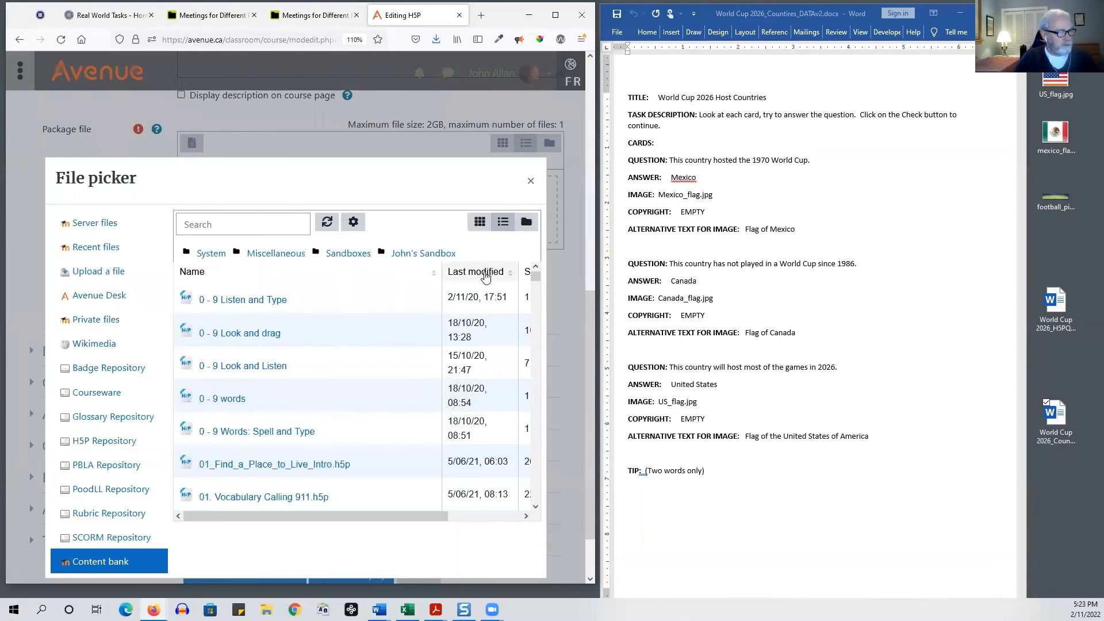
click(492, 276)
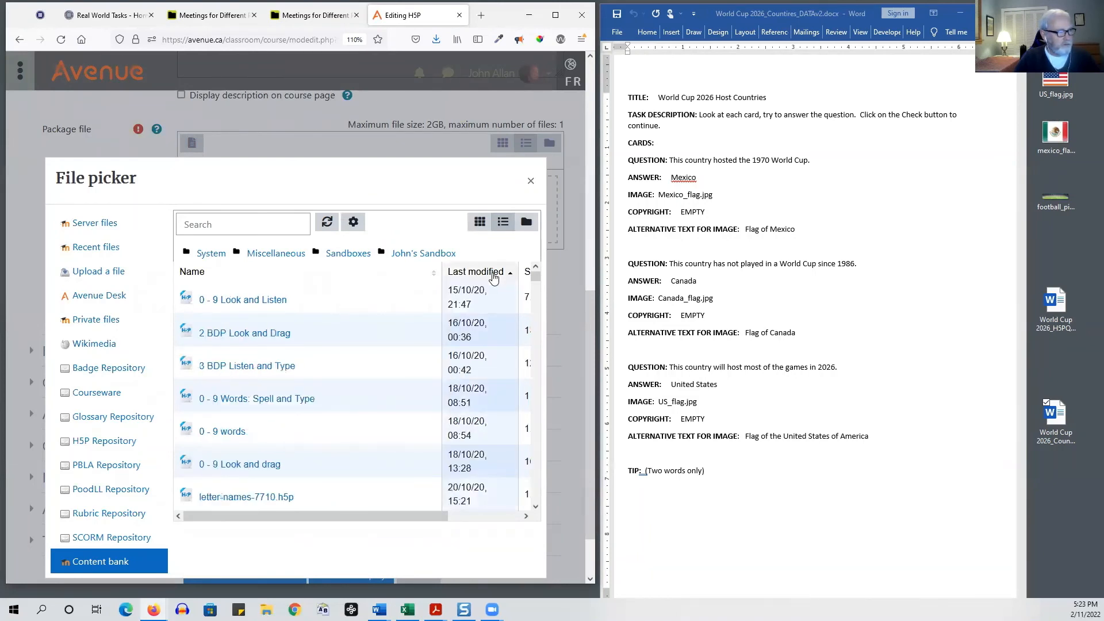
click(492, 276)
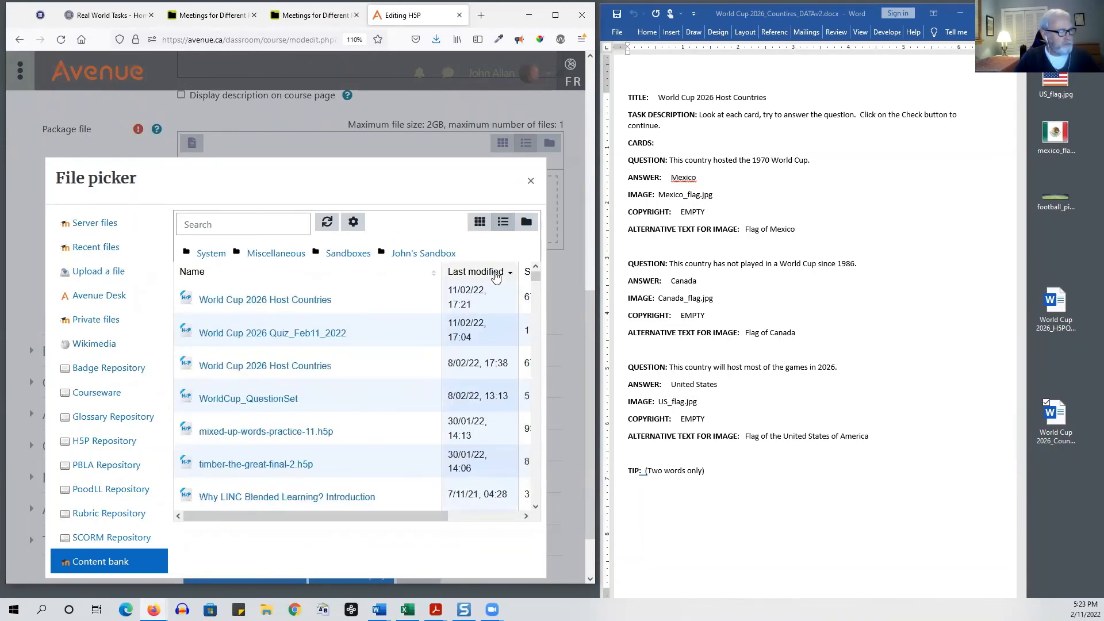
click(302, 299)
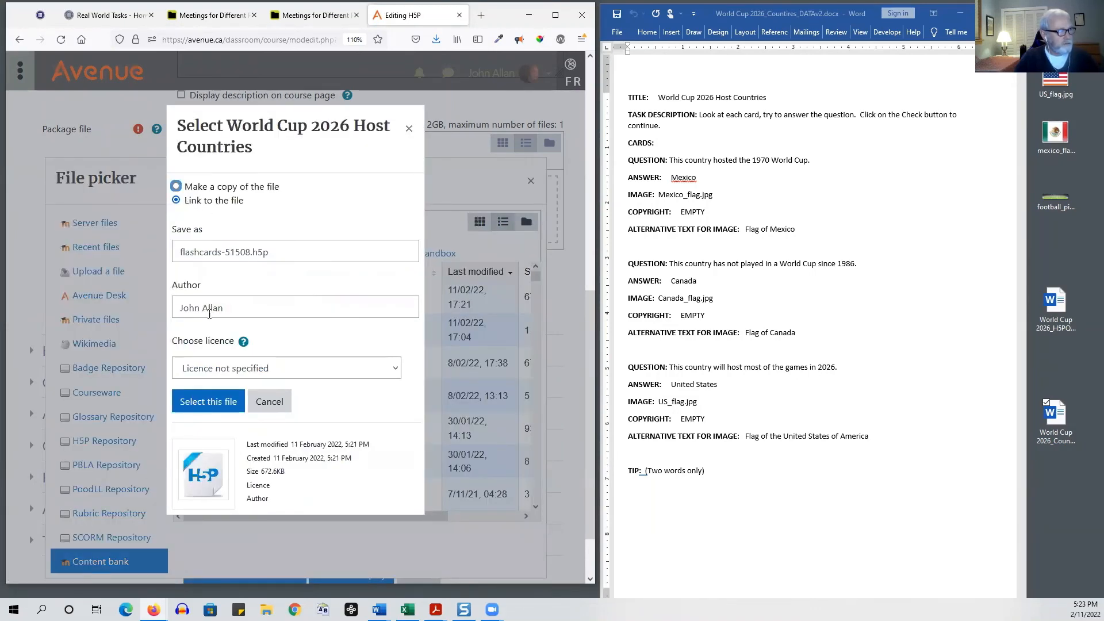
click(230, 398)
Save the H5P activity, return to the course and turn editing off
scroll(305, 465, down, 2)
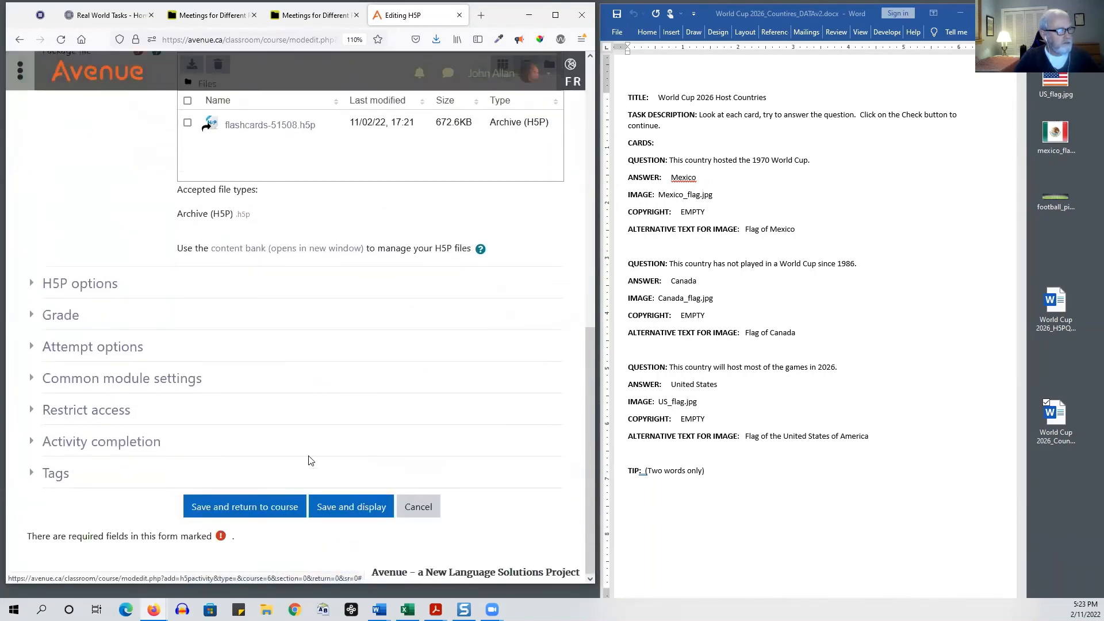
click(260, 508)
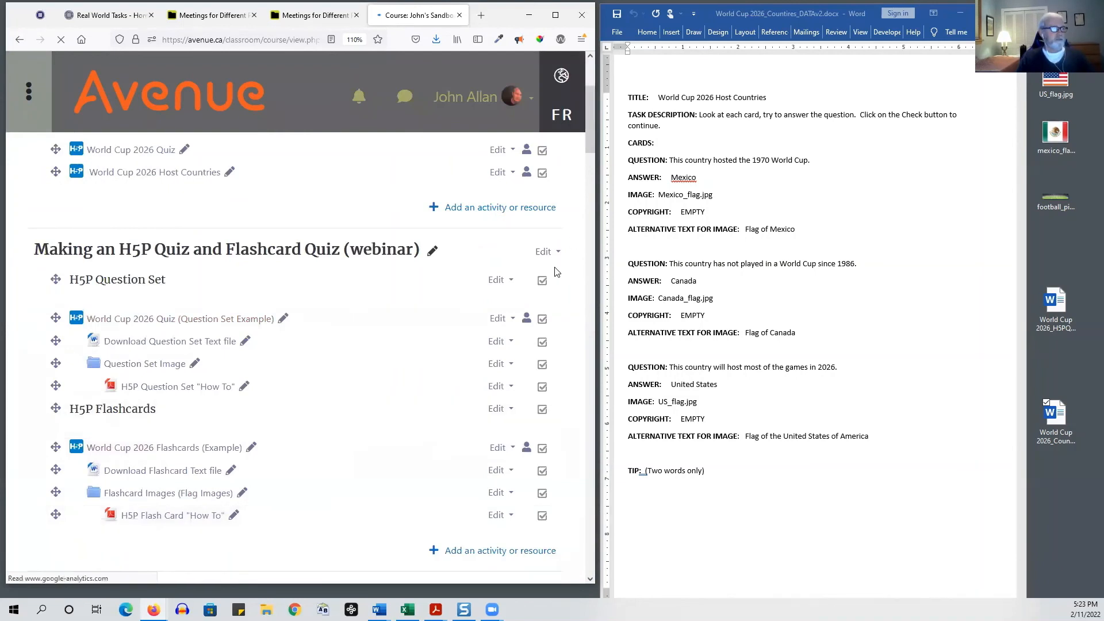
click(538, 192)
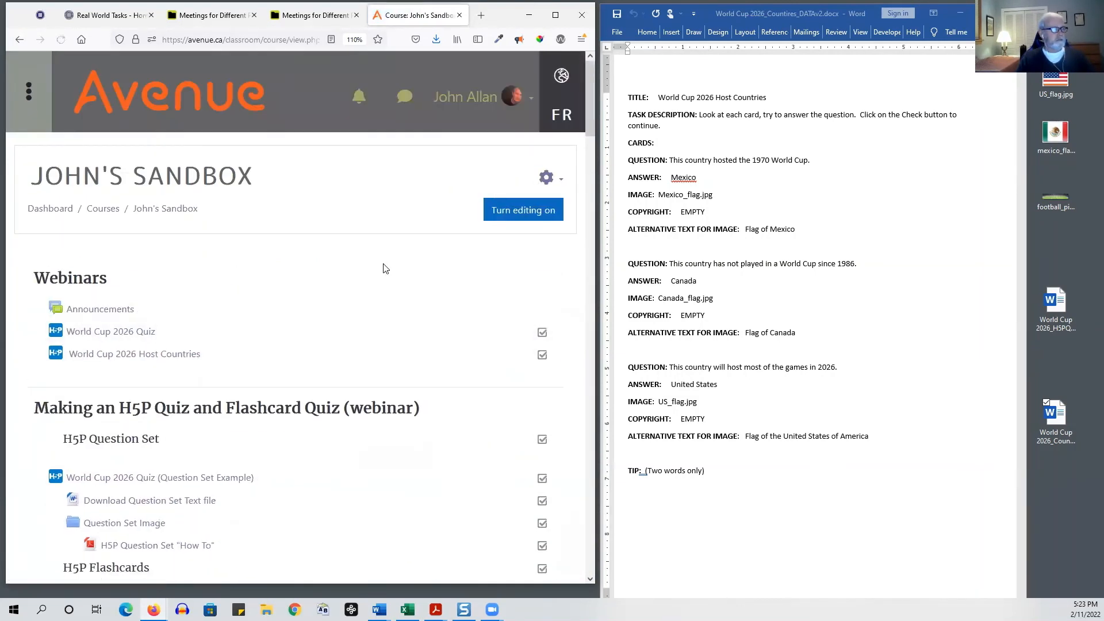
Open the World Cup 2026 Host Countries activity from the Webinars section and examine its flashcard preview
click(140, 358)
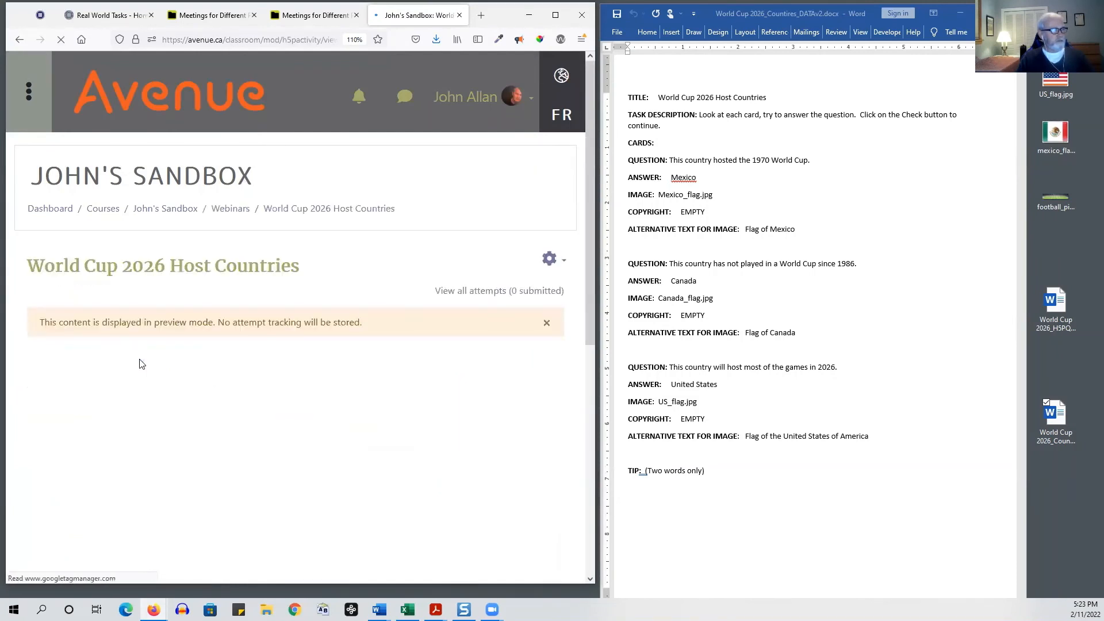
scroll(353, 362, down, 3)
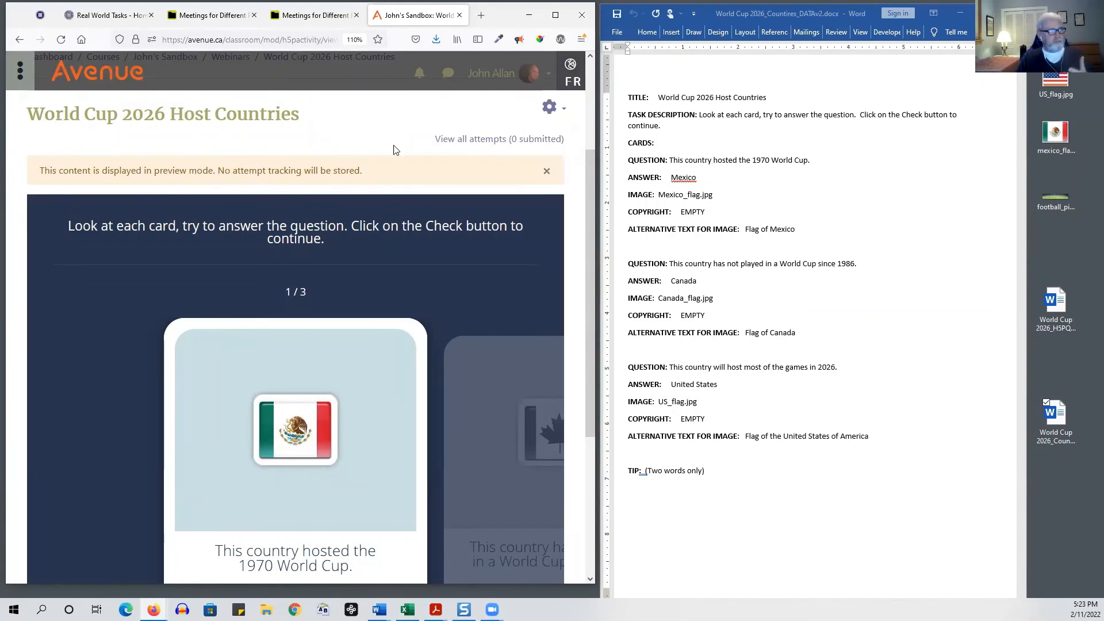
scroll(329, 254, up, 3)
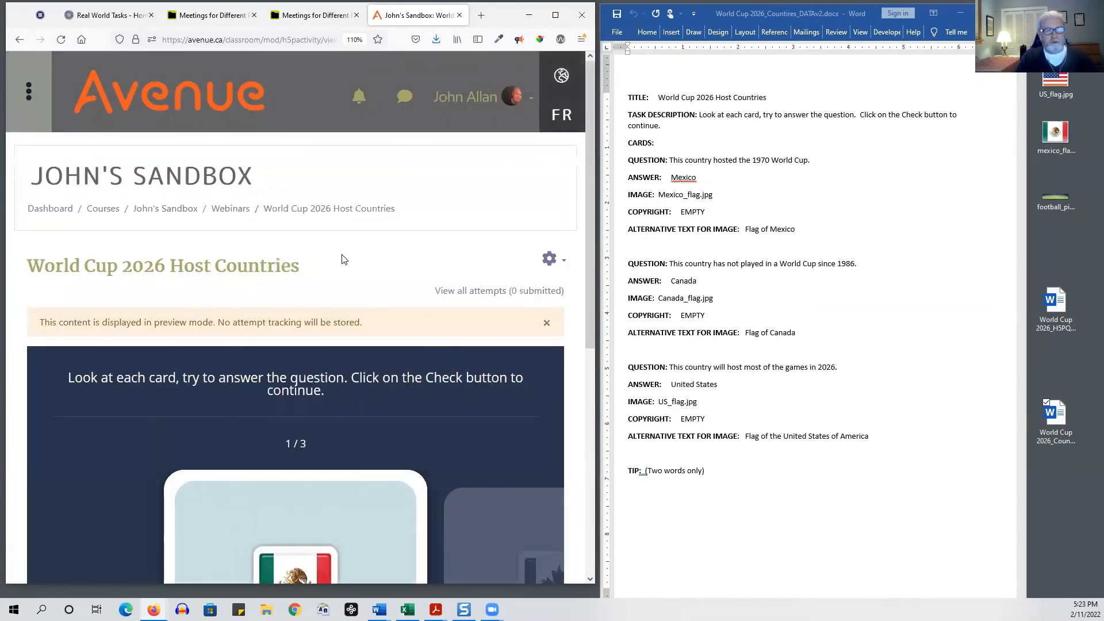